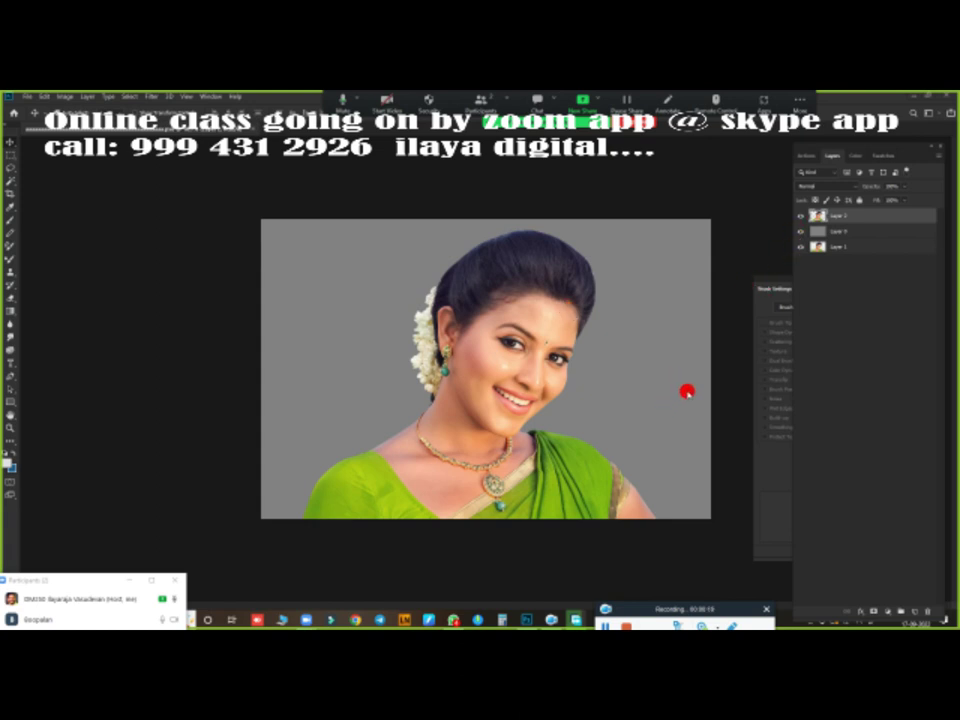
- Duplicate Layer 2 into Layer 2 copy and toggle its visibility to check it
key(ctrl)
key(ctrl+j)
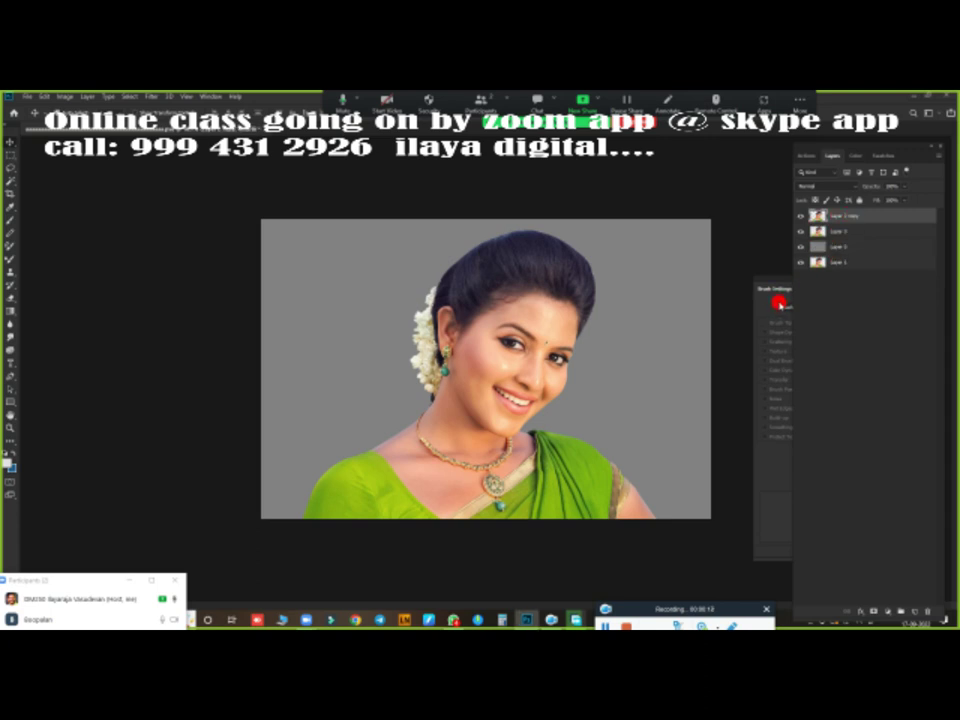
click(799, 216)
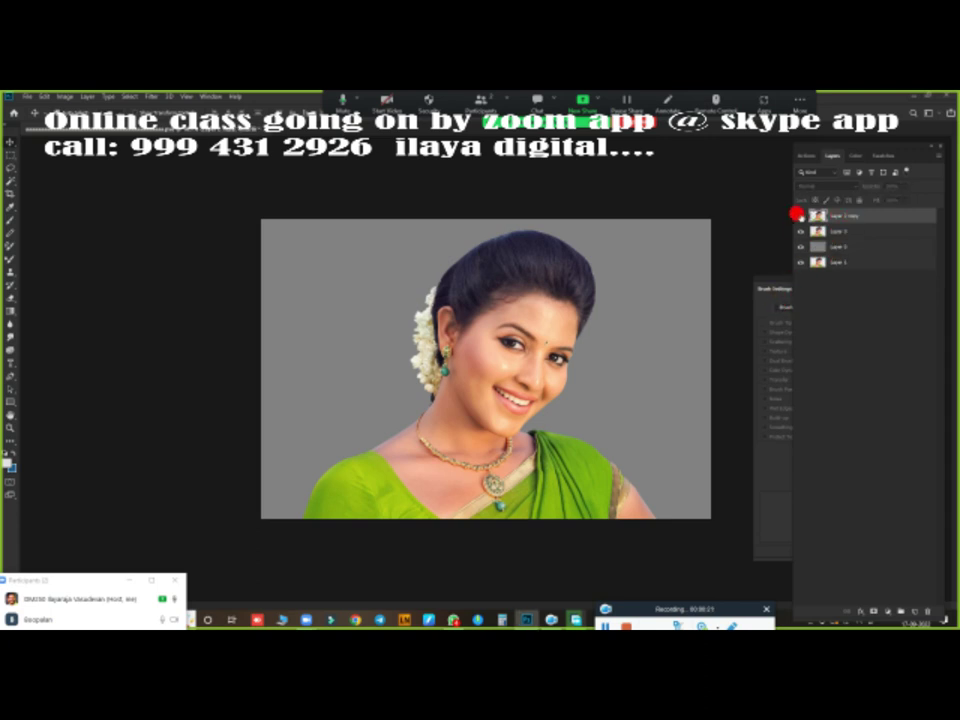
click(797, 214)
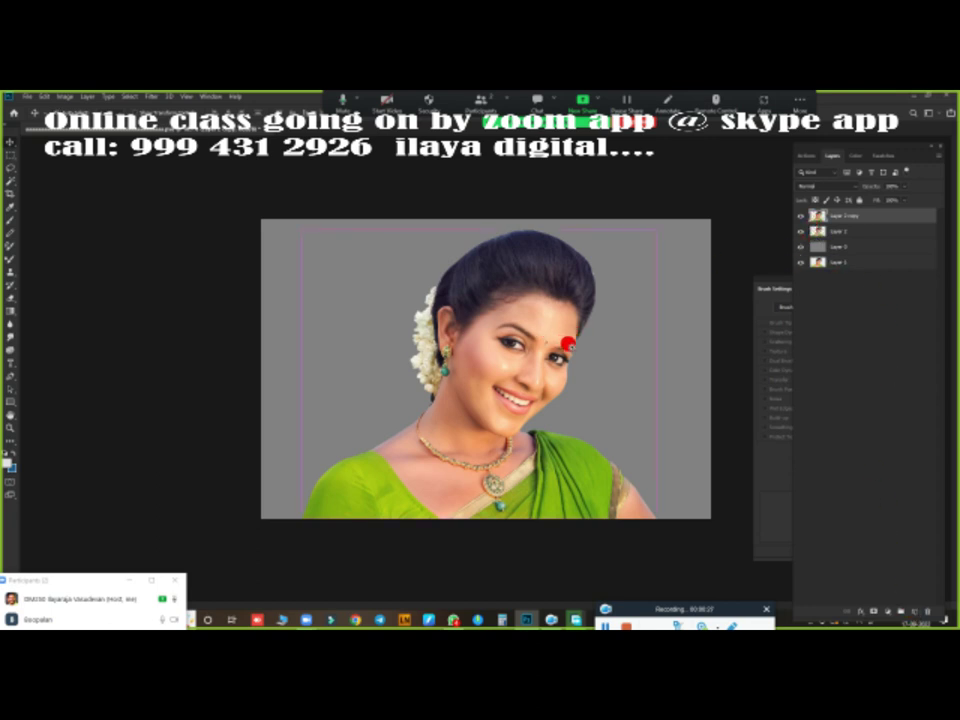
- Raise Brightness and Contrast on Layer 2 copy with Brightness/Contrast and apply it
scroll(580, 333, up, 3)
scroll(580, 368, down, 1)
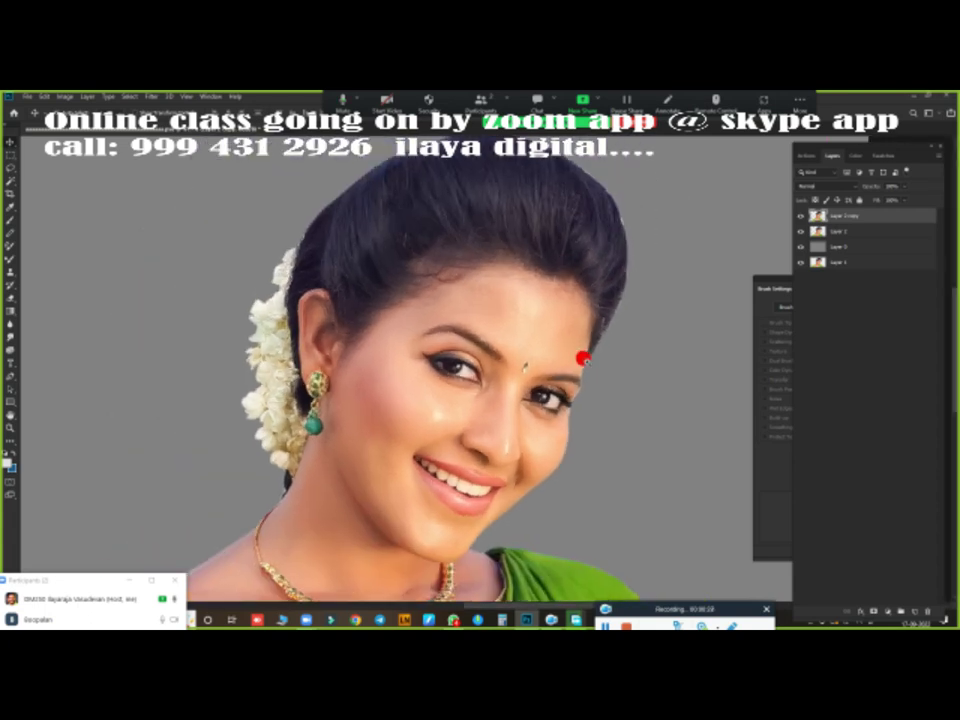
scroll(583, 354, down, 1)
scroll(594, 311, down, 1)
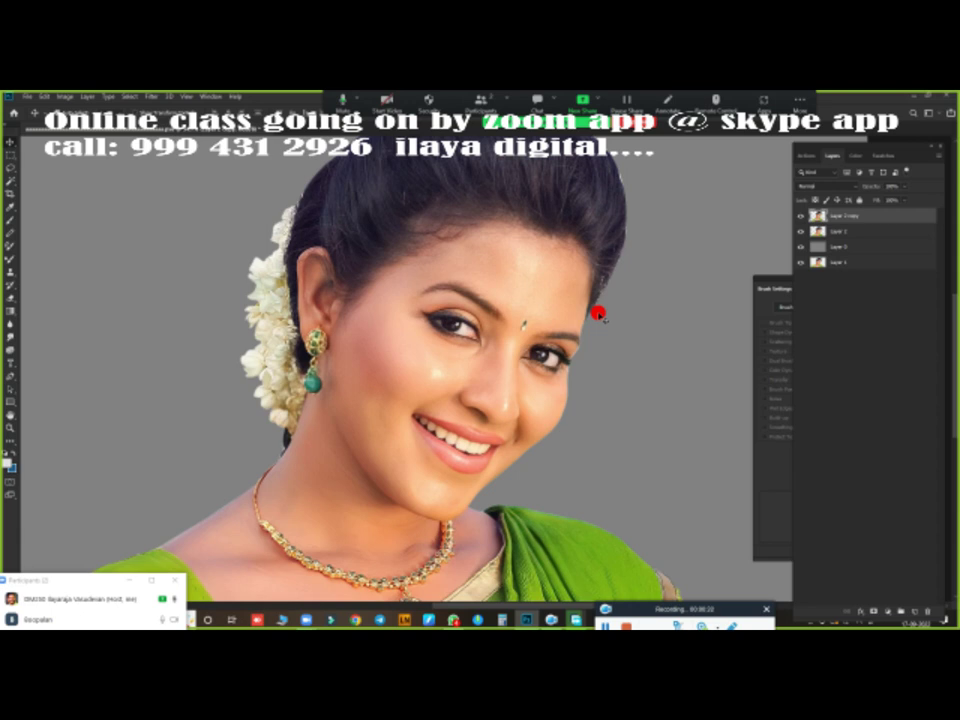
key(alt+i)
key(j)
key(c)
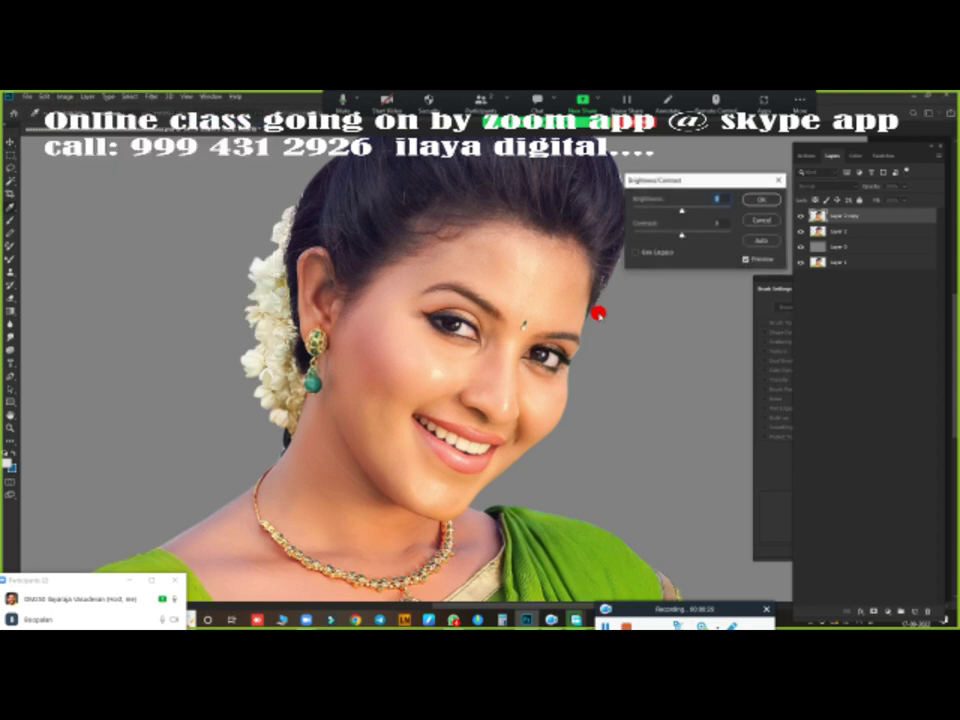
drag(714, 184, 684, 207)
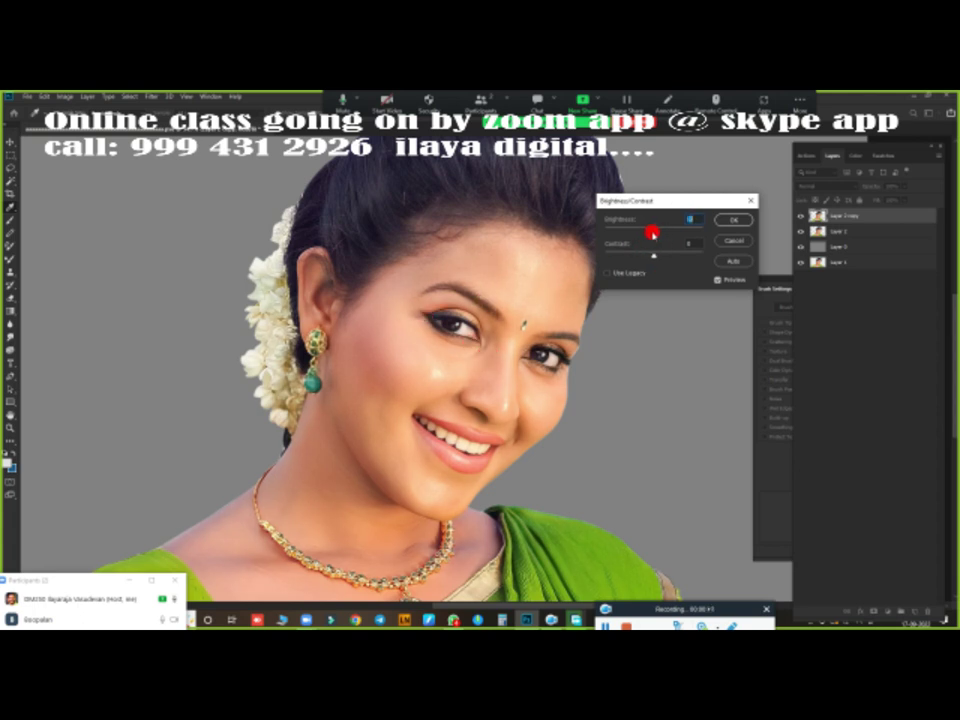
drag(653, 232, 680, 255)
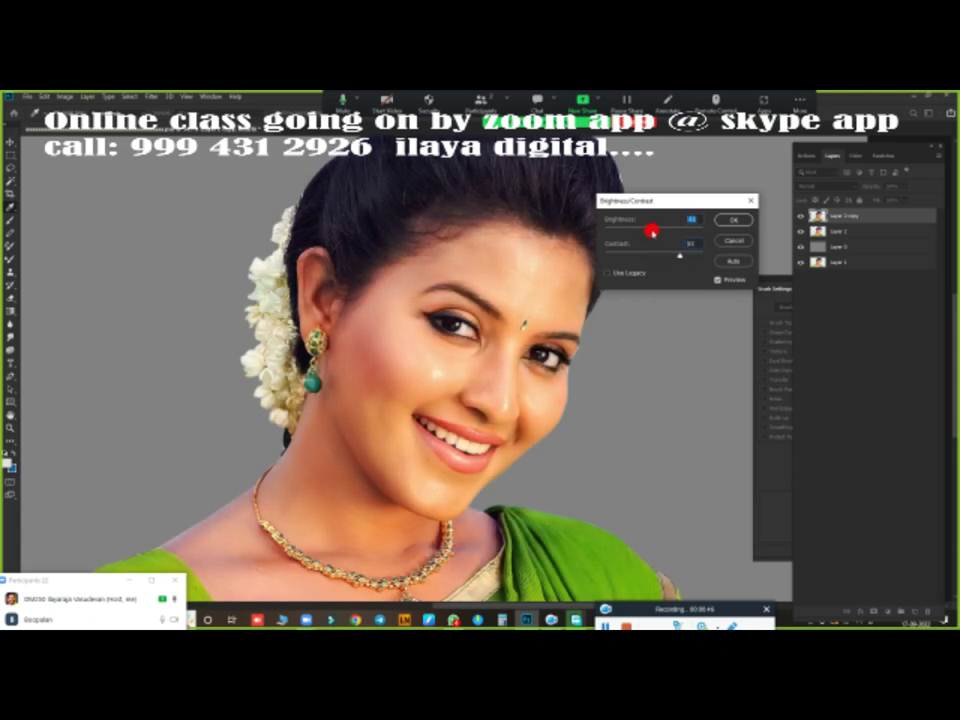
drag(651, 231, 646, 235)
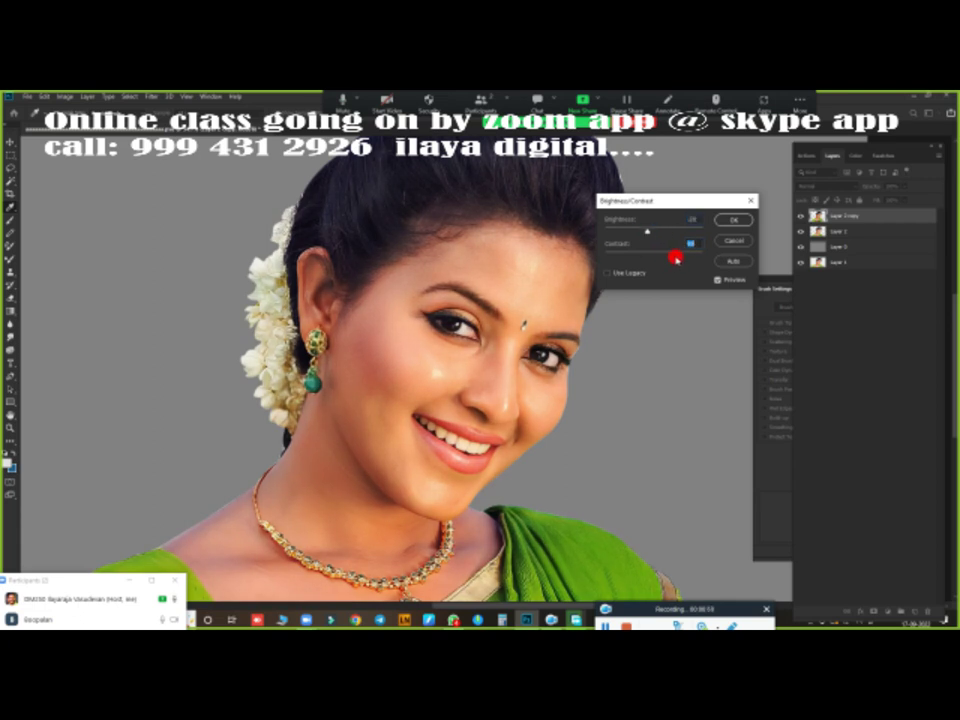
click(729, 219)
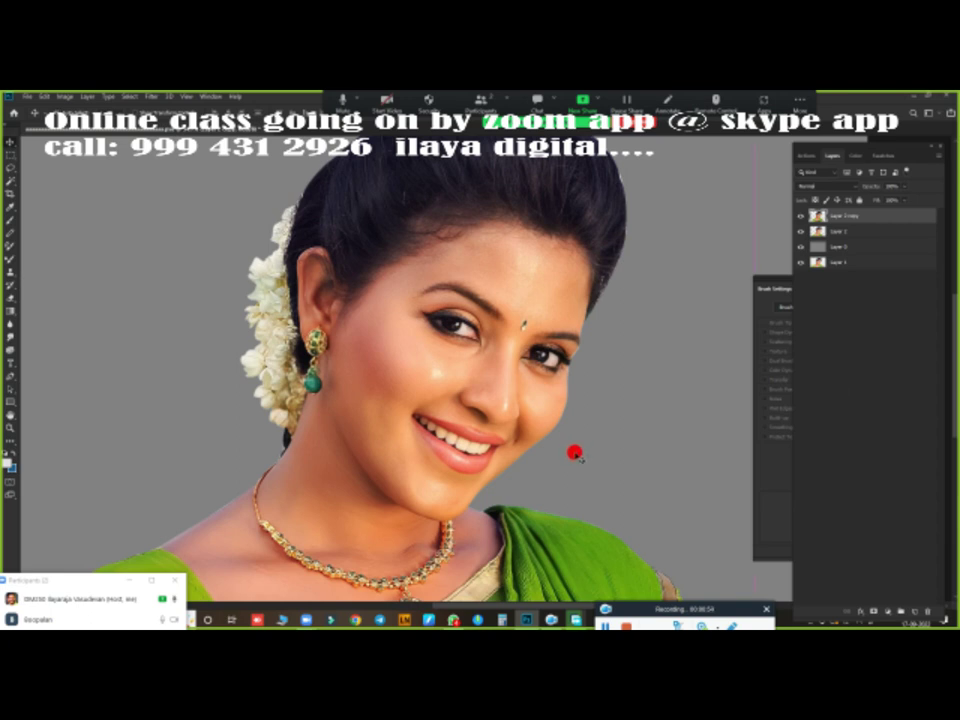
key(ctrl+b)
- Color-balance the copy: tweak midtones, shadows Cyan/Red +18, highlights Yellow/Blue +17
mouse_move(797, 191)
mouse_down()
mouse_move(630, 177)
mouse_move(652, 161)
mouse_up()
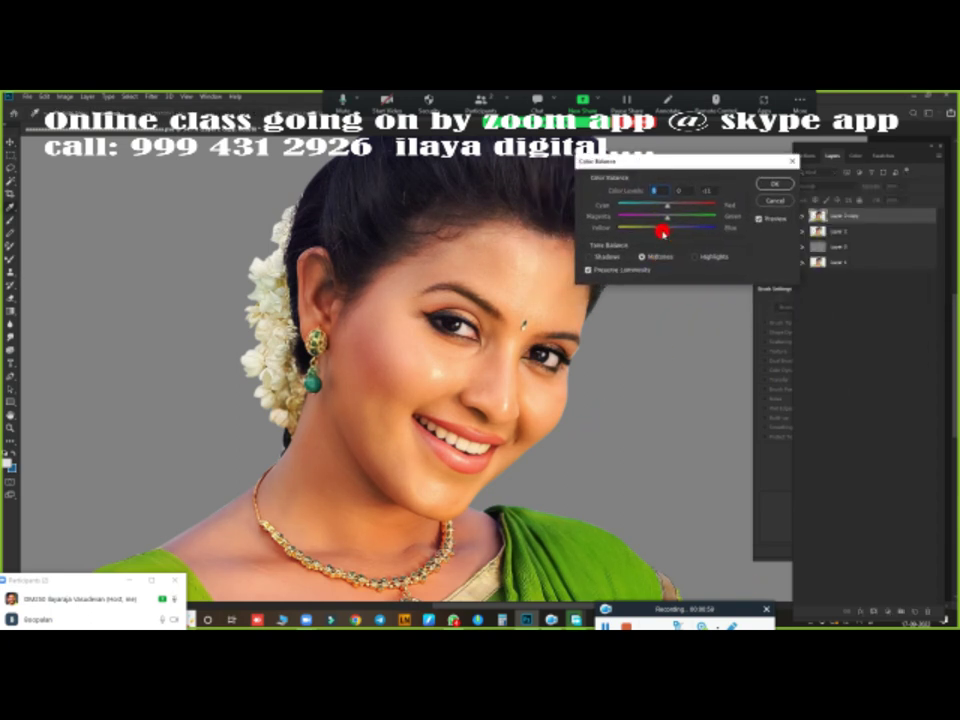
click(662, 232)
click(670, 205)
click(663, 219)
click(601, 258)
click(662, 229)
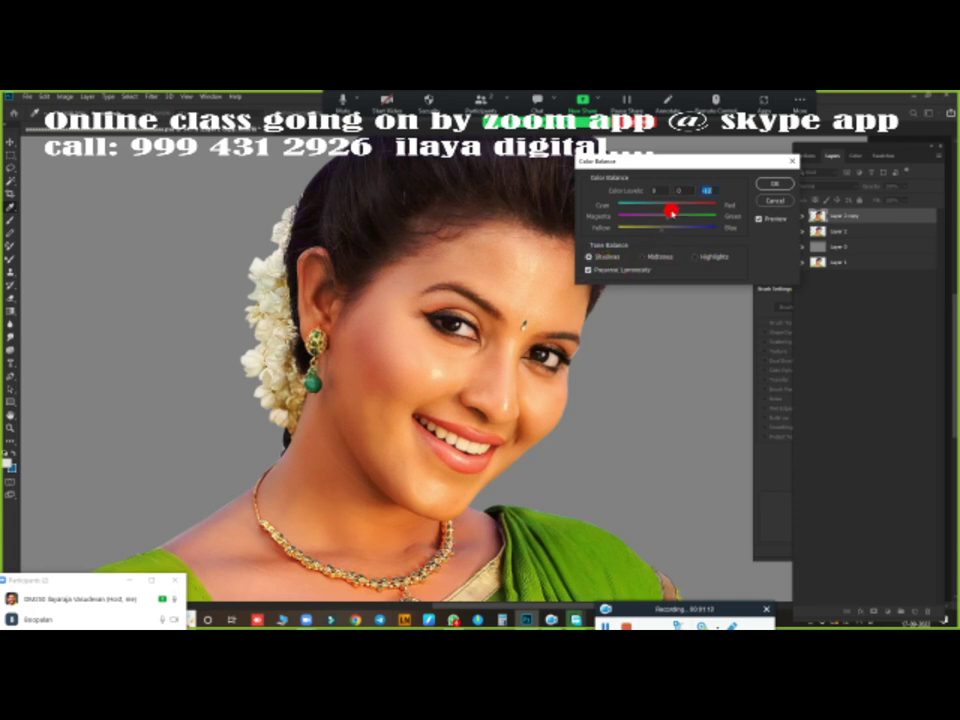
drag(669, 204, 674, 204)
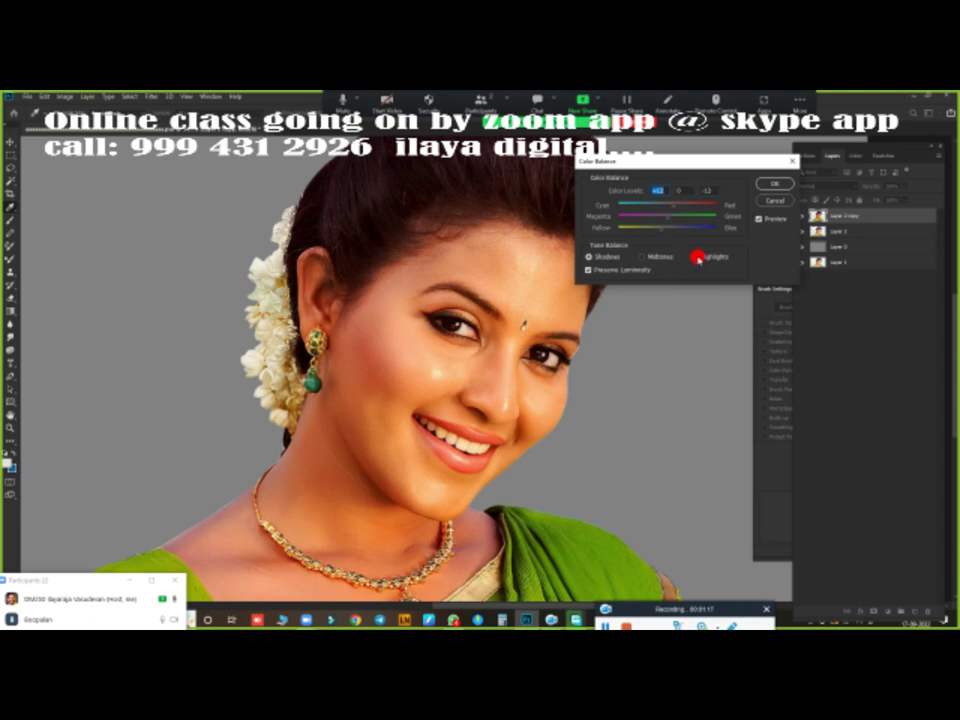
click(698, 257)
drag(677, 232, 676, 231)
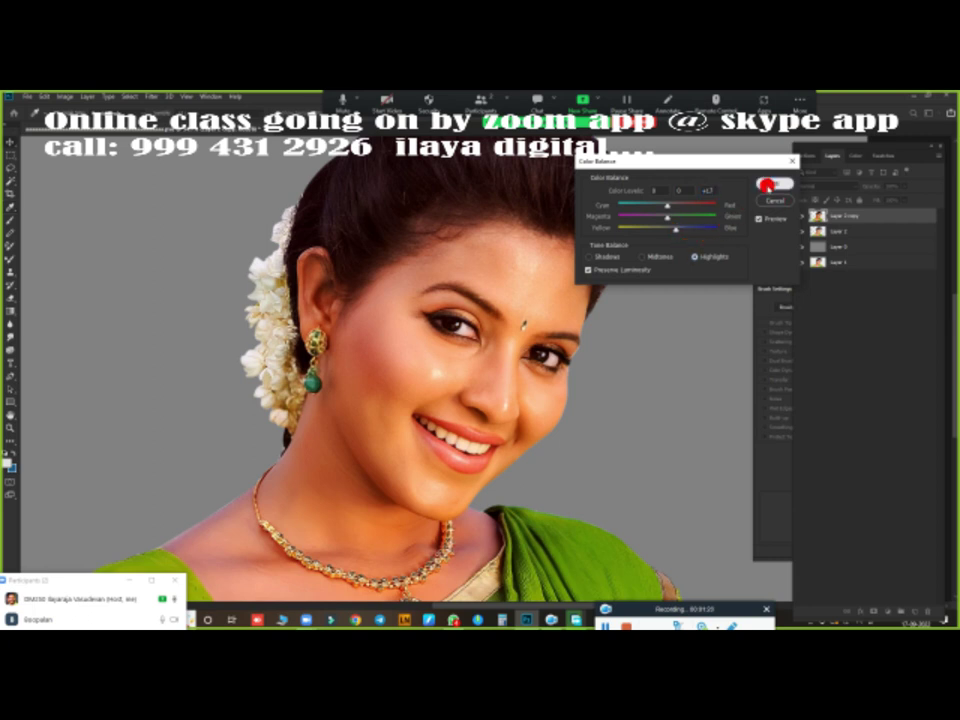
click(767, 185)
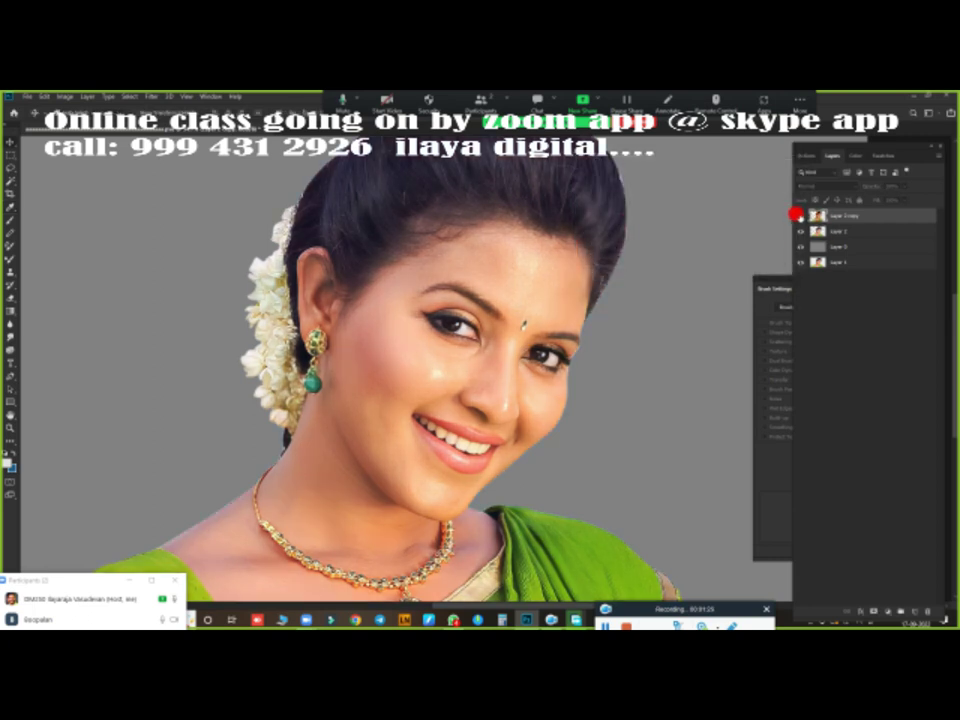
- Toggle the adjusted copy off and on, panning to the hair, to compare before and after
click(800, 215)
click(800, 215)
drag(548, 215, 480, 285)
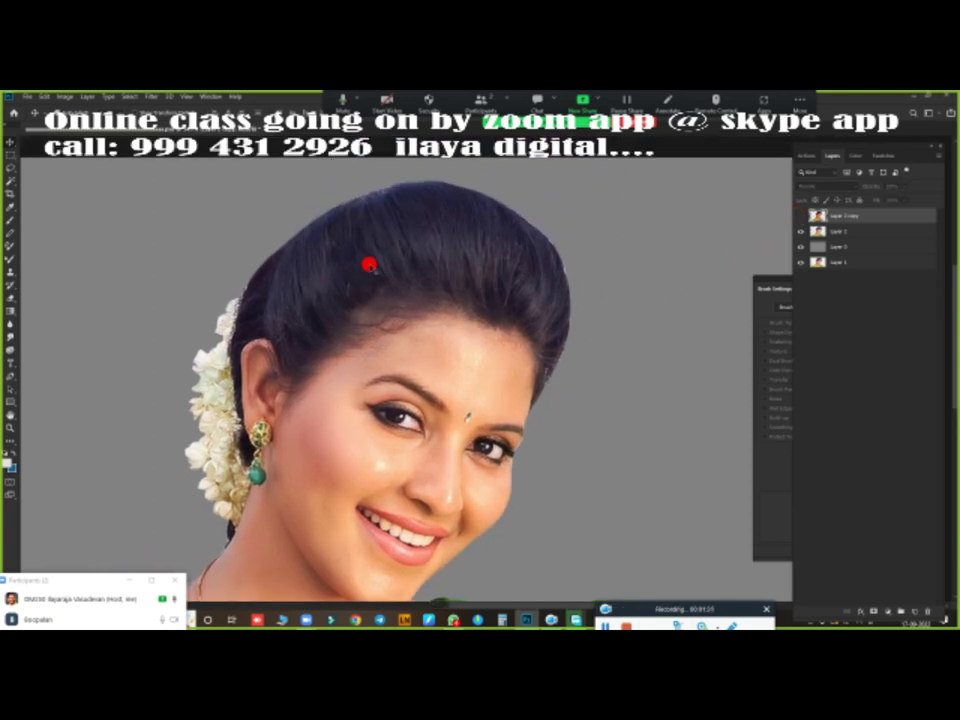
click(800, 215)
click(800, 215)
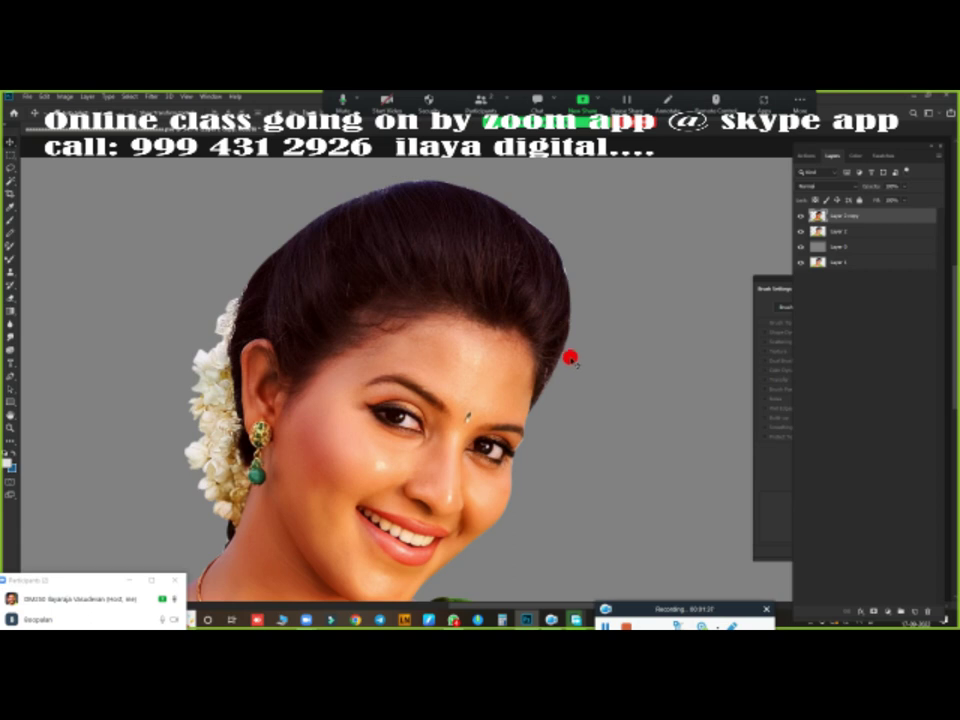
- Lasso around the top of the hair, feather the selection, and copy it to Layer 3
mouse_move(581, 360)
mouse_down()
mouse_move(447, 306)
mouse_move(391, 319)
mouse_up()
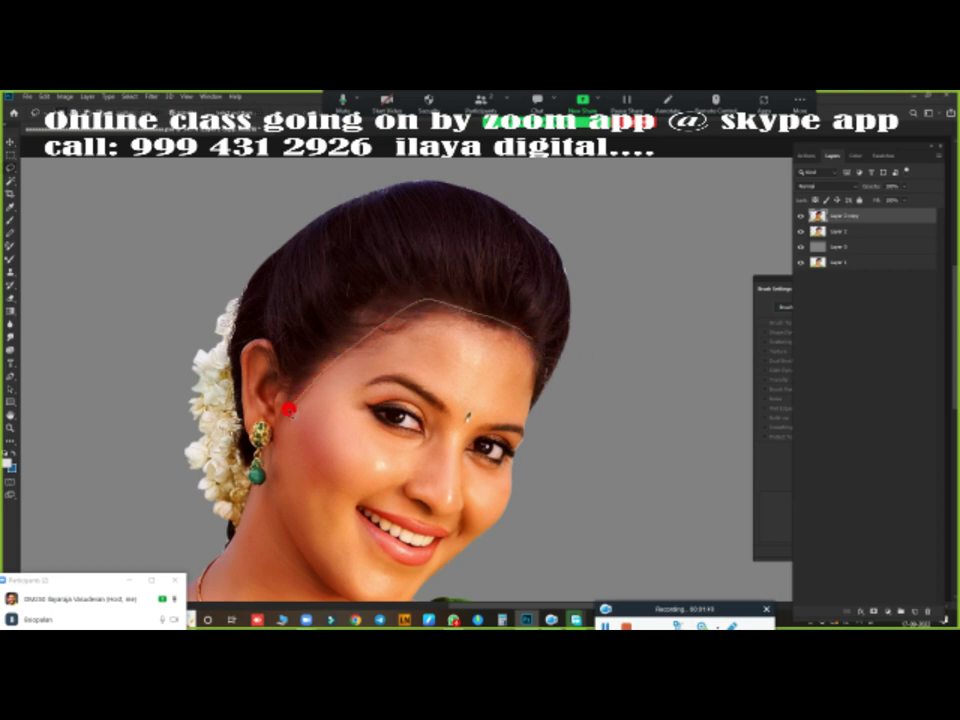
mouse_move(283, 388)
mouse_down()
mouse_move(243, 398)
mouse_move(253, 440)
mouse_move(626, 201)
mouse_move(559, 429)
mouse_move(531, 422)
mouse_move(536, 350)
mouse_up()
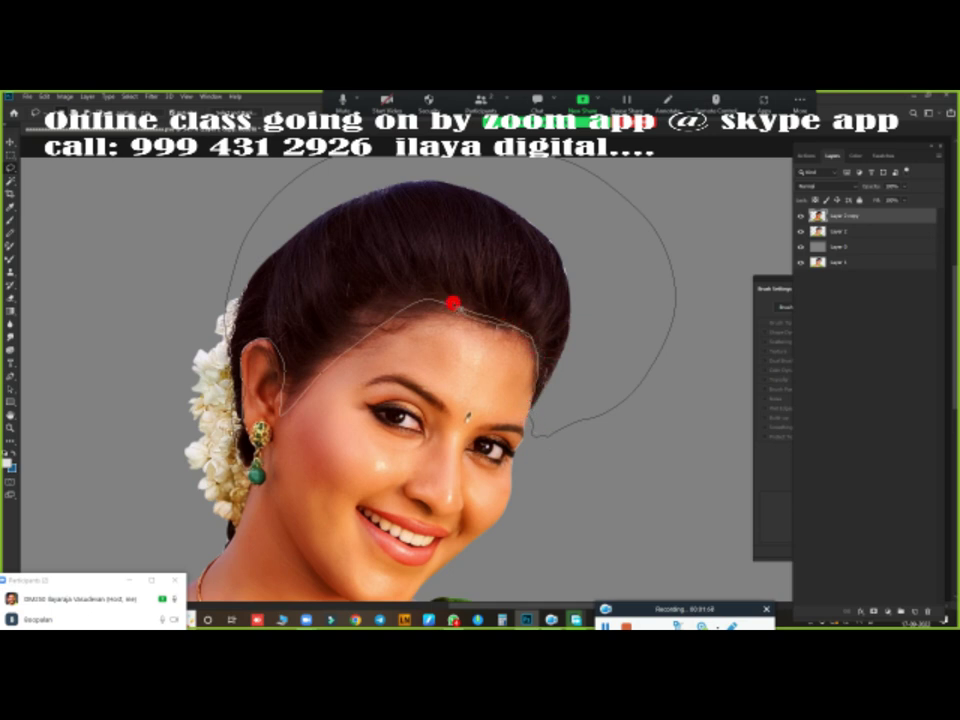
drag(453, 302, 440, 305)
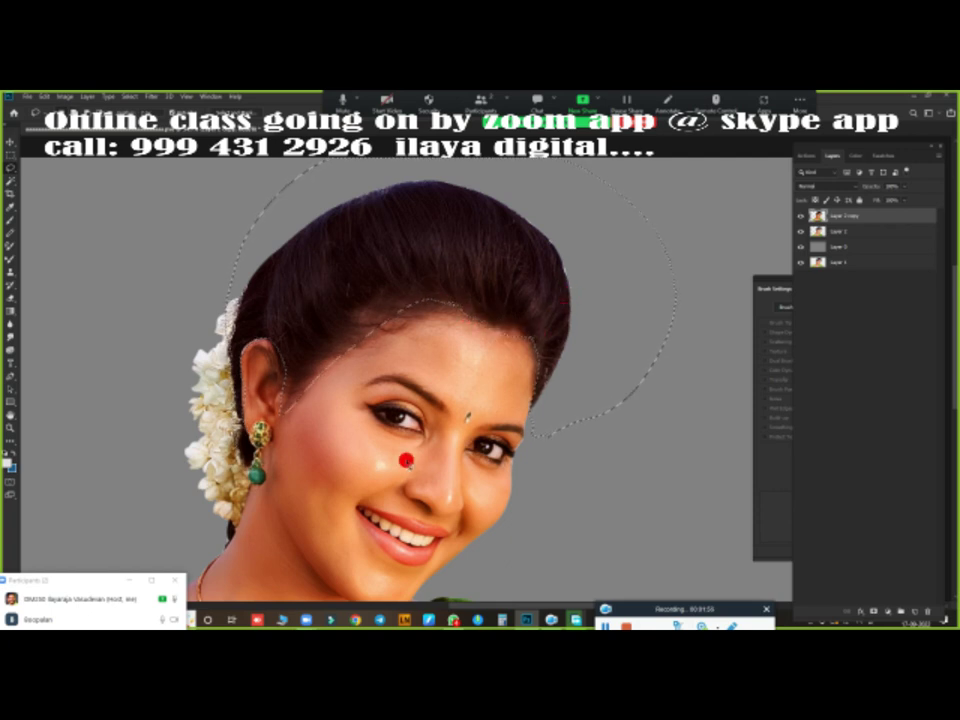
key(shift+F6)
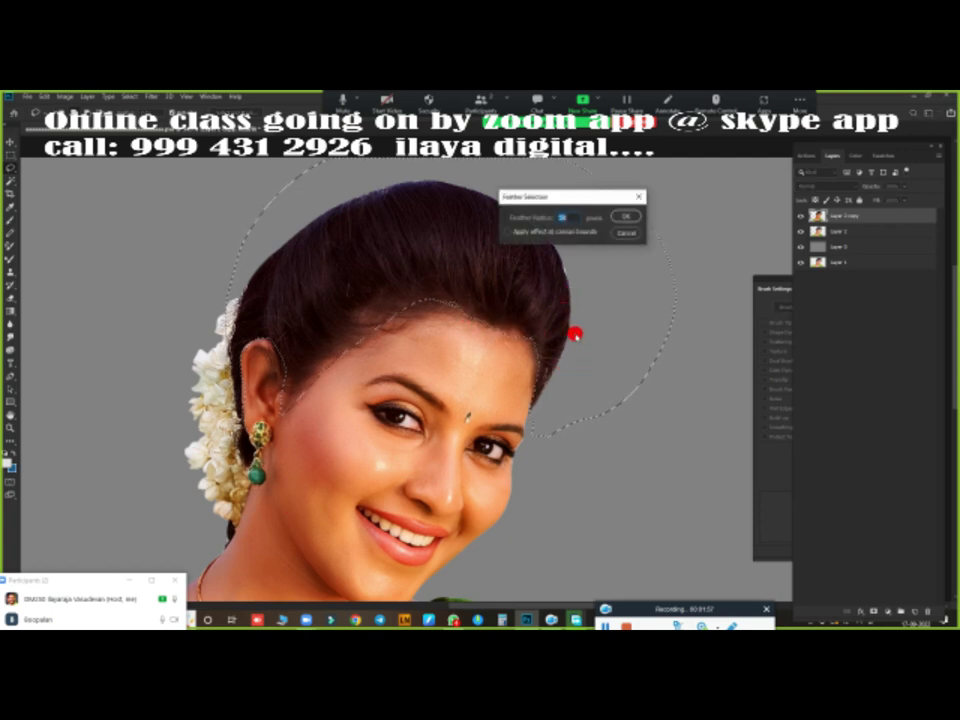
key(Return)
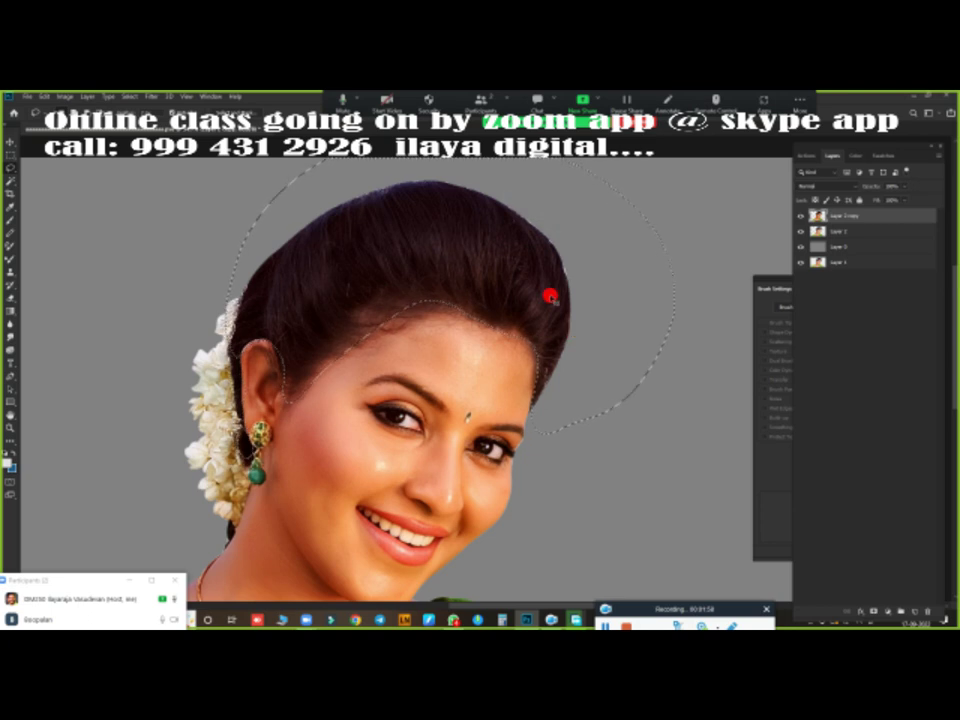
key(ctrl+j)
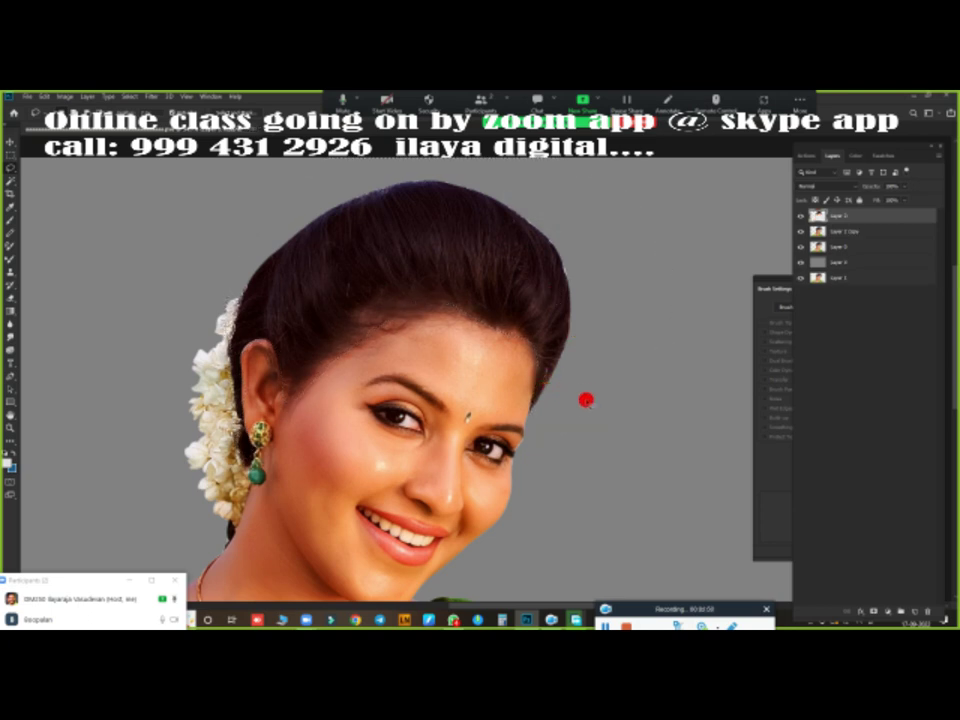
key(ctrl+m)
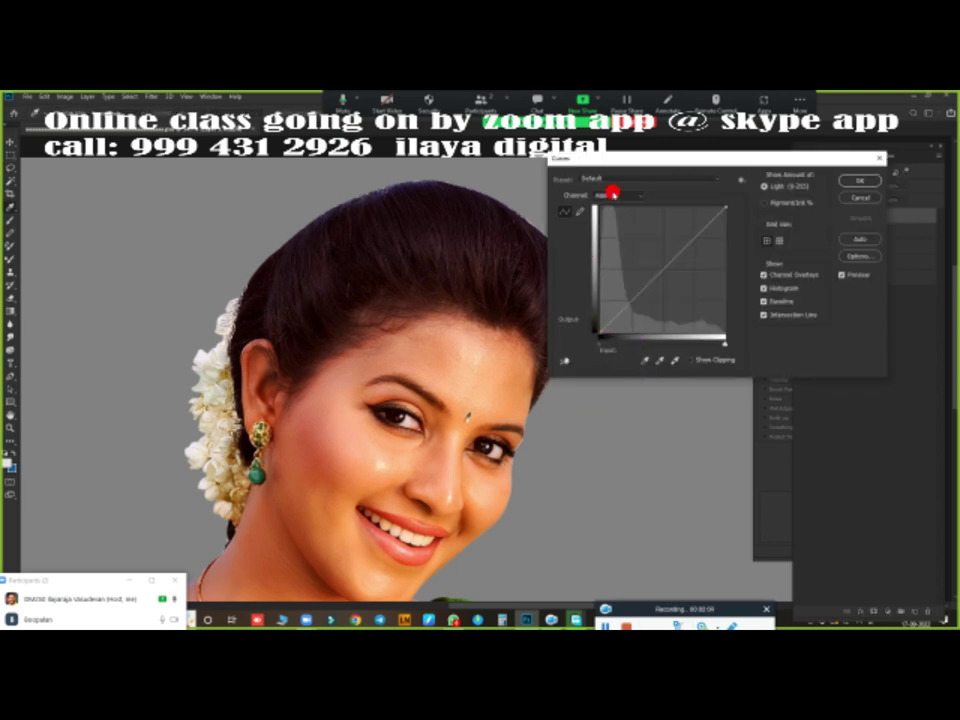
- Leave Curves unchanged and deepen the hair with Selective Color, adding Black to Blacks
drag(600, 345, 613, 343)
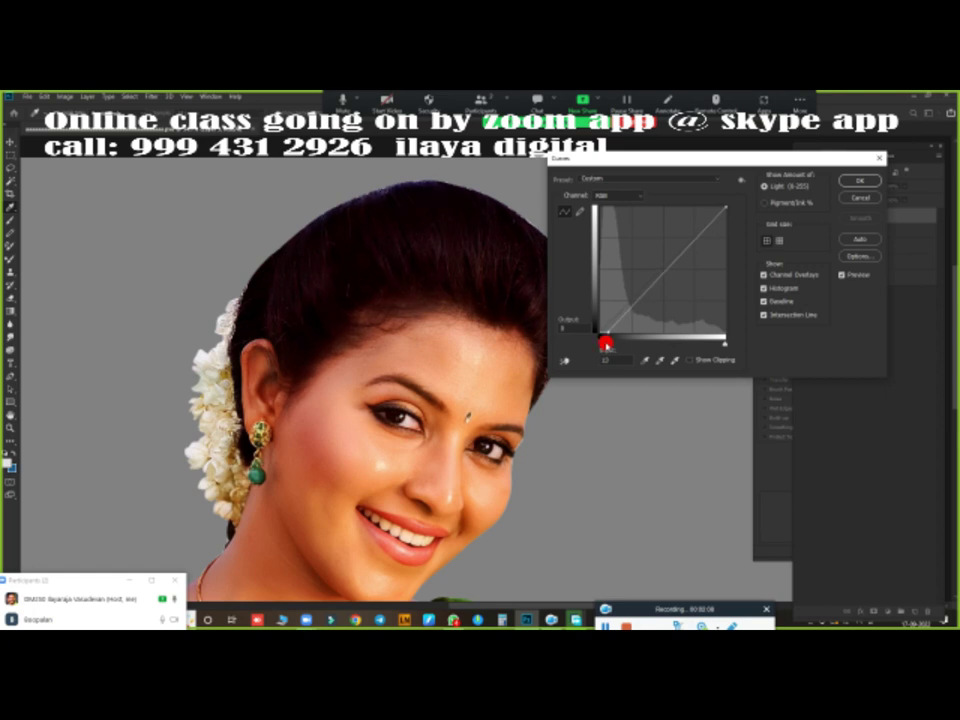
drag(613, 343, 587, 345)
click(858, 196)
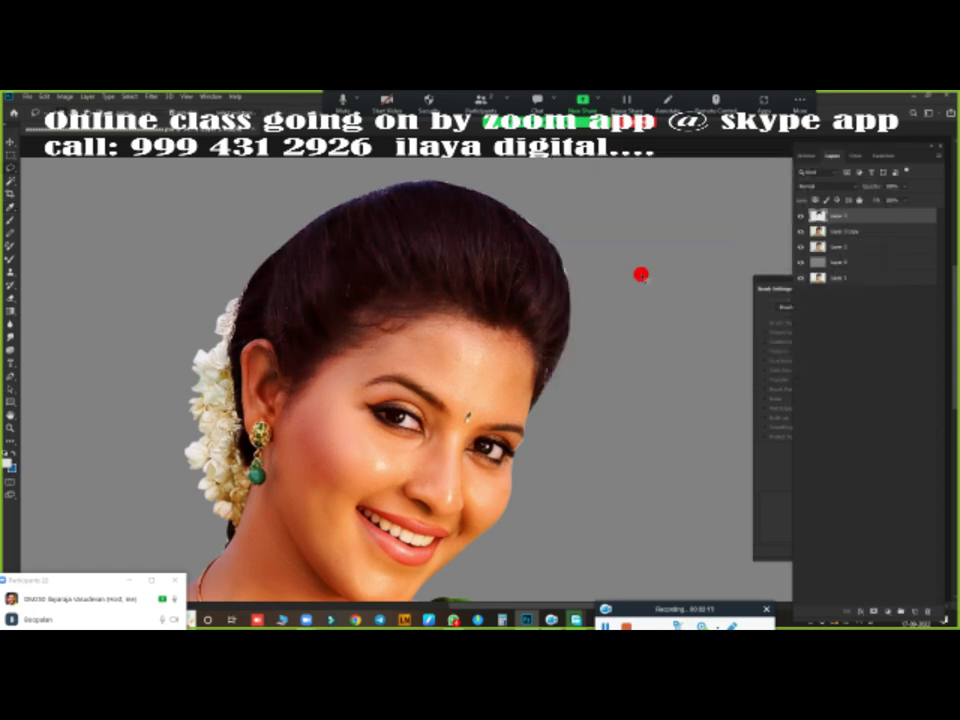
click(66, 97)
mouse_move(90, 148)
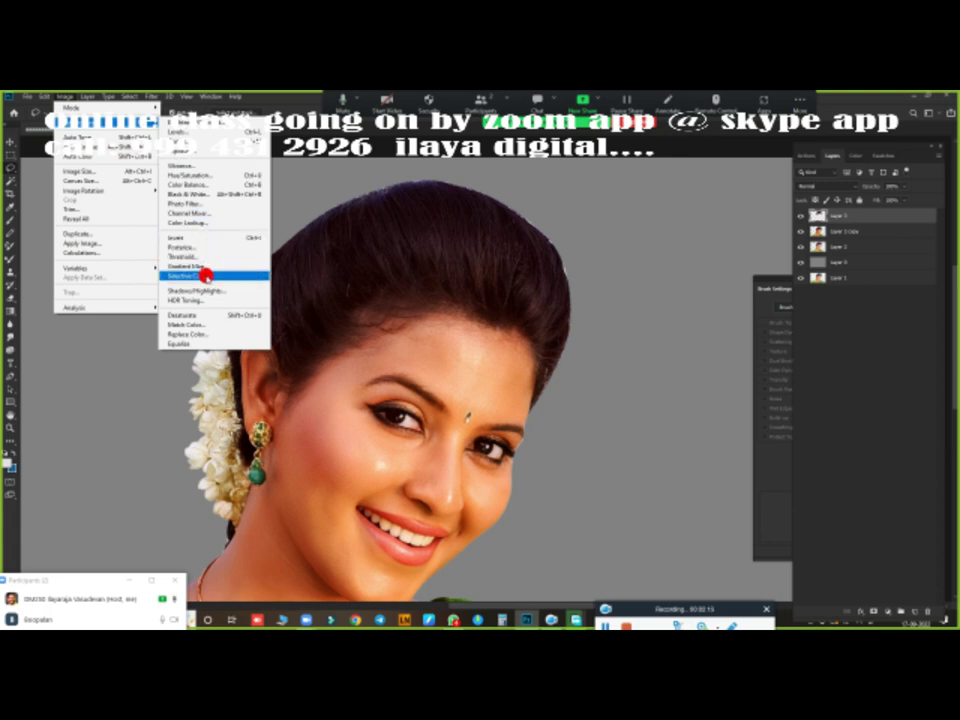
click(208, 276)
click(692, 177)
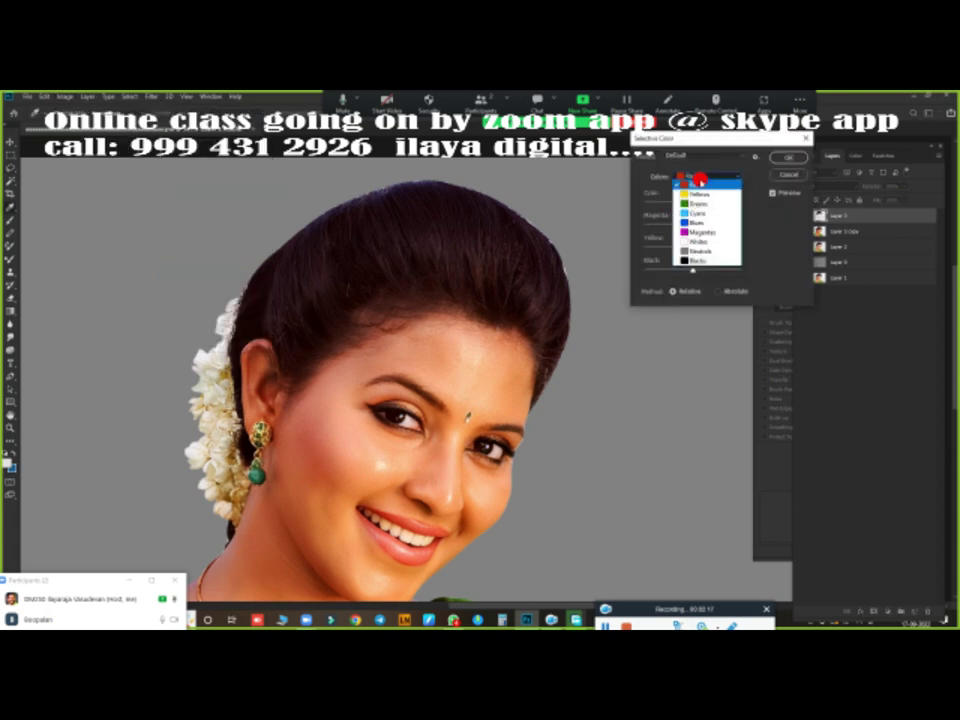
click(693, 259)
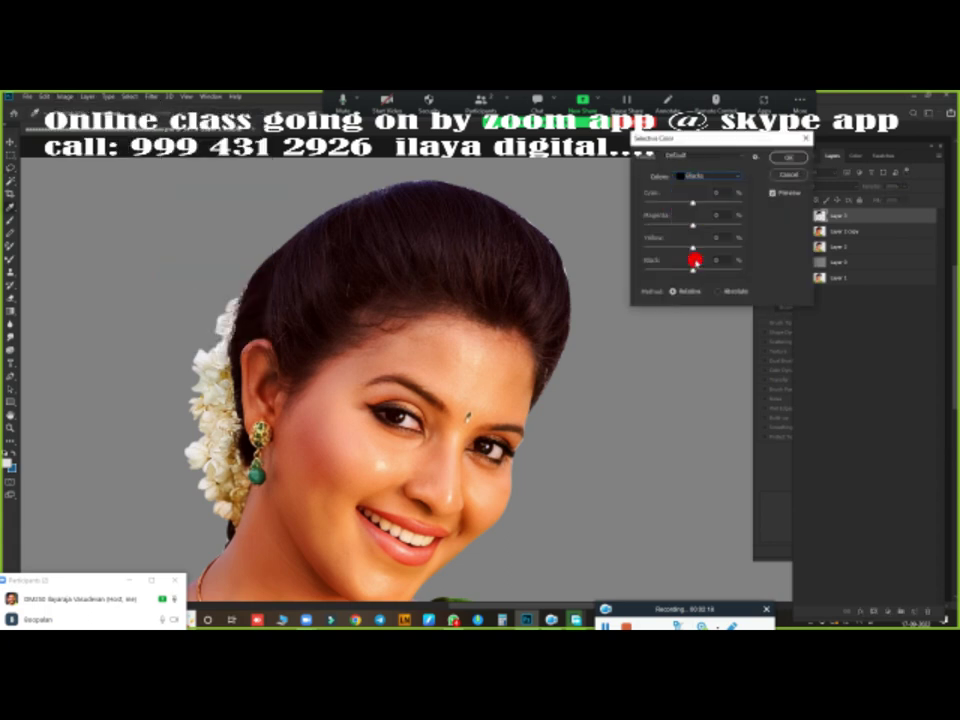
drag(691, 270, 705, 269)
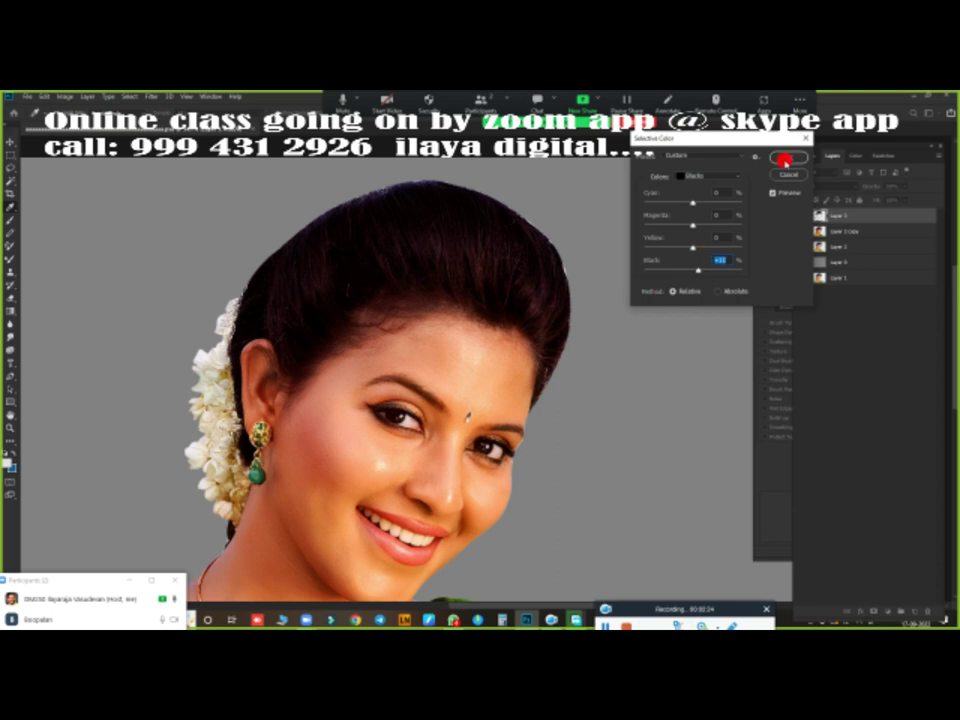
click(786, 160)
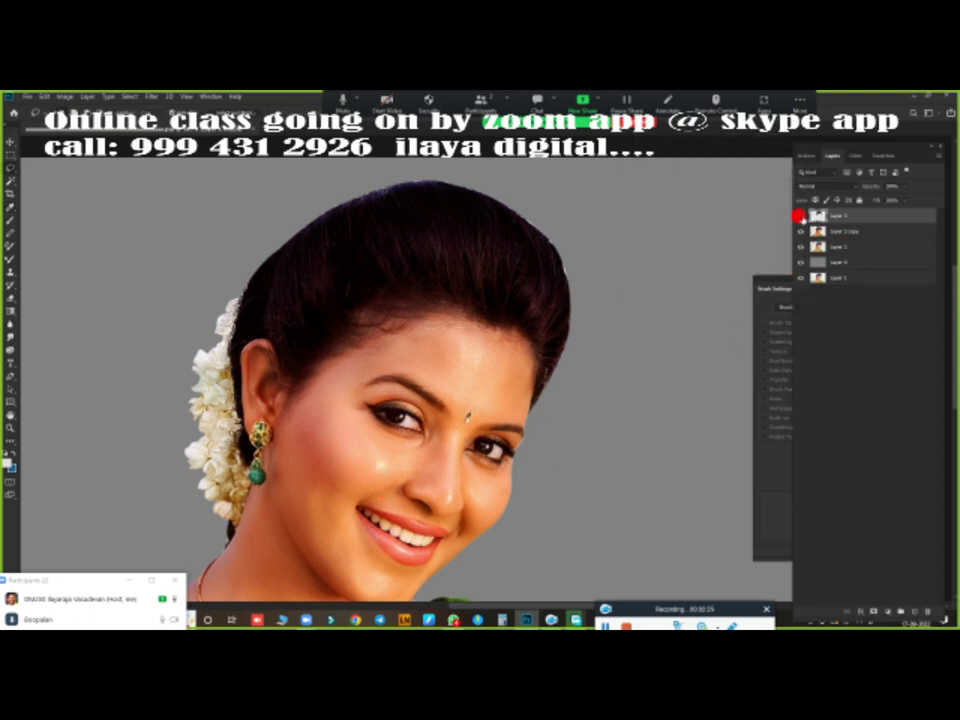
- Delete Layer 2 copy and toggle the top layer to compare the hair
click(800, 215)
click(828, 233)
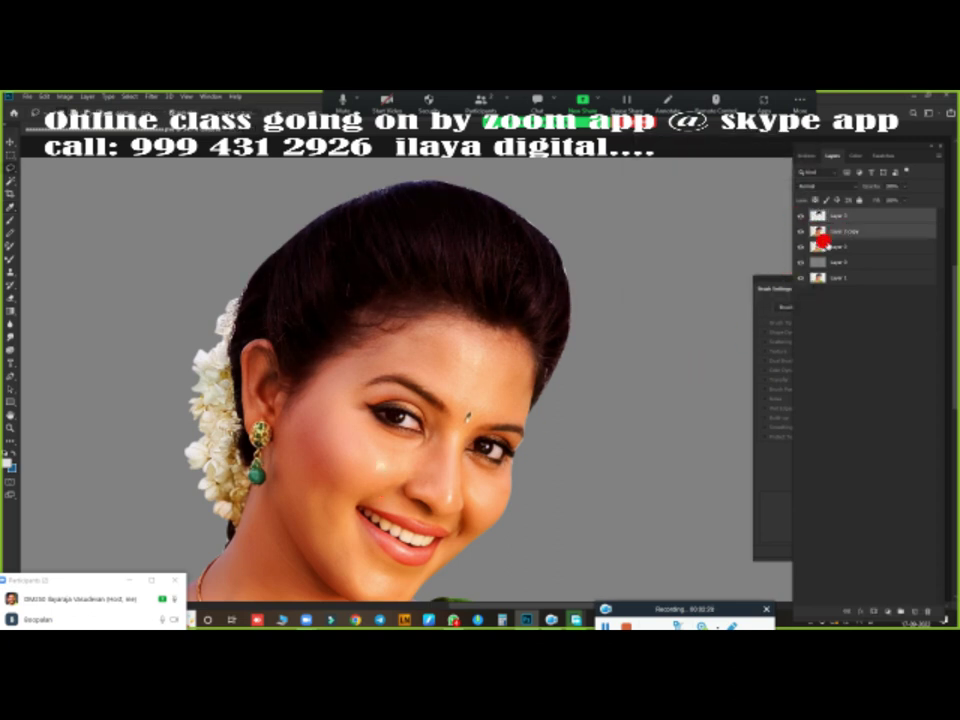
key(Delete)
click(797, 215)
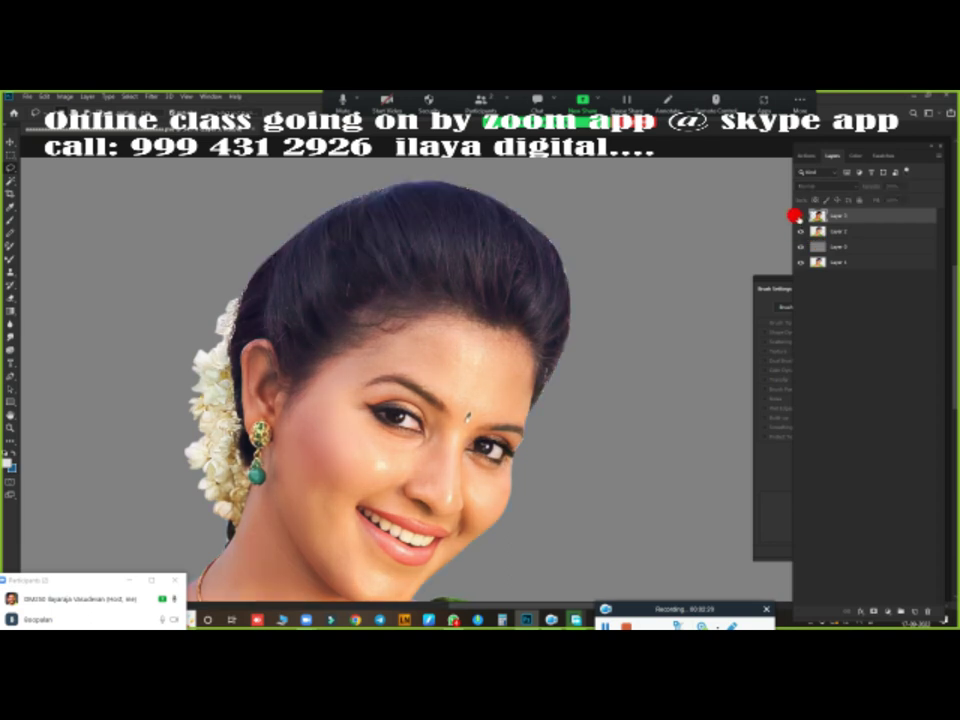
click(799, 216)
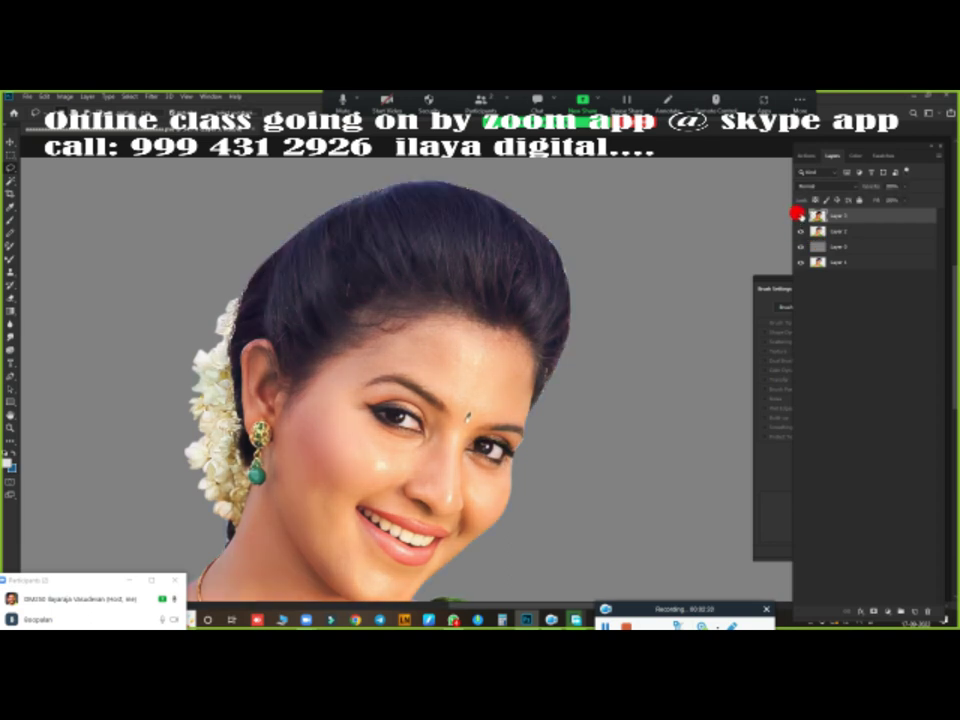
click(797, 214)
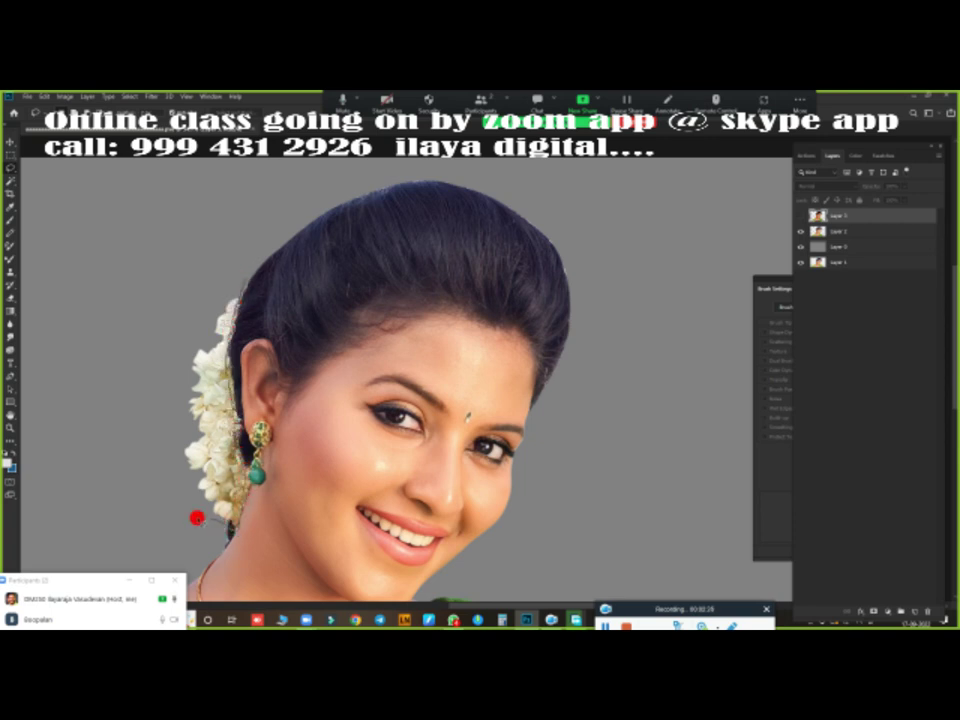
- Select the area around the jasmine flowers and left hair with feathered edges
drag(197, 514, 257, 182)
key(shift+F6)
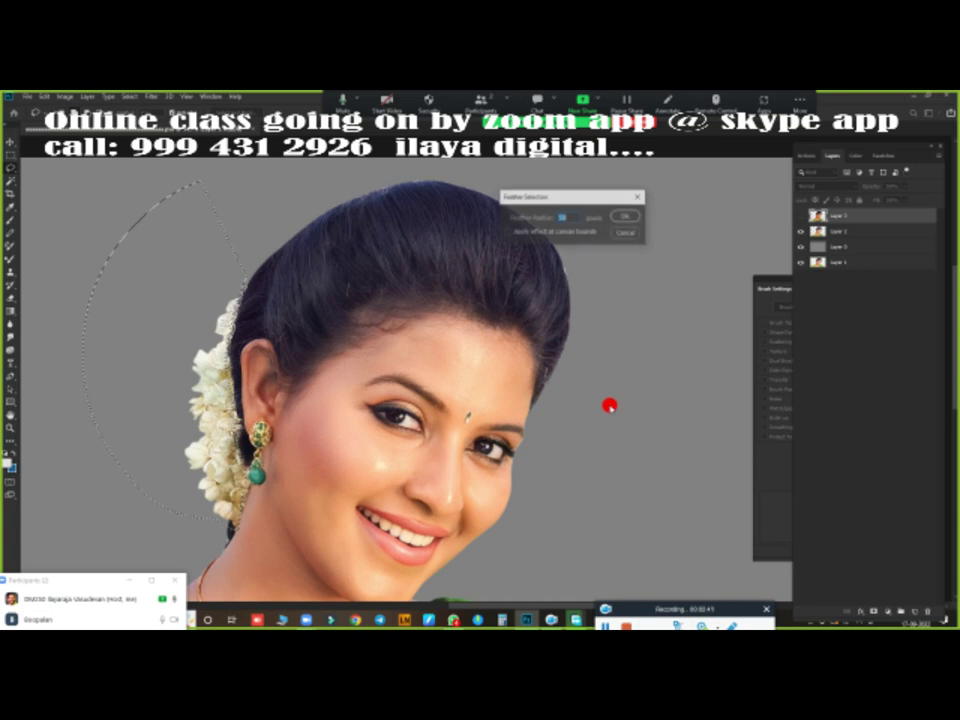
key(Return)
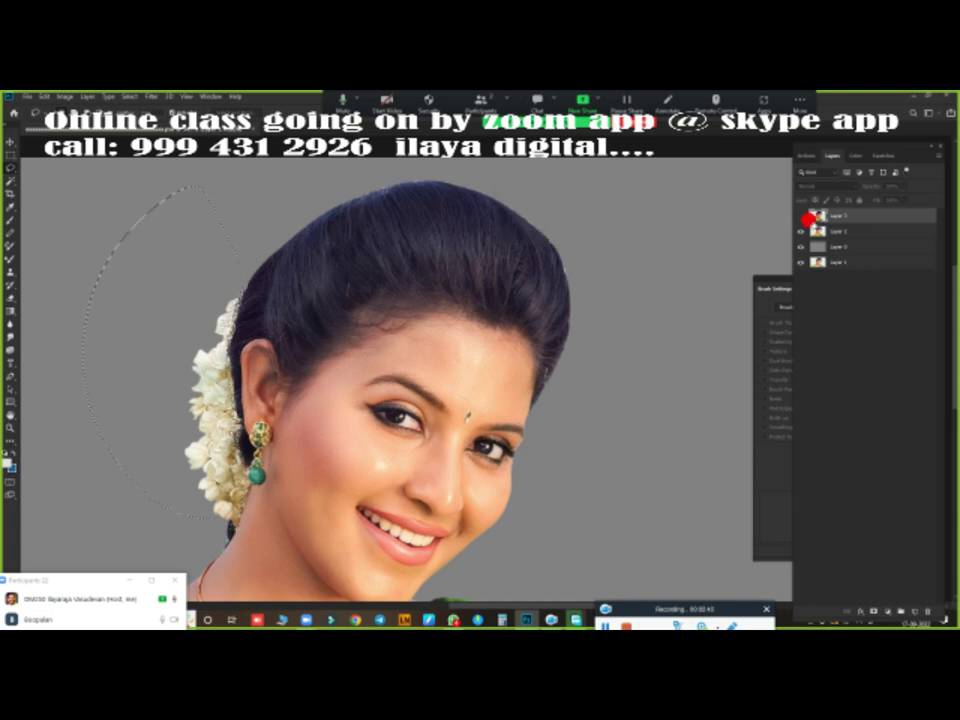
click(800, 216)
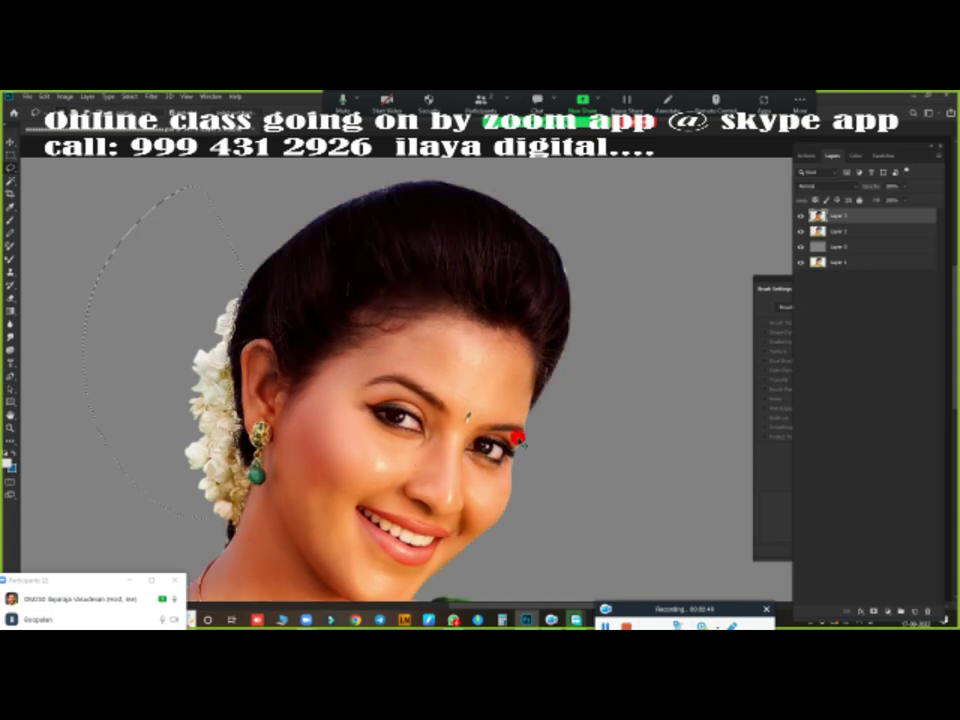
- Whiten the flowers with a Blue-channel Curves, raising the black point and lowering the white point
key(ctrl+m)
click(614, 197)
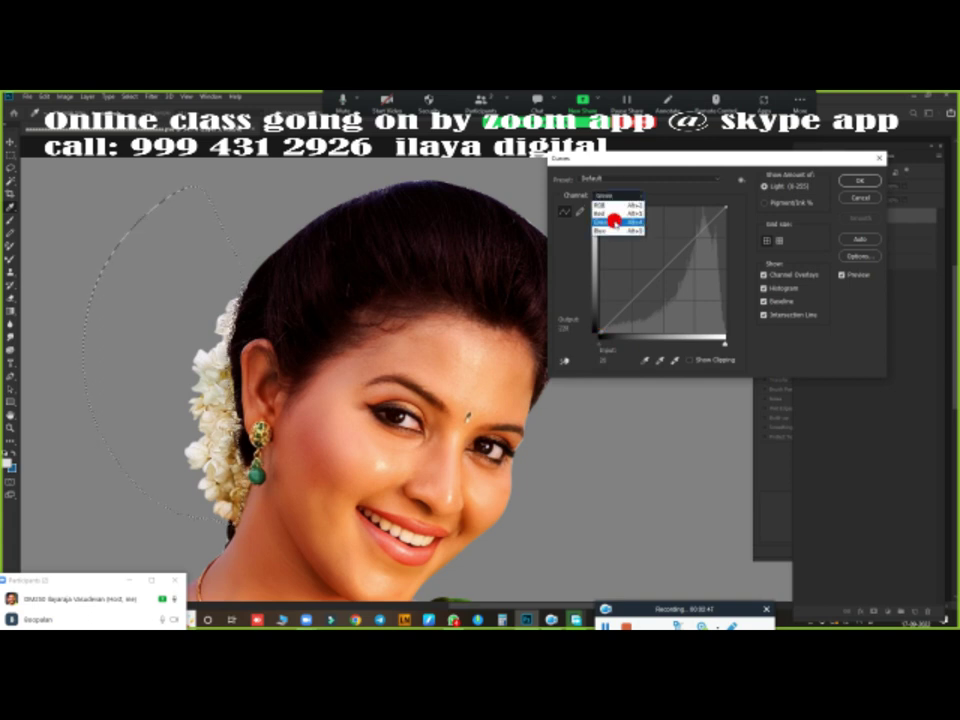
click(614, 226)
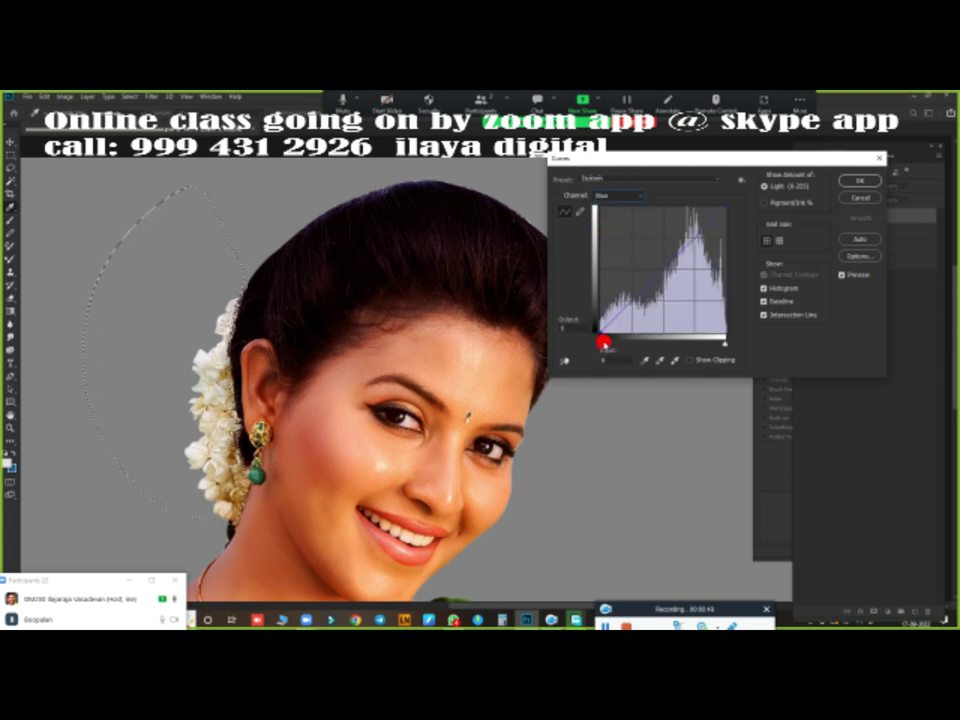
mouse_move(603, 343)
mouse_down()
mouse_move(703, 337)
mouse_move(603, 341)
mouse_up()
drag(726, 345, 701, 345)
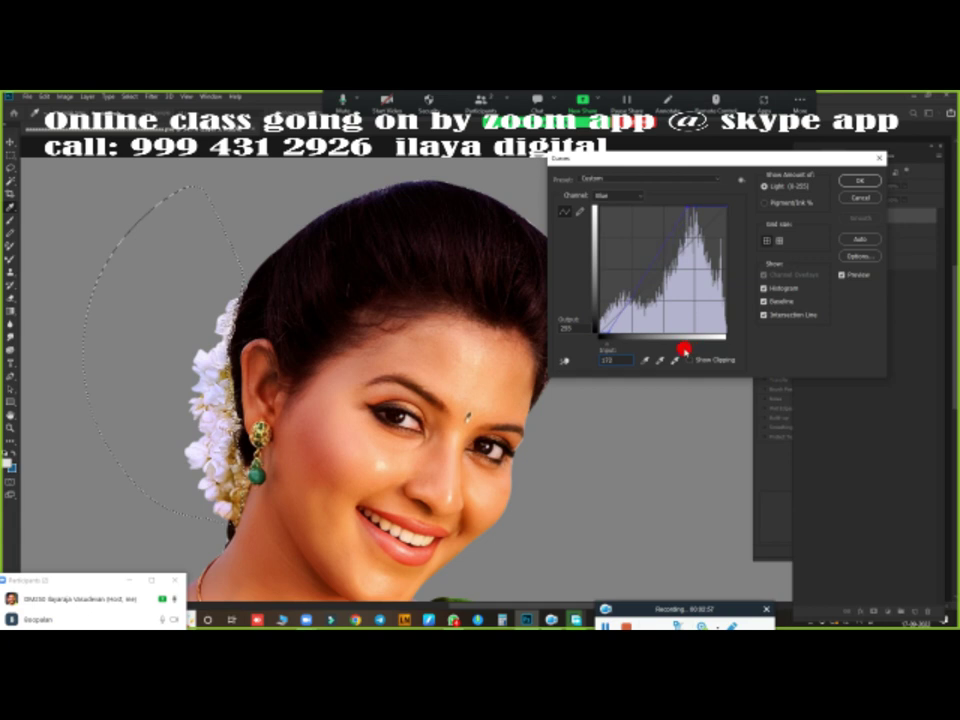
mouse_move(675, 350)
mouse_down()
mouse_move(647, 349)
mouse_move(739, 345)
mouse_move(722, 348)
mouse_up()
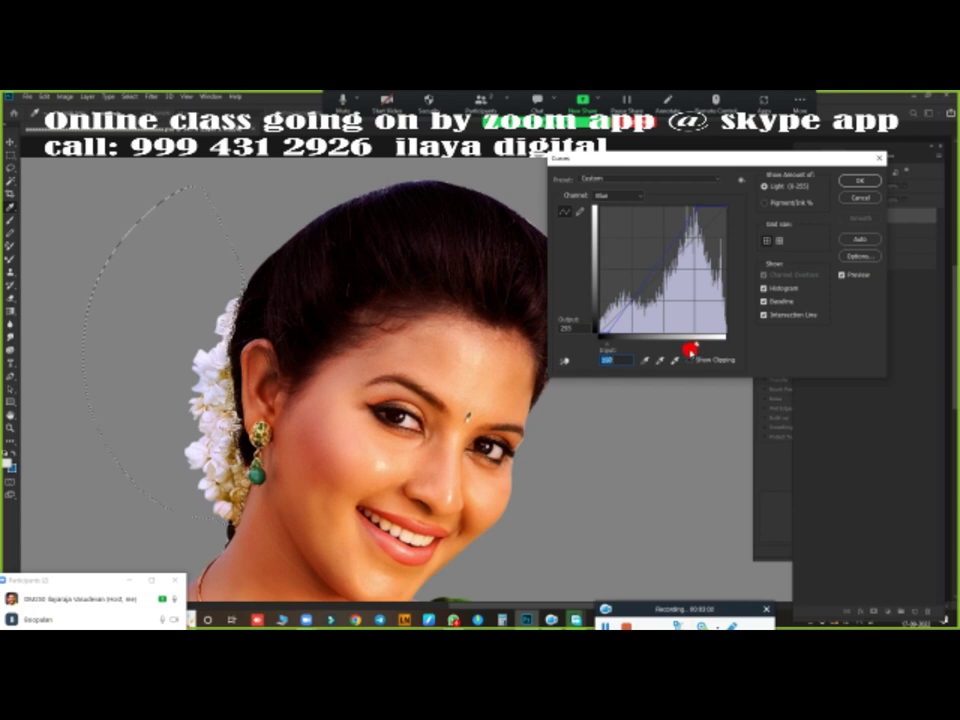
mouse_move(697, 347)
mouse_down()
mouse_move(615, 343)
mouse_move(696, 345)
mouse_up()
click(851, 174)
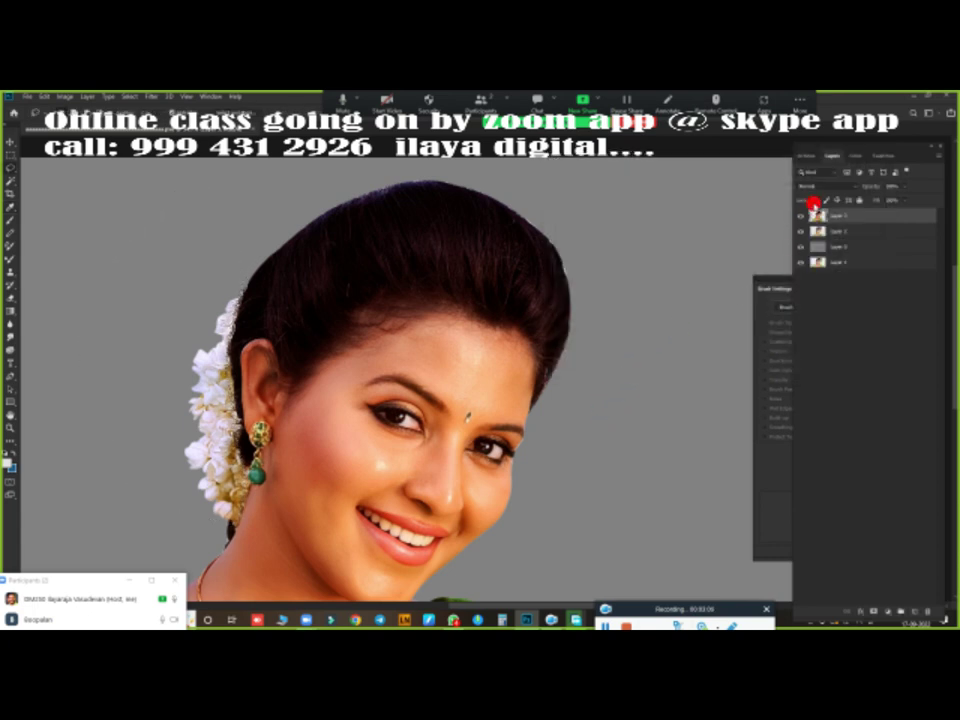
- Add a new empty top layer, zoom into the lower face, and bring up Brush presets
click(912, 608)
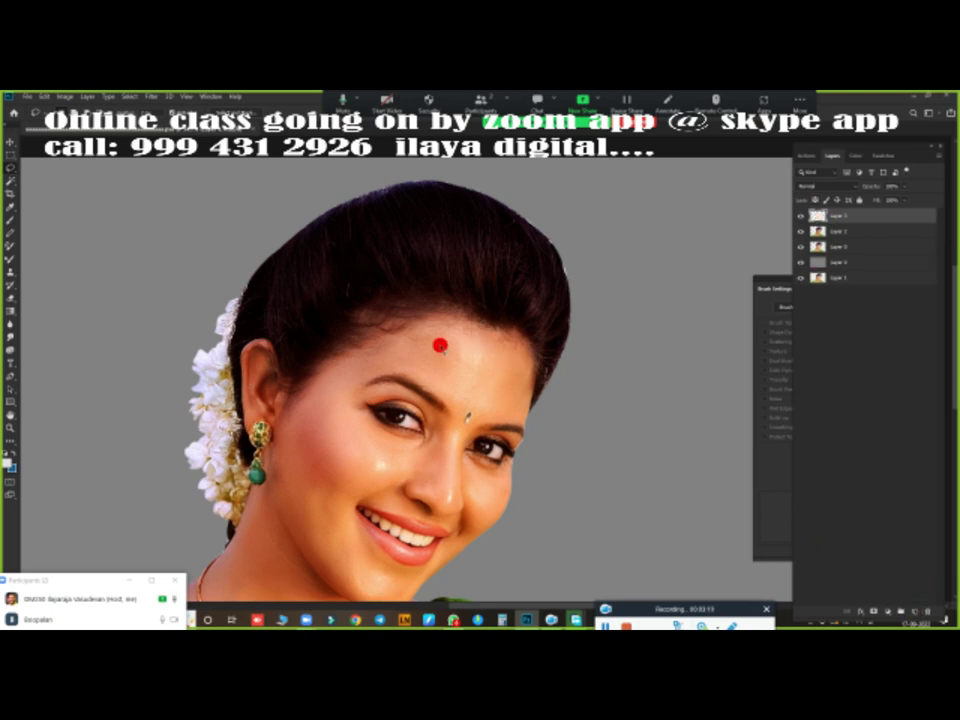
scroll(529, 339, up, 2)
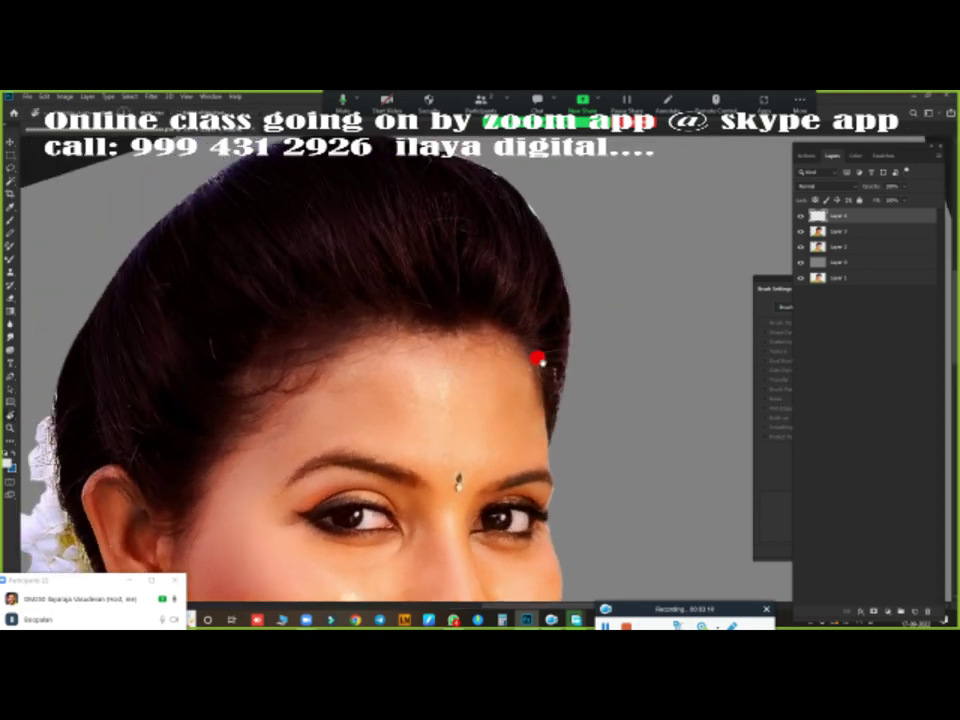
drag(540, 358, 561, 165)
scroll(546, 266, up, 2)
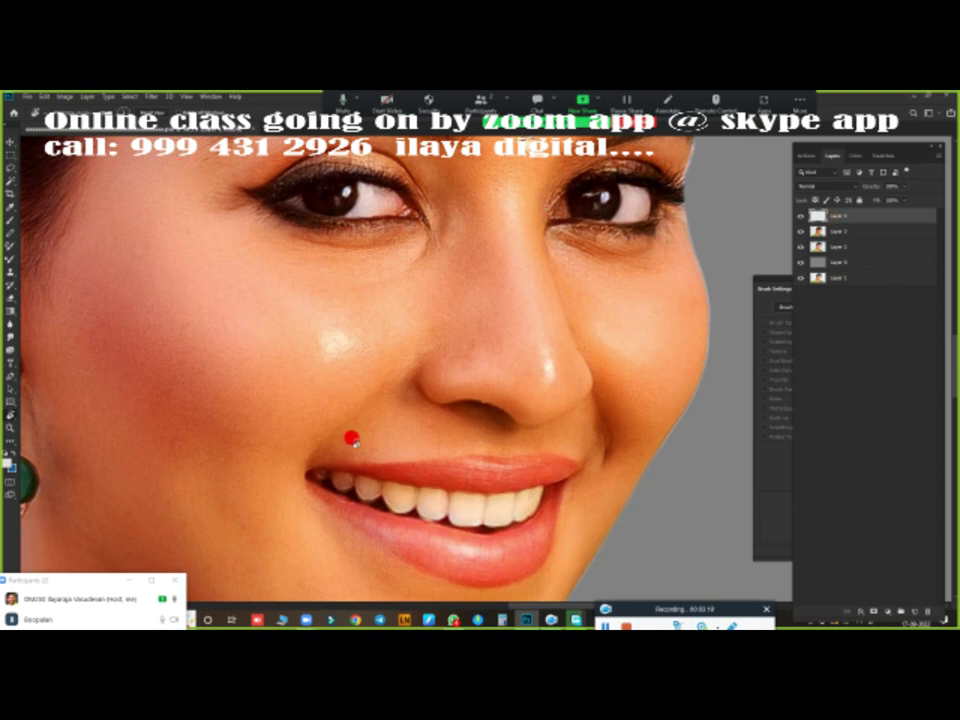
key(b)
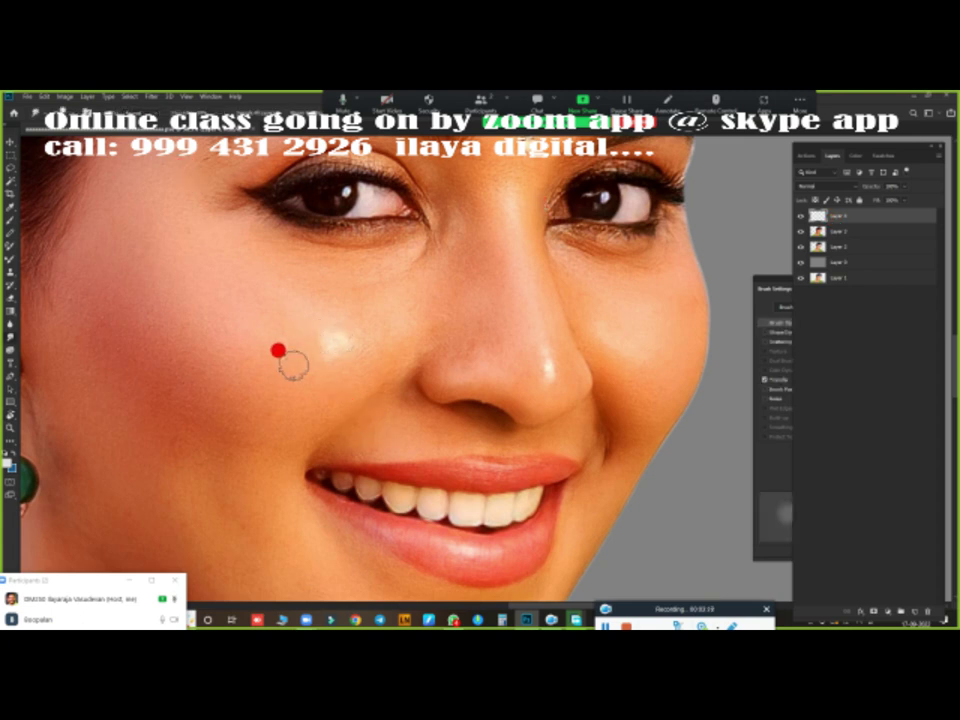
right_click(275, 346)
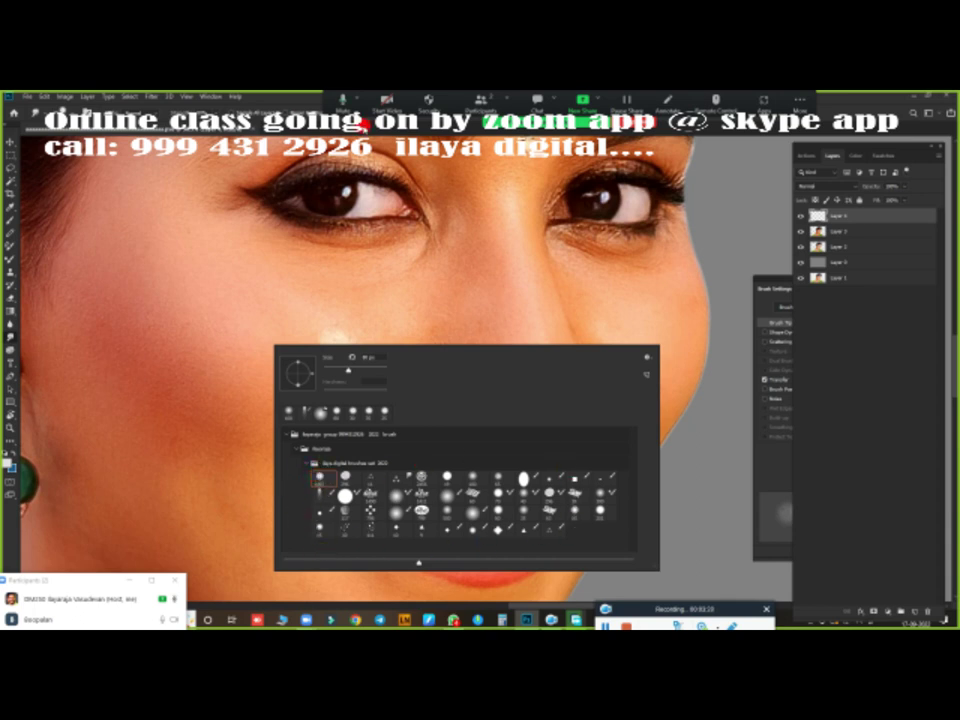
- Place the Brush Settings panel beside the face and pick a large 286 px soft brush
key(Return)
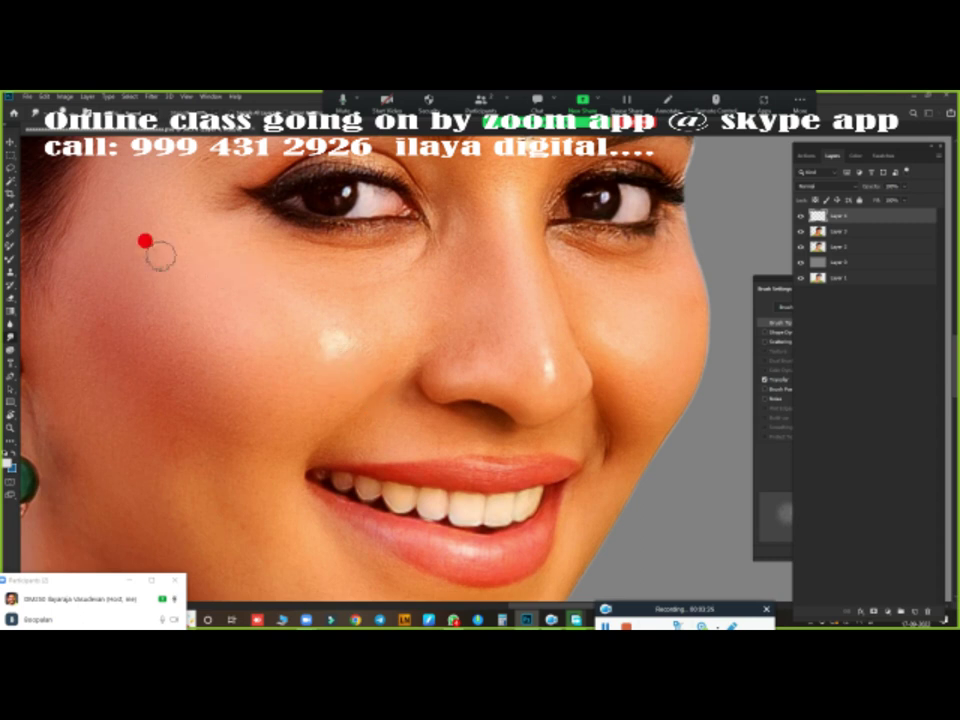
right_click(160, 256)
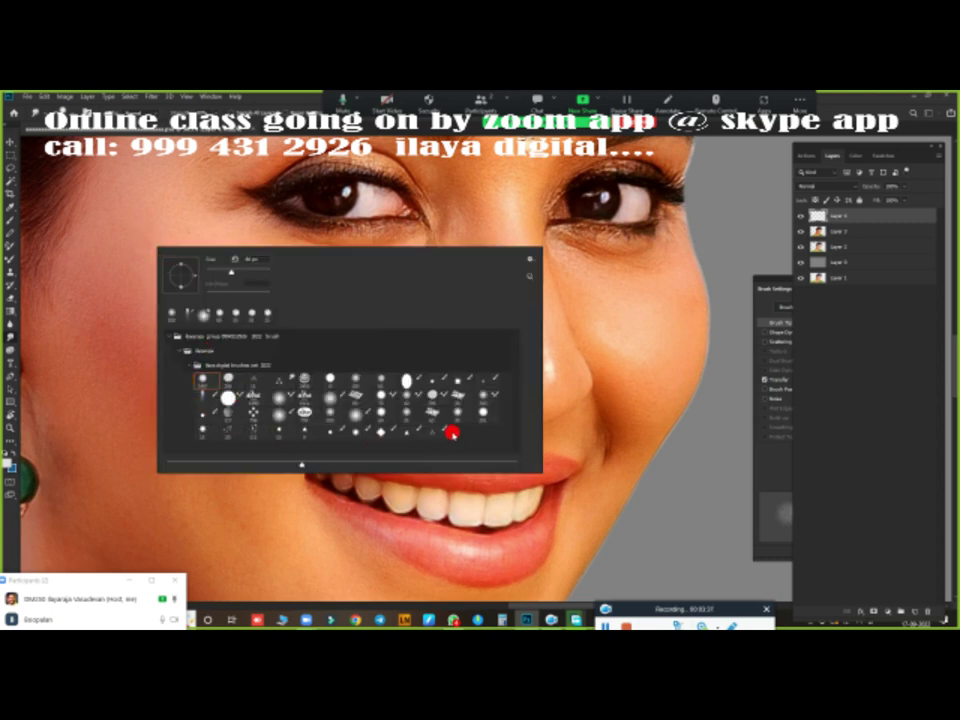
click(778, 280)
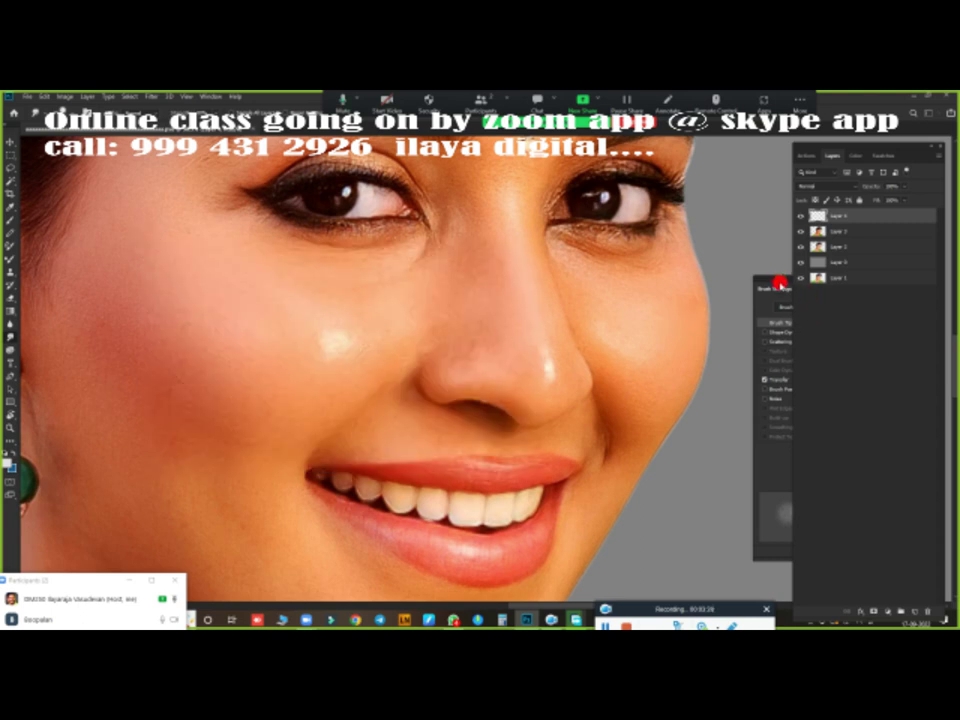
drag(767, 278, 620, 224)
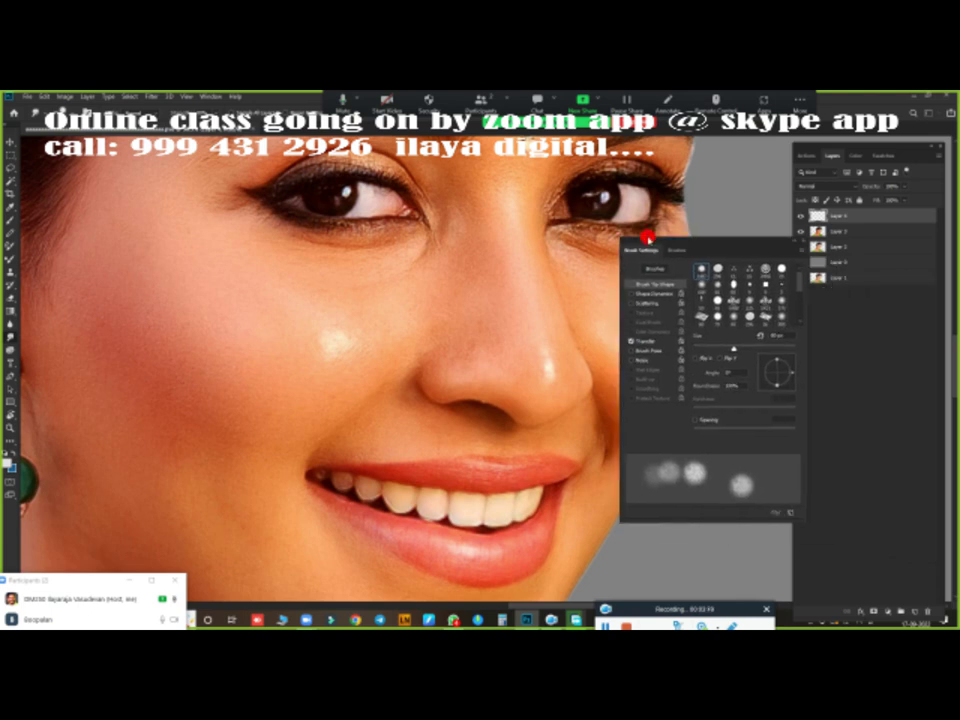
right_click(278, 338)
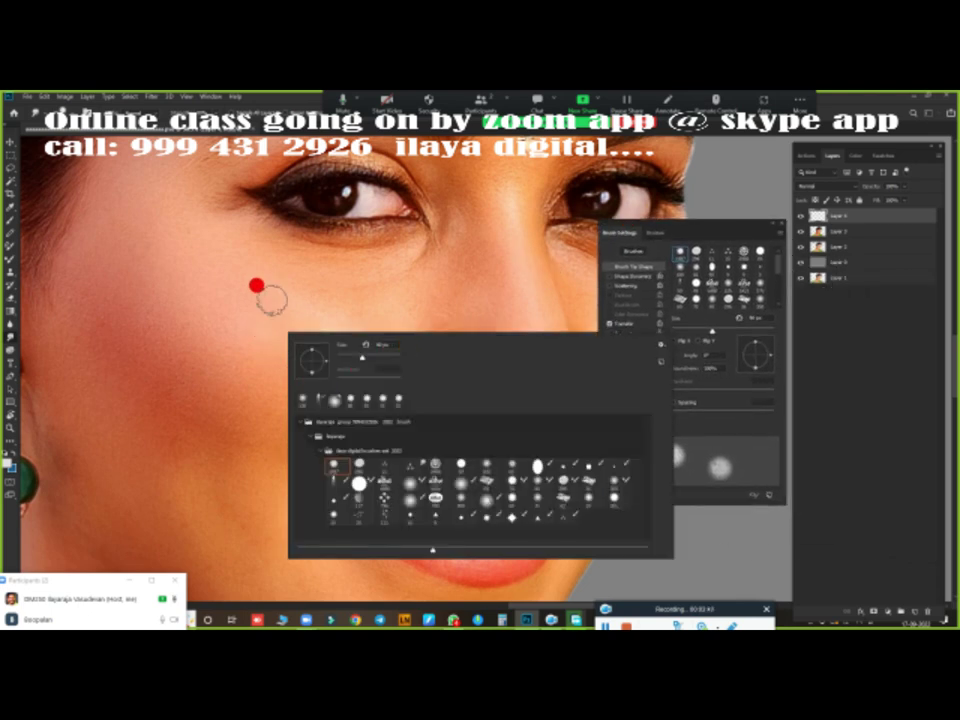
click(358, 463)
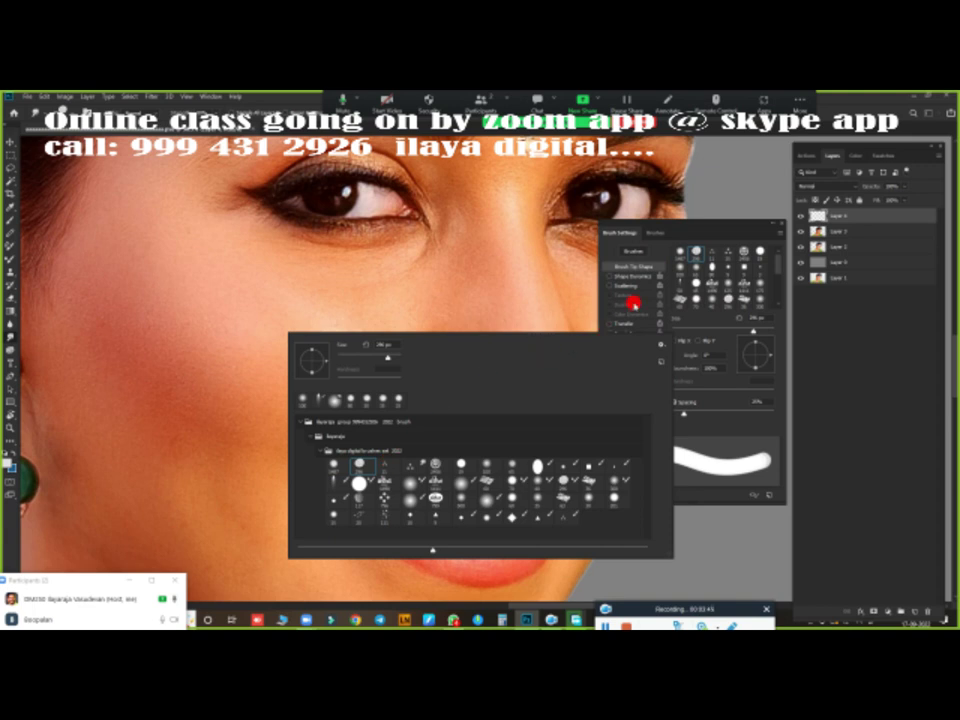
drag(700, 225, 782, 231)
right_click(178, 290)
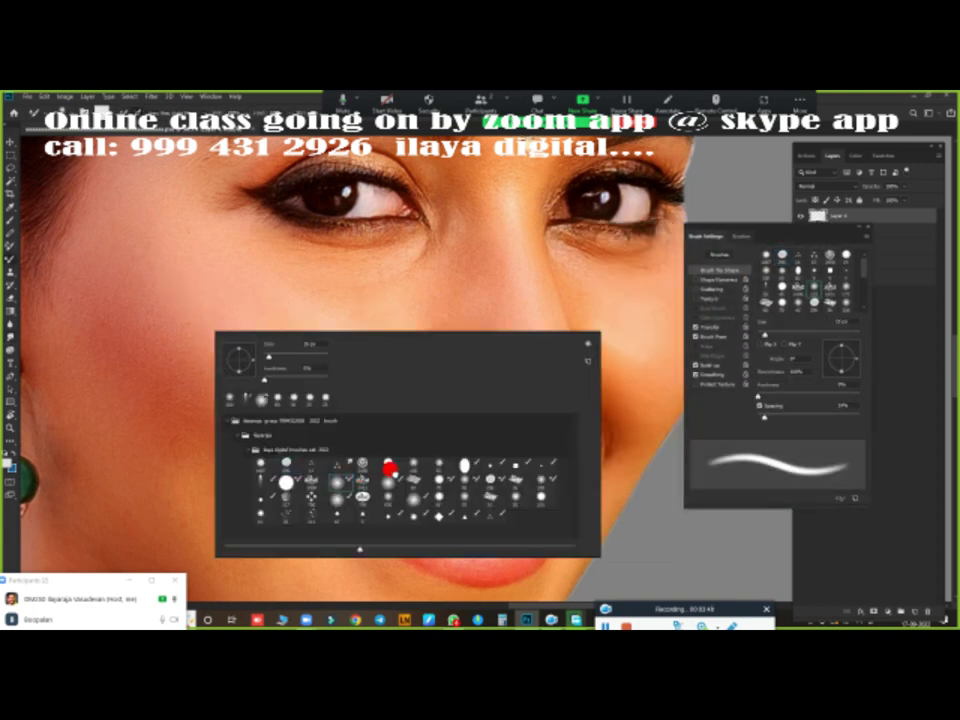
- Try several brush presets and settle on a smooth round brush
click(438, 480)
click(474, 501)
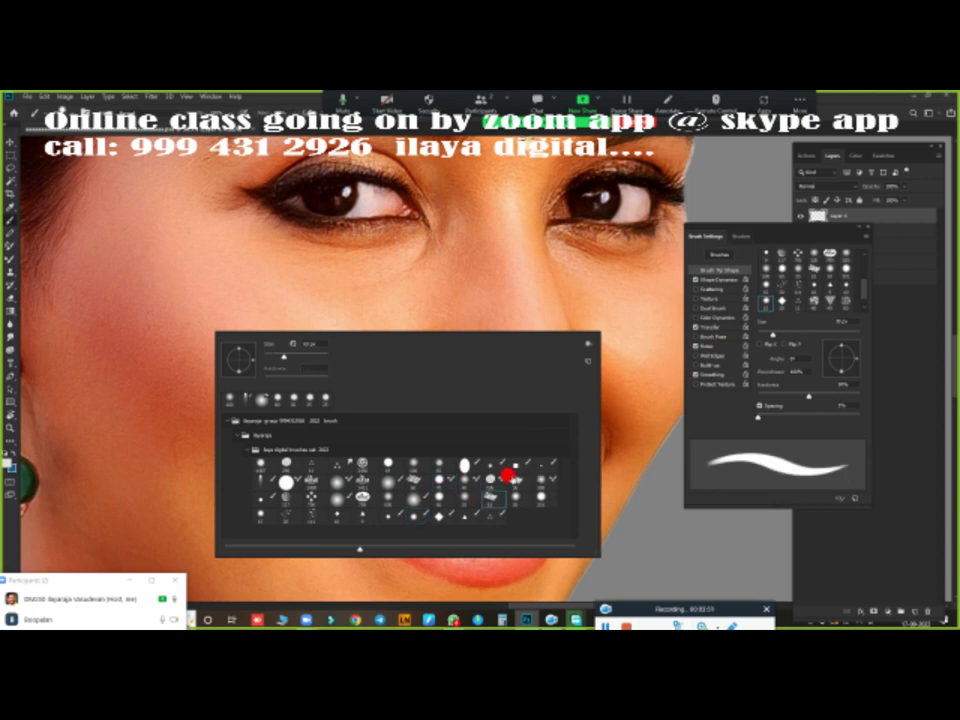
click(458, 495)
click(318, 507)
click(282, 490)
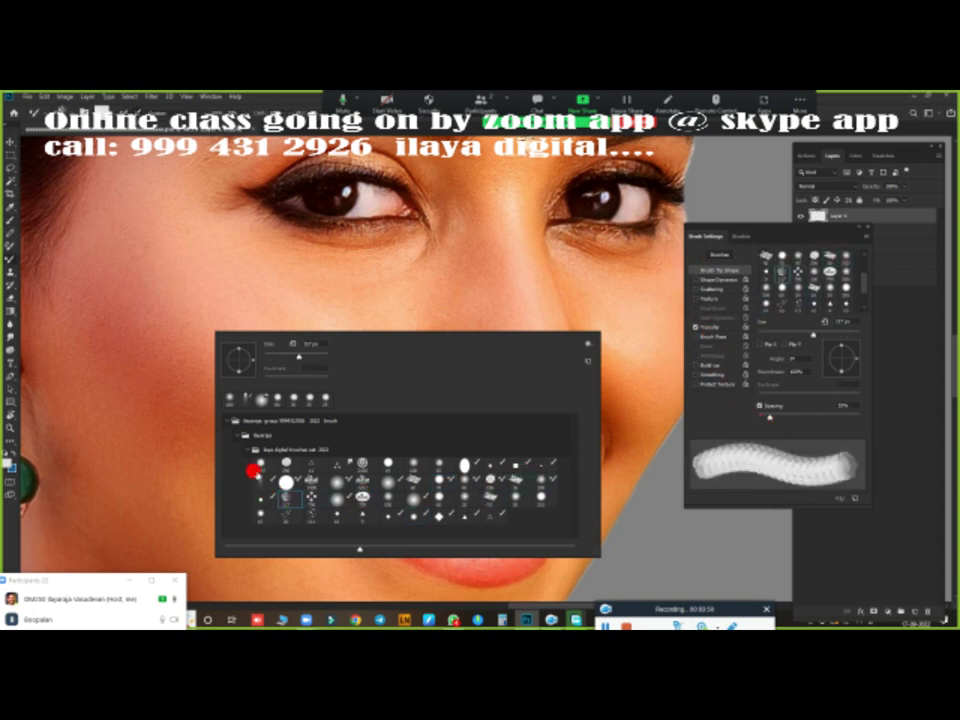
click(386, 497)
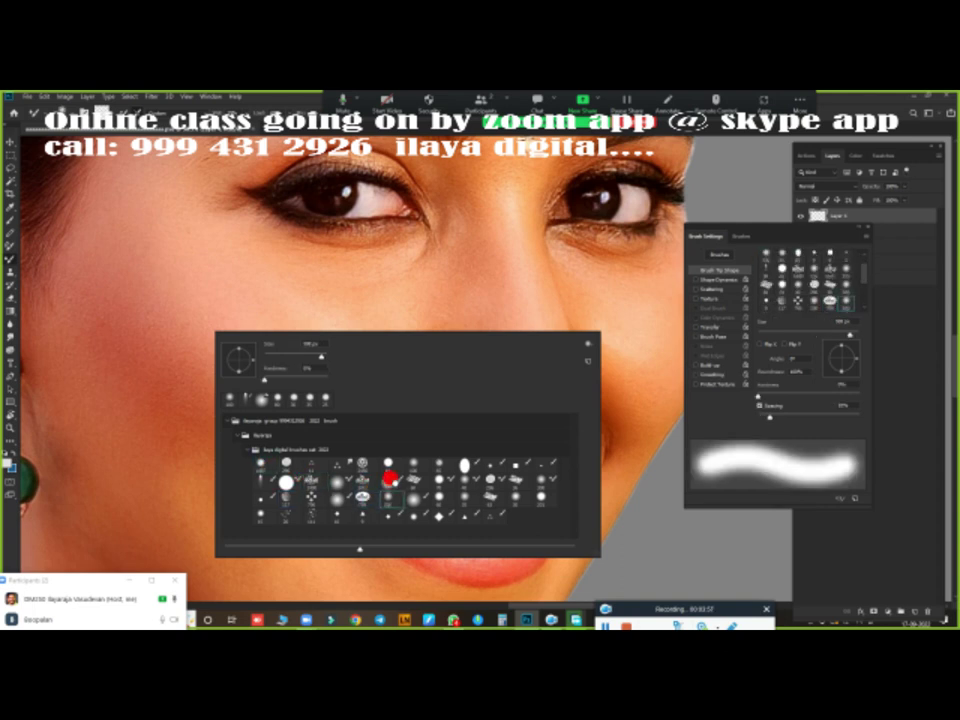
click(777, 308)
click(467, 471)
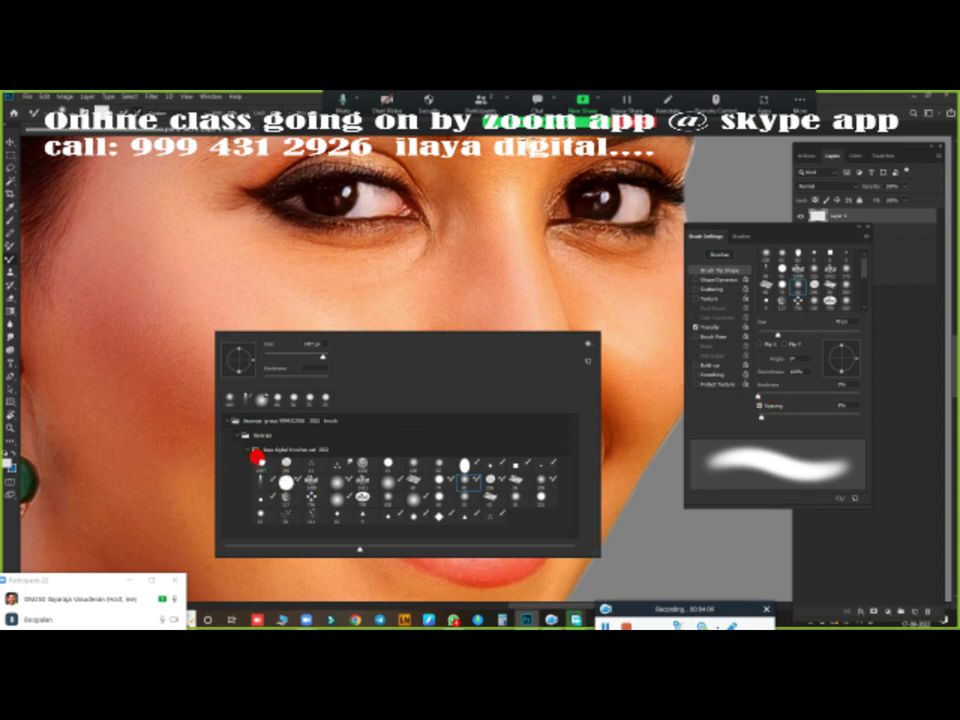
click(258, 460)
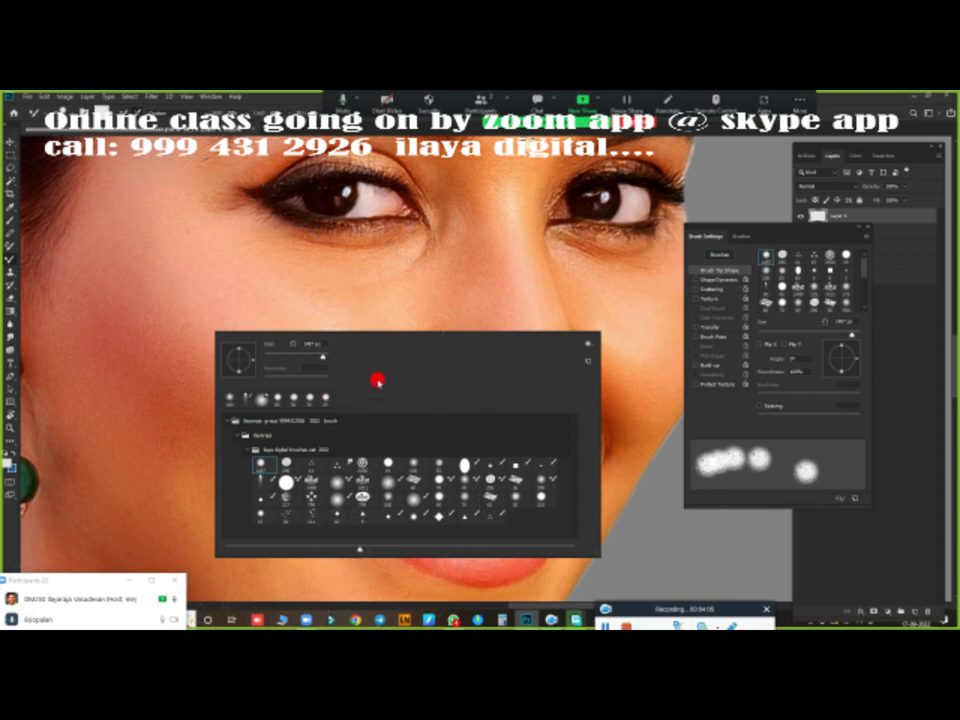
click(337, 481)
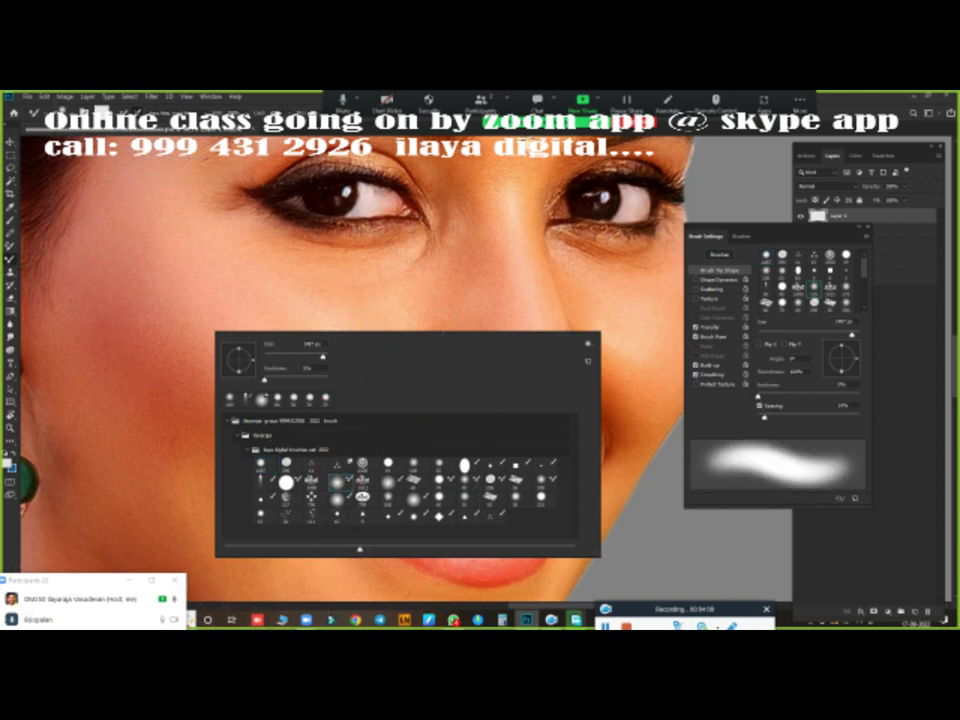
double_click(286, 482)
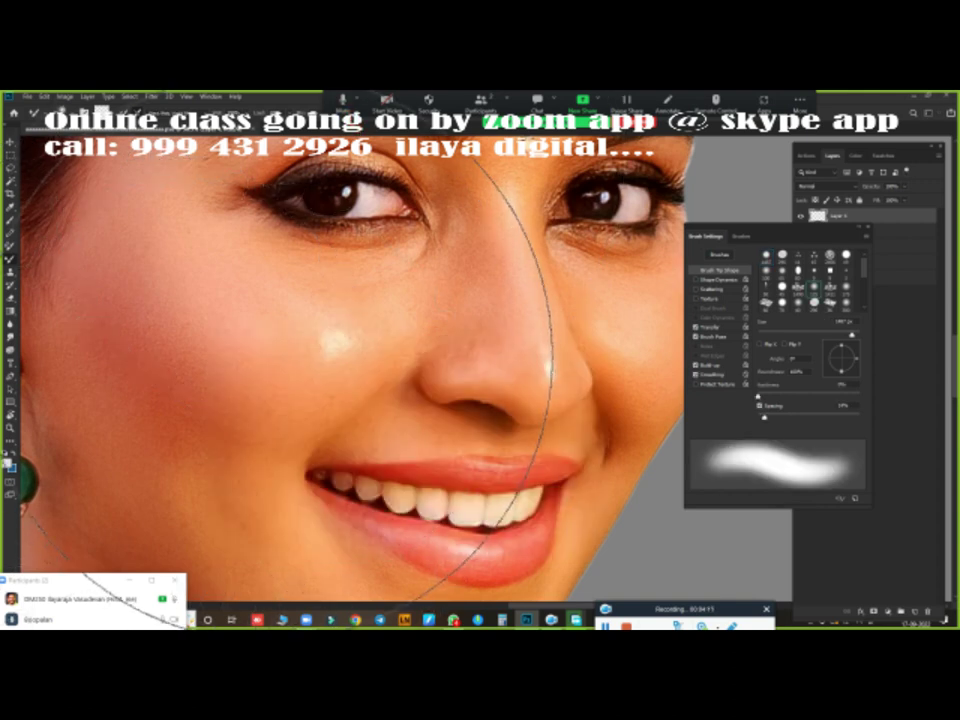
- Turn on Transfer in Brush Settings for pen-pressure control
right_click(228, 311)
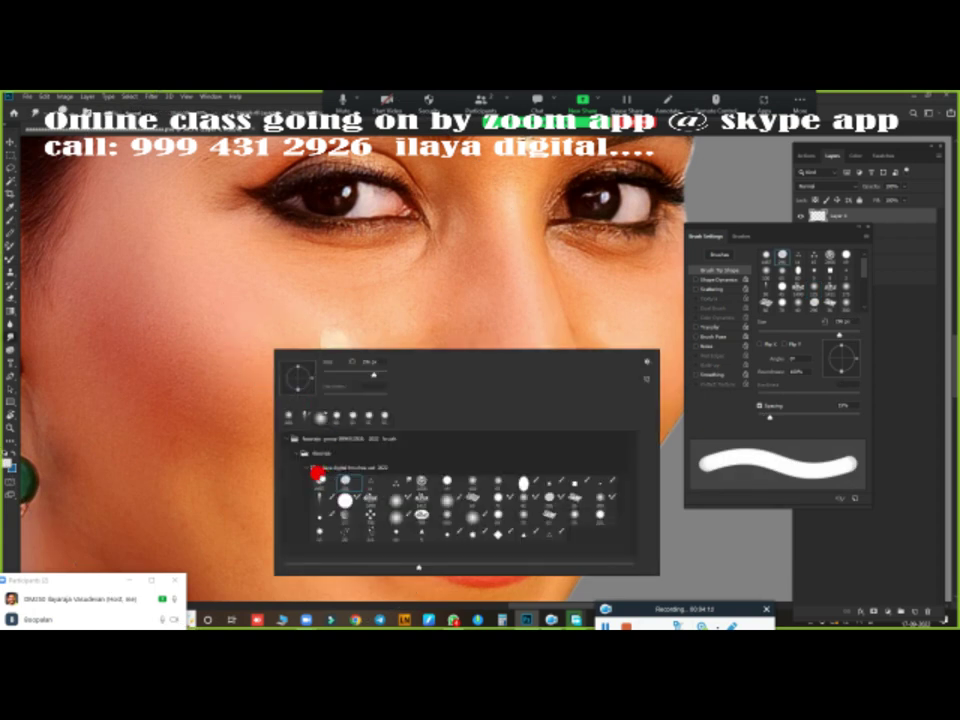
key(Escape)
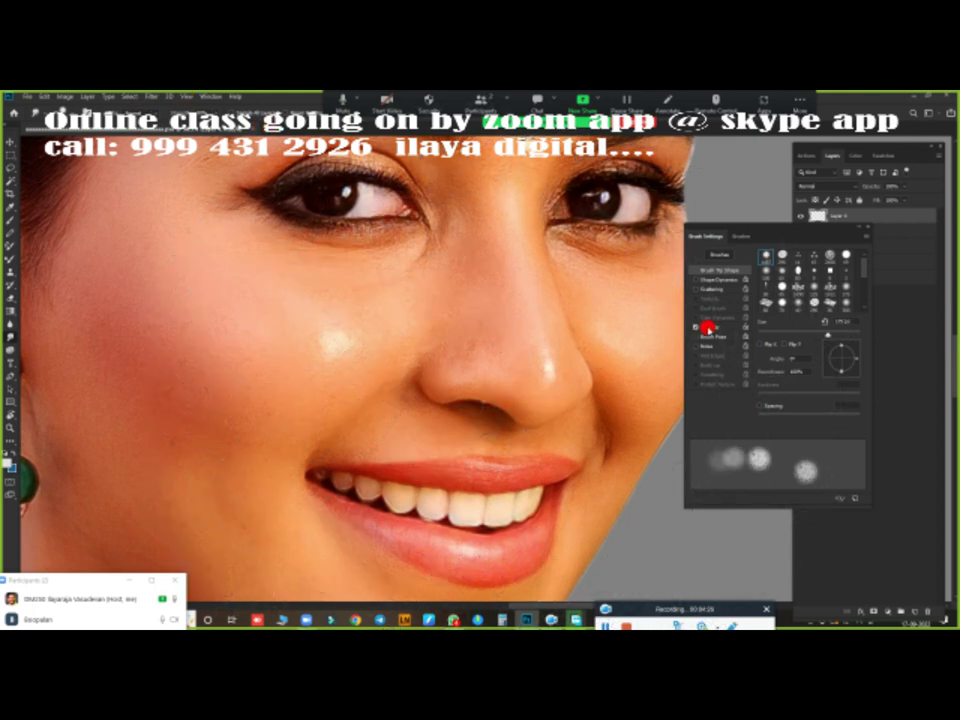
click(712, 328)
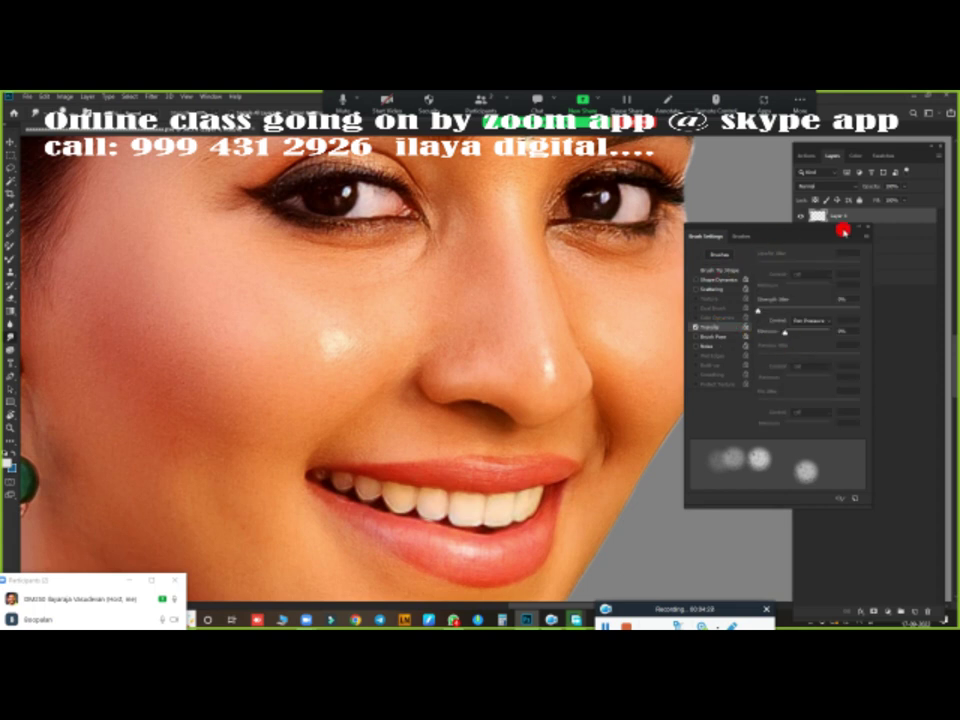
- Close Brush Settings and shrink the brush with [ for fine nose work
click(867, 229)
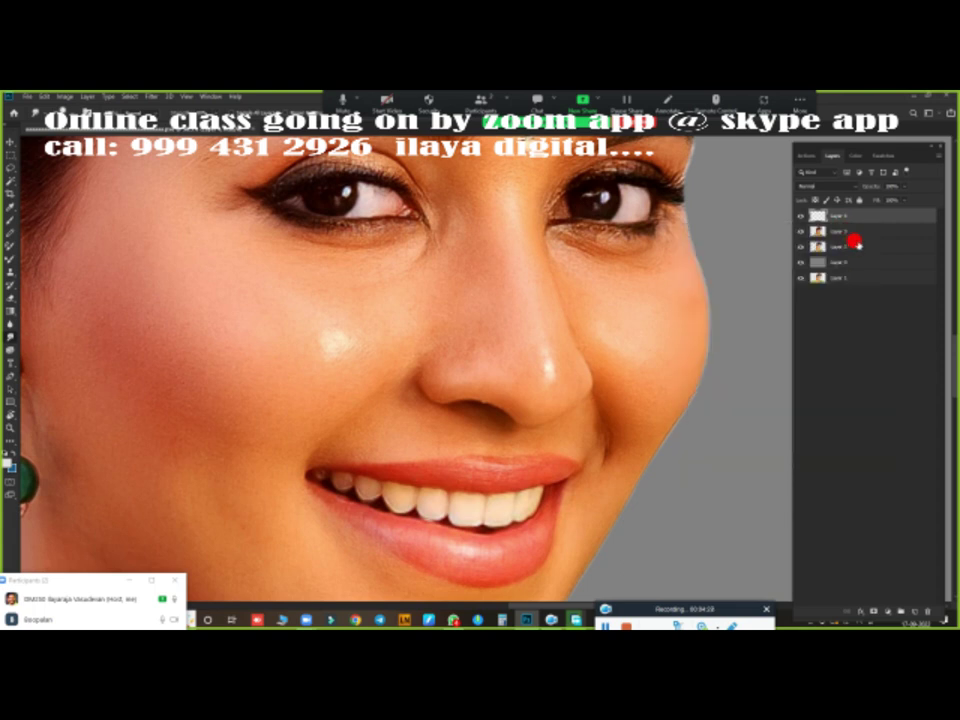
key(bracketleft)
key(bracketleft)
key(bracketleft)
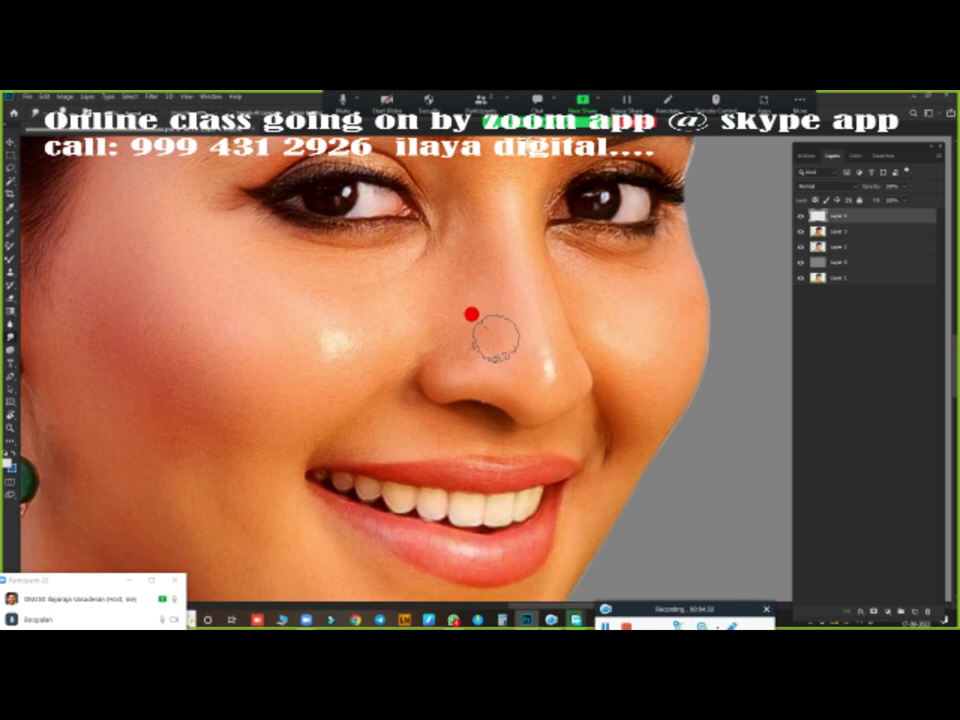
key(bracketleft)
scroll(481, 388, up, 3)
scroll(519, 386, down, 1)
scroll(422, 279, down, 3)
scroll(437, 342, down, 3)
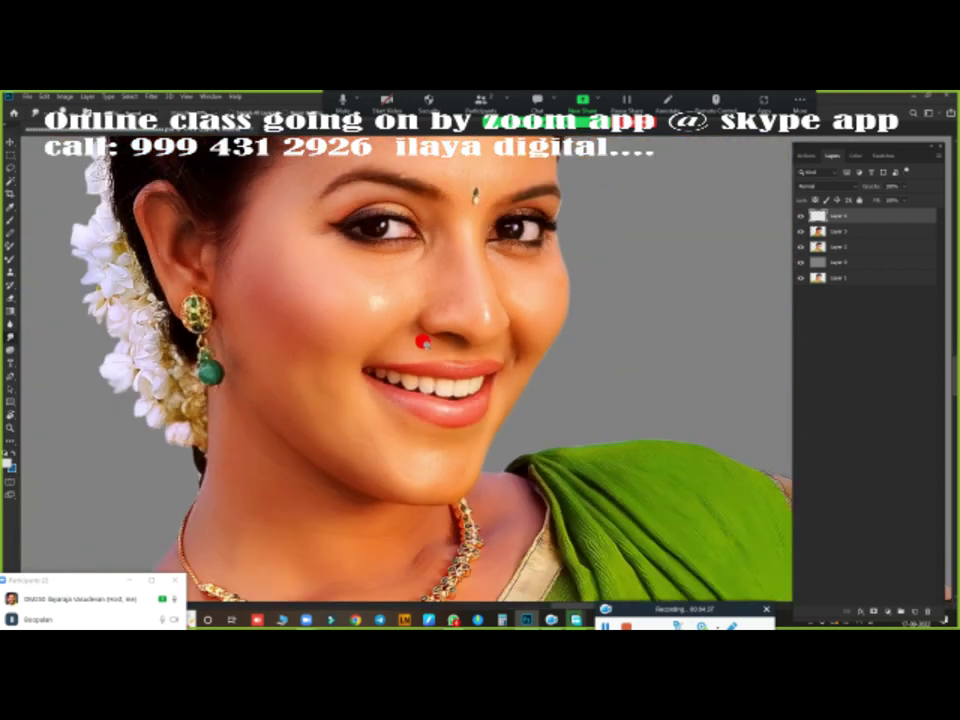
scroll(437, 335, up, 1)
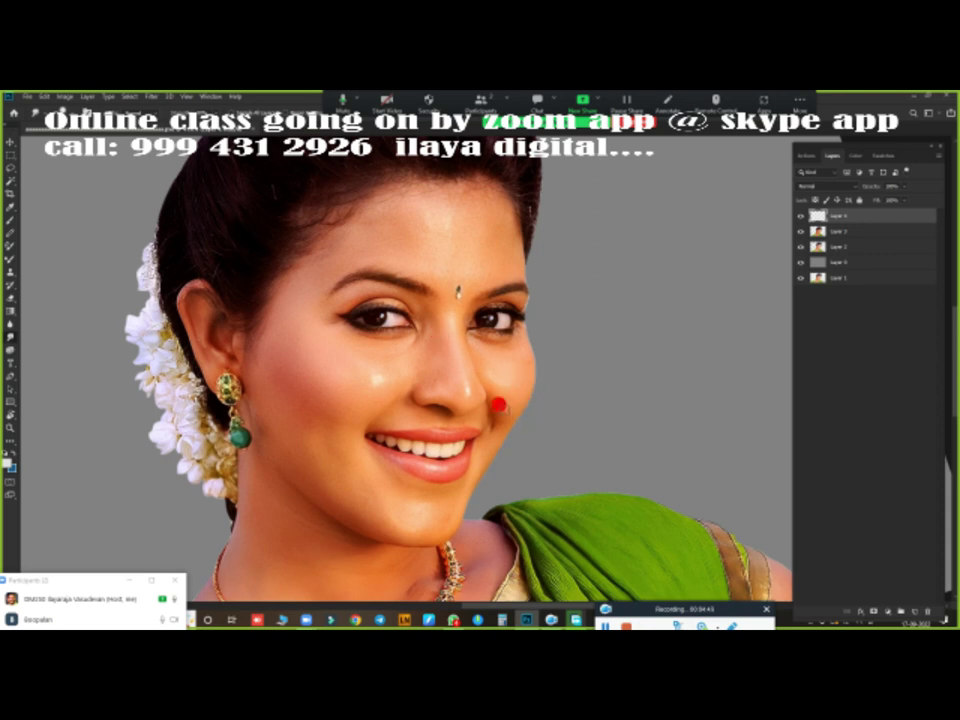
- Zoom in and out around the nose to inspect it
scroll(493, 403, up, 1)
scroll(471, 401, up, 3)
scroll(491, 403, down, 1)
scroll(454, 433, down, 1)
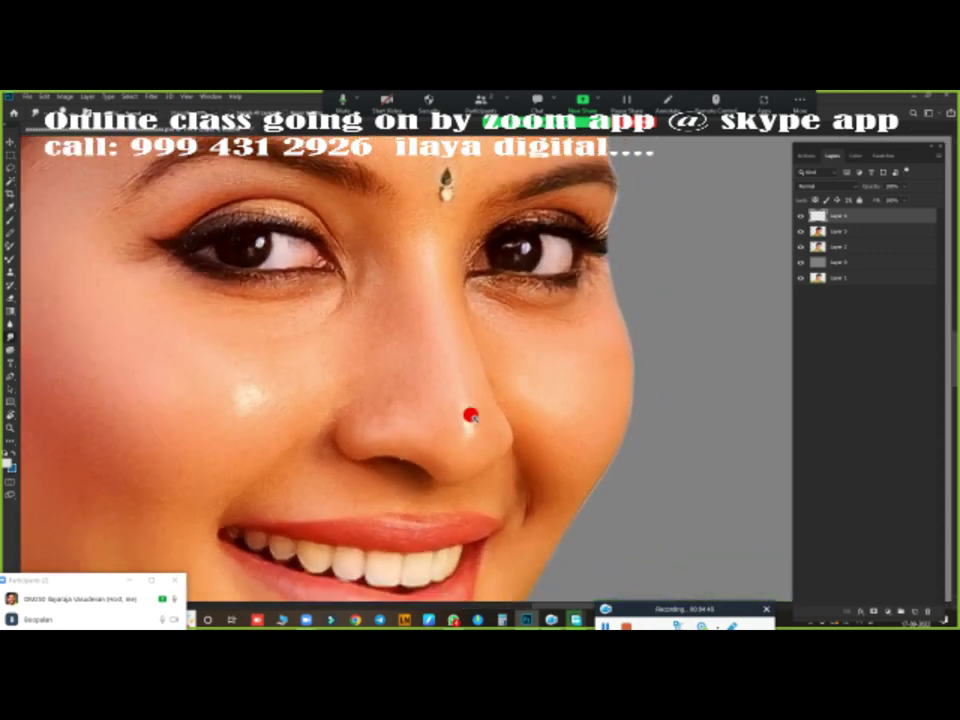
scroll(469, 411, down, 2)
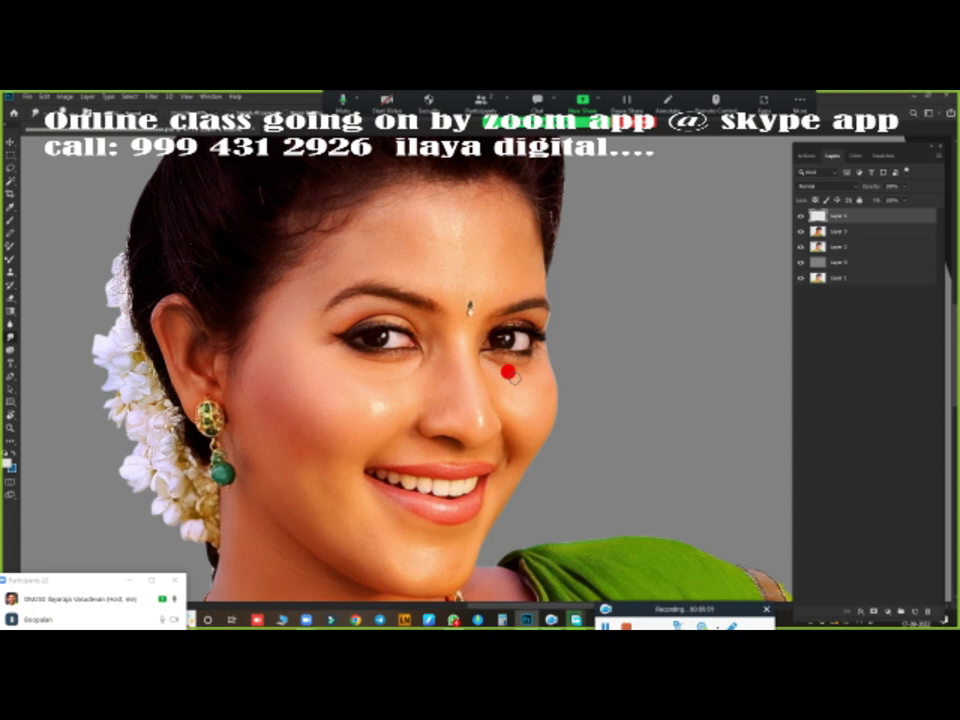
scroll(497, 369, up, 5)
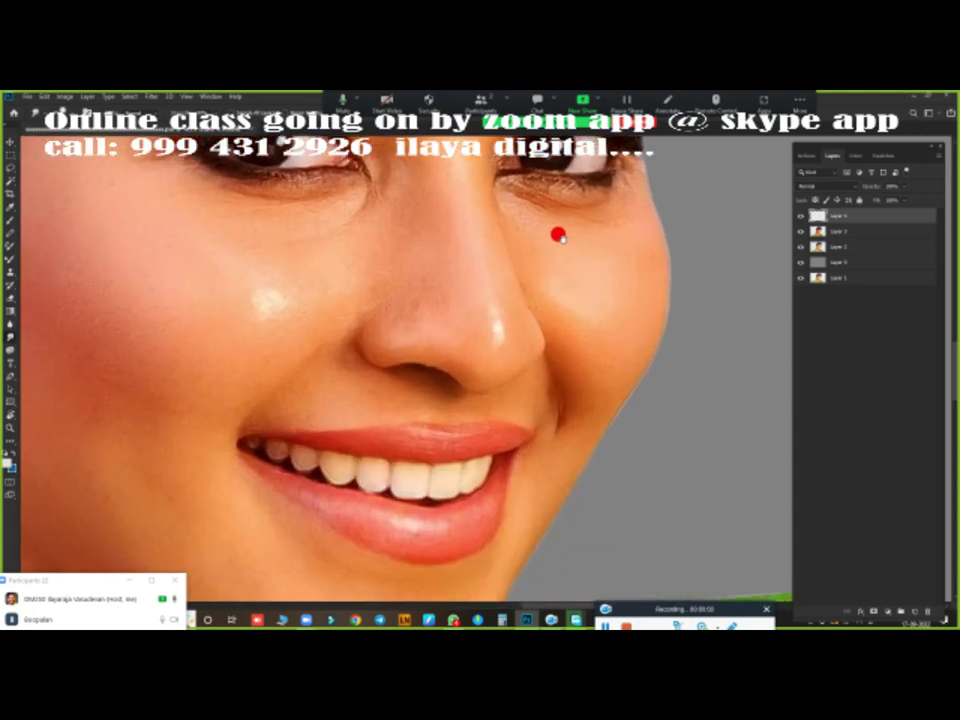
scroll(553, 371, down, 2)
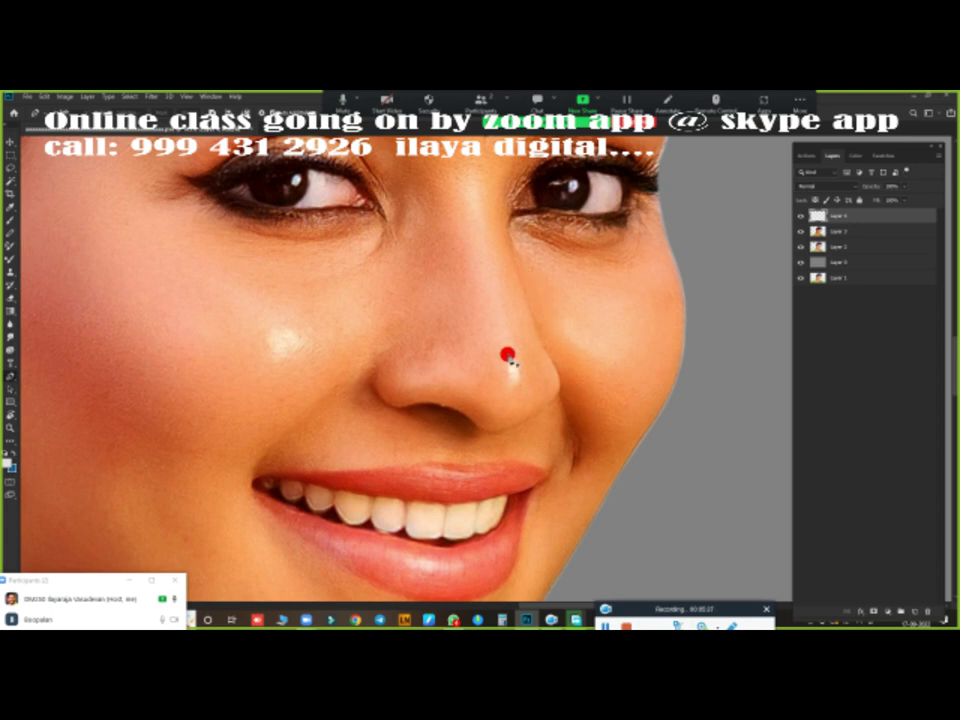
scroll(514, 378, up, 2)
scroll(525, 340, down, 1)
scroll(495, 311, down, 2)
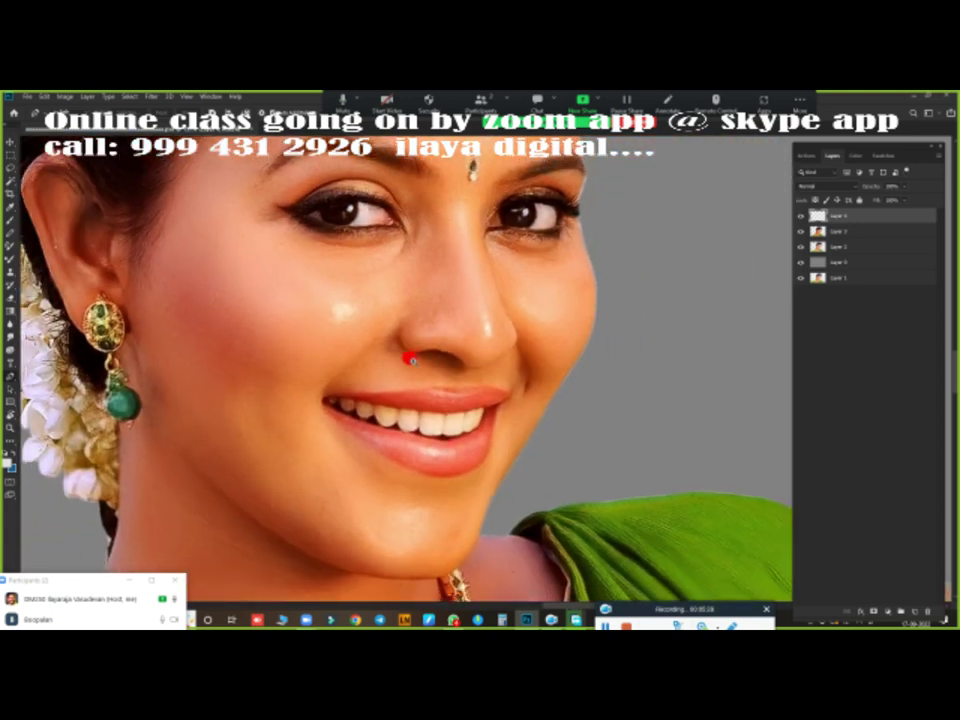
scroll(401, 354, up, 2)
scroll(454, 366, down, 2)
scroll(401, 373, down, 1)
scroll(439, 377, up, 2)
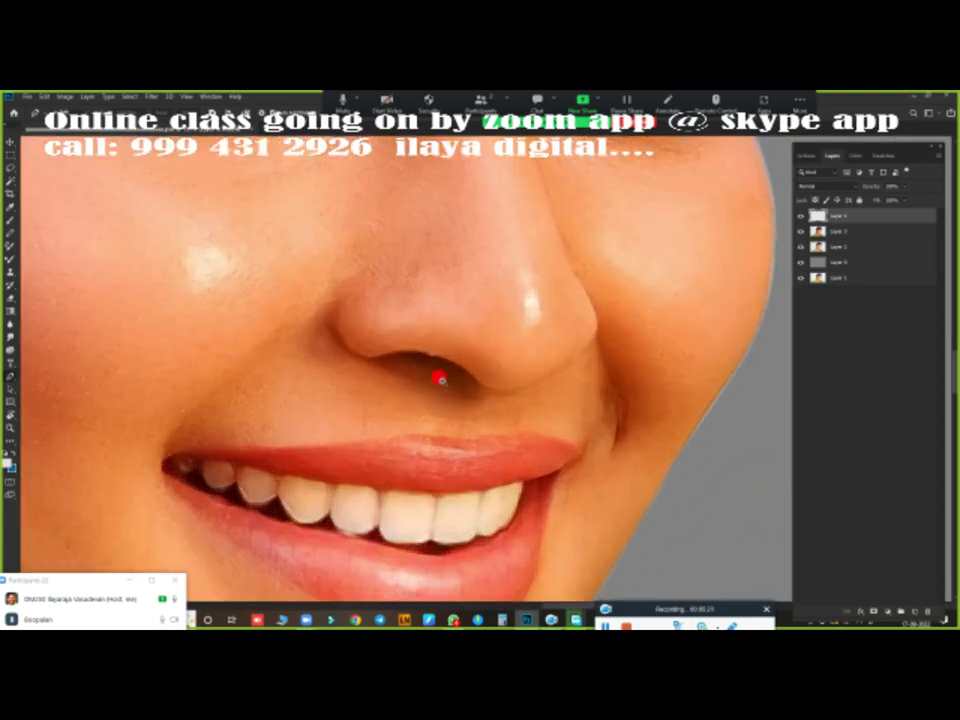
scroll(392, 319, up, 1)
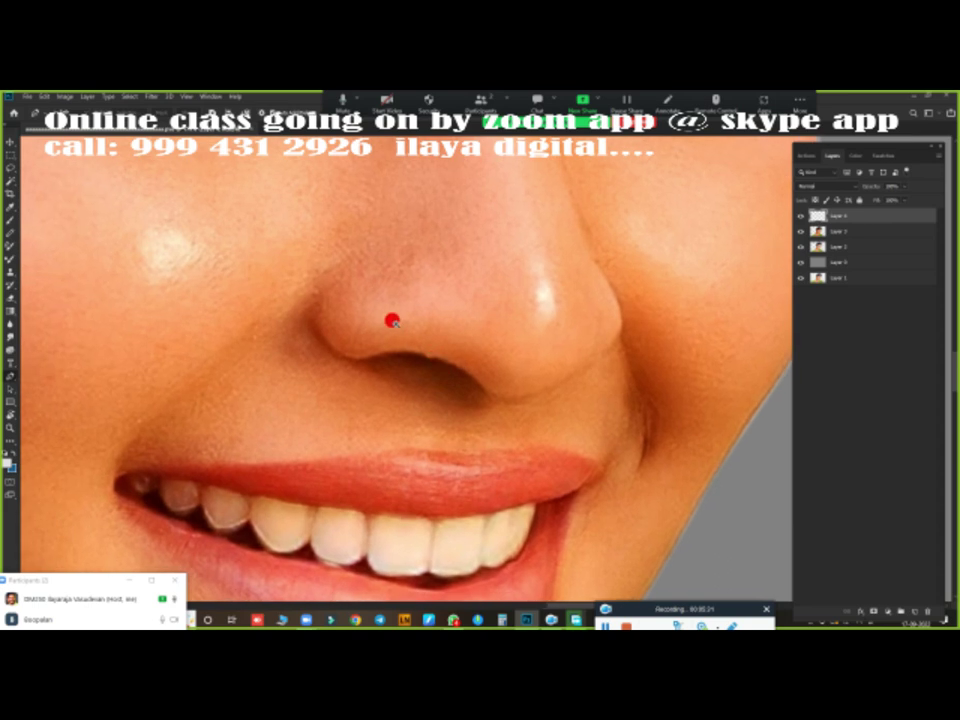
- Trace a pen path around the nostrils and up the nose bridge toward the brows
click(355, 253)
drag(349, 373, 369, 395)
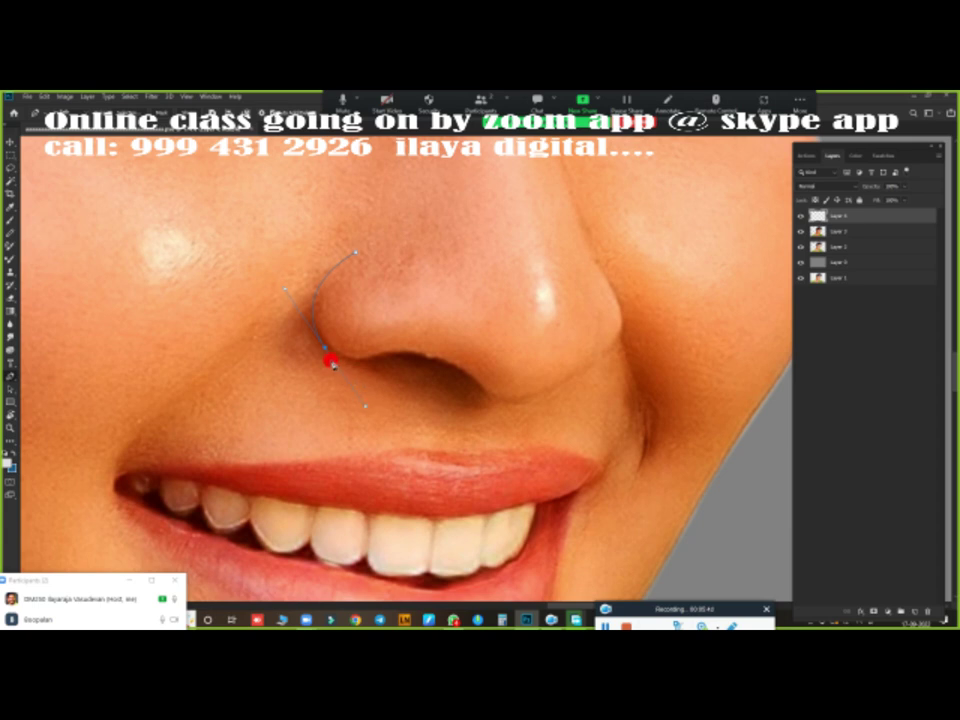
key(super)
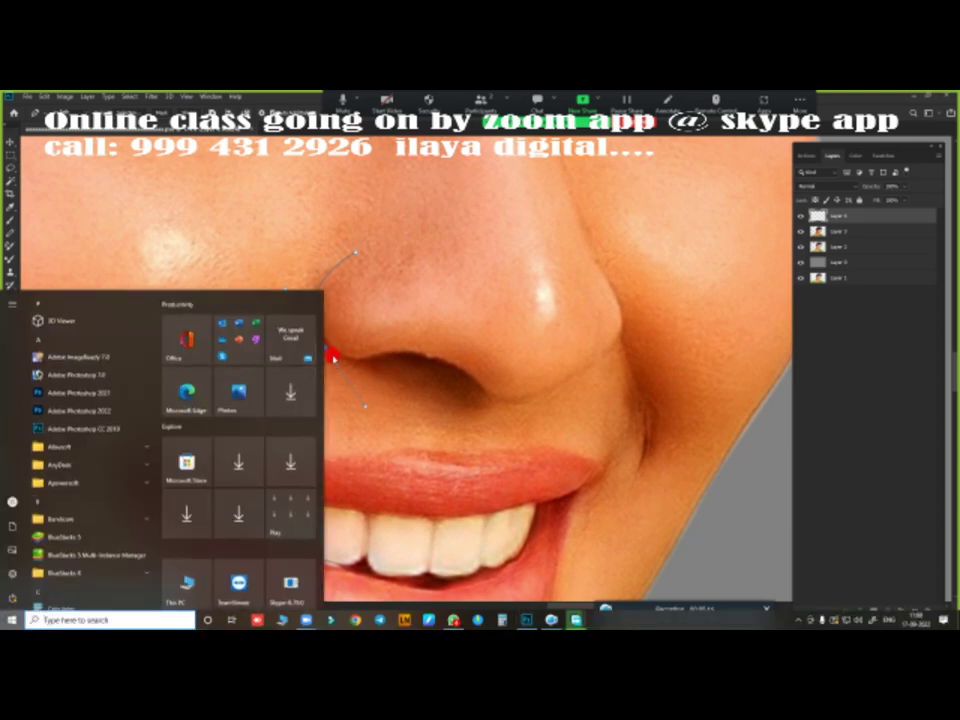
key(super)
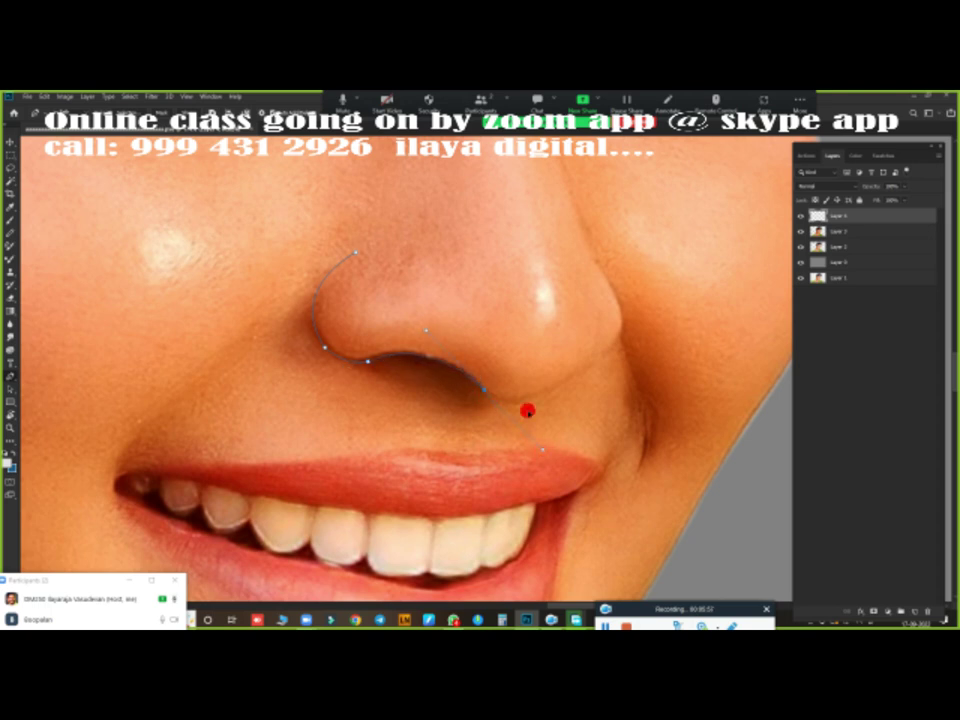
drag(521, 420, 357, 372)
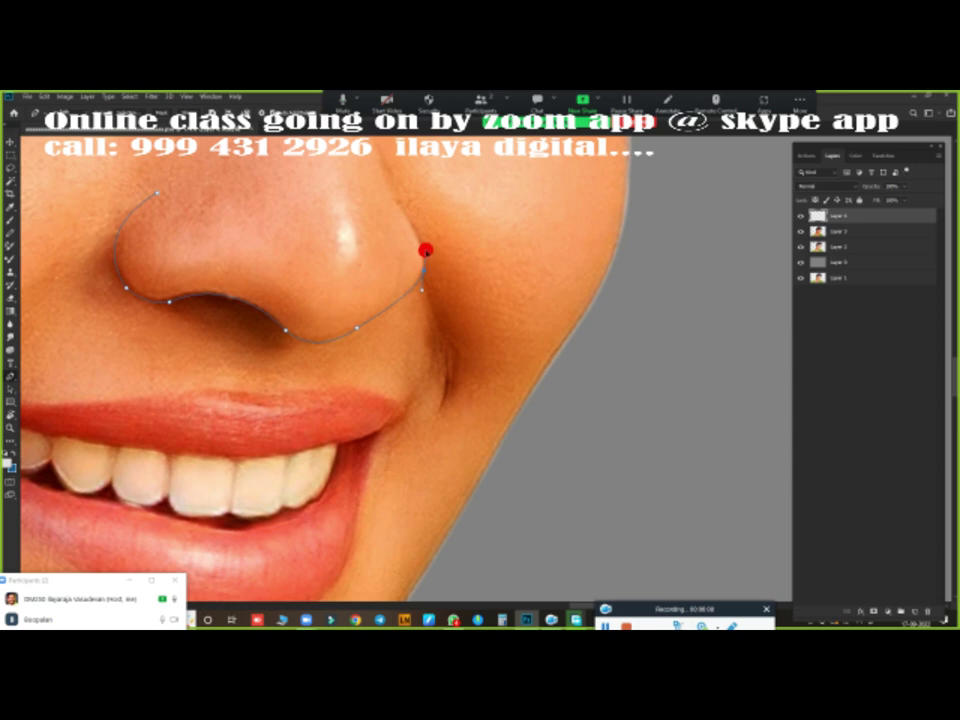
drag(433, 261, 495, 396)
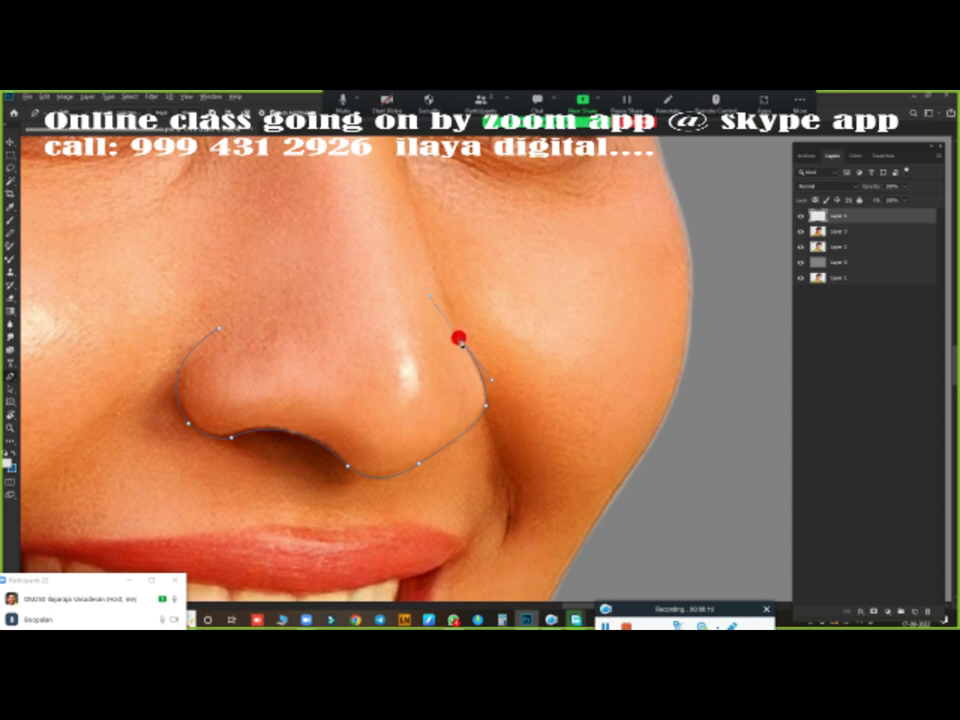
drag(473, 311, 458, 388)
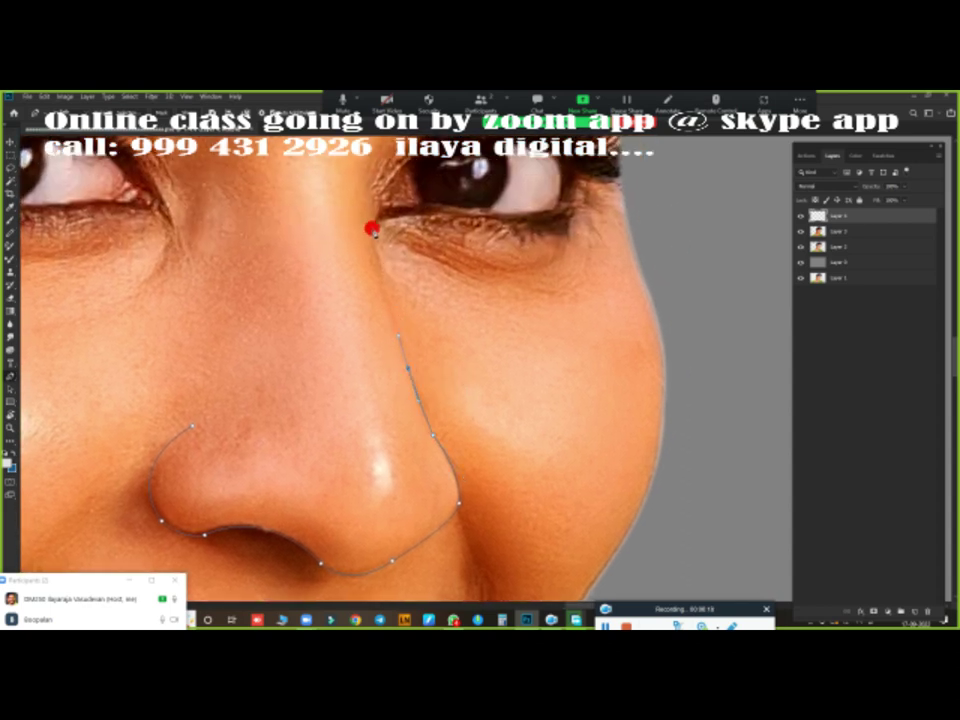
mouse_move(364, 187)
mouse_down()
mouse_move(367, 159)
mouse_move(420, 349)
mouse_up()
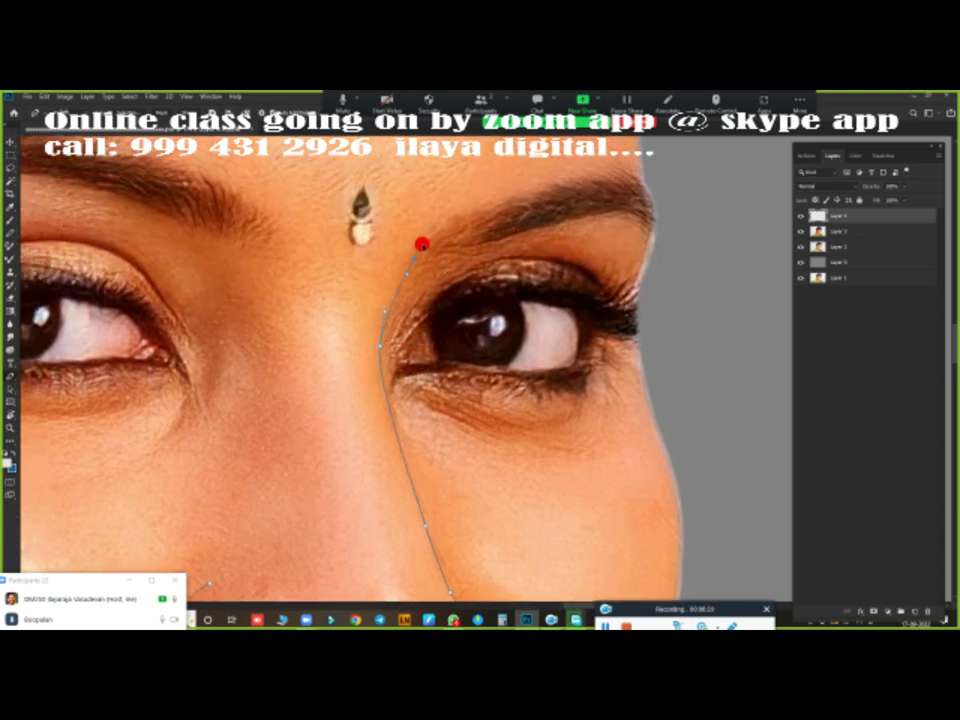
scroll(437, 233, down, 3)
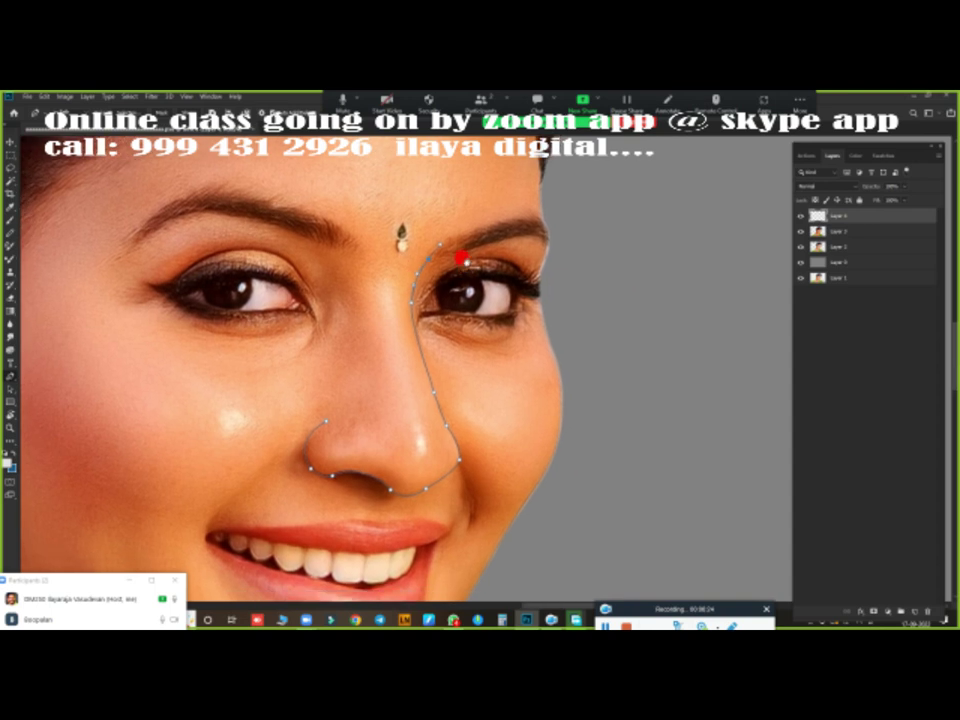
drag(461, 257, 409, 197)
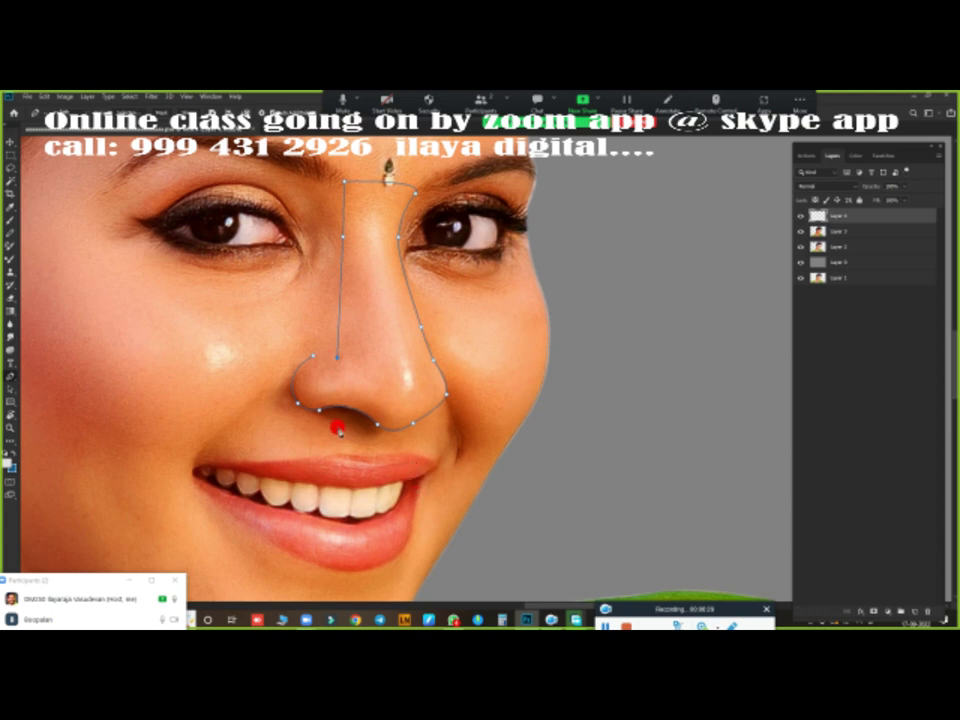
- Convert the nose path to a selection and paint soft shading across the nose
key(ctrl+Return)
scroll(433, 391, up, 1)
scroll(440, 386, up, 1)
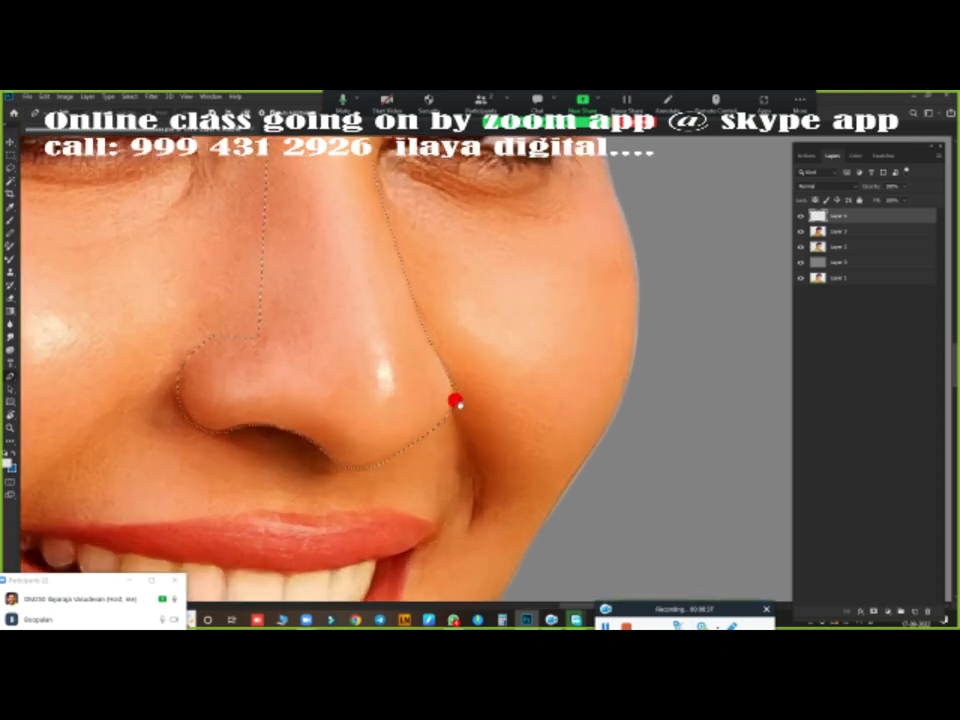
scroll(450, 396, up, 1)
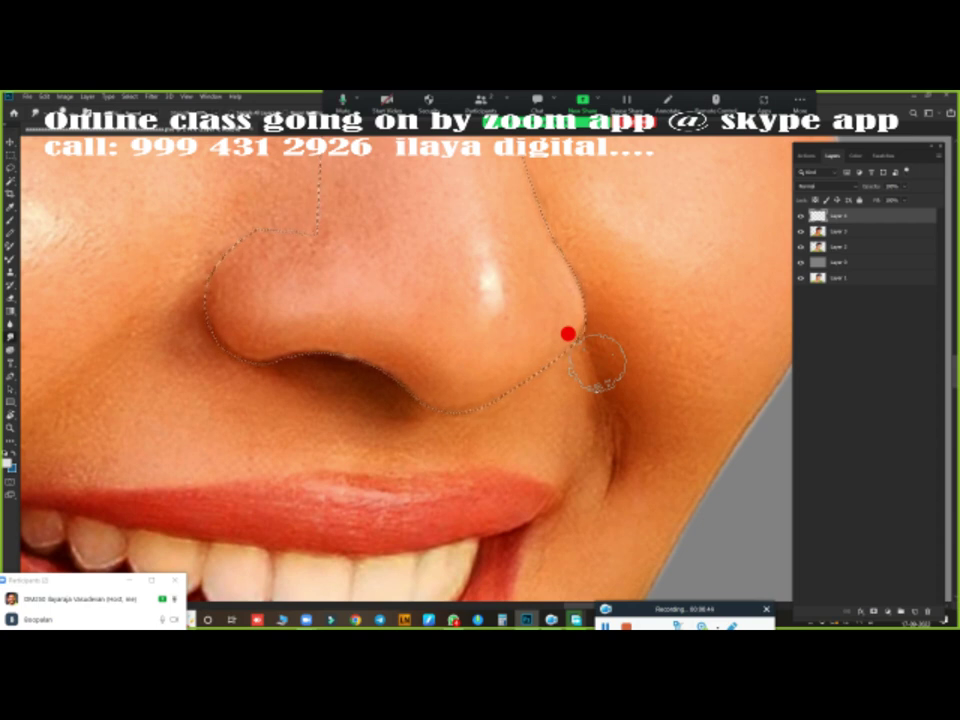
drag(568, 333, 444, 335)
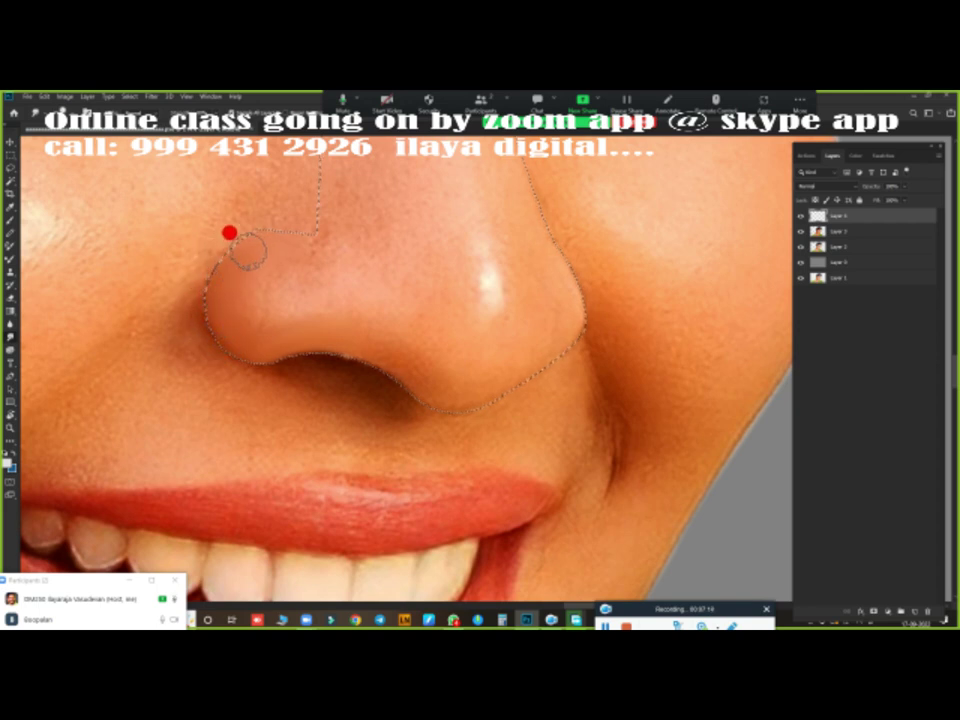
- Brush smooth skin over the left nostril, nostril edge, nose tip and upper-left nose side
mouse_move(248, 233)
mouse_down()
mouse_move(221, 318)
mouse_move(325, 343)
mouse_up()
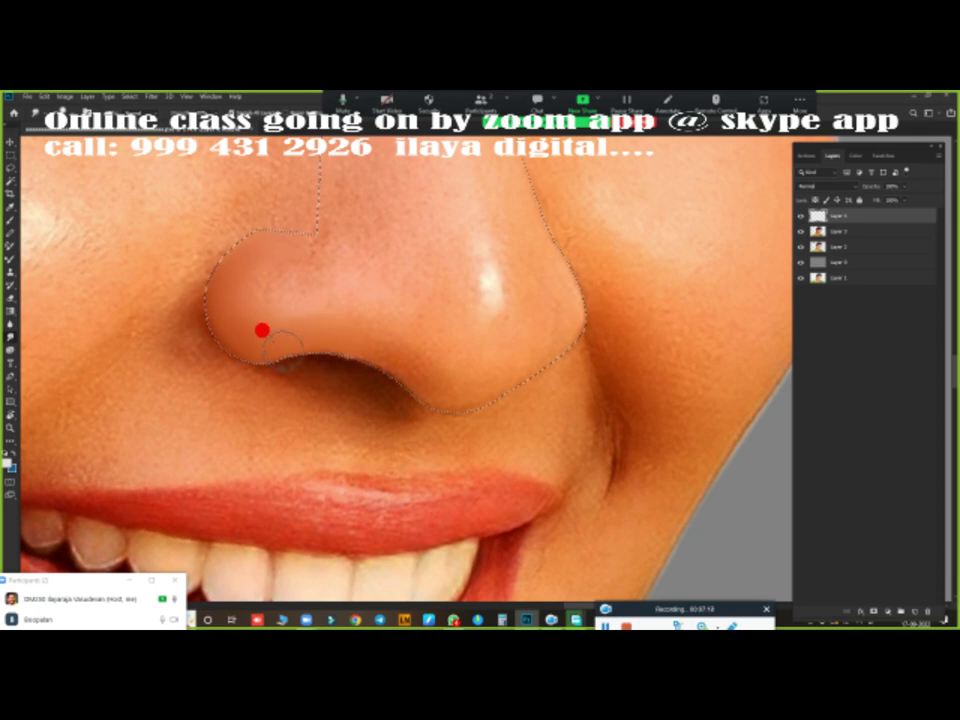
mouse_move(235, 345)
mouse_down()
mouse_move(259, 332)
mouse_move(189, 313)
mouse_move(291, 279)
mouse_move(310, 315)
mouse_move(339, 319)
mouse_move(397, 364)
mouse_move(461, 371)
mouse_move(326, 315)
mouse_move(321, 338)
mouse_move(367, 329)
mouse_up()
mouse_move(406, 381)
mouse_down()
mouse_move(343, 375)
mouse_move(459, 381)
mouse_up()
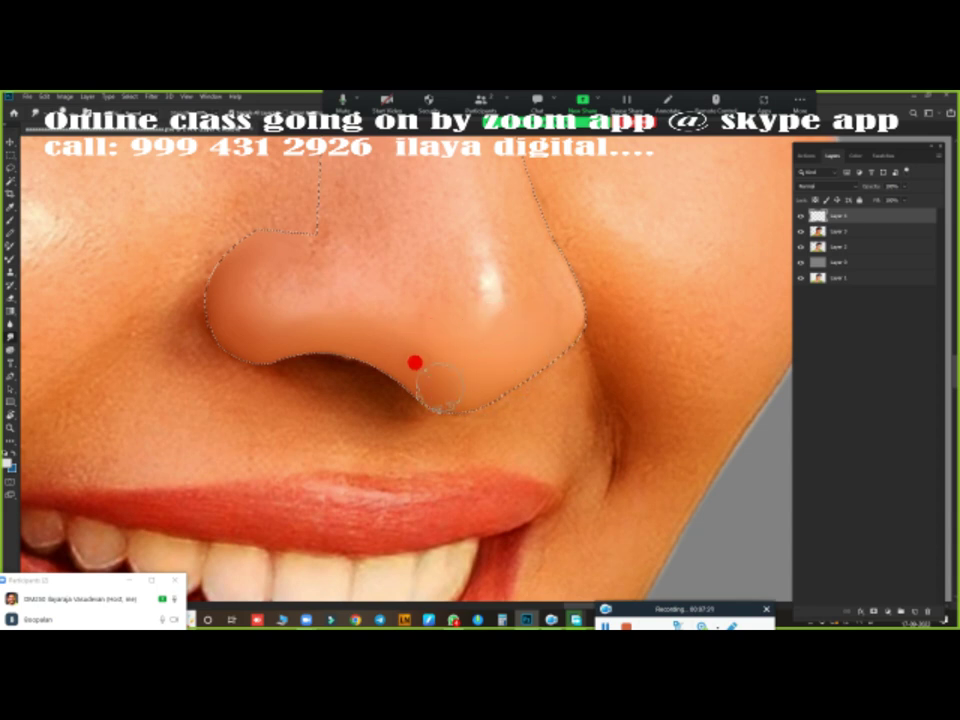
mouse_move(438, 388)
mouse_down()
mouse_move(396, 354)
mouse_move(429, 369)
mouse_move(290, 266)
mouse_move(300, 253)
mouse_move(276, 296)
mouse_move(287, 296)
mouse_move(246, 289)
mouse_move(257, 281)
mouse_move(313, 296)
mouse_move(321, 317)
mouse_move(240, 328)
mouse_up()
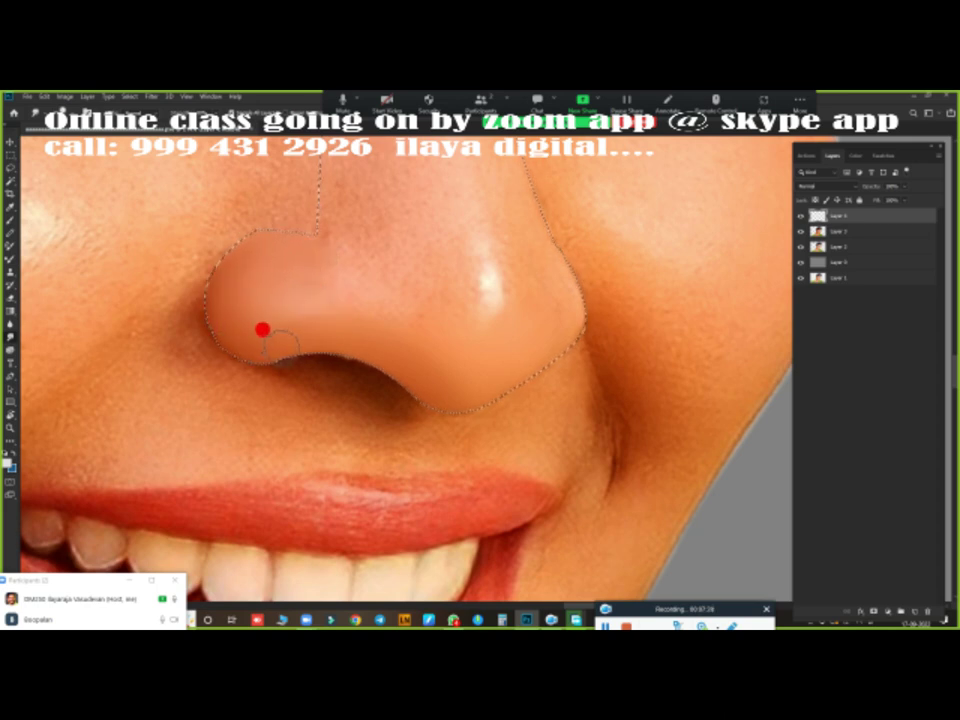
mouse_move(230, 262)
mouse_down()
mouse_move(253, 223)
mouse_move(287, 294)
mouse_move(277, 296)
mouse_move(370, 333)
mouse_move(317, 260)
mouse_move(325, 271)
mouse_move(290, 334)
mouse_move(375, 321)
mouse_move(322, 323)
mouse_move(566, 399)
mouse_move(523, 300)
mouse_move(489, 289)
mouse_up()
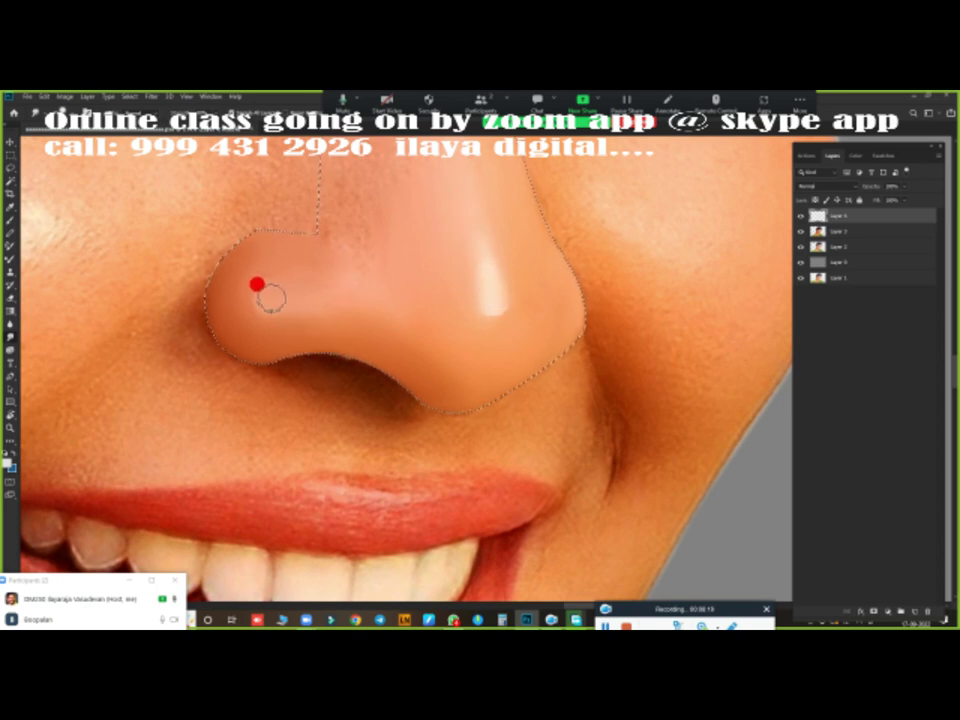
key(ctrl+d)
- Pan up to show the eyes above the nose and restore the nose selection outline
drag(455, 326, 441, 531)
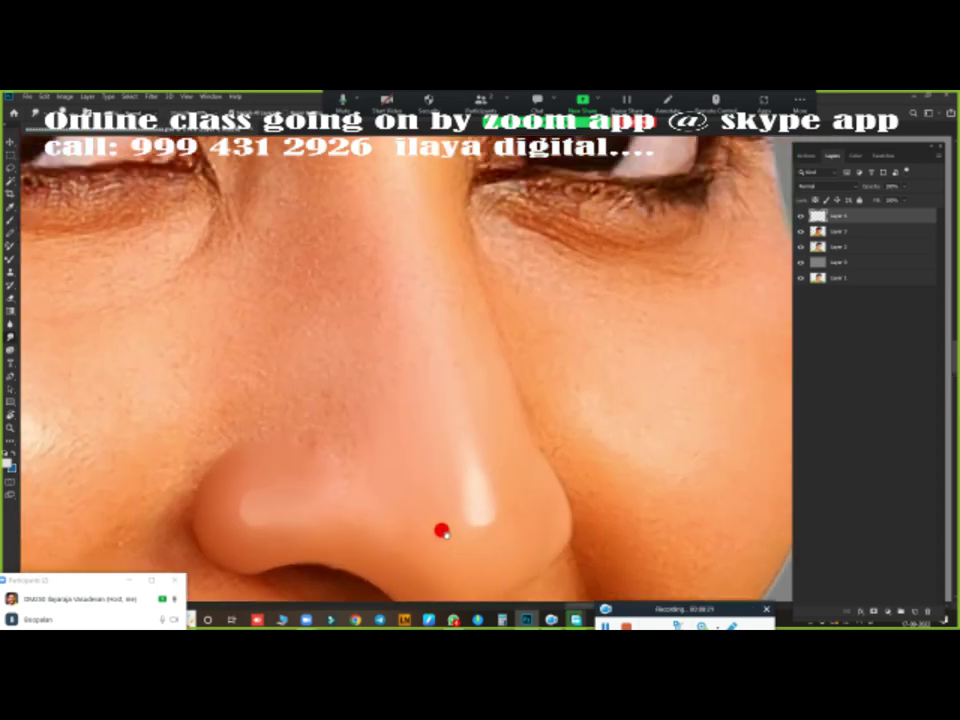
key(ctrl+z)
scroll(414, 400, down, 2)
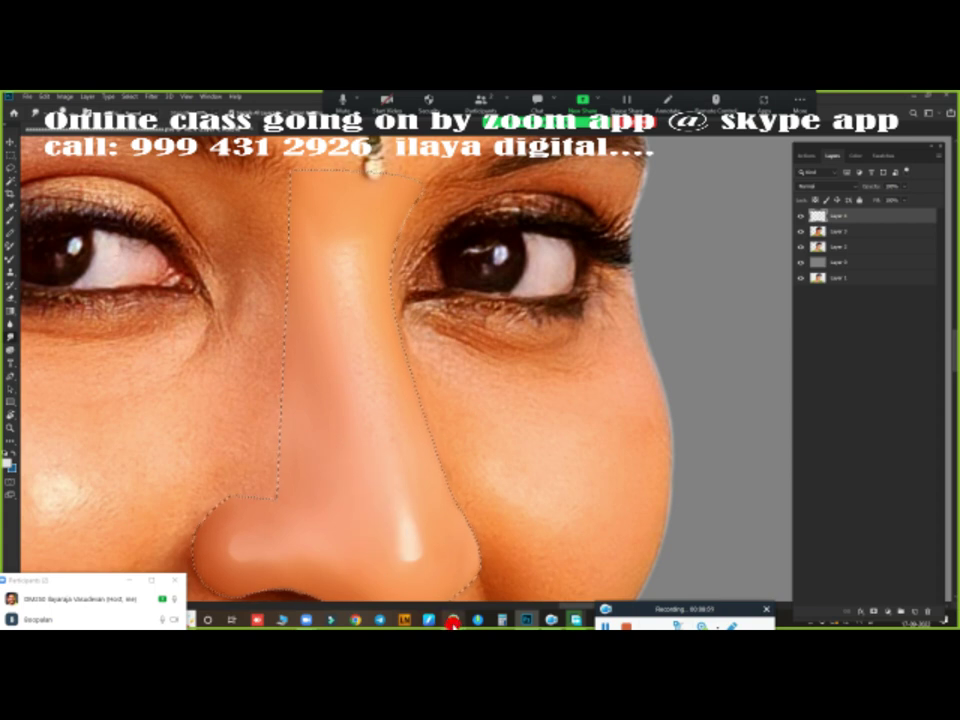
click(455, 620)
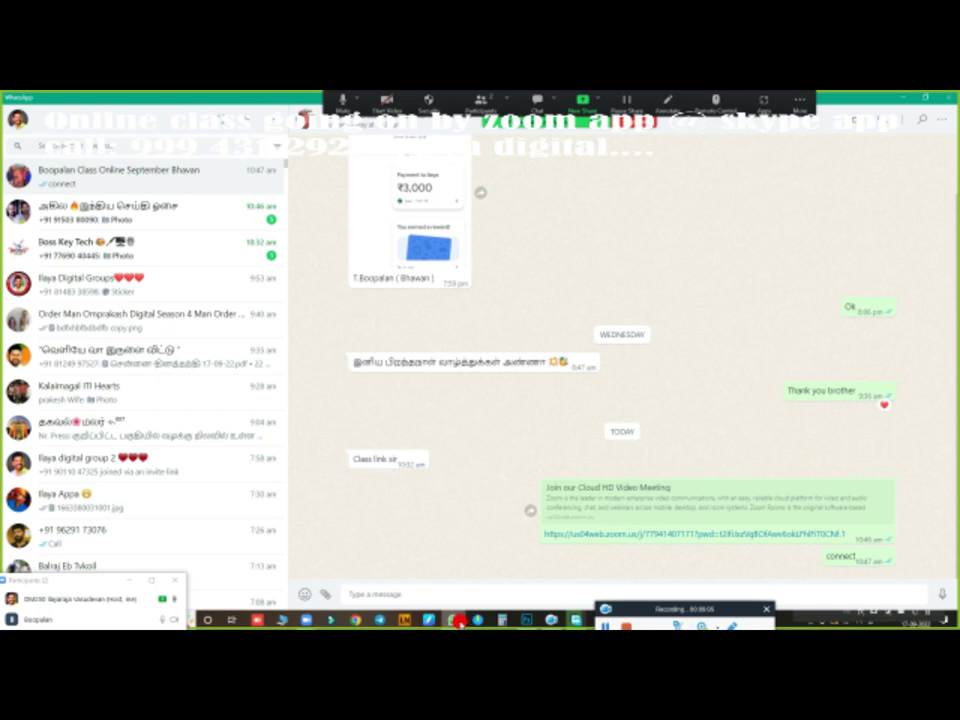
click(458, 622)
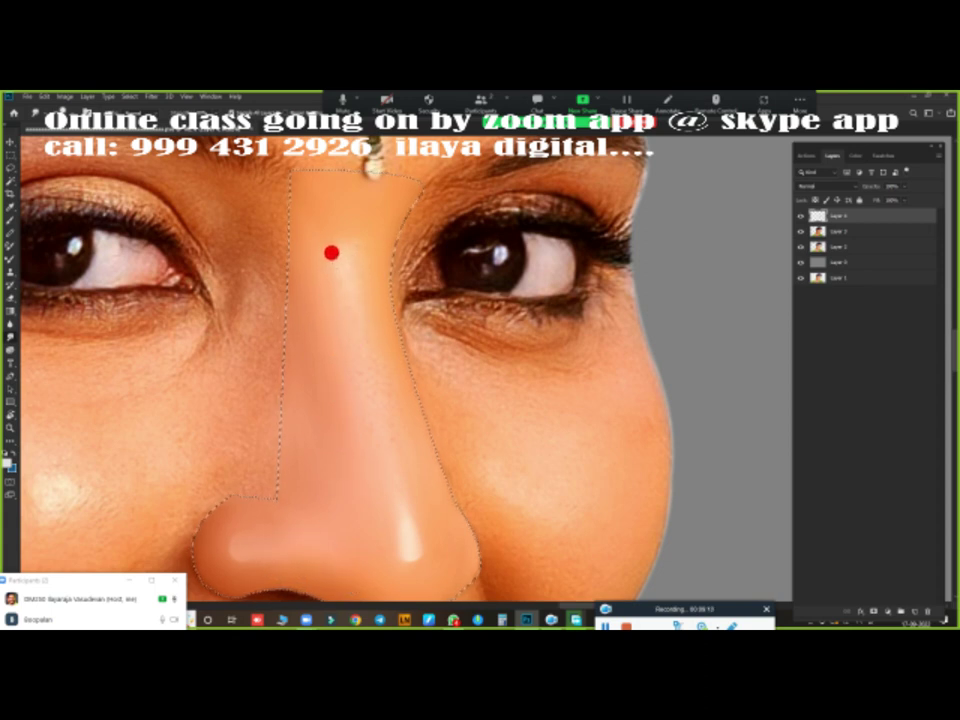
- Paint a soft highlight up the nose bridge inside the selection, then zoom out
mouse_move(343, 260)
mouse_down()
mouse_move(347, 252)
mouse_move(326, 264)
mouse_move(394, 510)
mouse_move(364, 381)
mouse_move(360, 255)
mouse_move(317, 261)
mouse_move(296, 276)
mouse_move(334, 371)
mouse_up()
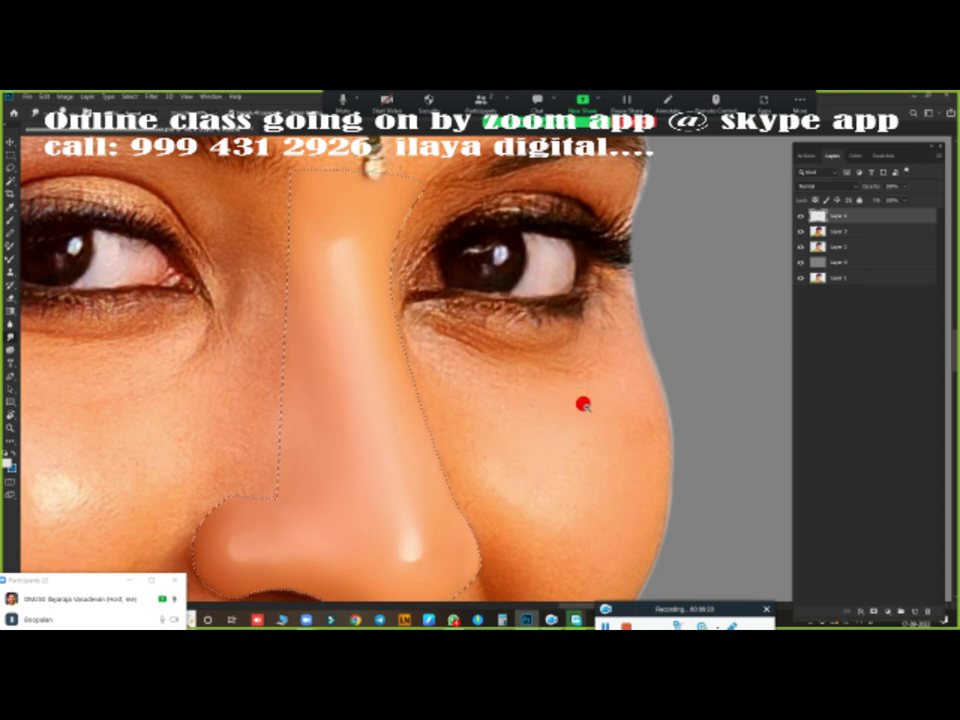
scroll(583, 401, down, 2)
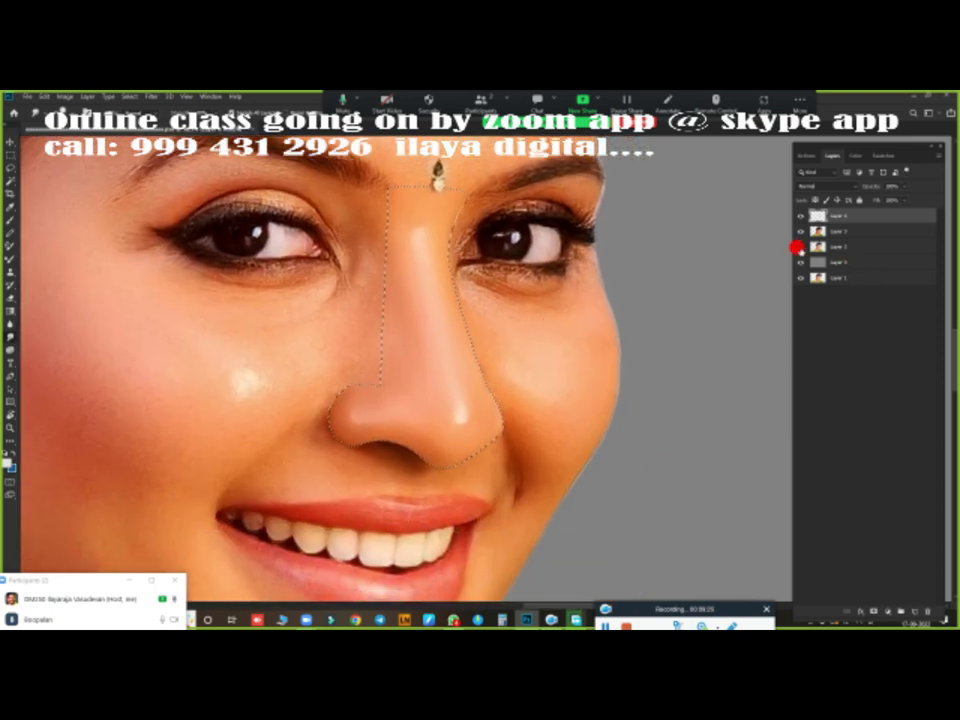
click(800, 246)
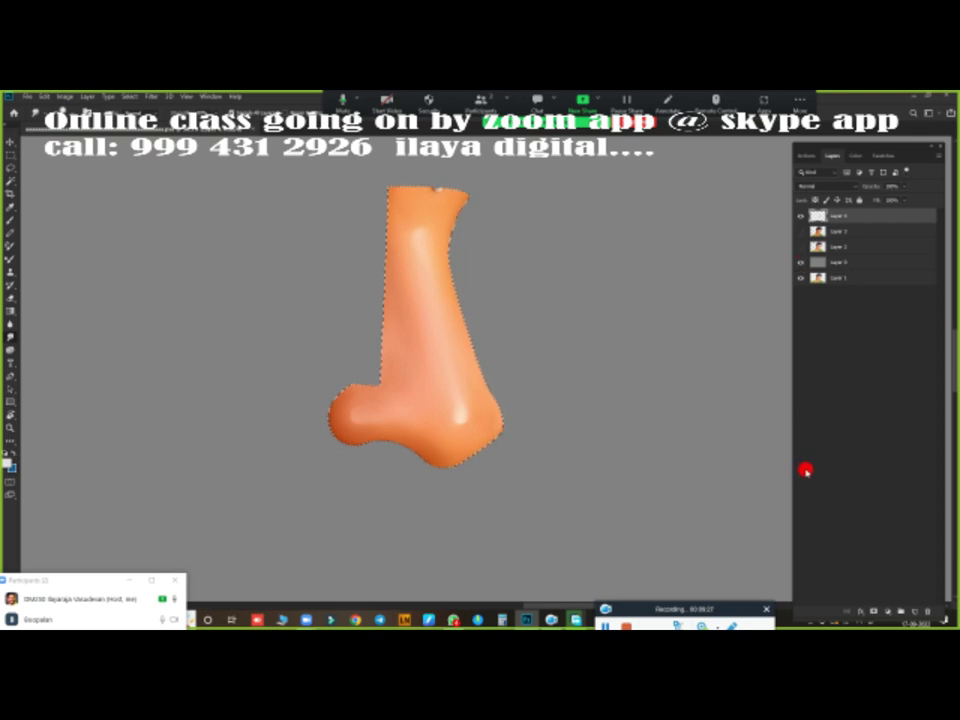
click(806, 470)
click(800, 246)
click(800, 231)
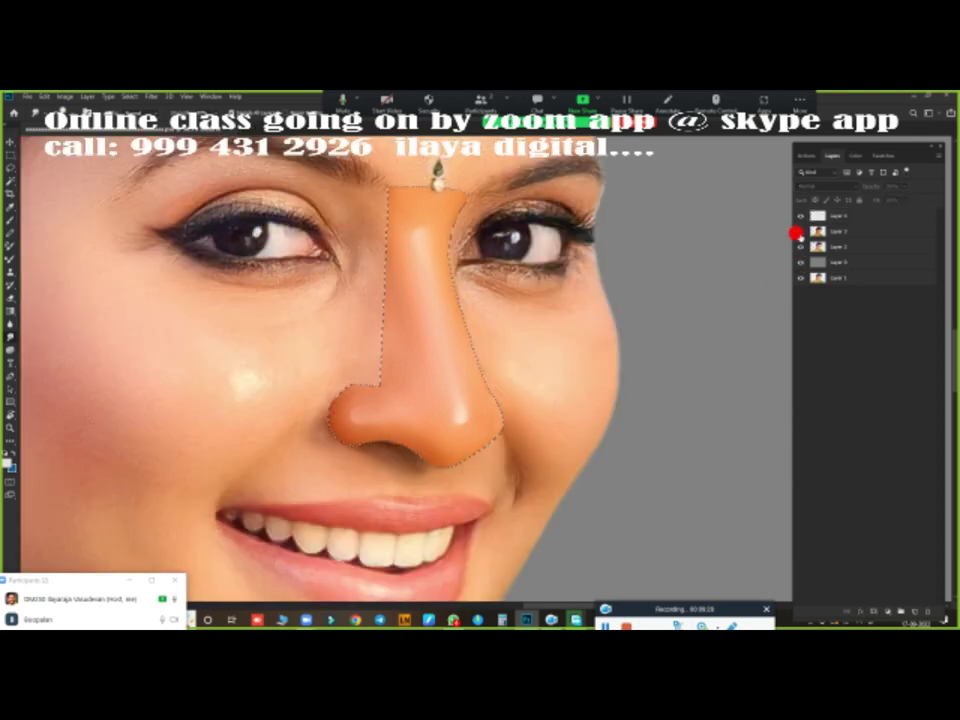
scroll(455, 352, up, 2)
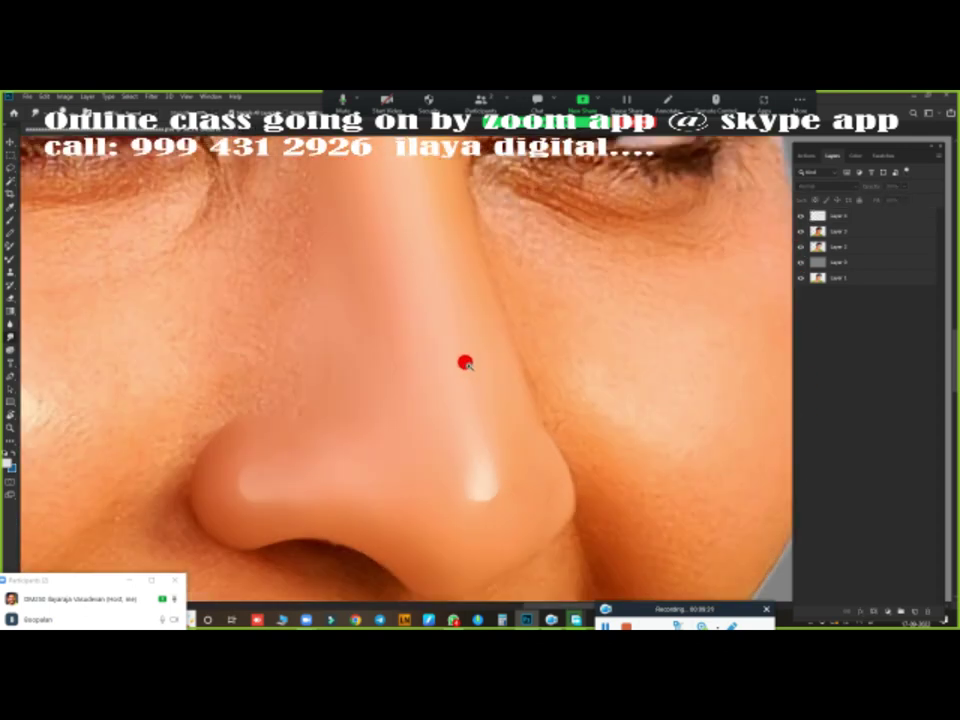
key(ctrl+j)
click(467, 288)
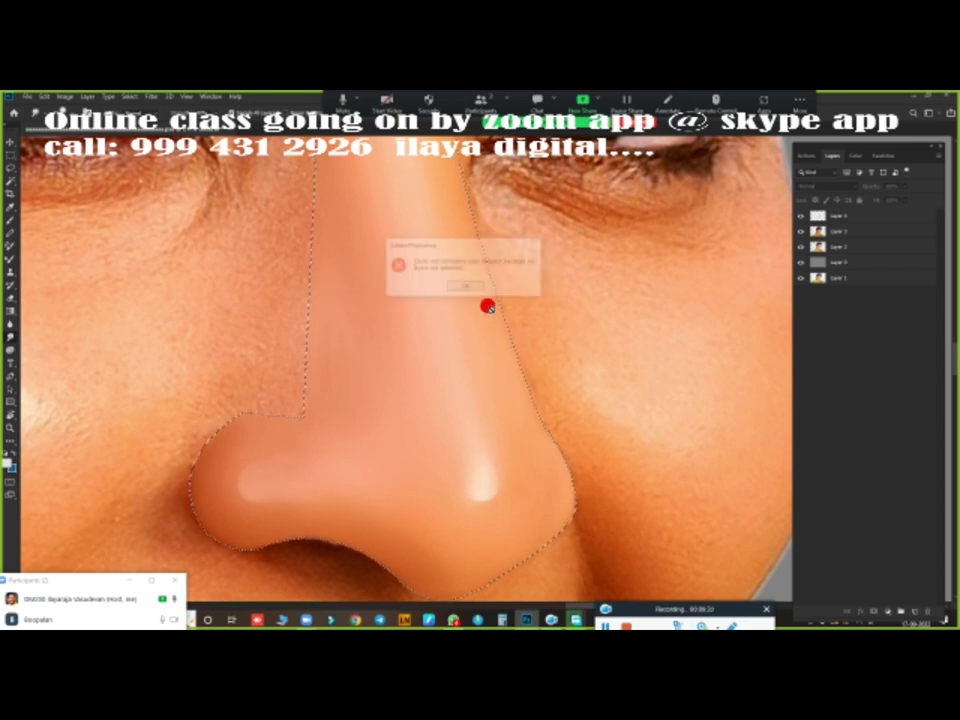
scroll(510, 340, down, 2)
click(808, 216)
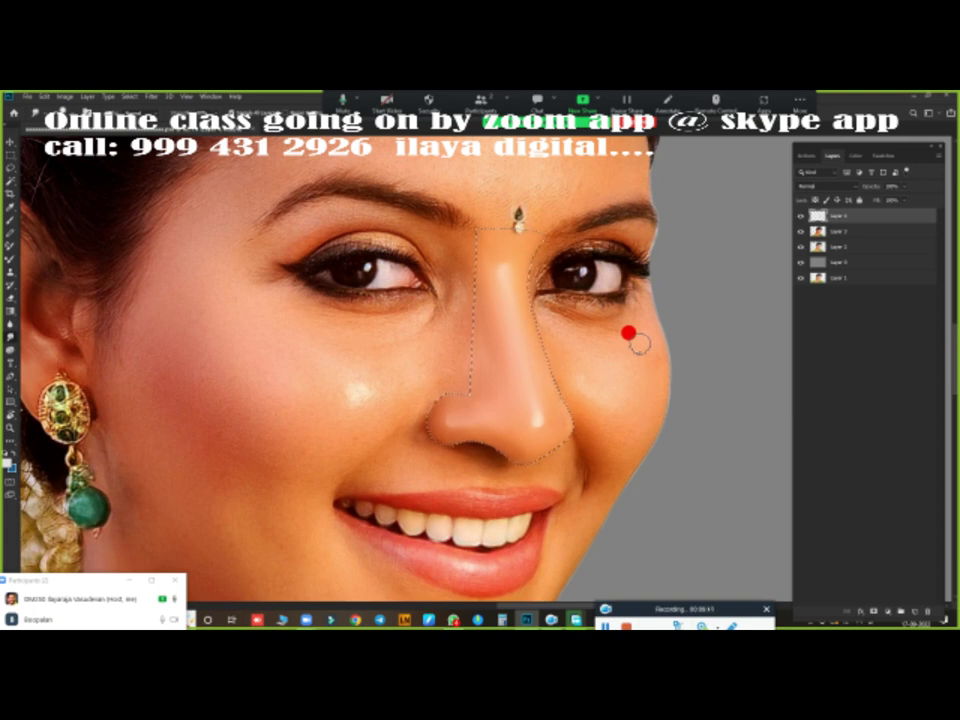
- Zoom in close on the nose bridge between the eyes
scroll(550, 390, up, 2)
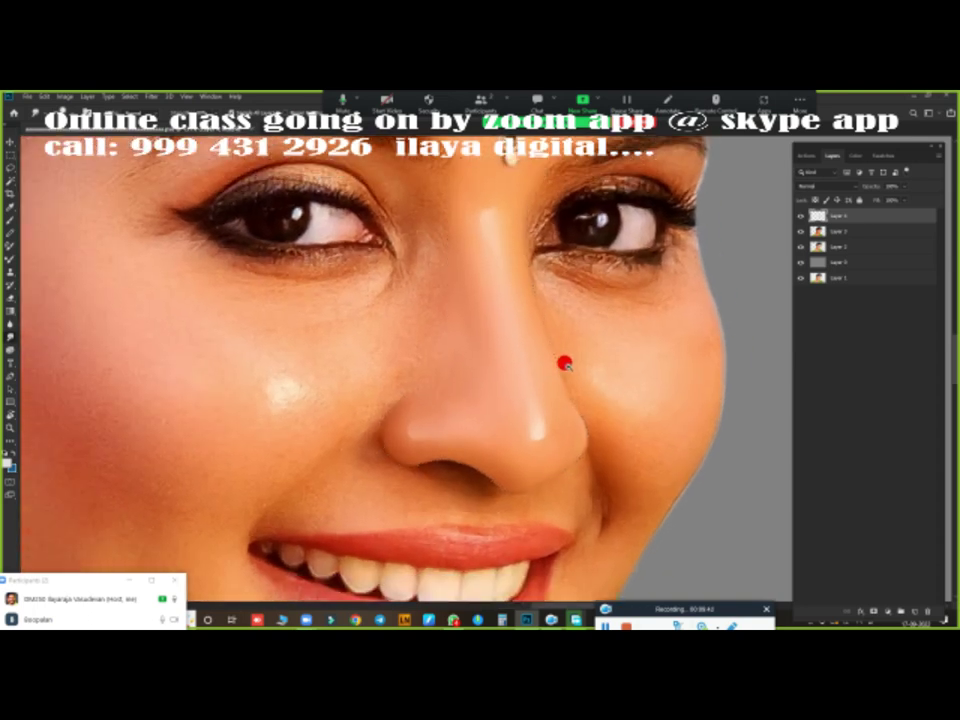
scroll(565, 364, up, 1)
scroll(458, 465, up, 2)
scroll(428, 318, down, 1)
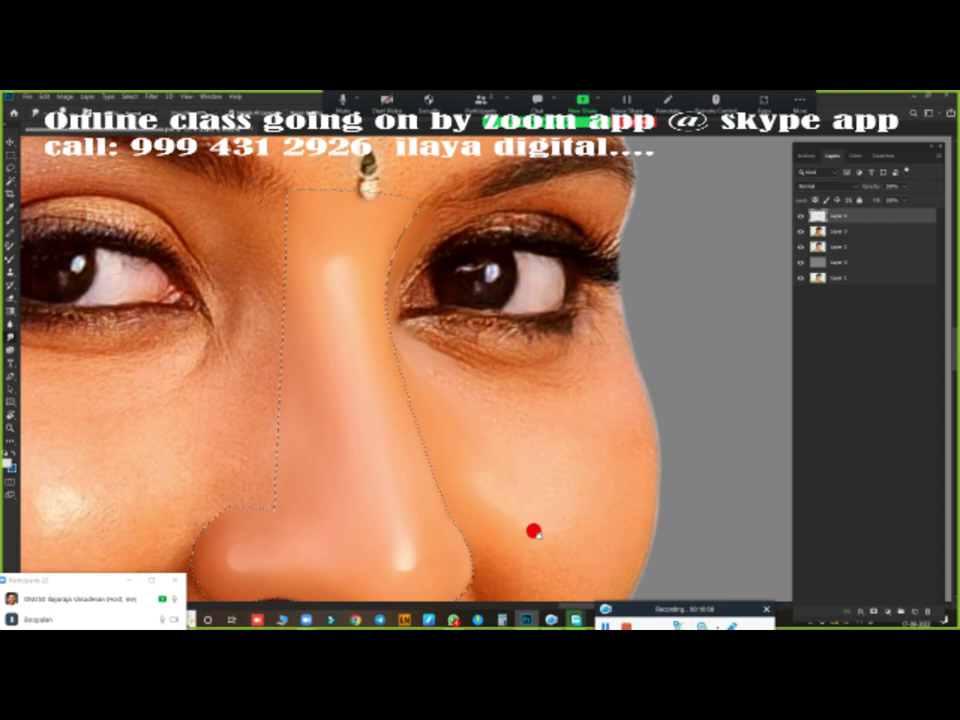
- Pan down to the nose, lips and teeth, toggle the selection outline and zoom out
drag(534, 529, 474, 315)
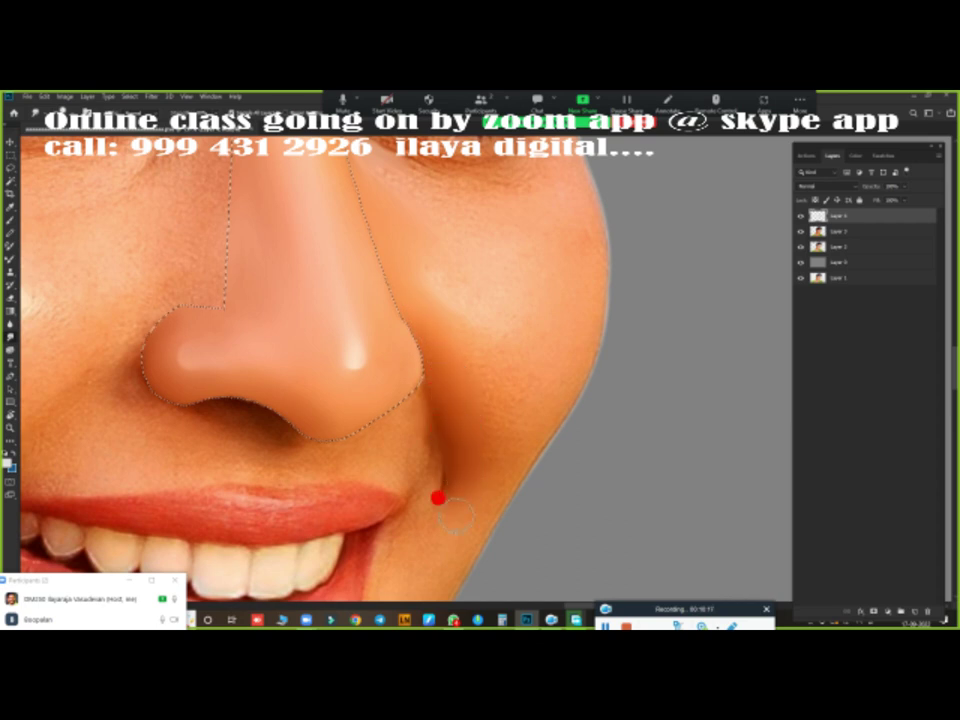
key(ctrl+d)
key(ctrl+z)
key(ctrl+minus)
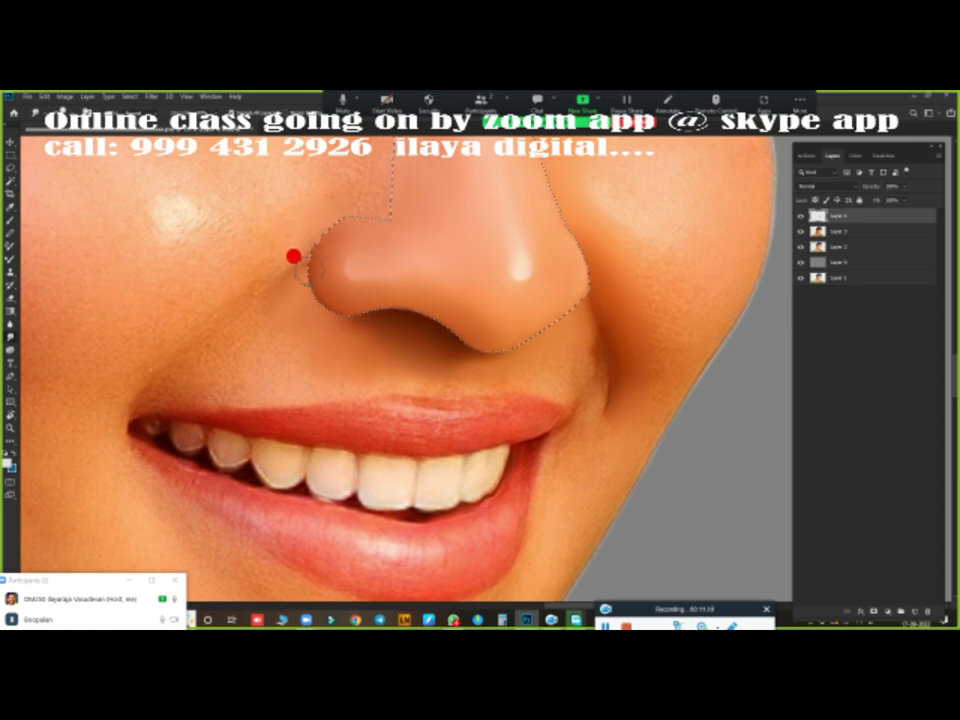
- Extend the nose selection around the left nostril
drag(309, 268, 381, 197)
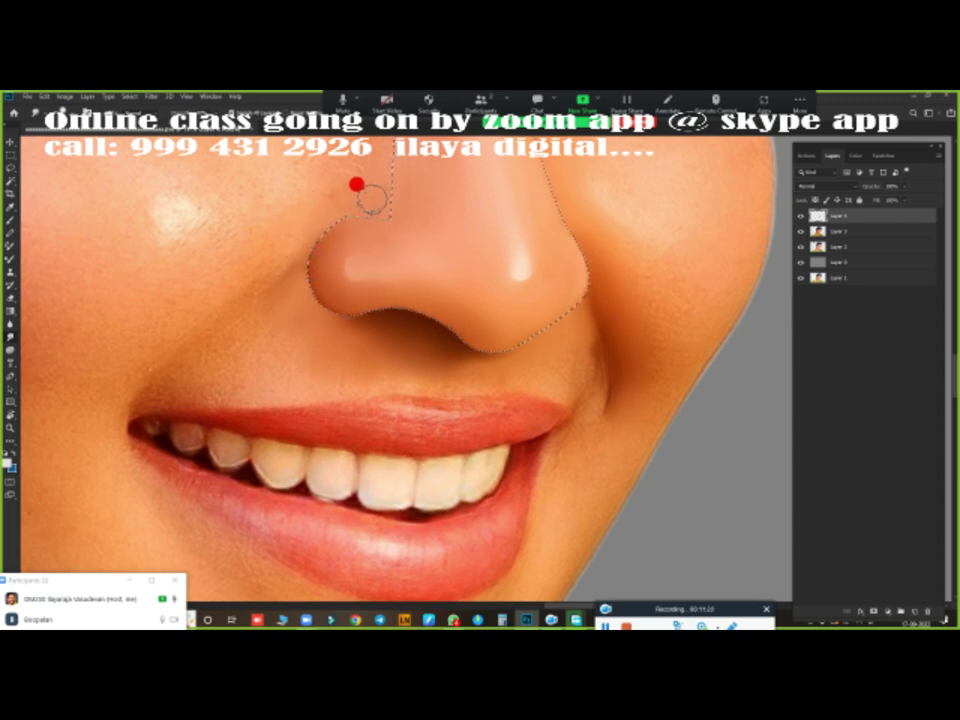
key(ctrl+d)
scroll(405, 370, up, 3)
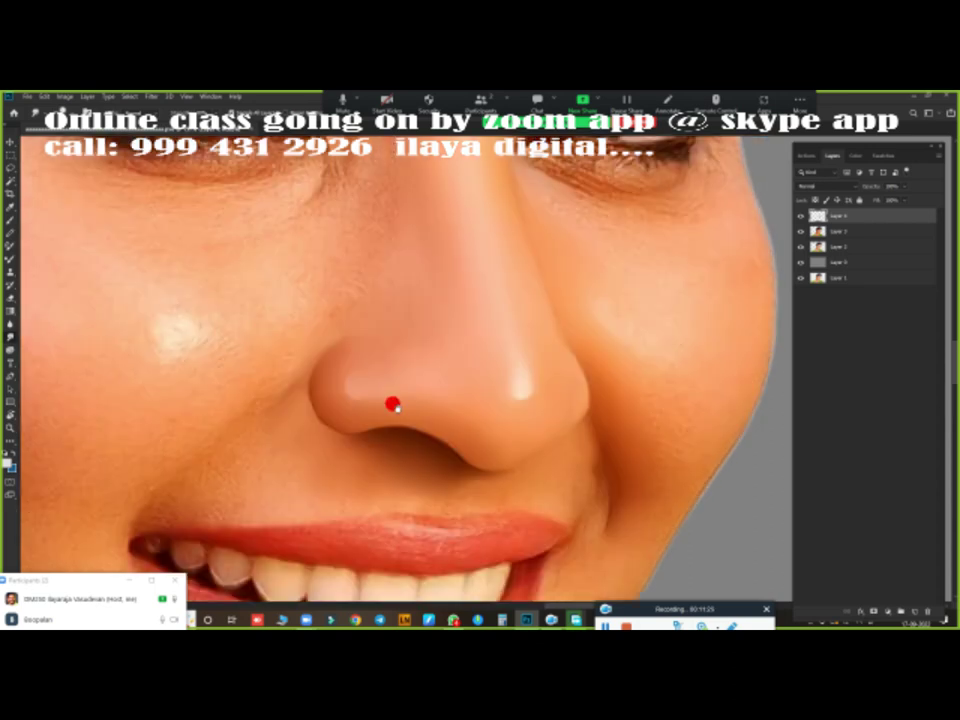
key(ctrl+z)
scroll(385, 415, up, 3)
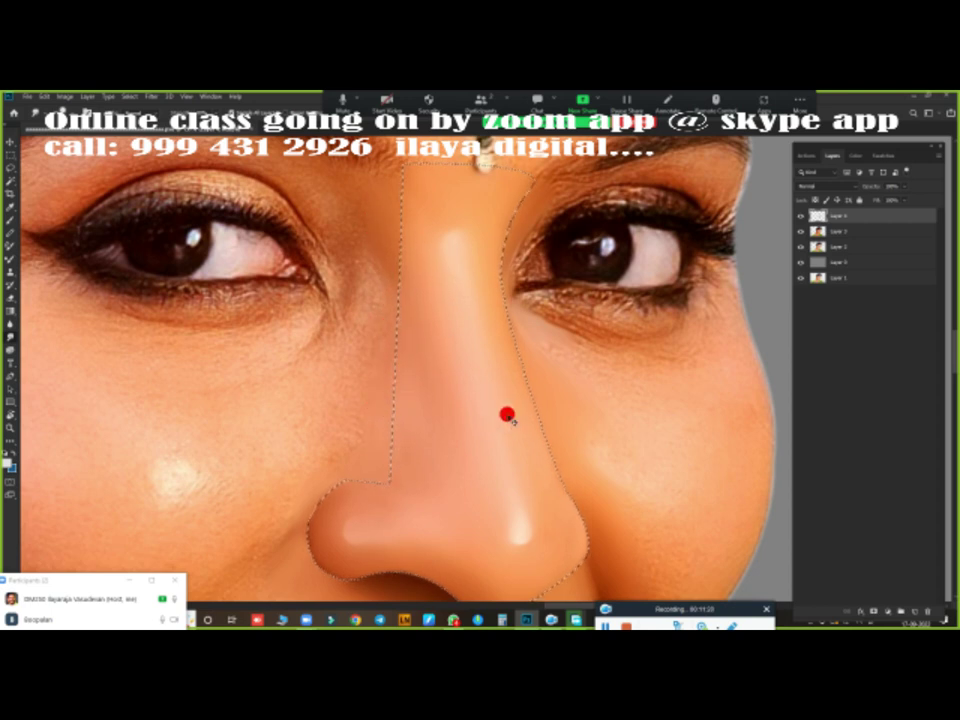
- Zoom in close on the nose and lips and shrink the brush for fine nostril detail
scroll(516, 418, down, 2)
scroll(467, 311, down, 1)
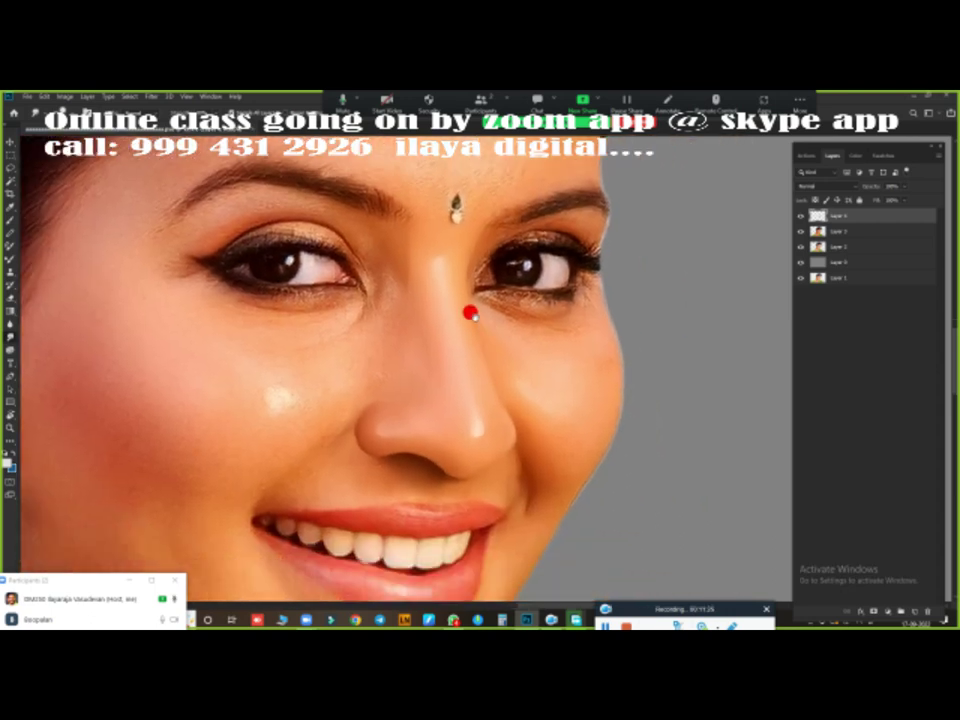
drag(467, 311, 397, 240)
scroll(397, 240, up, 2)
scroll(444, 276, up, 1)
drag(444, 276, 643, 189)
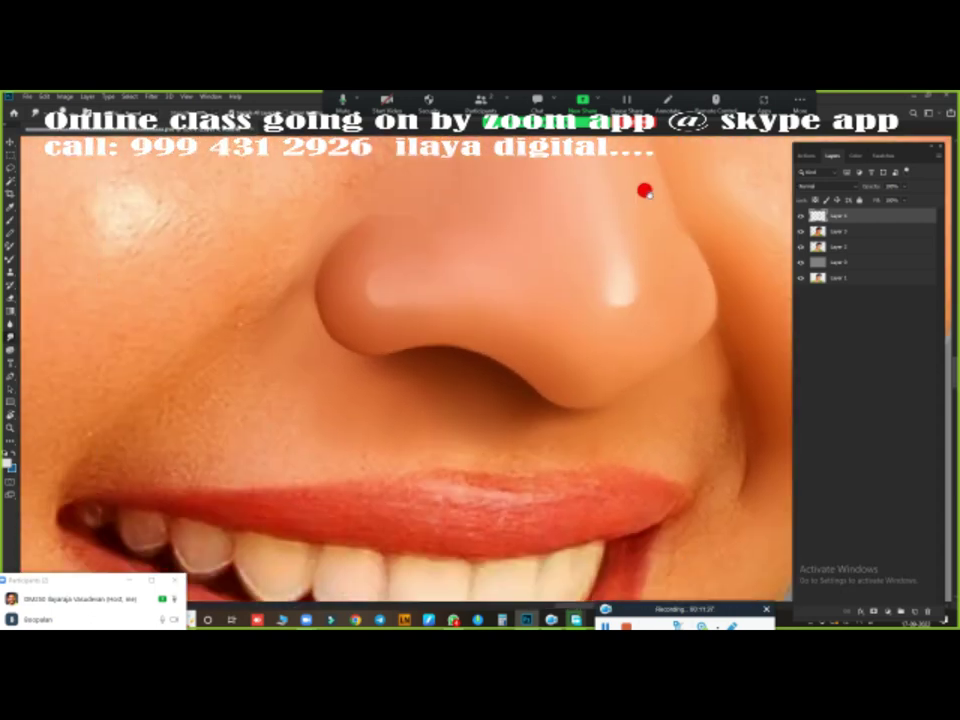
scroll(542, 280, up, 1)
scroll(540, 290, up, 1)
scroll(505, 296, down, 2)
scroll(529, 298, up, 2)
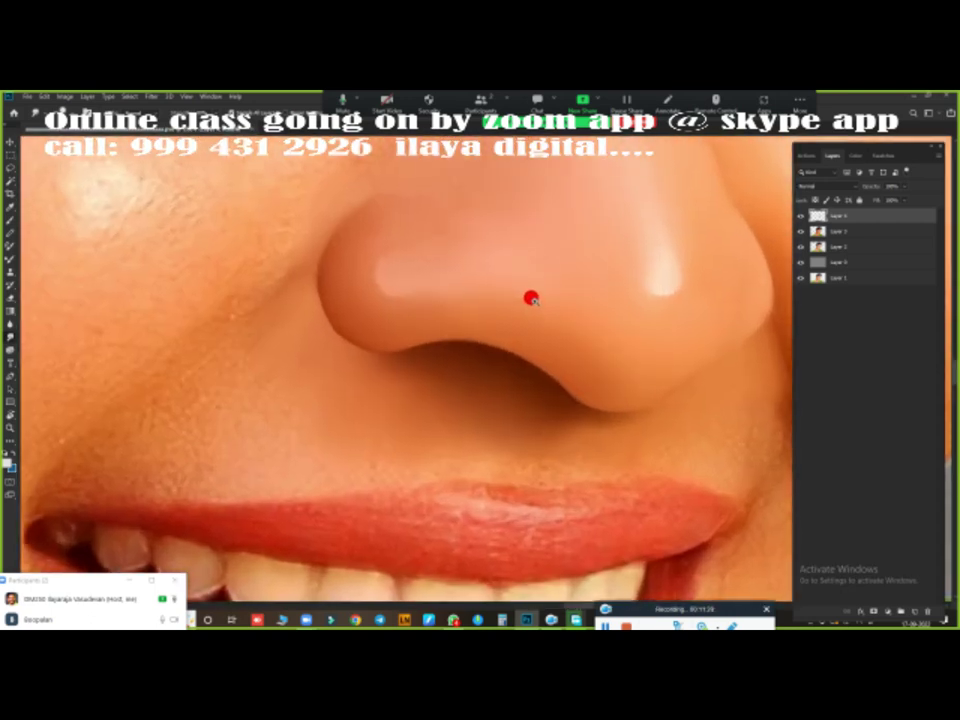
scroll(497, 285, up, 1)
key(bracketleft)
key(bracketleft)
key(bracketleft)
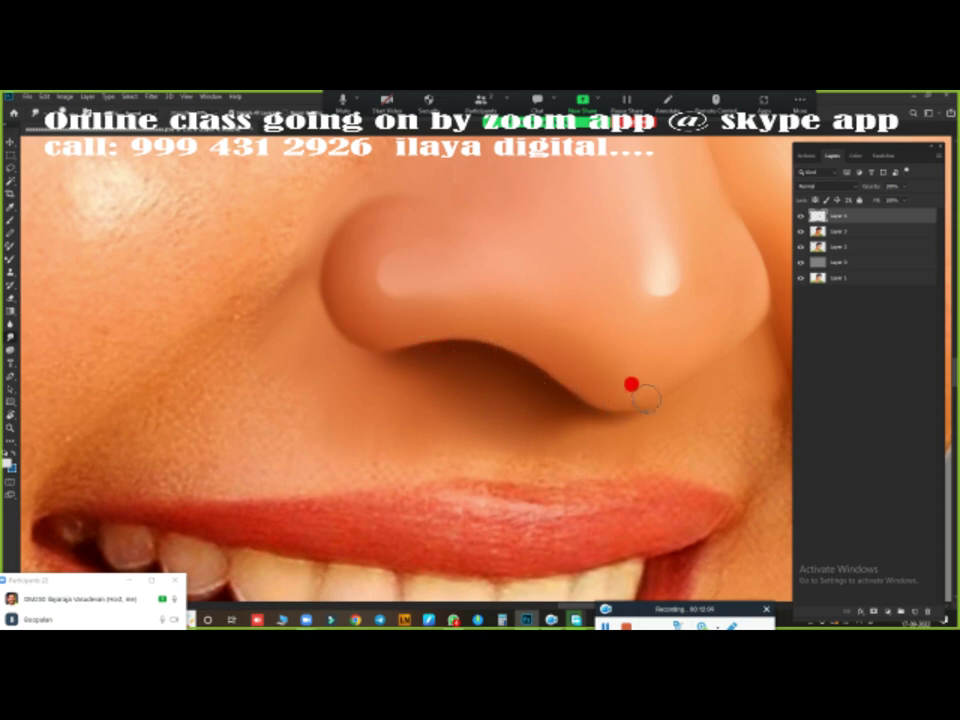
- Pan from the right side of the nose up the bridge to show both eyes, zooming in
drag(630, 386, 377, 437)
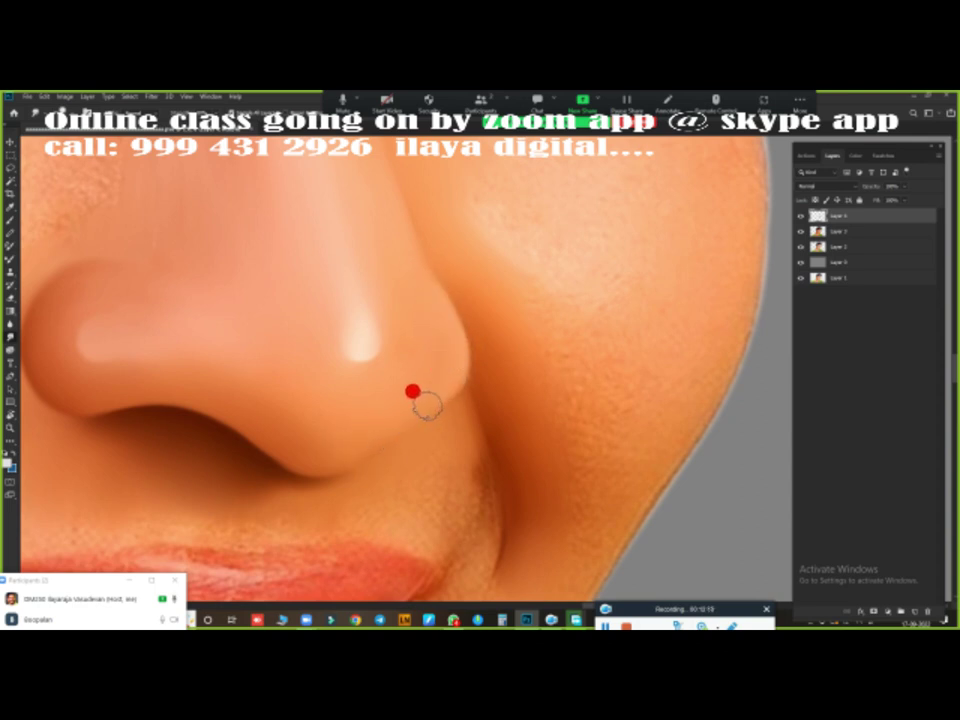
drag(422, 369, 489, 452)
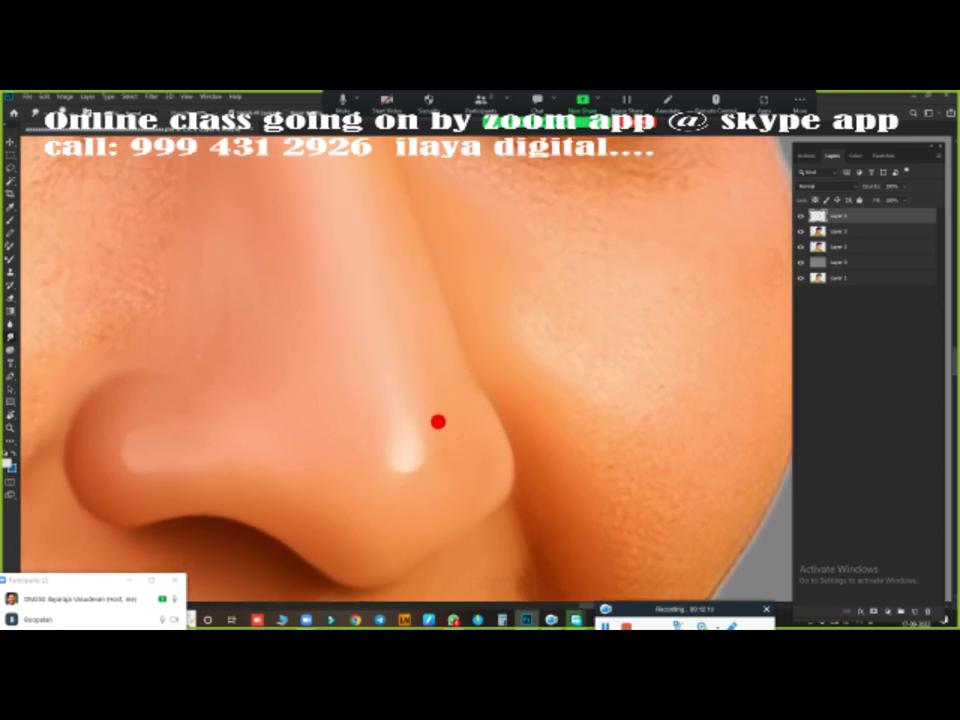
drag(424, 313, 501, 448)
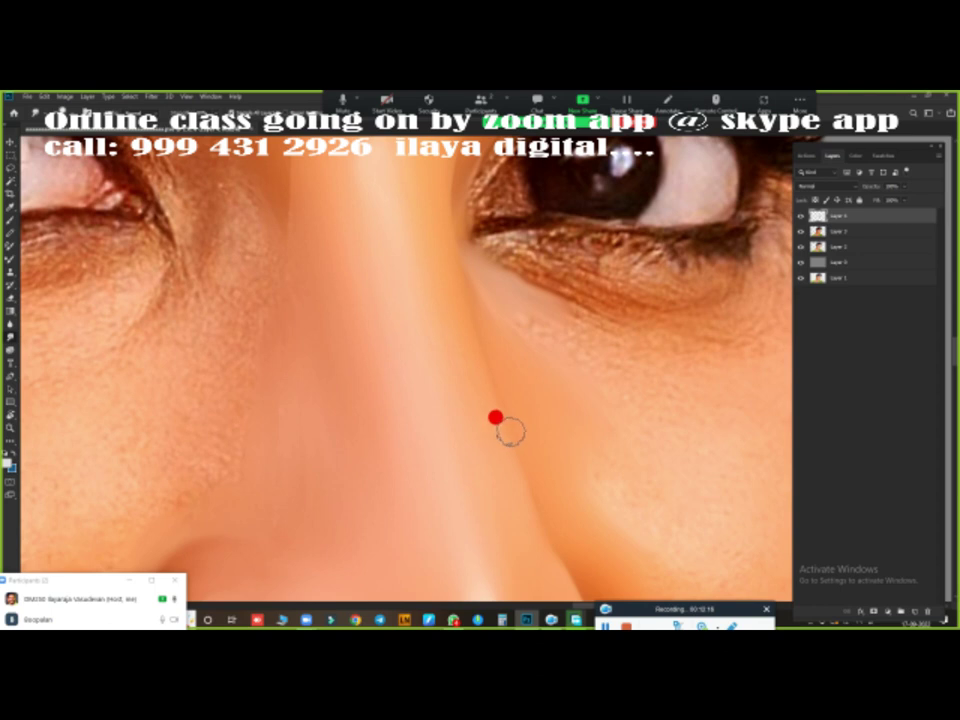
scroll(497, 412, up, 3)
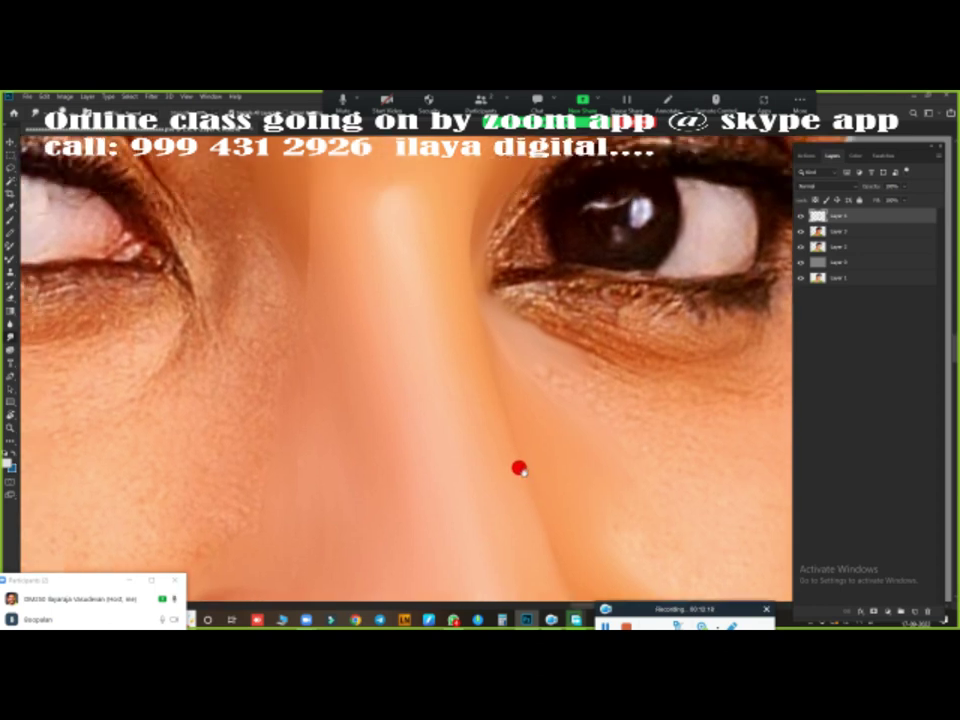
scroll(516, 467, up, 1)
scroll(540, 420, up, 1)
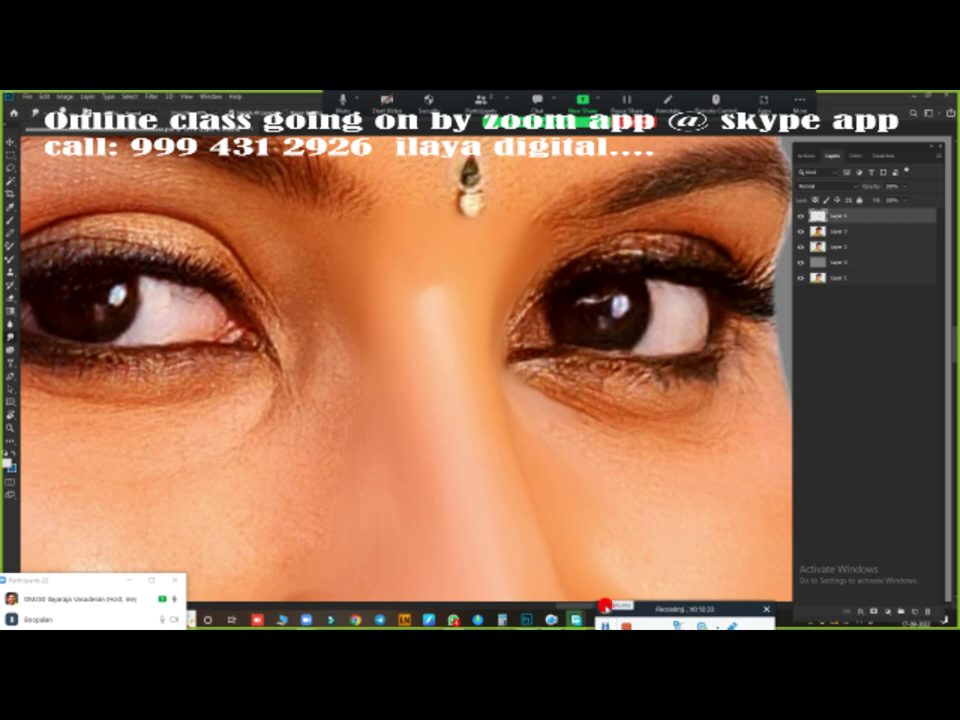
- Select Layer 3 and toggle Layer 2's visibility to view the nose paint alone
ctrl+click(538, 431)
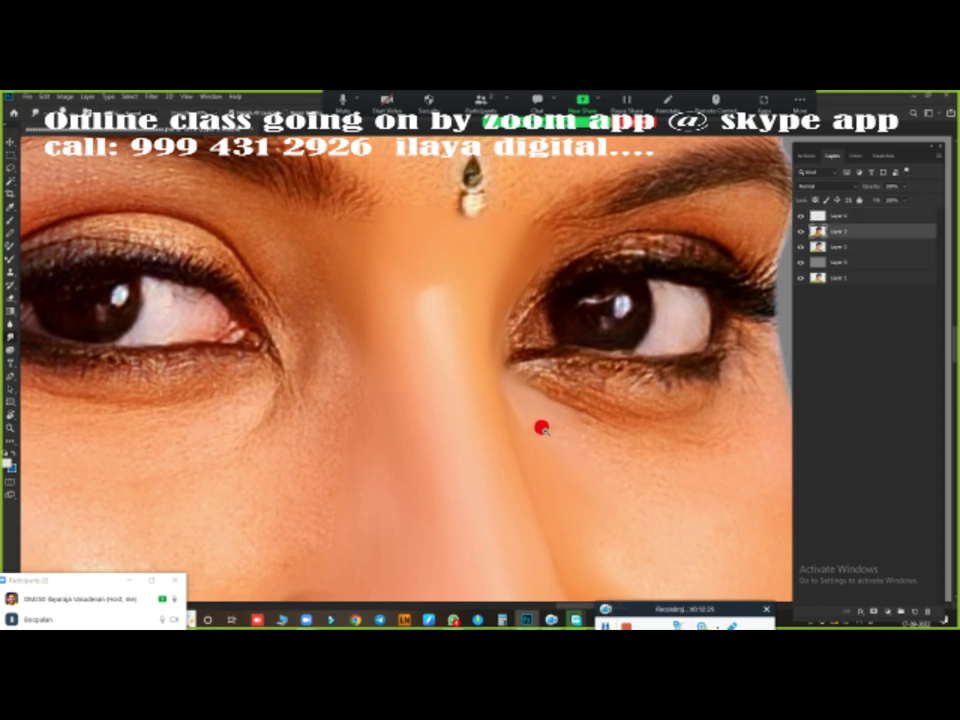
scroll(541, 428, down, 5)
drag(547, 433, 527, 270)
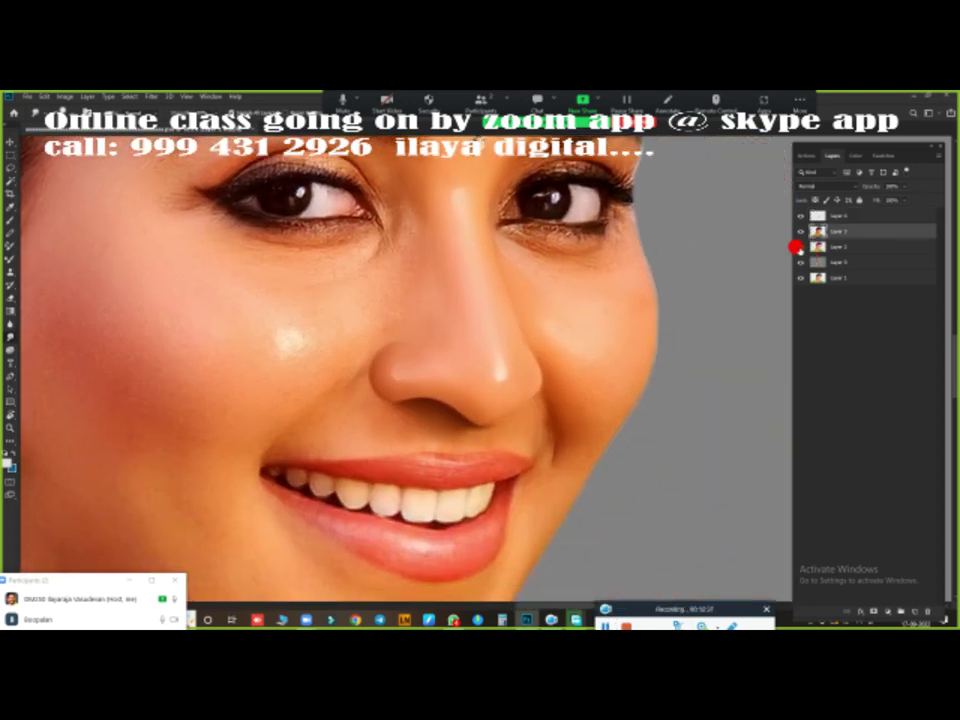
click(800, 246)
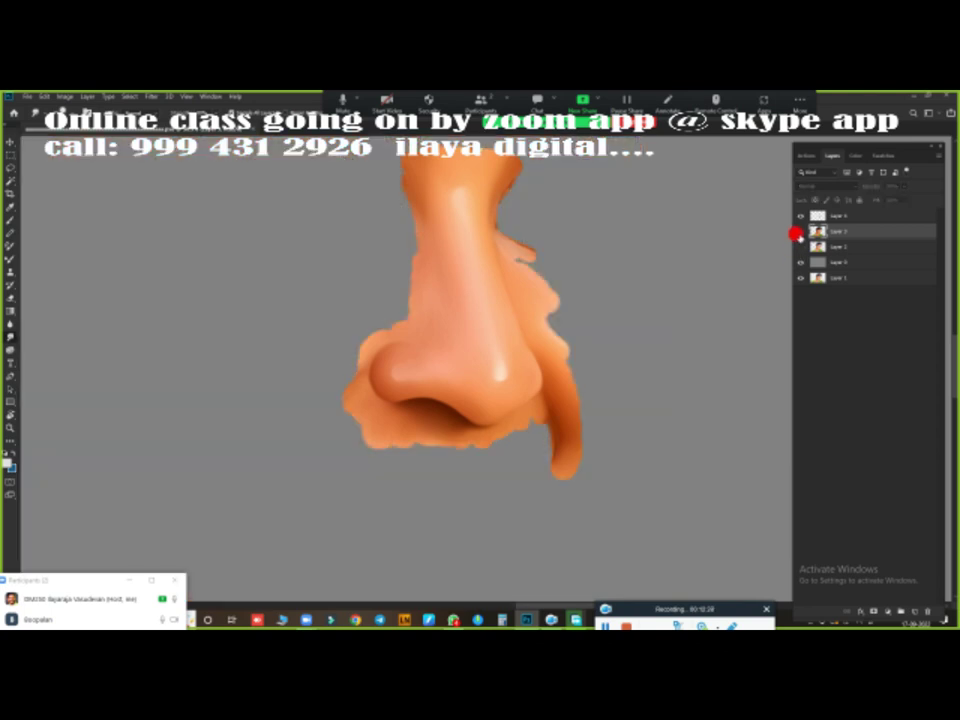
click(800, 246)
scroll(613, 358, up, 3)
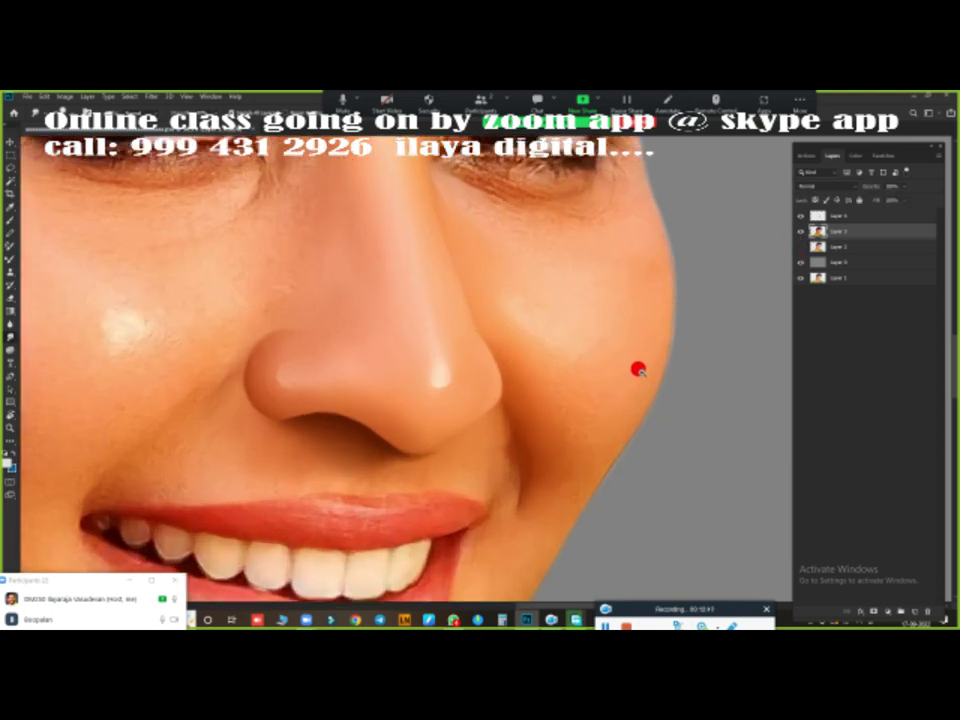
scroll(622, 368, down, 1)
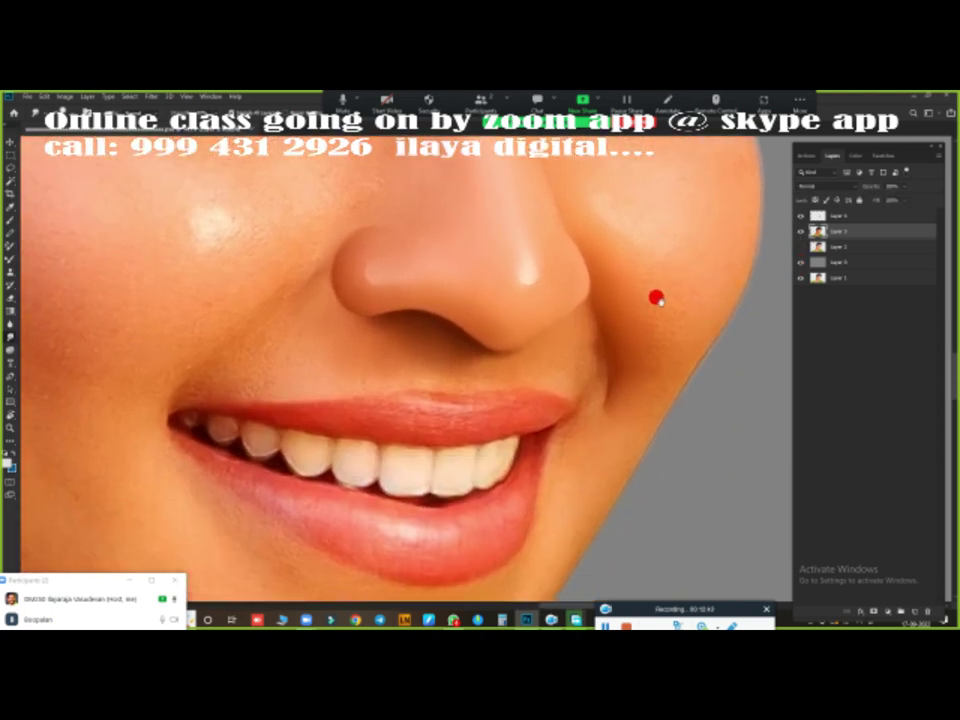
scroll(655, 298, down, 3)
scroll(583, 349, up, 4)
scroll(605, 362, up, 2)
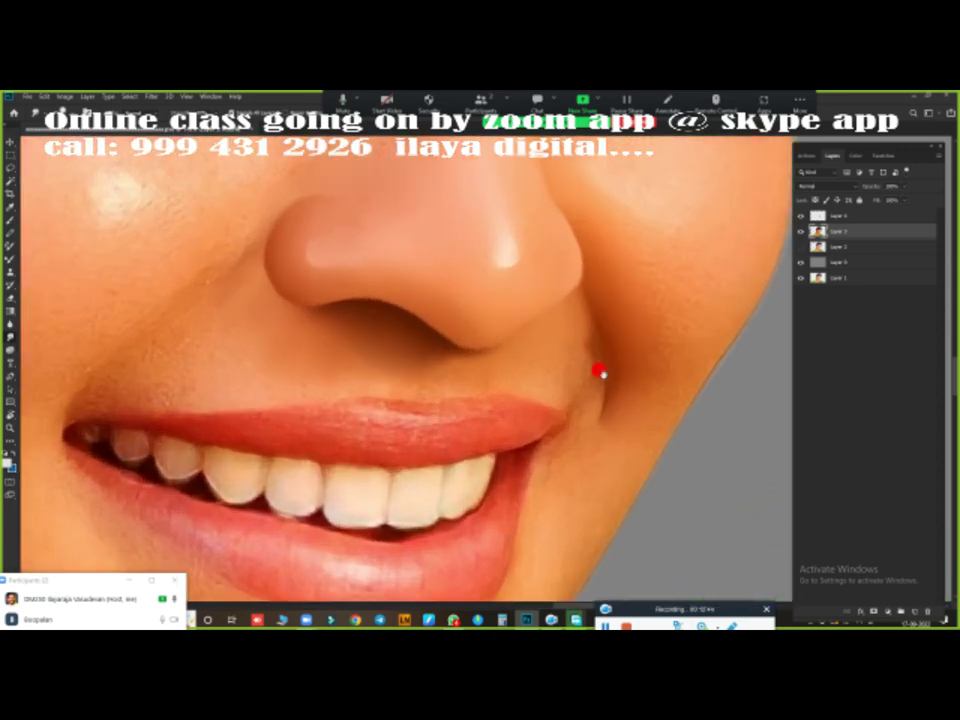
scroll(660, 320, down, 1)
scroll(625, 354, up, 1)
scroll(632, 355, down, 1)
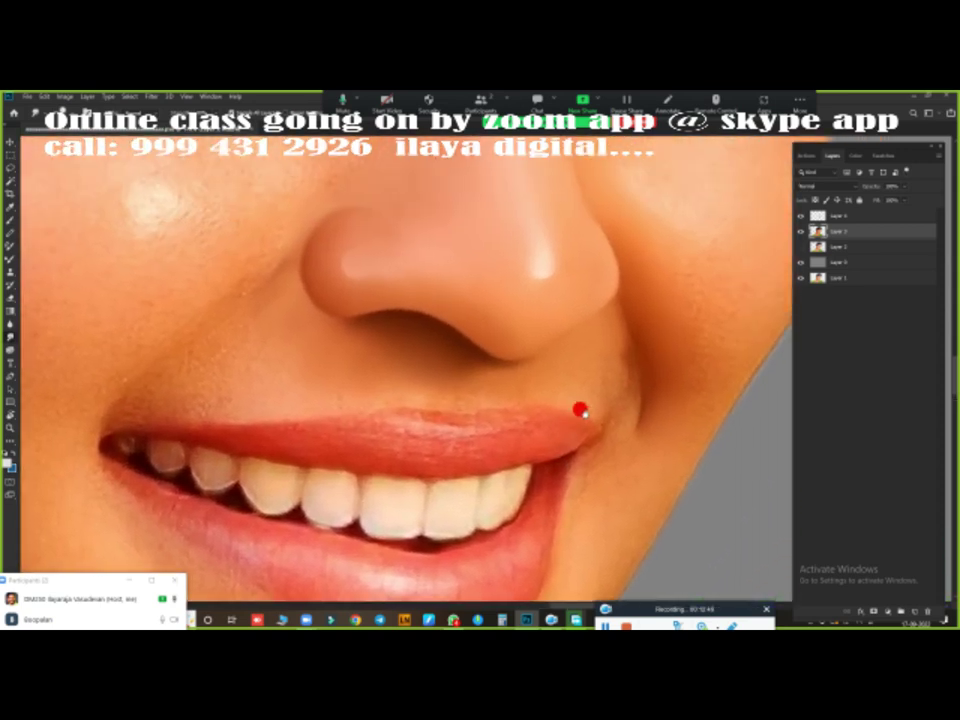
scroll(579, 407, down, 1)
- Compare Layers 2 and 3 against the nose paint, then hide Layer 4 and show Layer 3
click(817, 217)
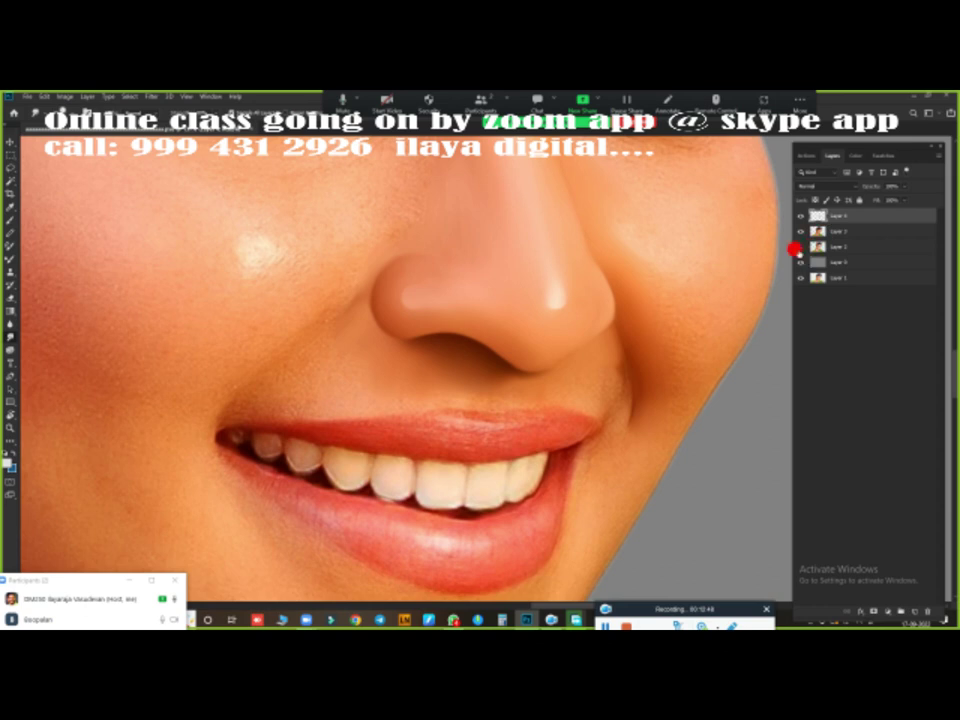
click(800, 231)
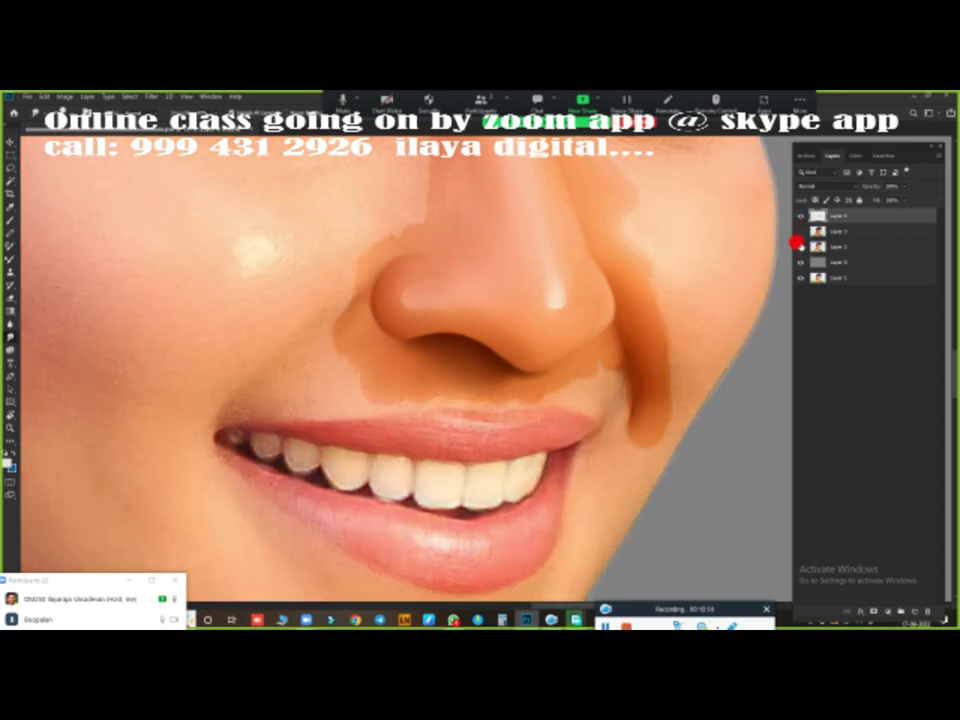
click(800, 246)
click(800, 246)
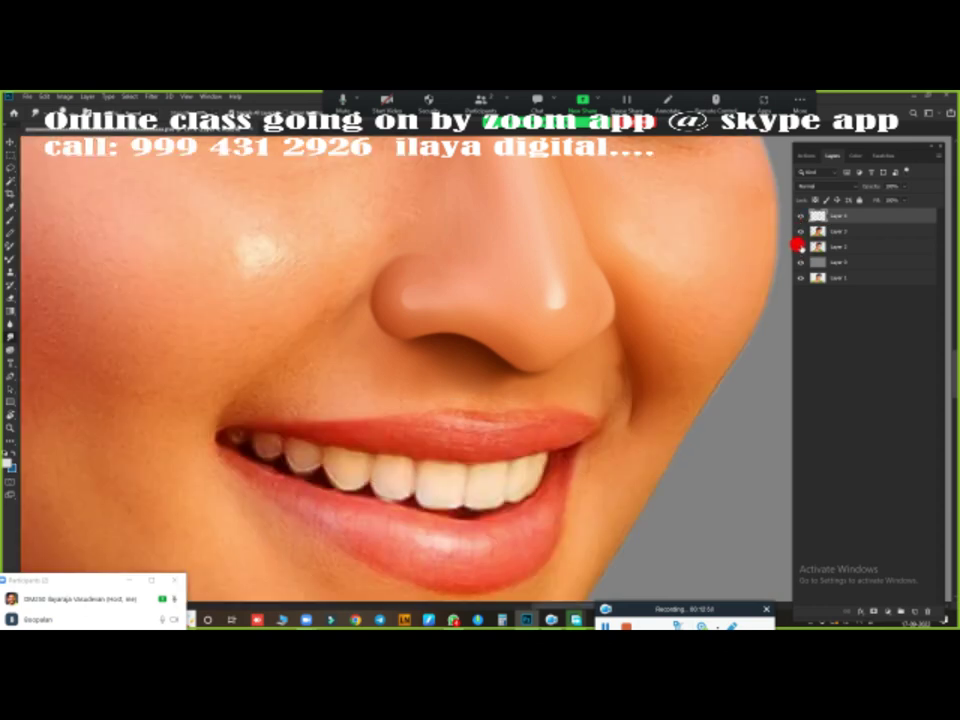
click(800, 215)
click(800, 231)
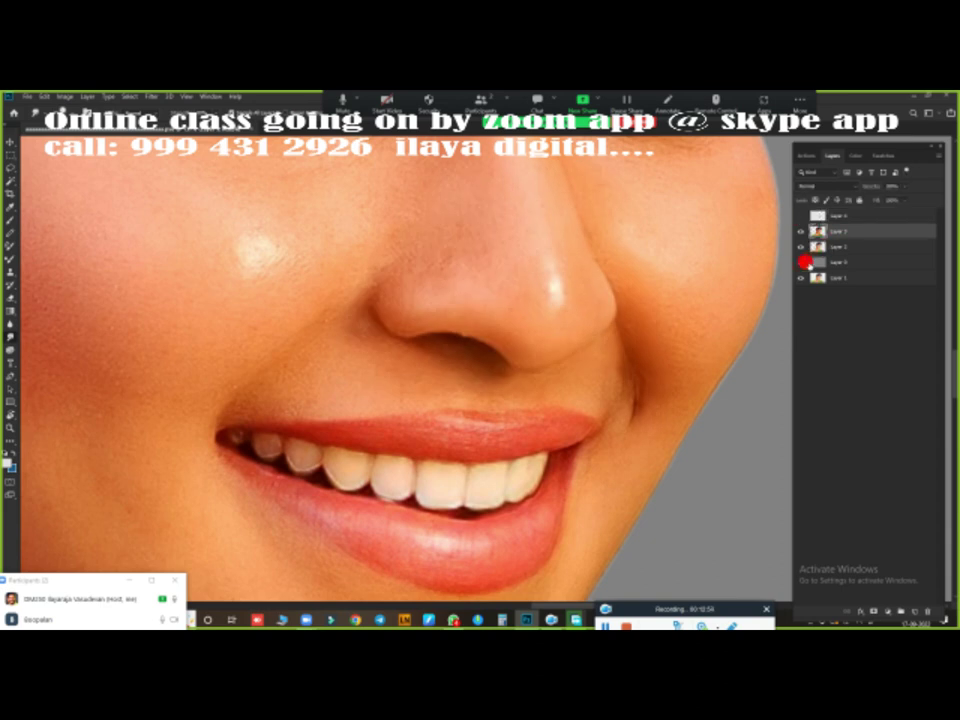
- Duplicate Layer 3, make the copy visible, and zoom to the right lip corner
key(ctrl+j)
click(800, 231)
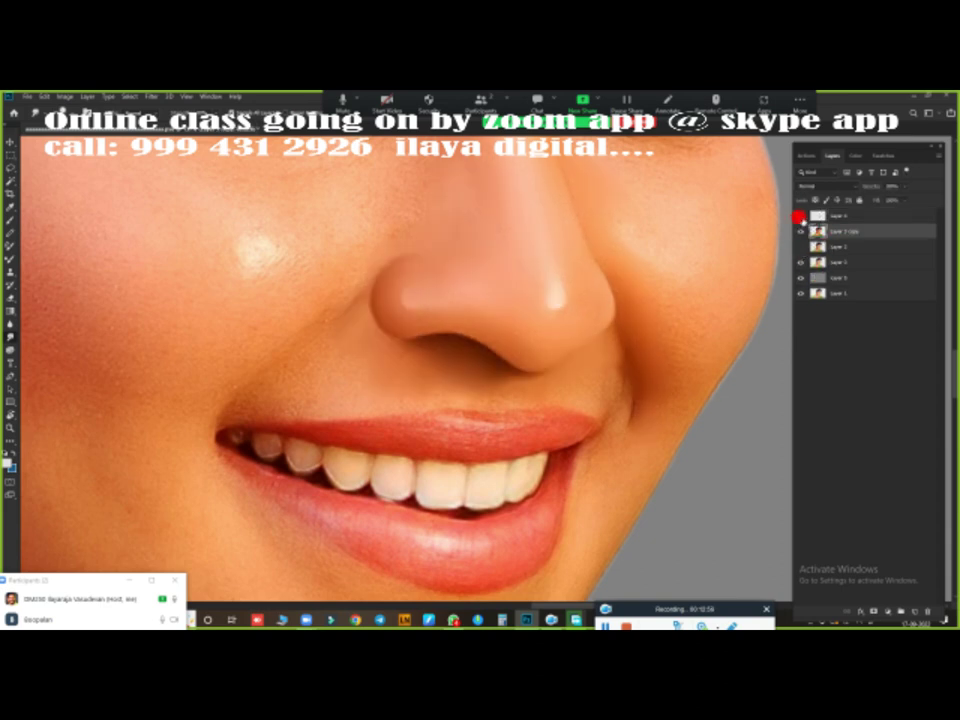
scroll(448, 360, down, 1)
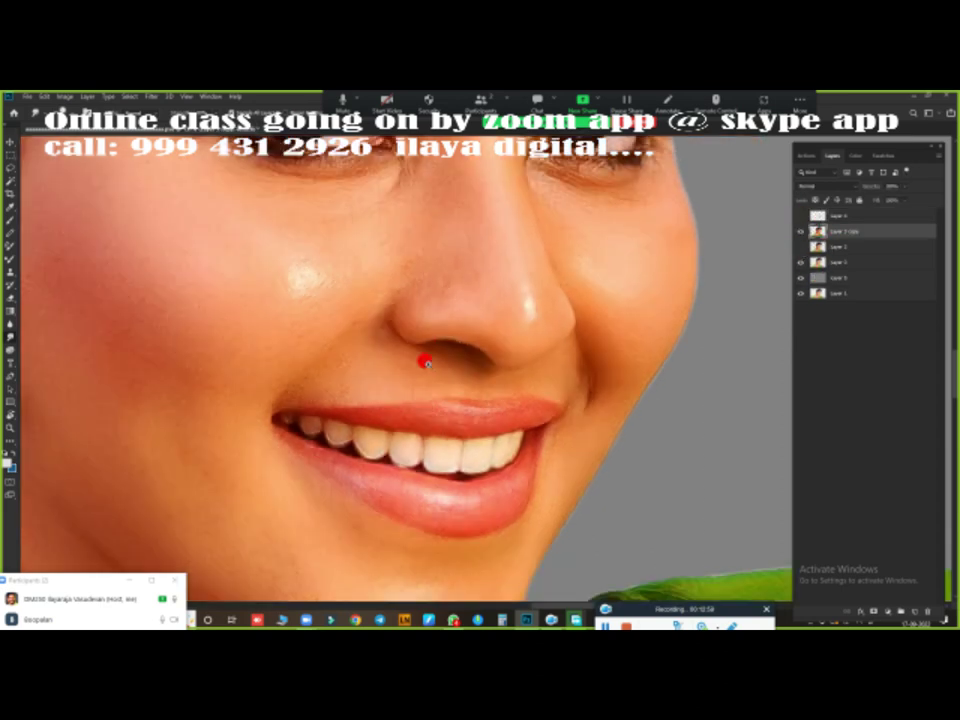
scroll(422, 360, down, 3)
scroll(428, 356, up, 3)
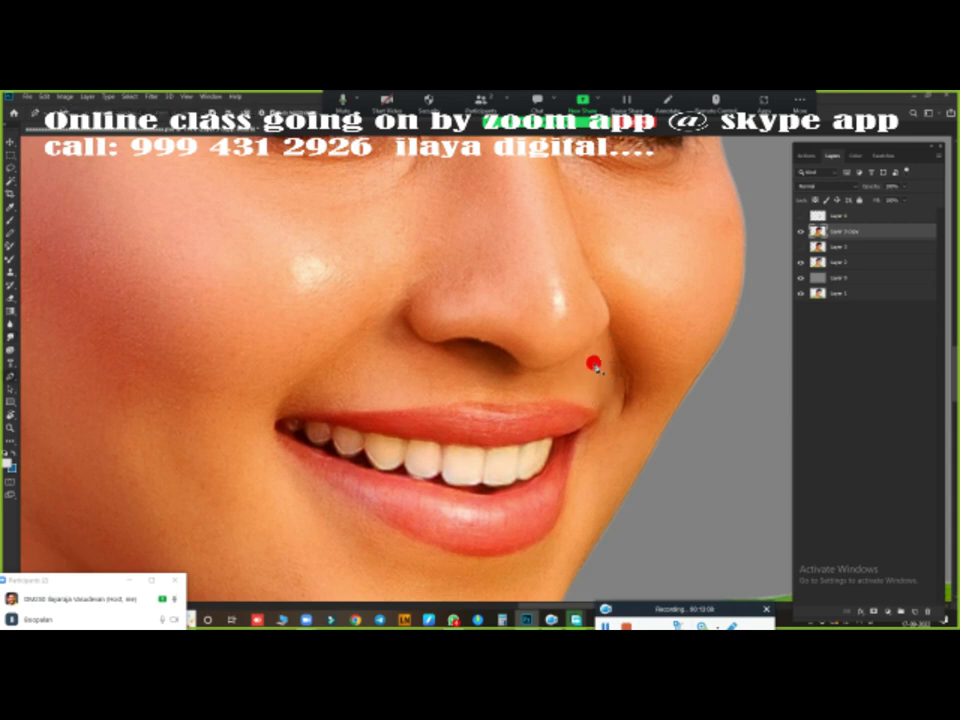
scroll(594, 366, up, 2)
scroll(600, 386, up, 2)
scroll(611, 388, up, 1)
scroll(626, 379, up, 2)
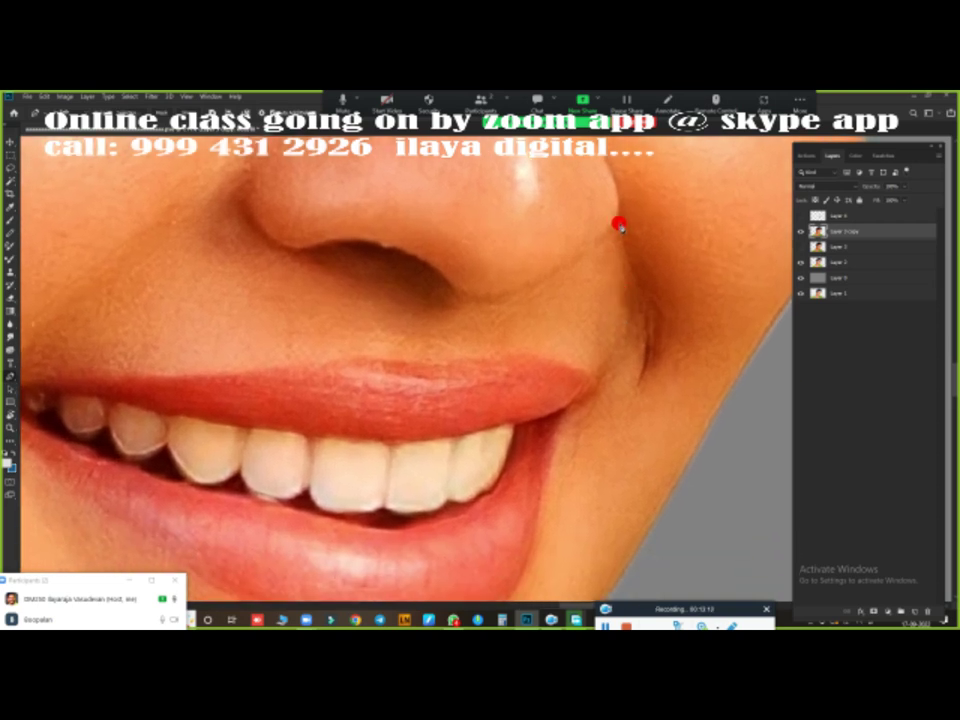
scroll(641, 381, down, 2)
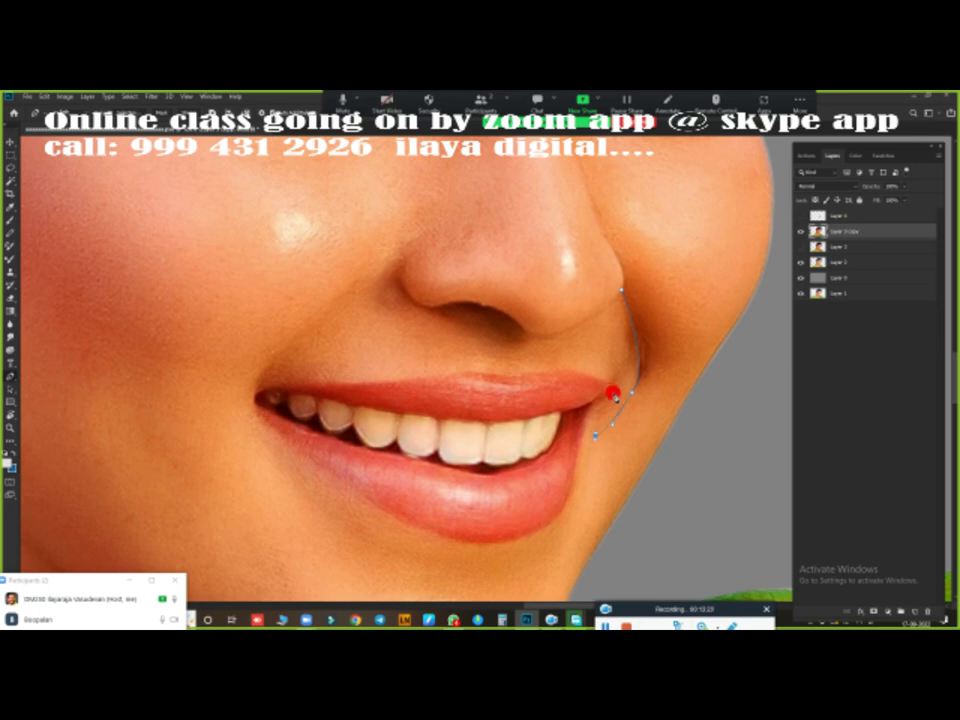
- Close the upper-lip Pen path near the nose and load it as a selection
scroll(616, 398, up, 3)
scroll(596, 424, down, 2)
scroll(596, 424, down, 1)
scroll(597, 426, up, 1)
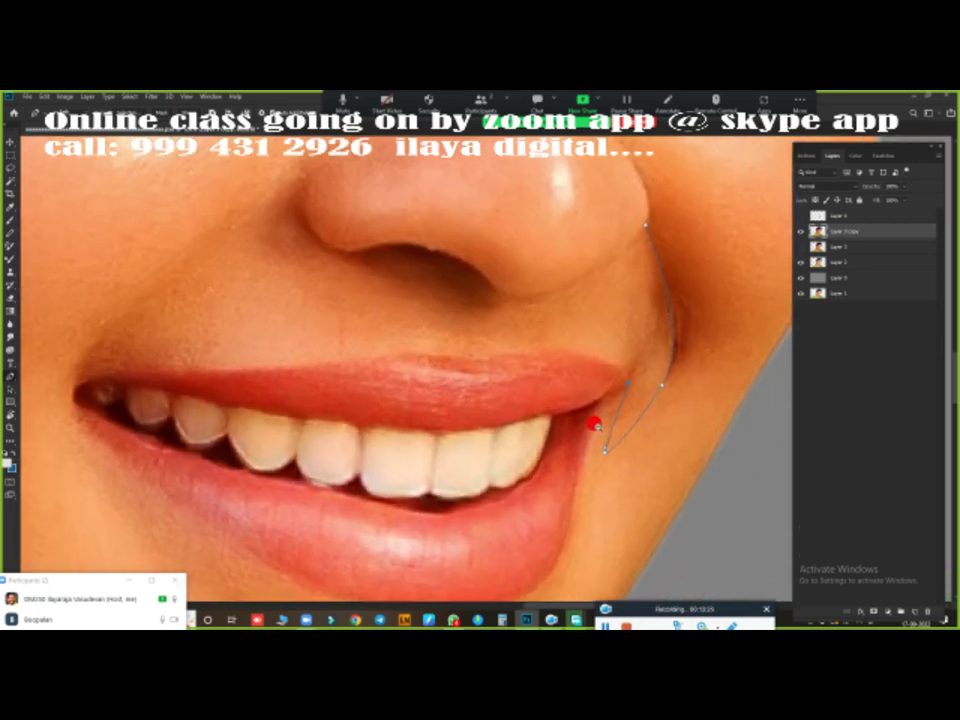
scroll(595, 424, down, 1)
scroll(593, 423, down, 1)
scroll(590, 422, down, 1)
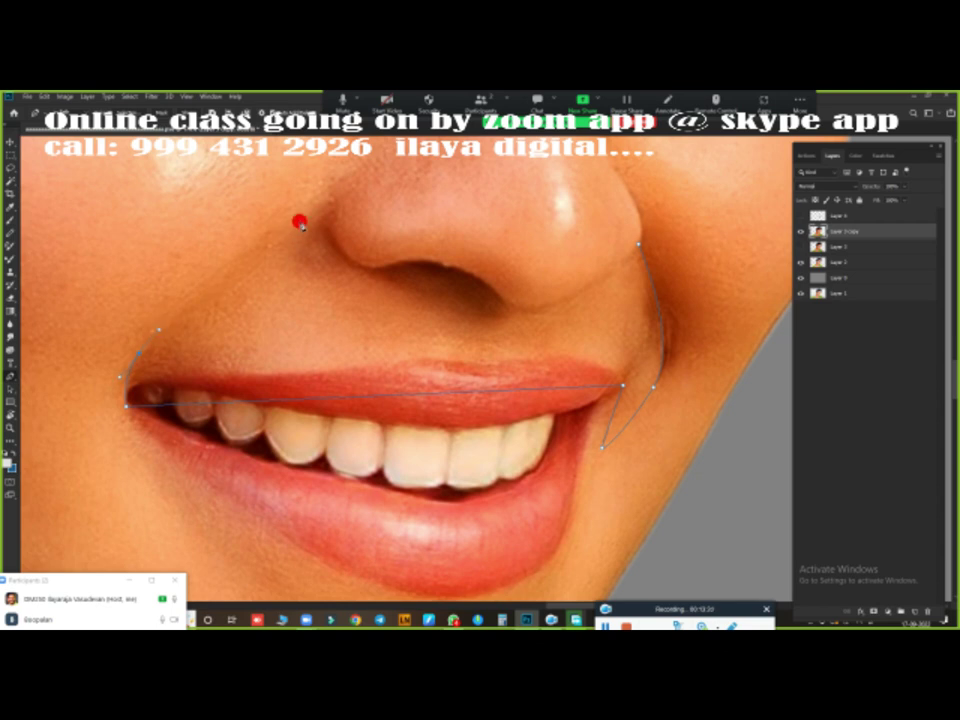
scroll(369, 360, up, 1)
scroll(391, 318, up, 2)
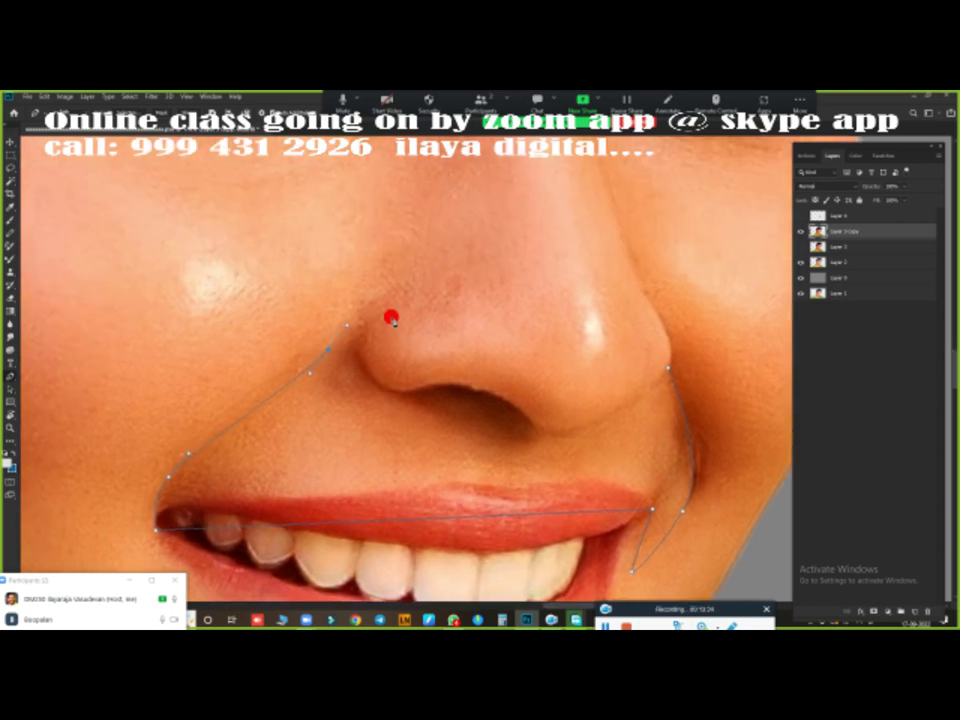
scroll(414, 377, down, 3)
scroll(402, 378, up, 2)
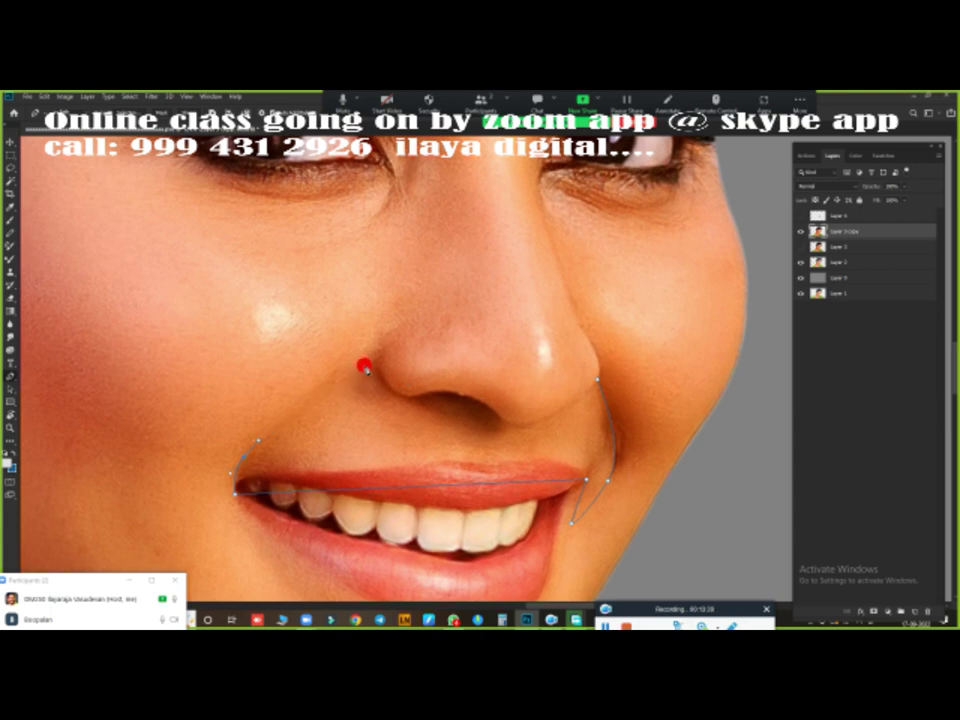
scroll(386, 387, down, 3)
scroll(328, 398, up, 2)
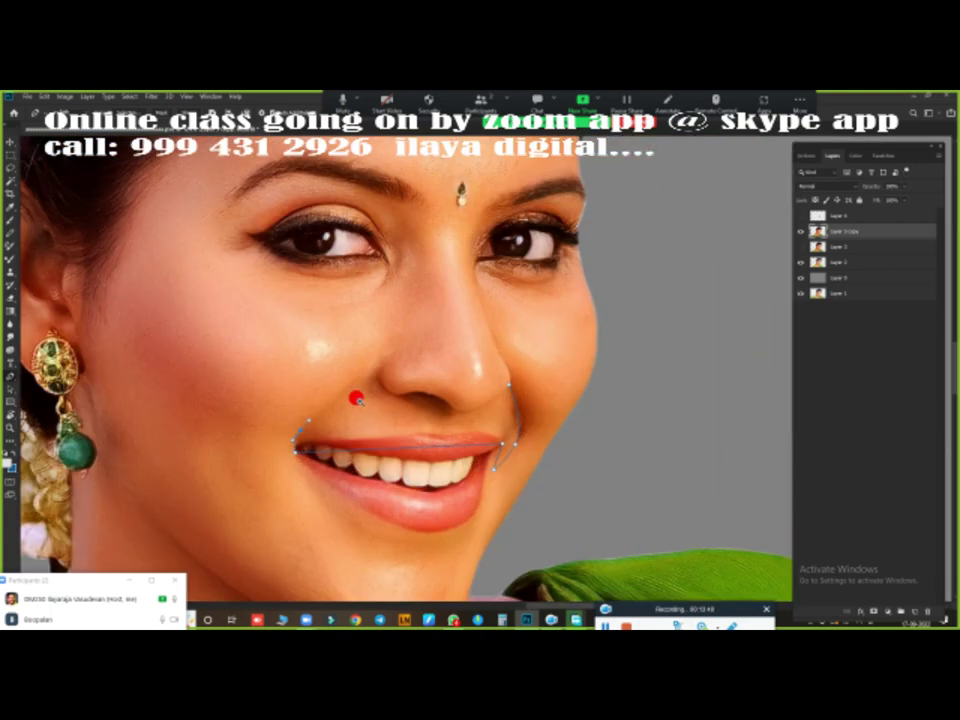
scroll(354, 396, up, 2)
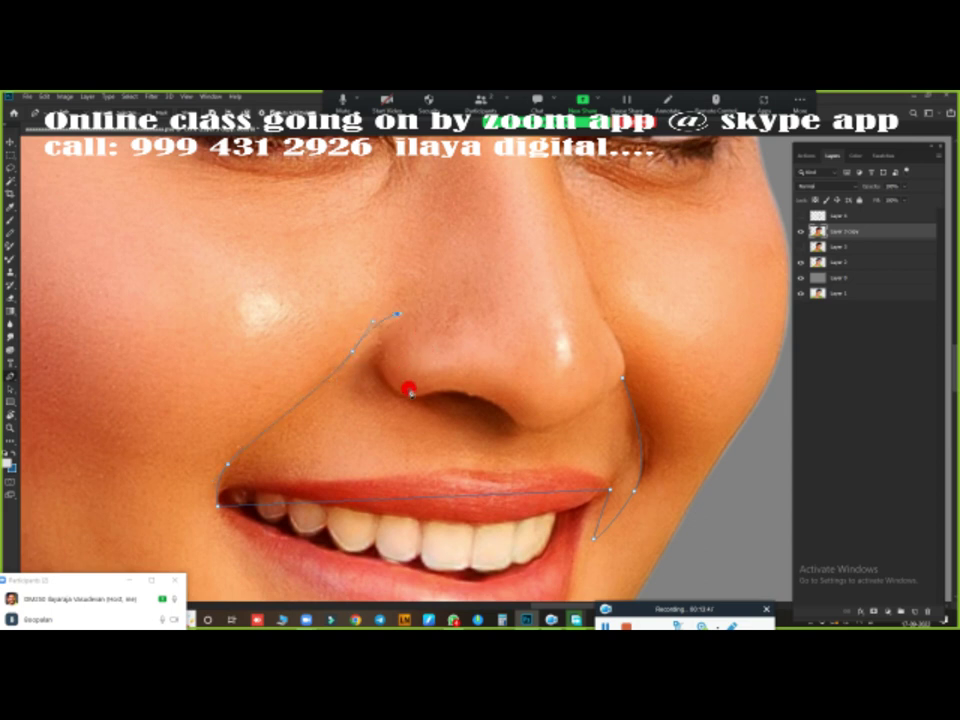
click(537, 386)
key(ctrl+Return)
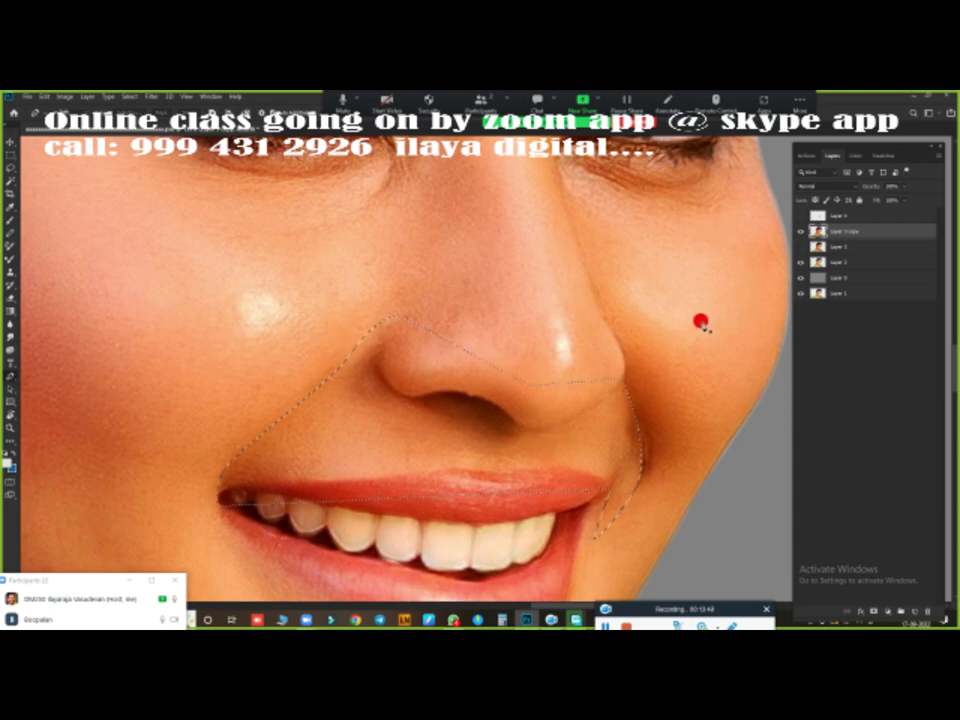
- Show and select the nose paint layer, then bring the mouth and right lip corner into view
click(800, 215)
click(849, 215)
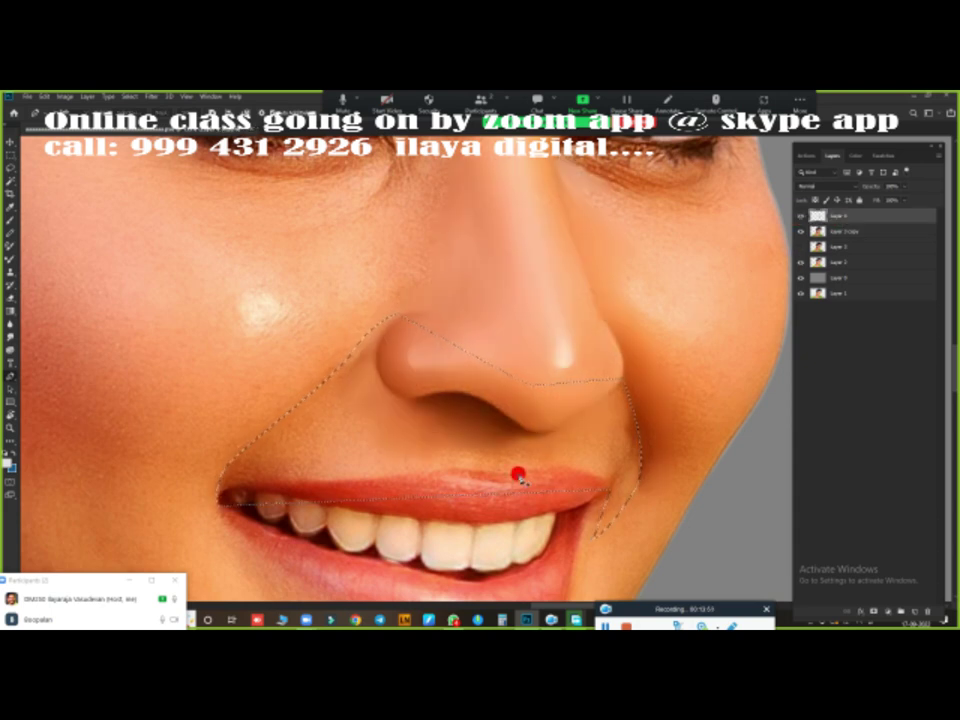
scroll(554, 416, up, 2)
drag(554, 416, 589, 293)
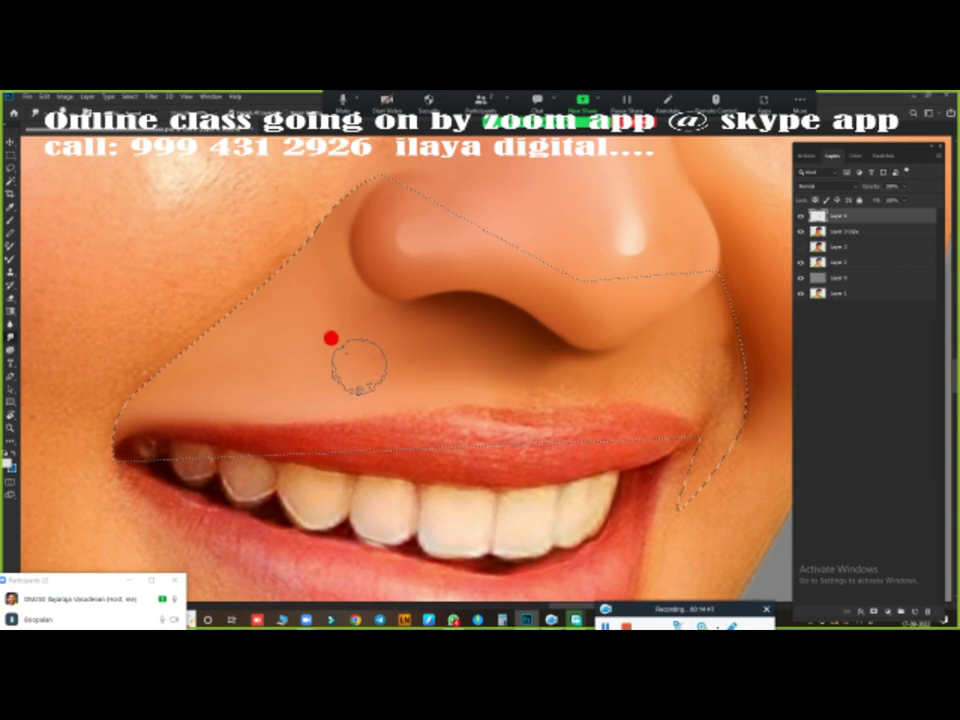
drag(532, 387, 349, 401)
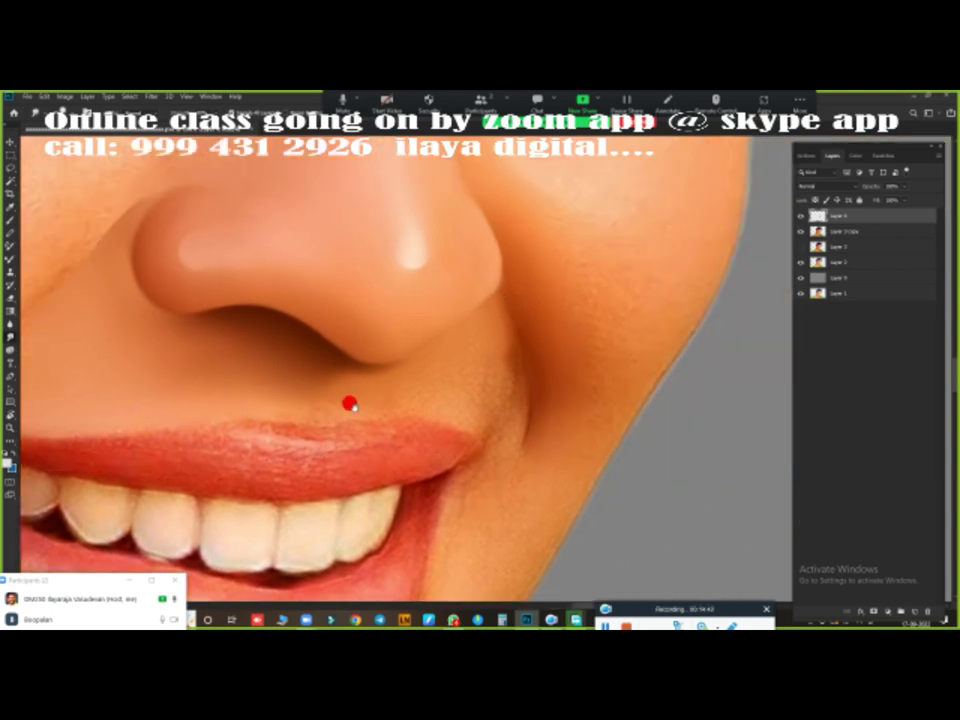
drag(439, 403, 321, 392)
- Shrink the brush and add the skin beside both lip corners to the selection
key(bracketleft)
key(bracketleft)
key(bracketleft)
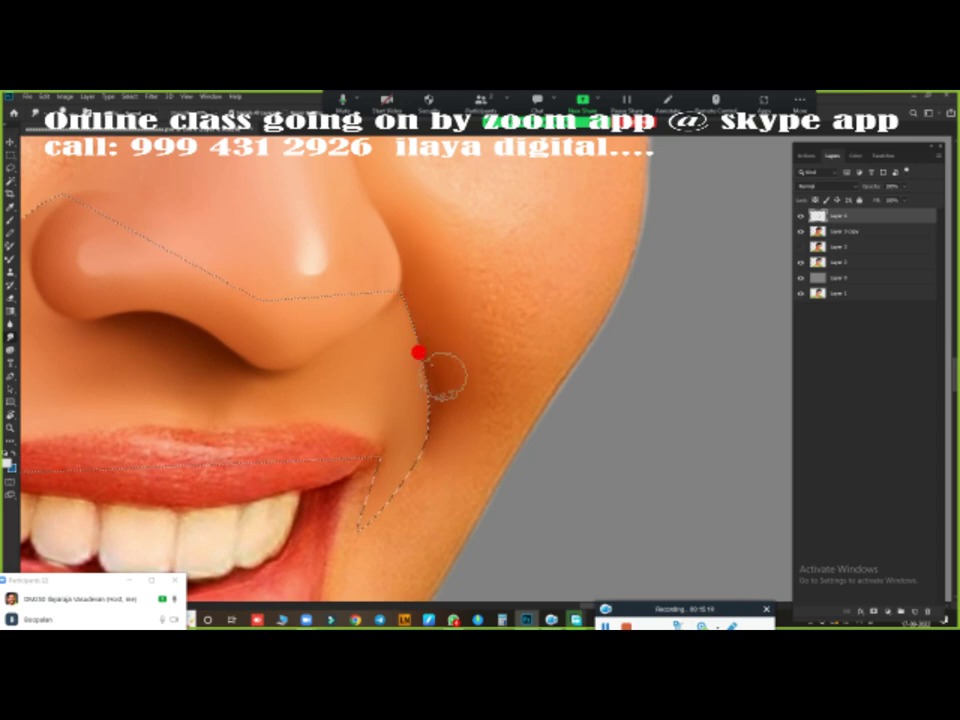
click(430, 428)
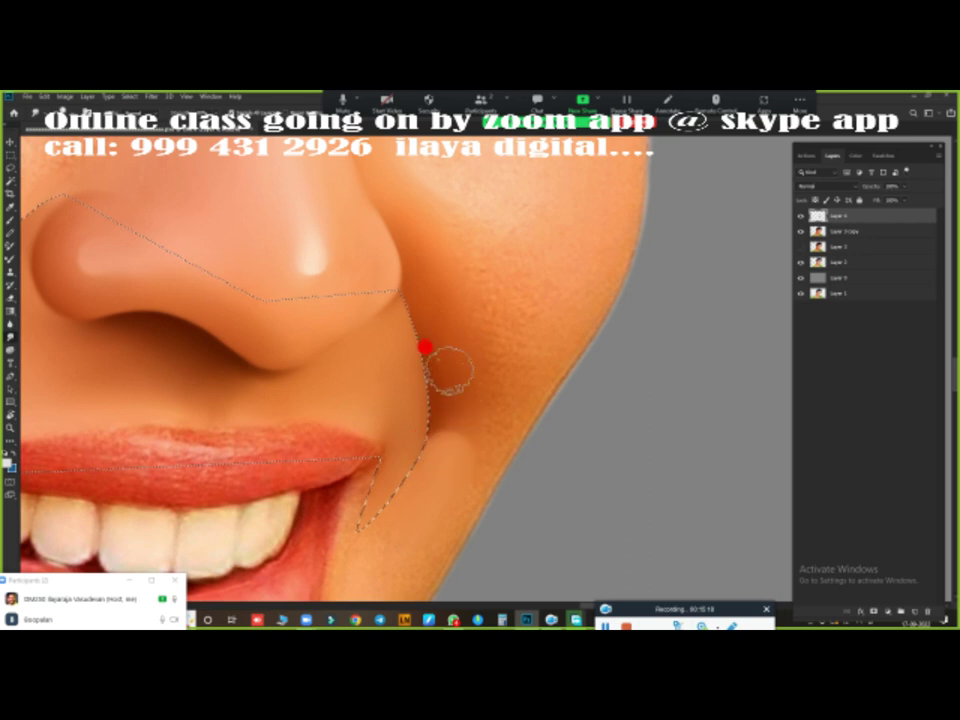
drag(222, 386, 709, 349)
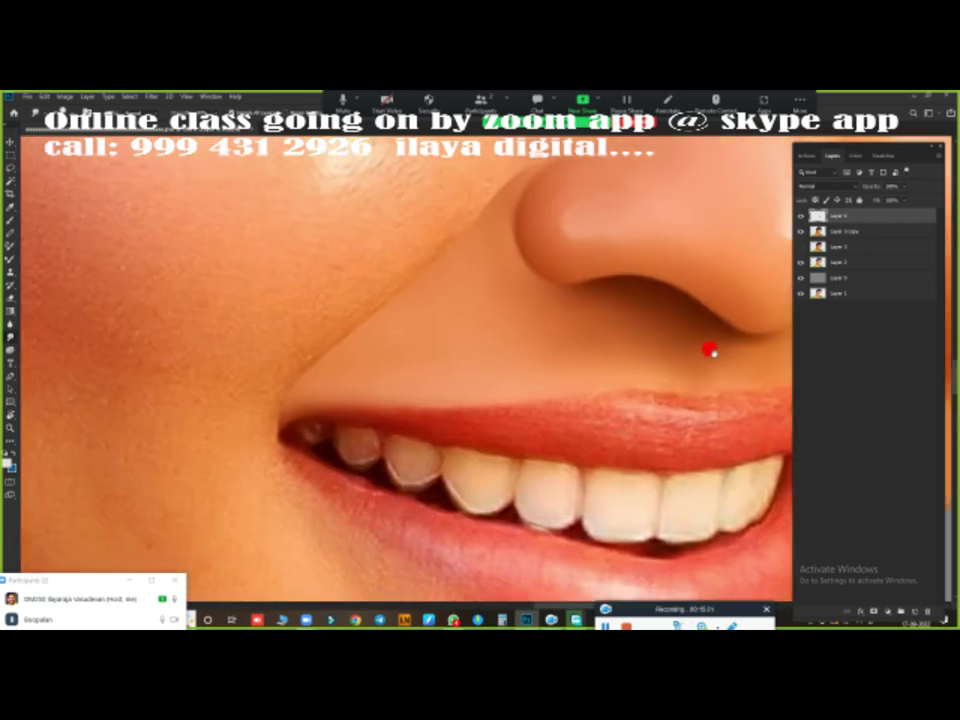
drag(287, 382, 244, 408)
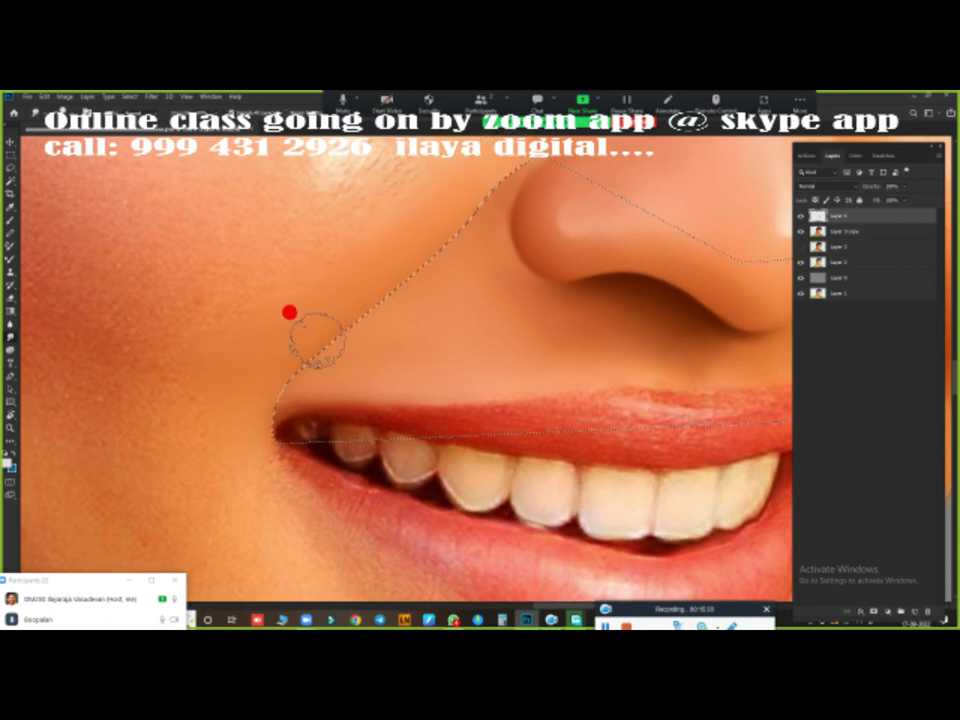
- Deselect the nose and lip area, then zoom around to inspect the nose and lips
scroll(412, 401, down, 2)
scroll(446, 400, down, 2)
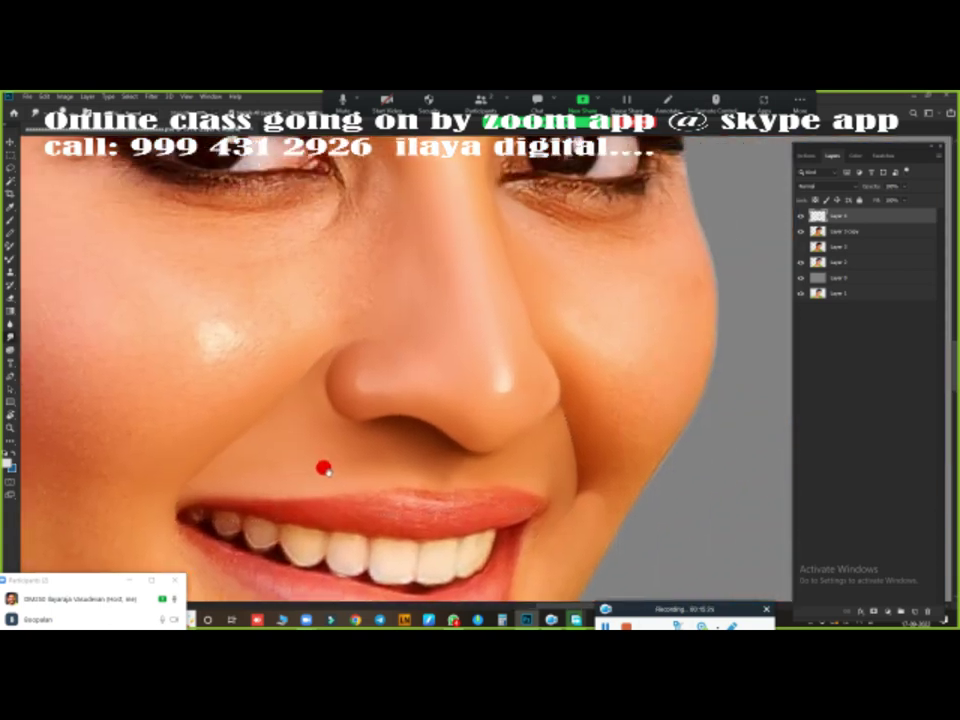
key(ctrl+d)
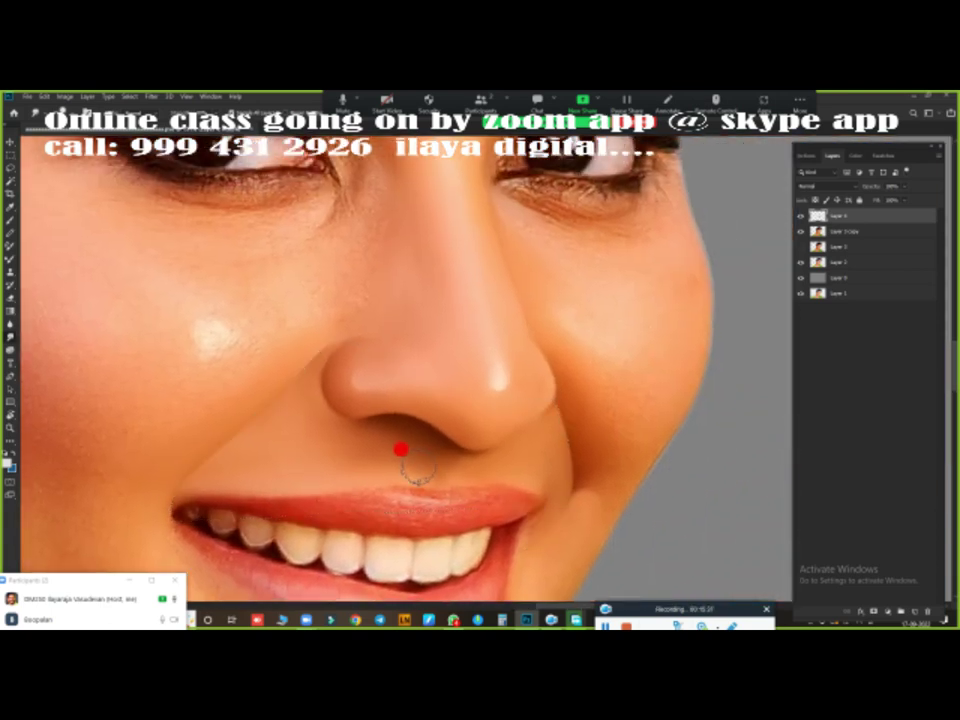
scroll(420, 430, down, 2)
scroll(452, 392, up, 2)
scroll(469, 446, up, 1)
scroll(525, 407, up, 1)
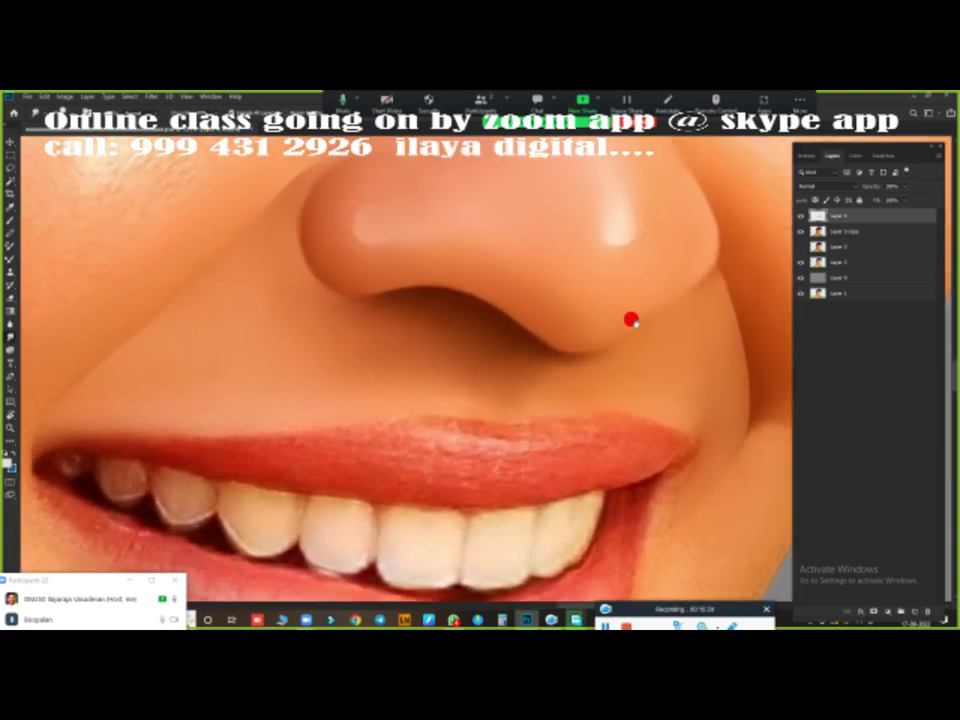
scroll(630, 335, down, 1)
scroll(450, 390, down, 1)
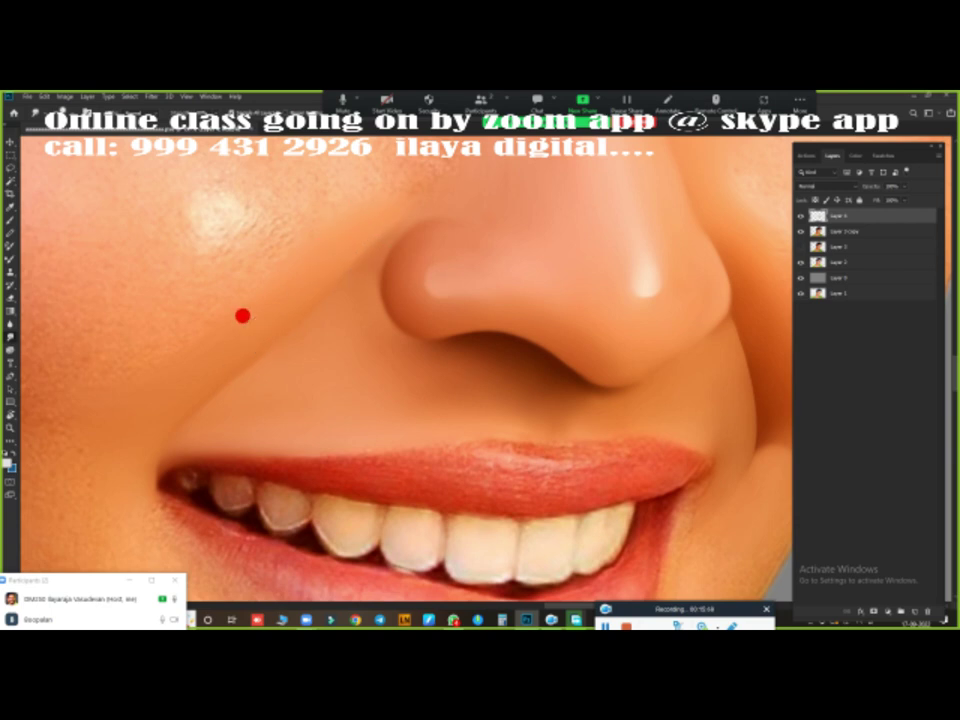
scroll(310, 415, right, 1)
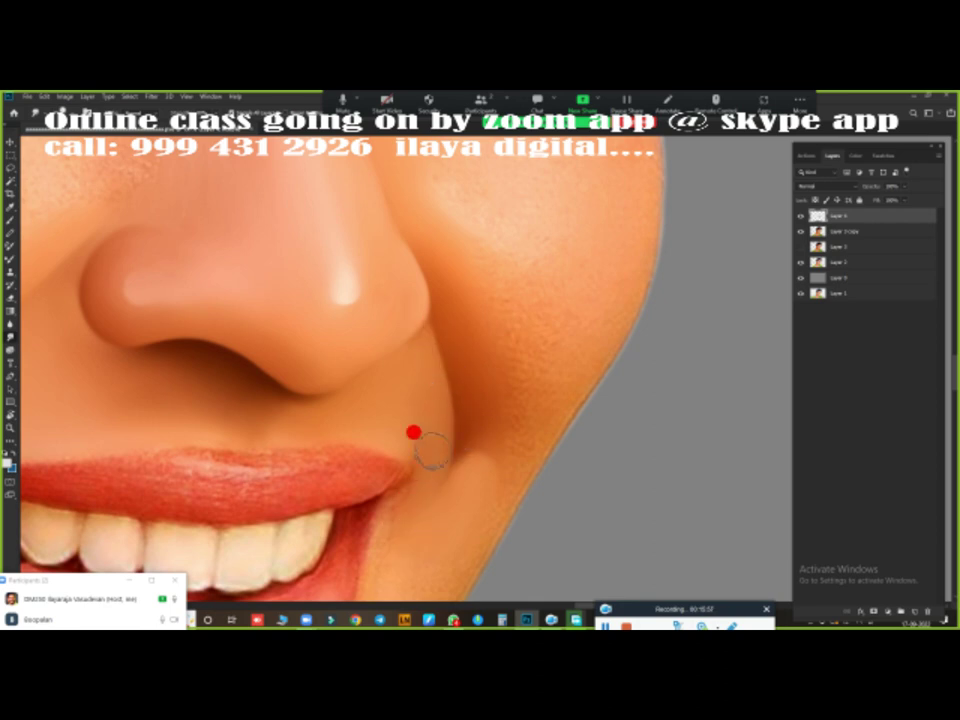
scroll(395, 421, down, 3)
scroll(513, 262, up, 1)
scroll(513, 262, up, 1)
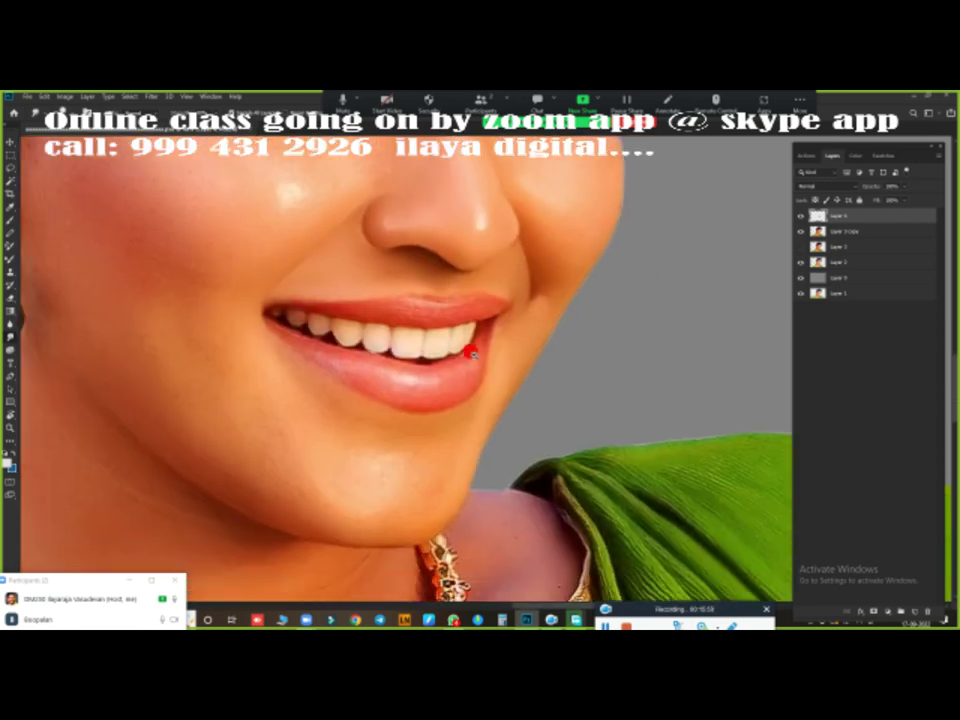
scroll(499, 360, up, 1)
scroll(522, 341, up, 1)
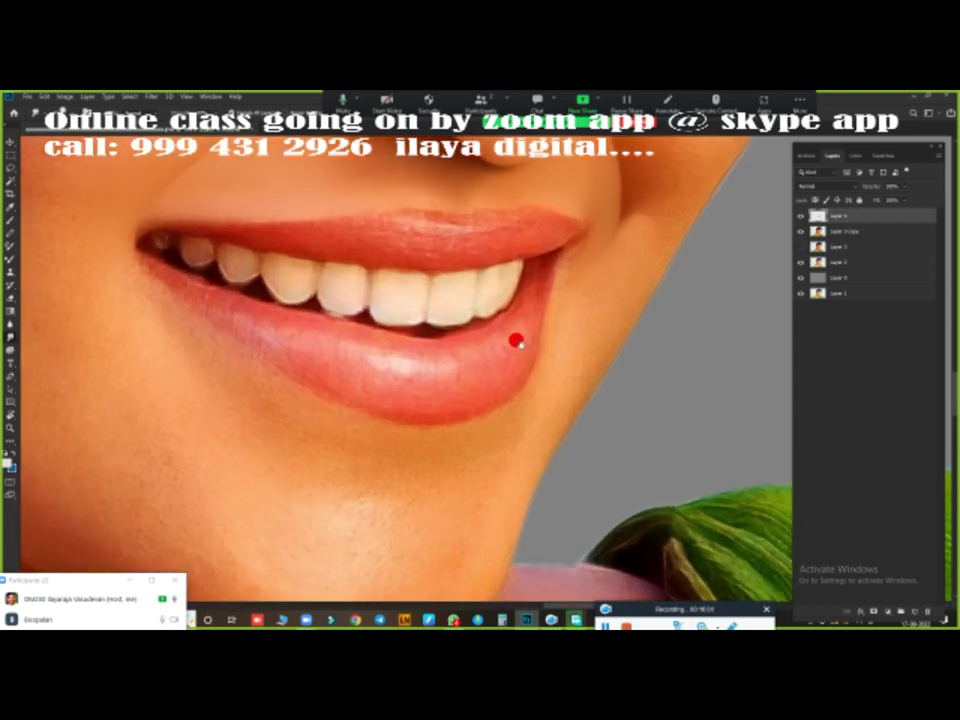
scroll(514, 339, up, 1)
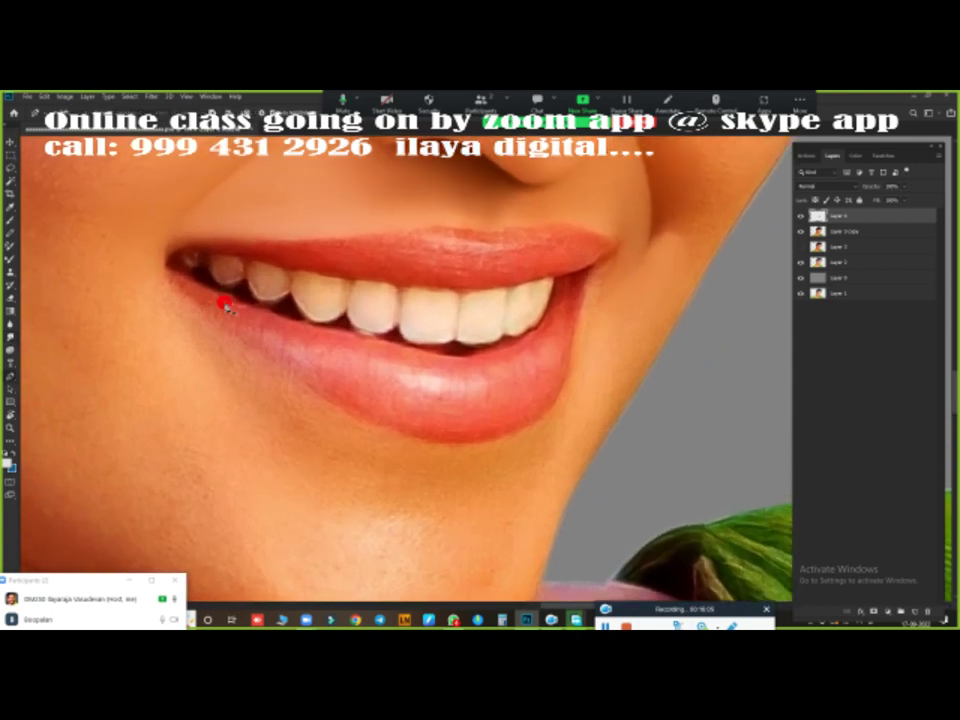
- Hide Layer 4 and trace the upper lip from the left corner past the right corner
click(800, 215)
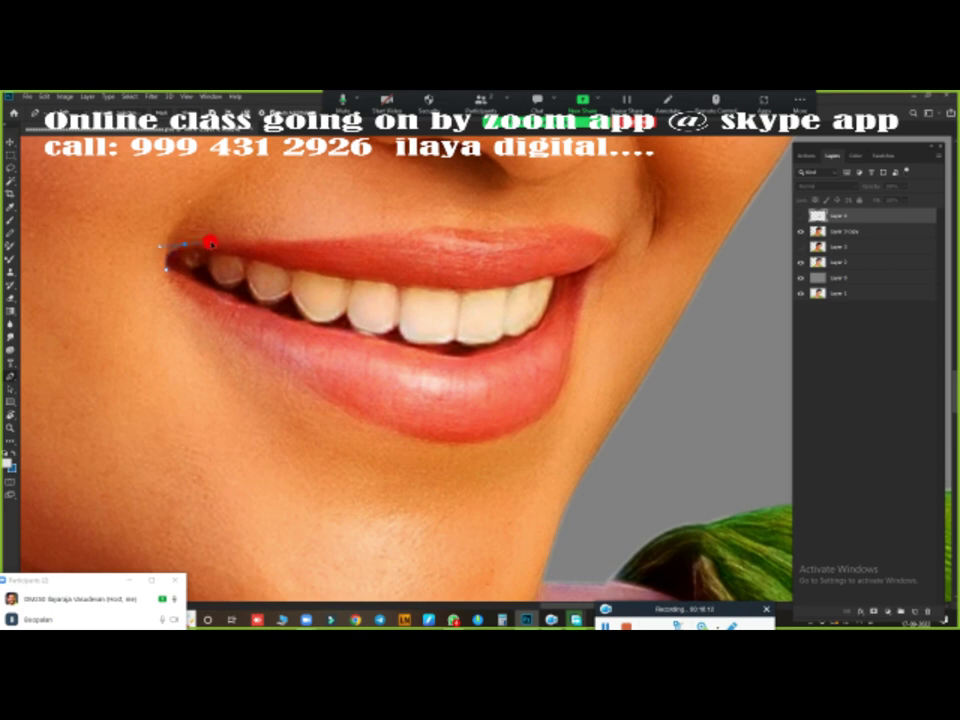
click(211, 242)
drag(415, 229, 439, 221)
click(493, 235)
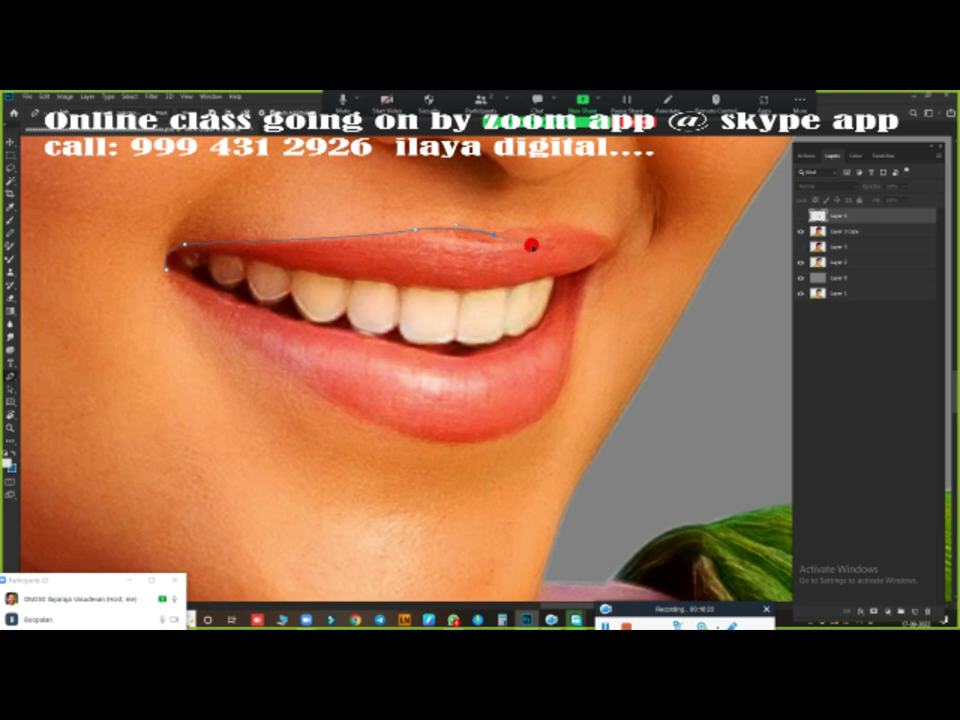
mouse_move(531, 246)
mouse_down()
mouse_move(500, 240)
mouse_move(582, 231)
mouse_move(611, 246)
mouse_up()
alt+click(493, 236)
click(577, 327)
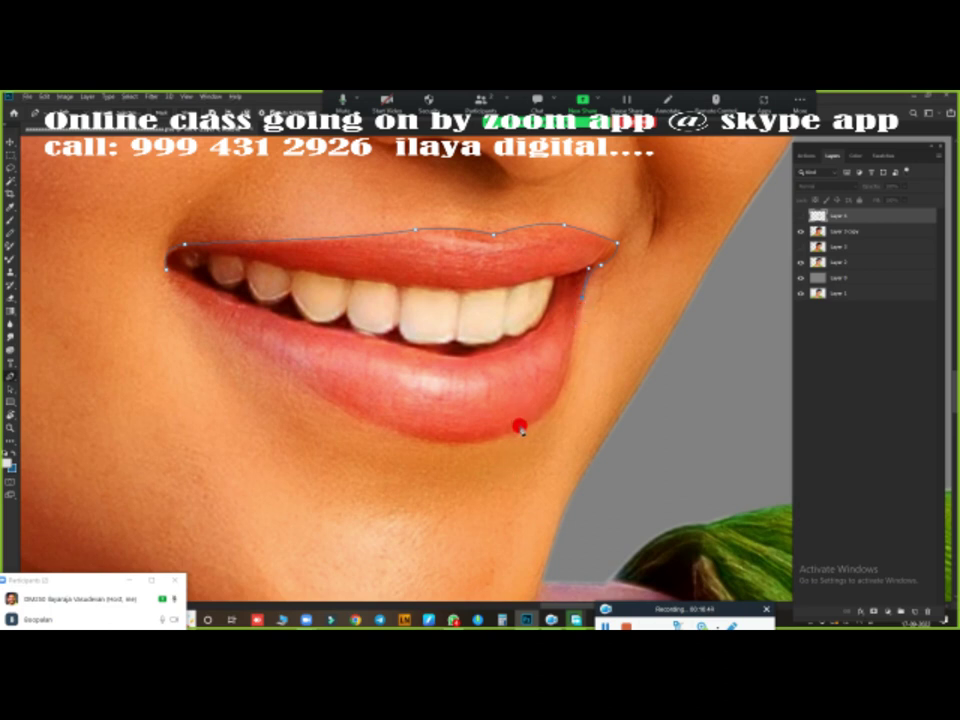
- Trace along the lower lip back to the start, closing the path, and load it as a selection
drag(477, 443, 374, 443)
key(ctrl+z)
click(559, 402)
drag(479, 441, 405, 449)
click(357, 424)
click(270, 365)
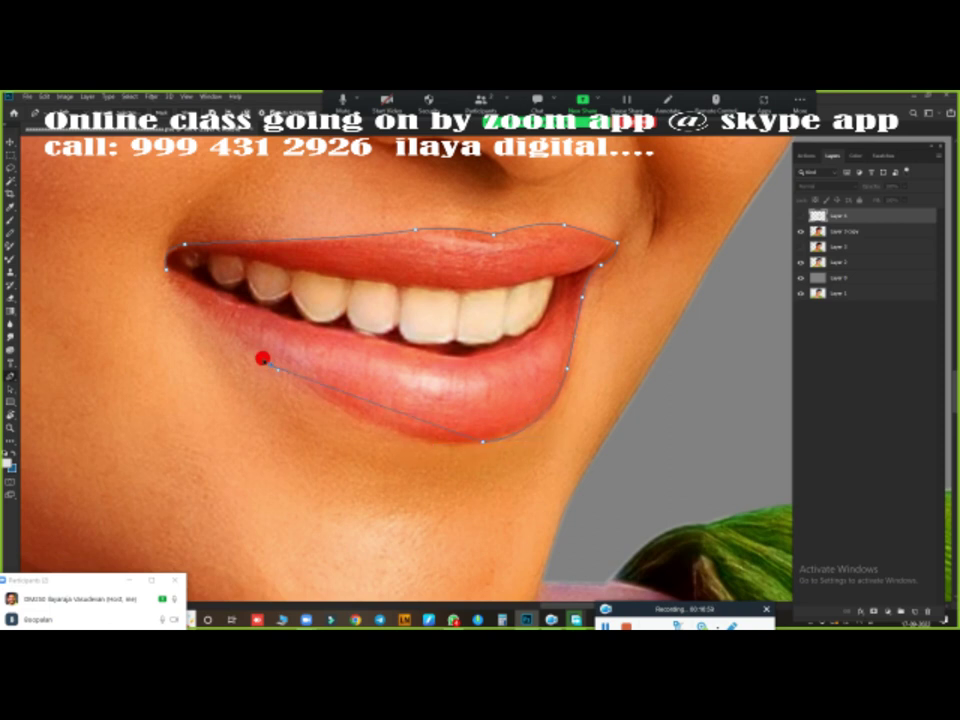
drag(183, 305, 143, 271)
click(168, 278)
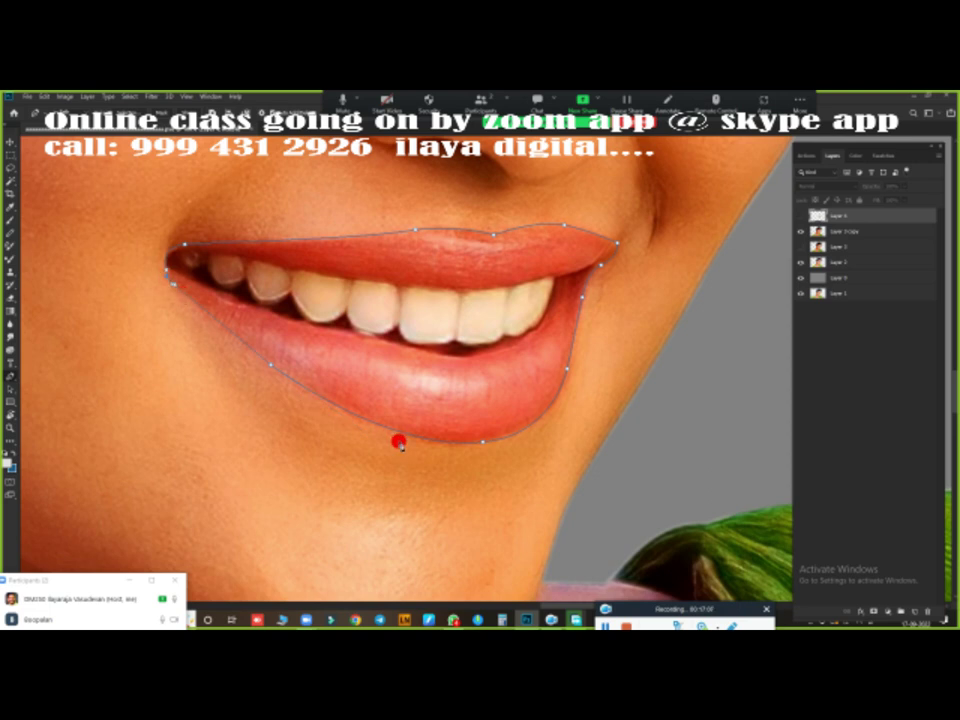
key(ctrl+Return)
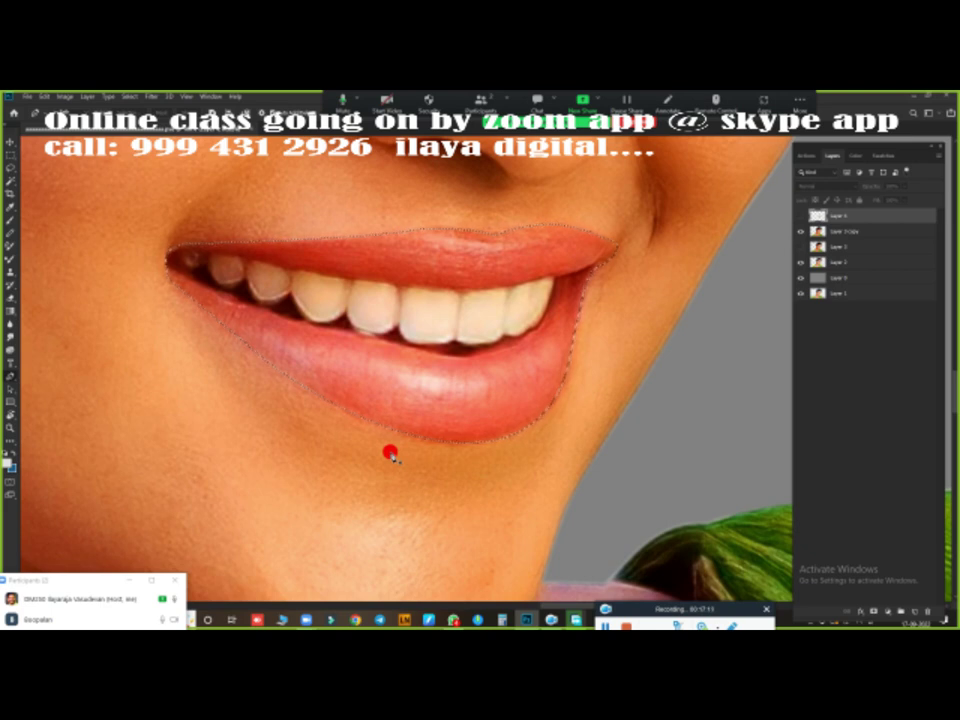
- Show Layer 4 again and zoom in on the teeth
click(800, 216)
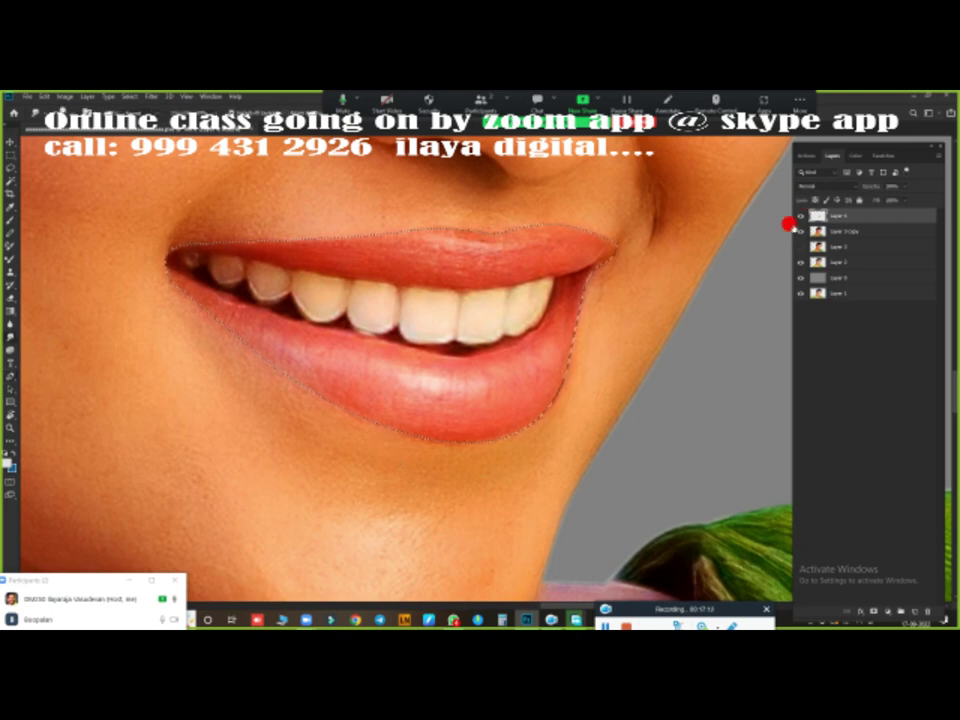
scroll(445, 325, up, 1)
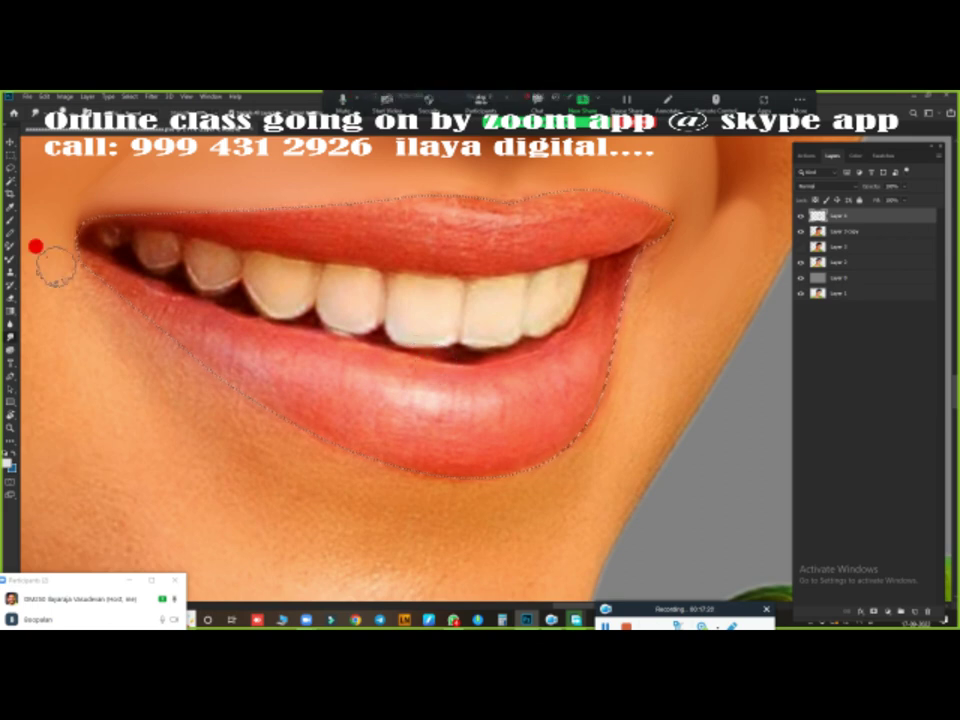
- Pick a different brush tip from the canvas Brush Preset picker
right_click(160, 256)
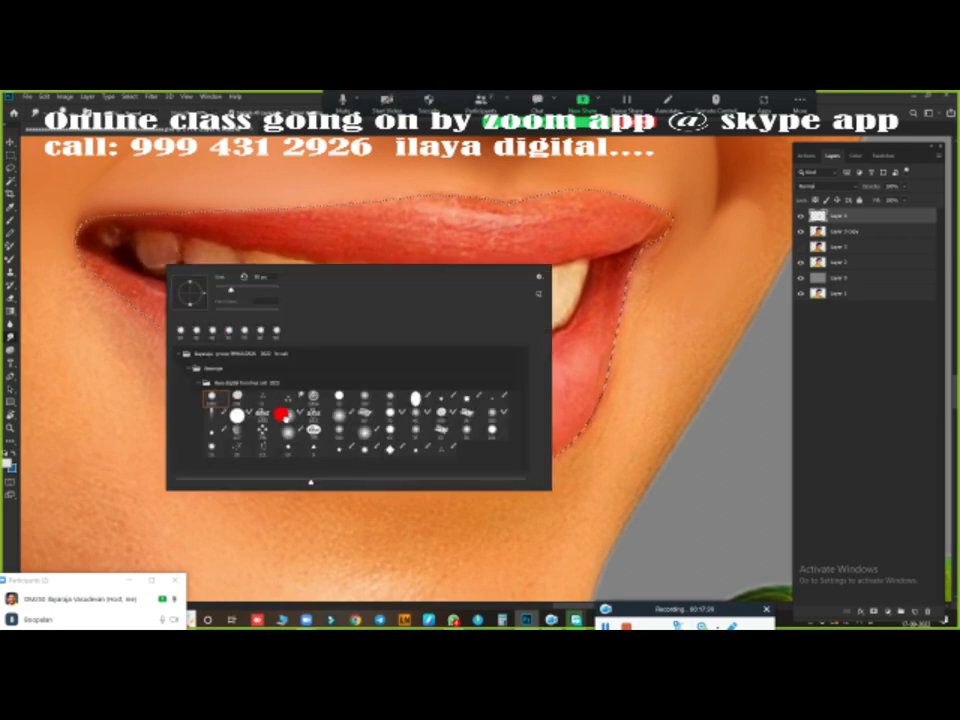
click(294, 133)
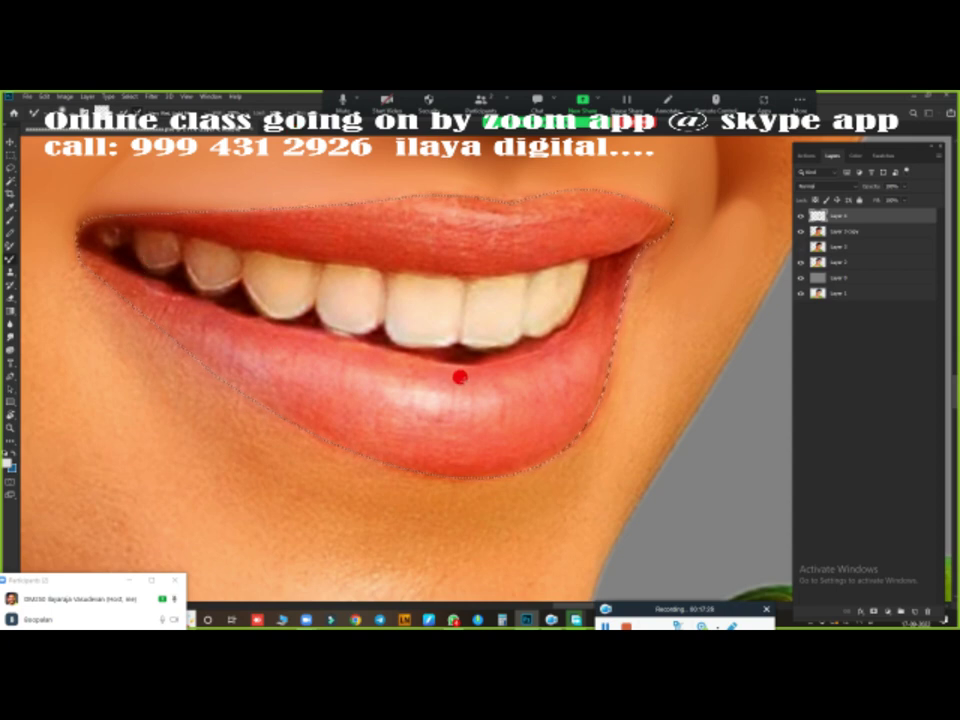
- Shrink the brush and paint the back upper teeth near the left mouth corner lighter
key(bracketleft)
key(bracketleft)
key(bracketleft)
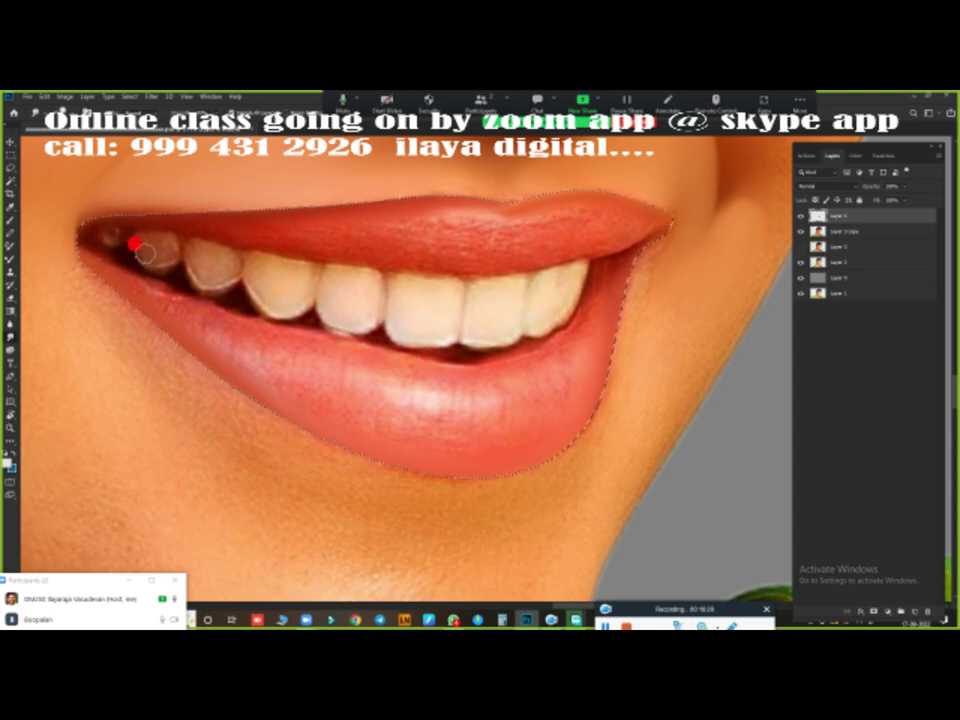
drag(145, 232, 135, 232)
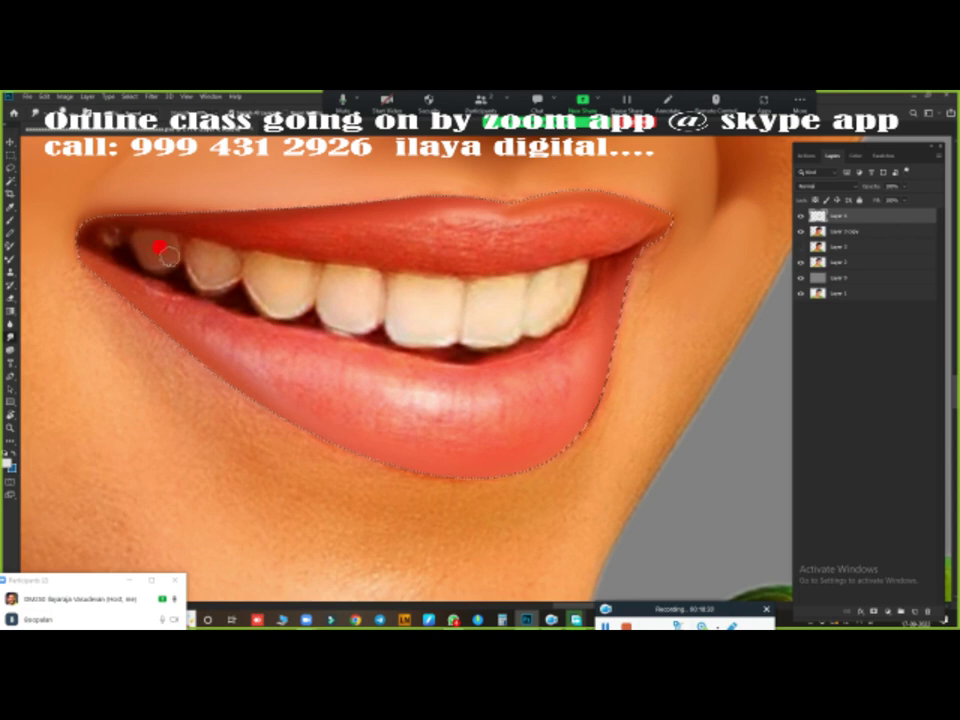
drag(143, 246, 106, 233)
drag(103, 230, 178, 258)
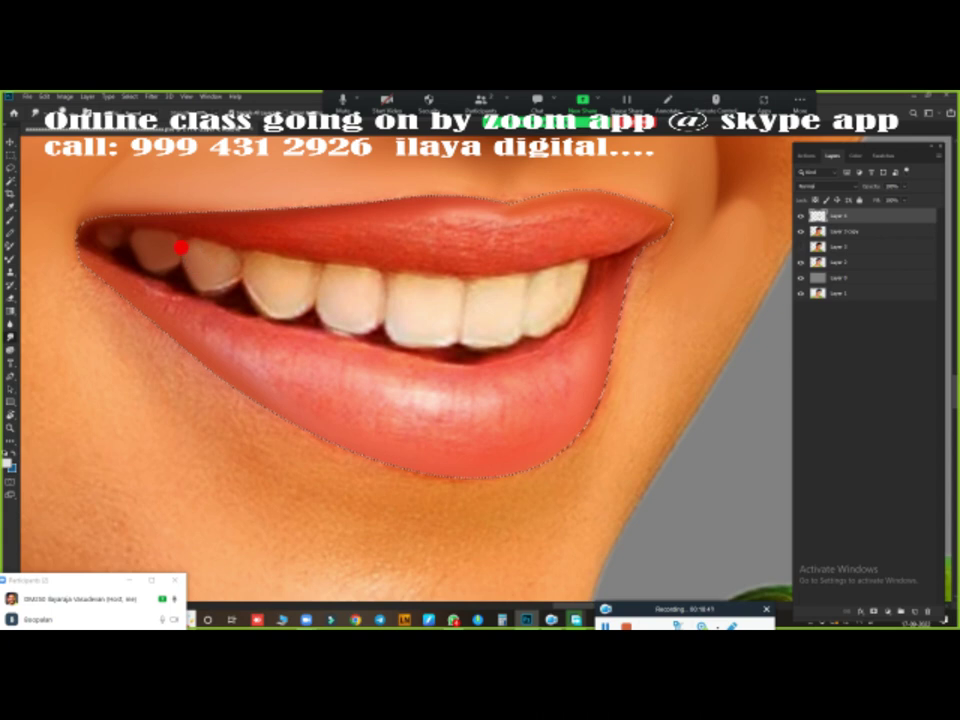
mouse_move(185, 238)
mouse_down()
mouse_move(214, 246)
mouse_move(195, 259)
mouse_move(210, 261)
mouse_move(218, 249)
mouse_move(197, 270)
mouse_move(222, 259)
mouse_move(251, 274)
mouse_move(251, 287)
mouse_move(242, 270)
mouse_move(259, 253)
mouse_move(298, 281)
mouse_move(287, 259)
mouse_move(289, 270)
mouse_move(264, 291)
mouse_move(276, 287)
mouse_move(259, 257)
mouse_move(274, 251)
mouse_move(332, 281)
mouse_move(317, 298)
mouse_move(334, 306)
mouse_move(356, 279)
mouse_move(319, 268)
mouse_move(356, 266)
mouse_move(295, 262)
mouse_move(394, 302)
mouse_move(384, 312)
mouse_move(422, 319)
mouse_move(424, 306)
mouse_move(392, 270)
mouse_move(443, 294)
mouse_move(482, 276)
mouse_move(484, 298)
mouse_move(455, 313)
mouse_up()
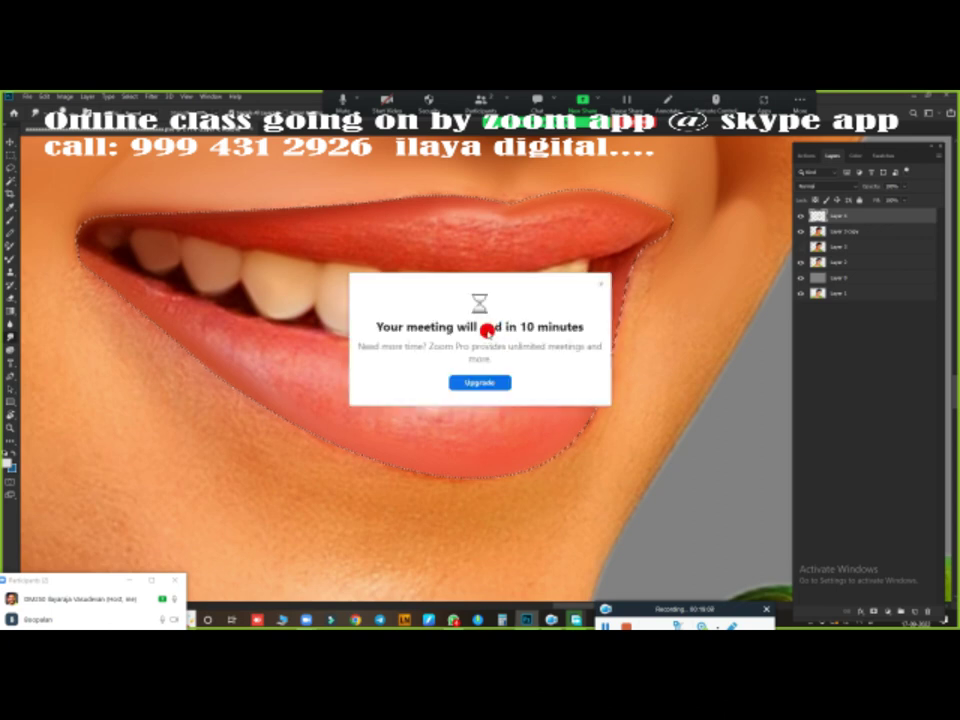
- Dismiss the pop-up and smooth the upper teeth and the teeth-to-upper-lip edge with soft strokes
click(601, 284)
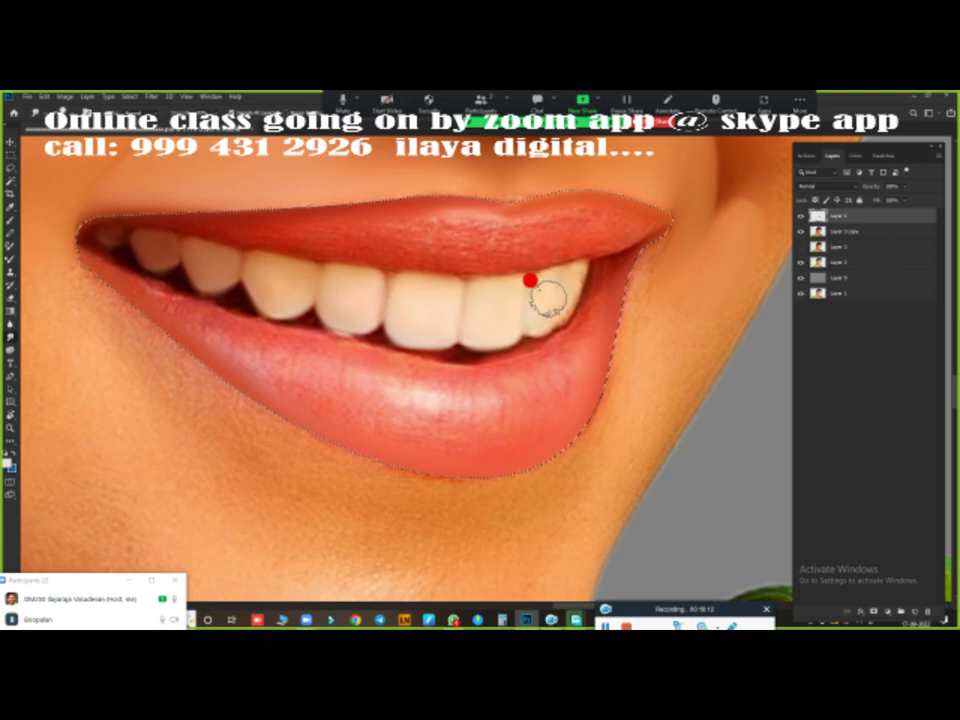
mouse_move(541, 299)
mouse_down()
mouse_move(489, 294)
mouse_move(540, 290)
mouse_up()
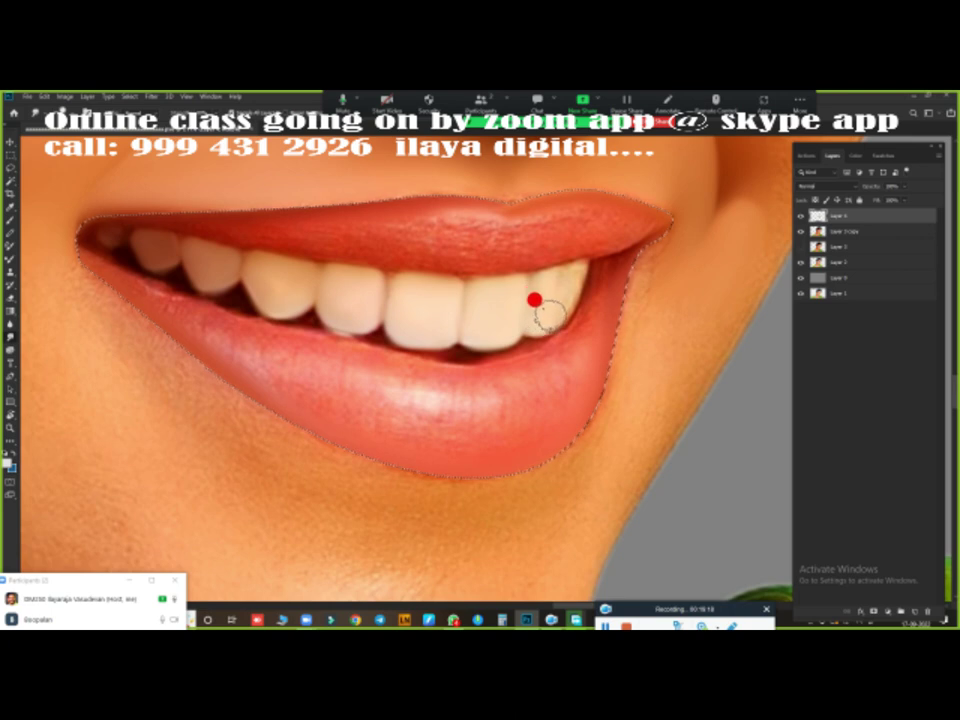
mouse_move(553, 287)
mouse_down()
mouse_move(571, 272)
mouse_move(568, 262)
mouse_move(553, 294)
mouse_move(523, 315)
mouse_move(523, 276)
mouse_move(521, 301)
mouse_move(564, 268)
mouse_move(456, 279)
mouse_move(424, 336)
mouse_move(323, 340)
mouse_move(303, 315)
mouse_move(360, 334)
mouse_move(341, 330)
mouse_up()
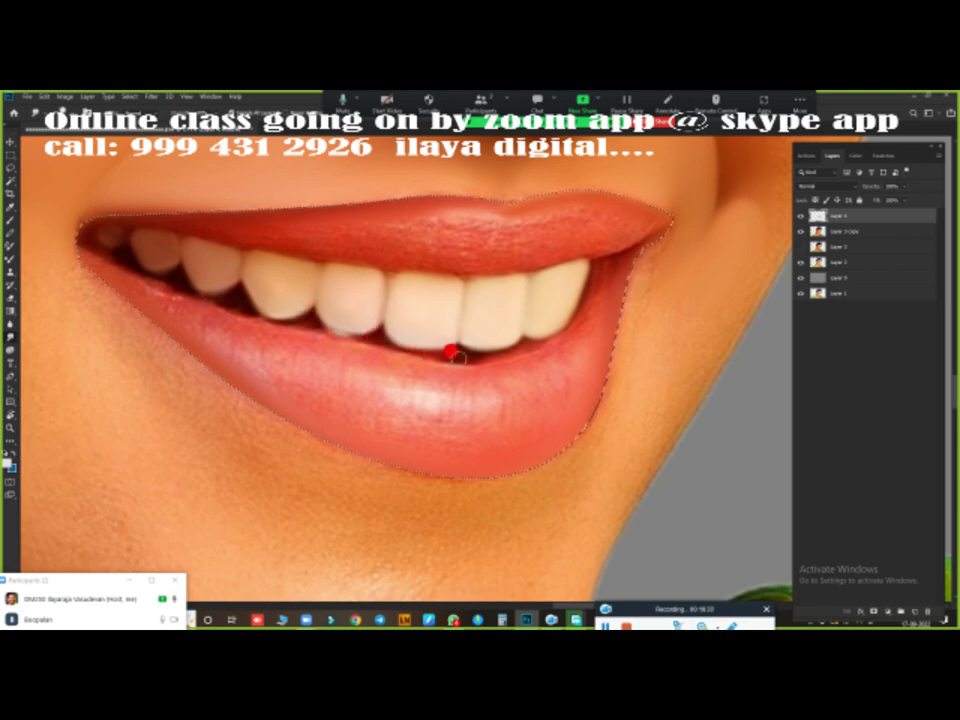
drag(454, 355, 409, 350)
drag(502, 367, 457, 356)
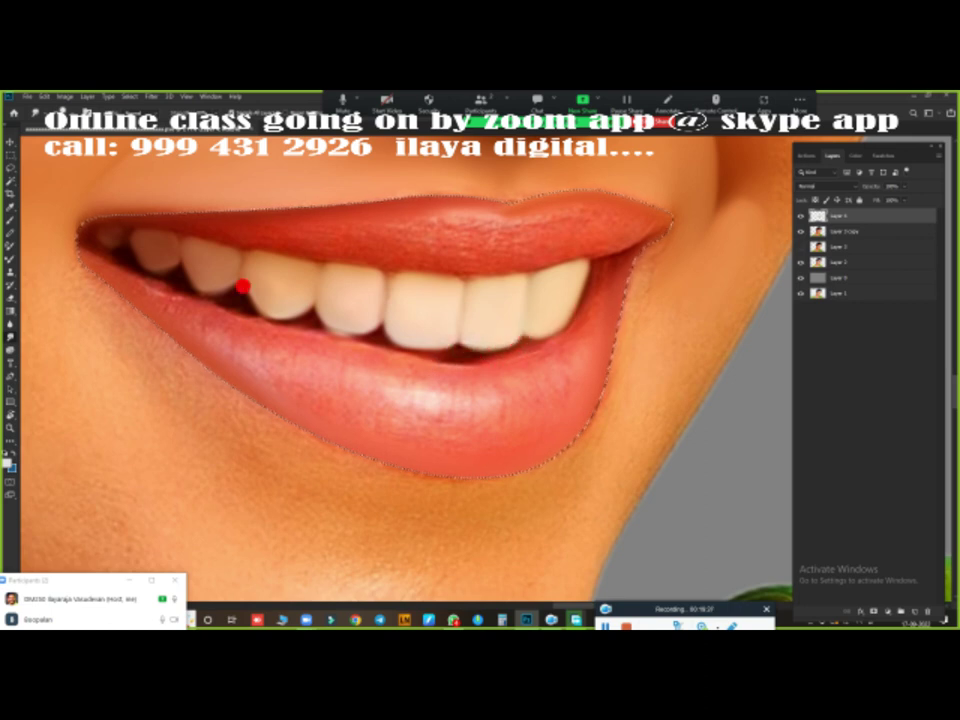
mouse_move(243, 287)
mouse_down()
mouse_move(230, 289)
mouse_move(238, 297)
mouse_move(173, 277)
mouse_up()
mouse_move(230, 241)
mouse_down()
mouse_move(131, 238)
mouse_move(515, 263)
mouse_move(627, 236)
mouse_move(648, 218)
mouse_move(578, 210)
mouse_move(525, 218)
mouse_move(513, 232)
mouse_move(551, 228)
mouse_move(327, 216)
mouse_move(300, 197)
mouse_move(371, 193)
mouse_move(381, 229)
mouse_move(307, 233)
mouse_move(424, 249)
mouse_move(504, 253)
mouse_move(490, 219)
mouse_move(437, 193)
mouse_move(379, 216)
mouse_move(361, 203)
mouse_move(386, 221)
mouse_move(461, 227)
mouse_move(377, 242)
mouse_move(489, 251)
mouse_move(581, 222)
mouse_up()
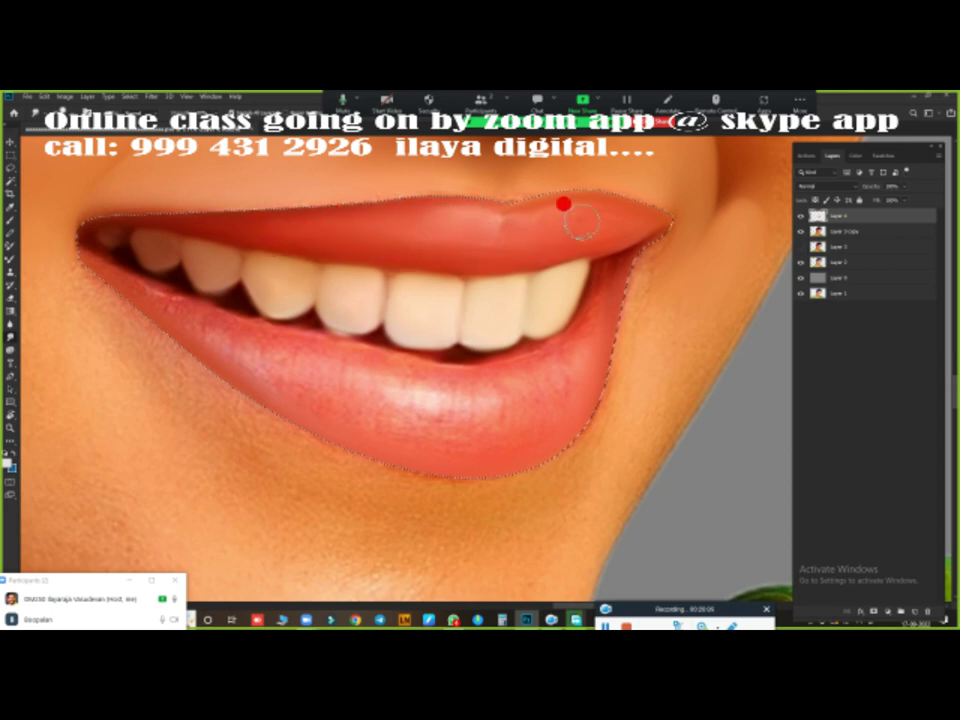
- Paint smooth colour and a highlight on the upper lip, then blend the lip corner and lower lip
mouse_move(523, 188)
mouse_down()
mouse_move(579, 189)
mouse_move(620, 220)
mouse_move(479, 250)
mouse_move(536, 205)
mouse_move(447, 224)
mouse_up()
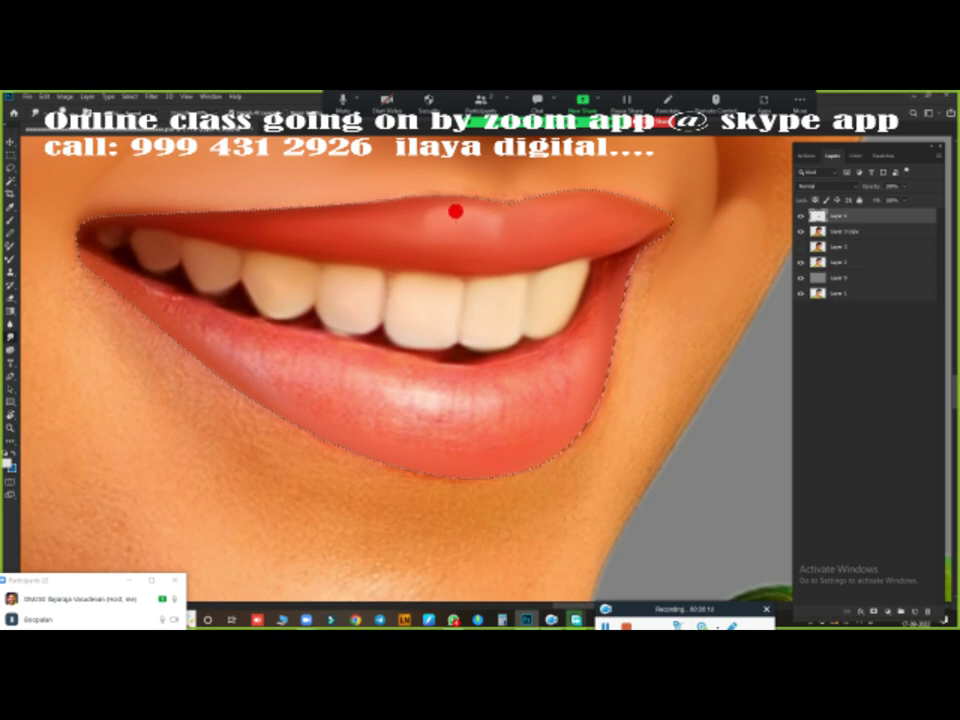
mouse_move(476, 232)
mouse_down()
mouse_move(531, 221)
mouse_move(627, 228)
mouse_up()
mouse_move(611, 278)
mouse_down()
mouse_move(651, 246)
mouse_move(566, 357)
mouse_move(572, 339)
mouse_up()
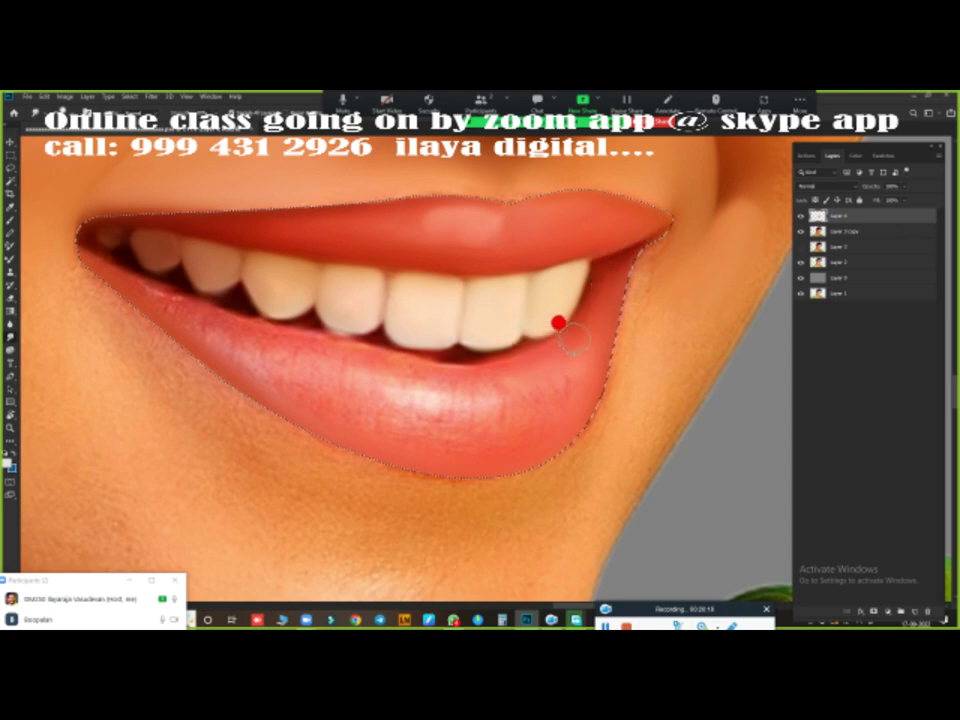
mouse_move(475, 360)
mouse_down()
mouse_move(553, 343)
mouse_move(542, 431)
mouse_move(91, 290)
mouse_move(54, 240)
mouse_move(86, 255)
mouse_move(52, 234)
mouse_move(66, 249)
mouse_move(227, 312)
mouse_up()
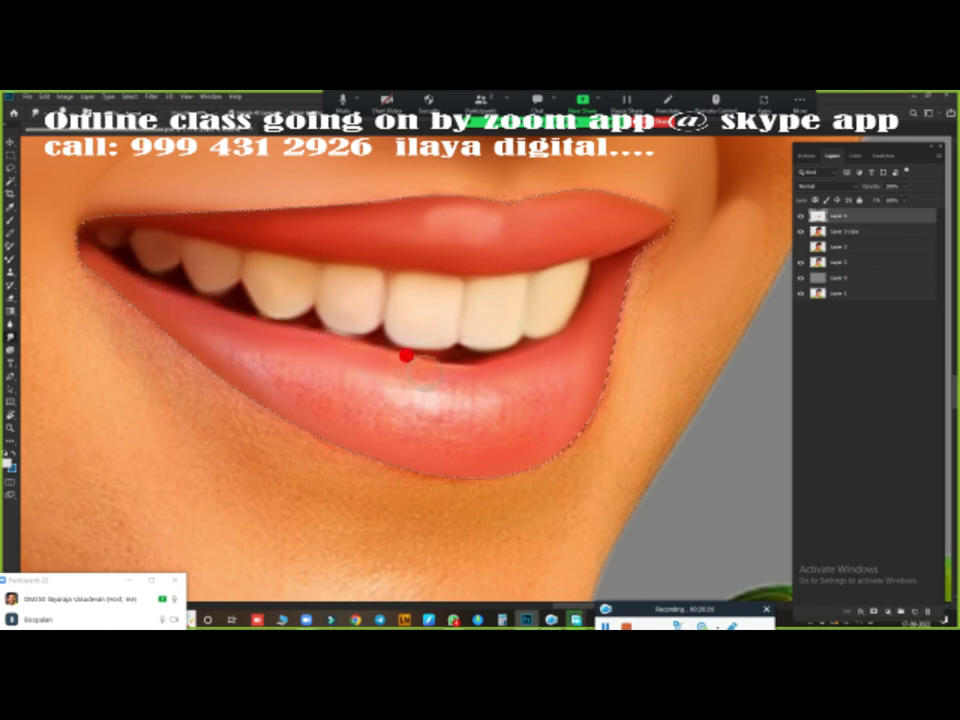
mouse_move(450, 375)
mouse_down()
mouse_move(382, 369)
mouse_move(277, 406)
mouse_move(175, 322)
mouse_move(246, 381)
mouse_move(163, 339)
mouse_move(220, 378)
mouse_up()
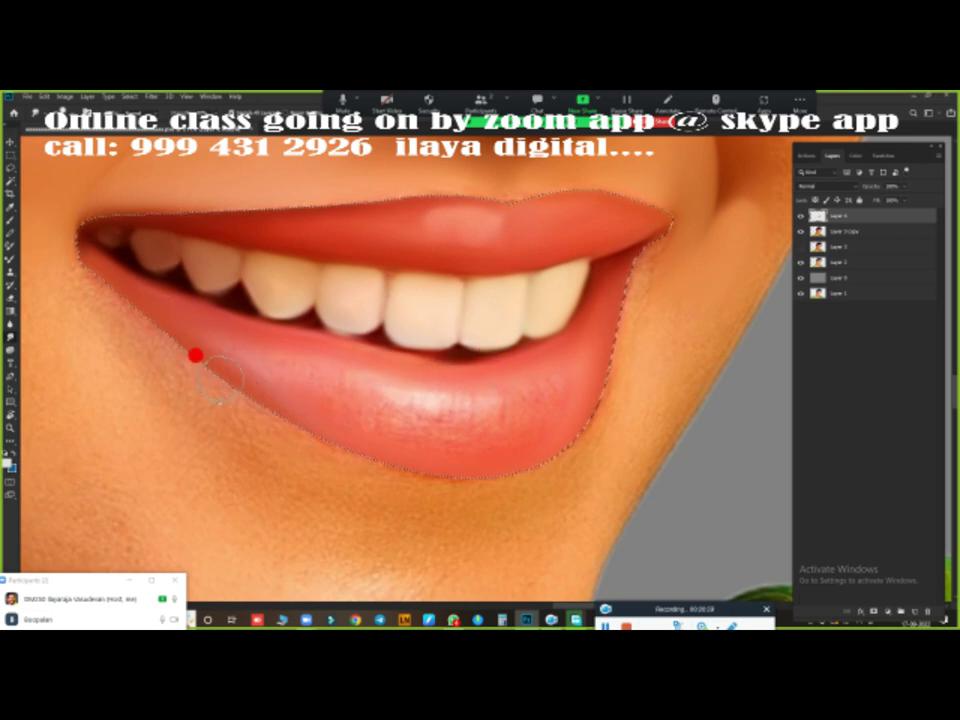
mouse_move(349, 428)
mouse_down()
mouse_move(531, 414)
mouse_move(360, 456)
mouse_move(369, 377)
mouse_move(463, 415)
mouse_move(523, 405)
mouse_move(553, 384)
mouse_move(369, 390)
mouse_move(325, 375)
mouse_move(305, 381)
mouse_move(230, 344)
mouse_move(253, 376)
mouse_move(238, 349)
mouse_move(381, 422)
mouse_move(510, 429)
mouse_move(414, 444)
mouse_move(281, 366)
mouse_move(465, 394)
mouse_move(231, 328)
mouse_move(388, 405)
mouse_move(463, 422)
mouse_move(437, 401)
mouse_move(398, 404)
mouse_move(555, 381)
mouse_move(351, 384)
mouse_move(382, 526)
mouse_move(587, 402)
mouse_move(560, 420)
mouse_up()
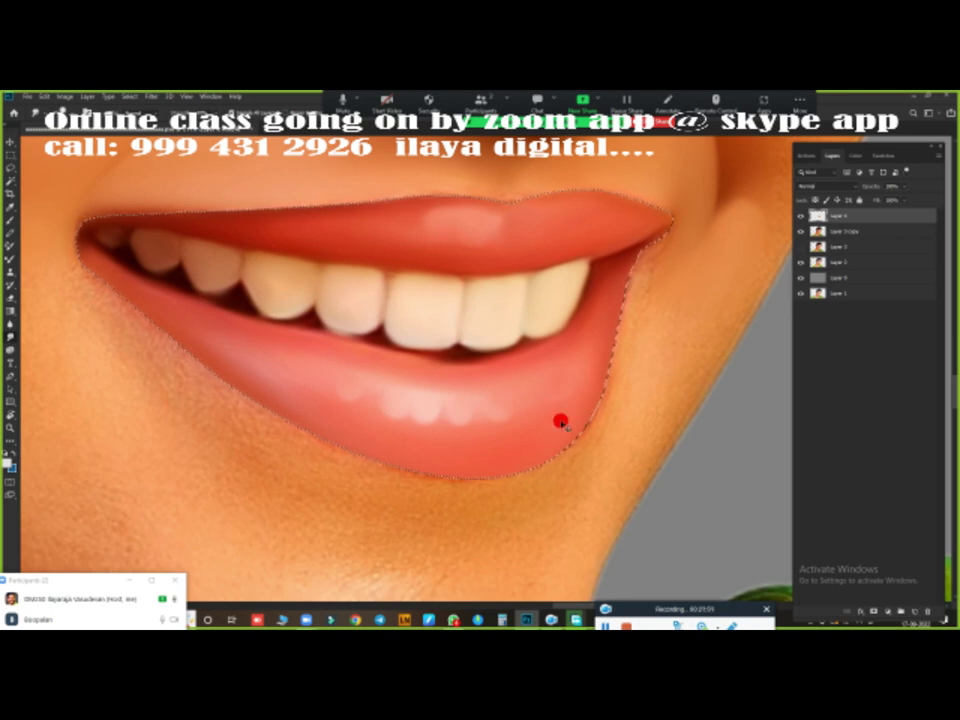
- Smooth the lower lip's edge and surface and the skin just beneath it
scroll(493, 386, down, 2)
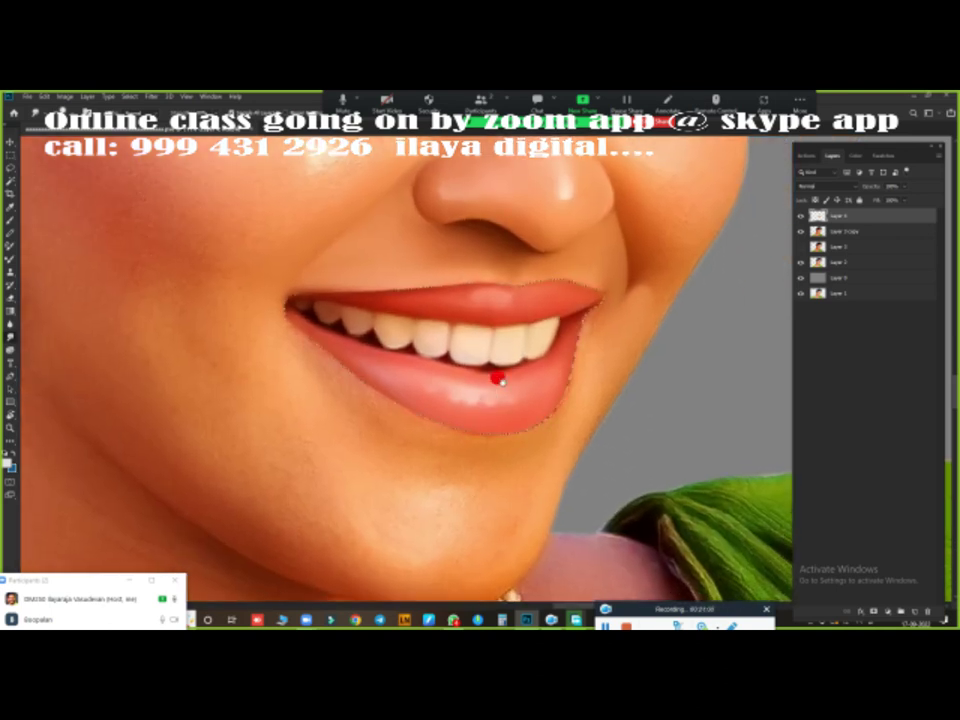
scroll(497, 378, up, 1)
scroll(484, 399, up, 1)
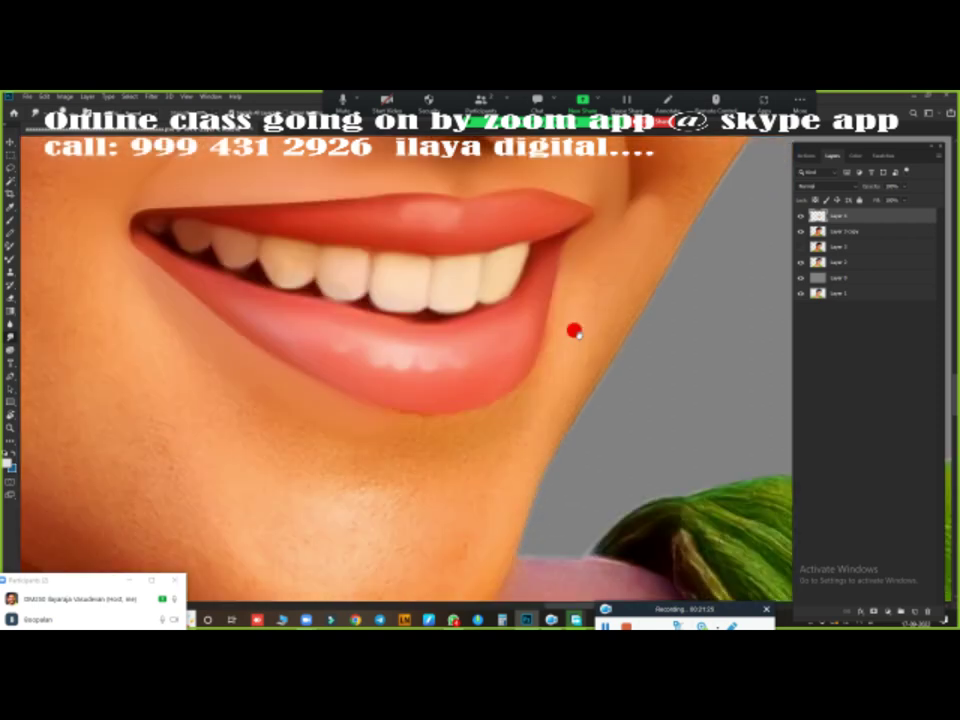
scroll(565, 360, down, 5)
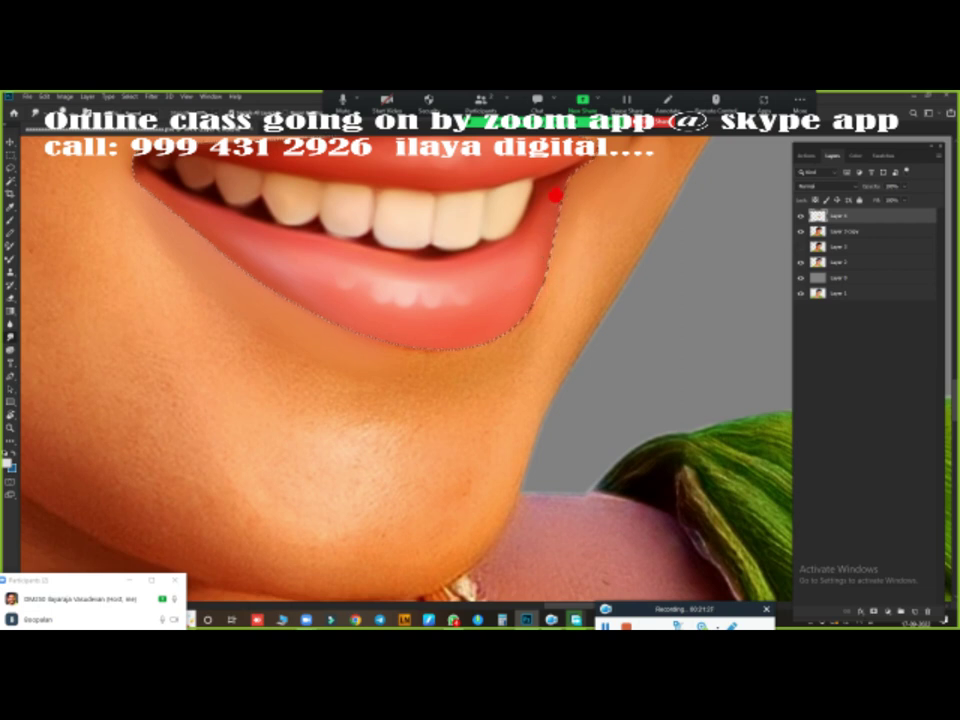
mouse_move(586, 166)
mouse_down()
mouse_move(458, 352)
mouse_move(454, 339)
mouse_move(411, 372)
mouse_move(523, 300)
mouse_move(538, 266)
mouse_move(512, 339)
mouse_move(420, 394)
mouse_move(504, 354)
mouse_move(463, 349)
mouse_move(469, 394)
mouse_move(446, 362)
mouse_move(484, 444)
mouse_move(483, 406)
mouse_move(494, 403)
mouse_move(476, 332)
mouse_move(146, 241)
mouse_up()
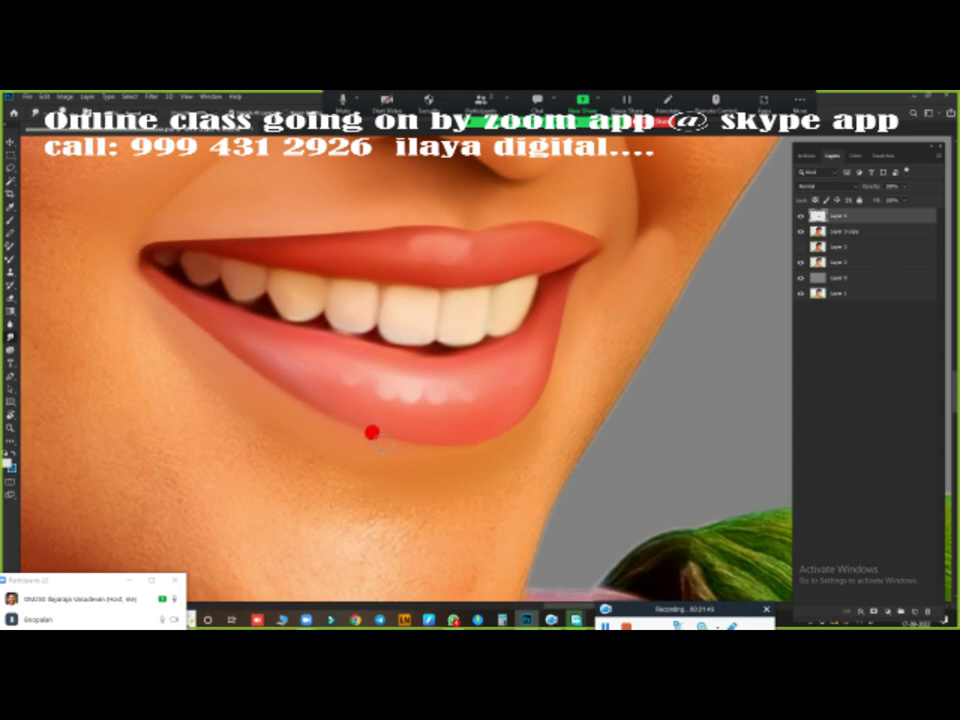
mouse_move(476, 437)
mouse_down()
mouse_move(396, 435)
mouse_move(535, 394)
mouse_up()
mouse_move(477, 425)
mouse_down()
mouse_move(377, 429)
mouse_move(534, 377)
mouse_move(547, 315)
mouse_move(527, 388)
mouse_move(566, 260)
mouse_move(551, 271)
mouse_move(499, 223)
mouse_move(572, 229)
mouse_move(397, 229)
mouse_move(321, 215)
mouse_up()
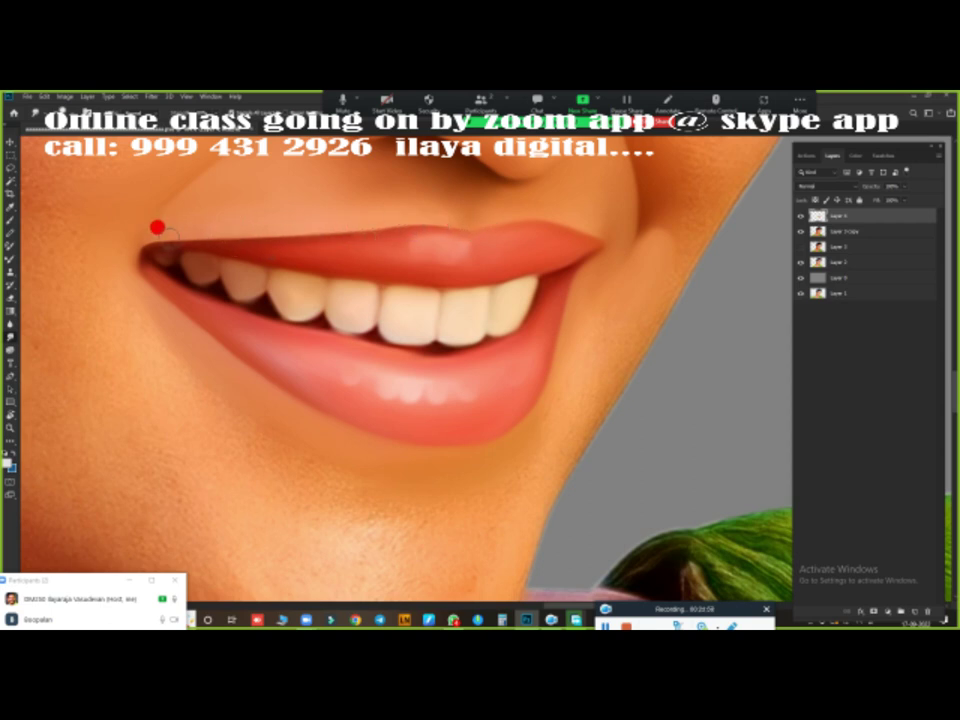
- Smooth the upper lip and its edge to the mouth corner, then blend the lower lip further
mouse_move(256, 232)
mouse_down()
mouse_move(450, 216)
mouse_move(396, 232)
mouse_up()
drag(324, 254, 146, 259)
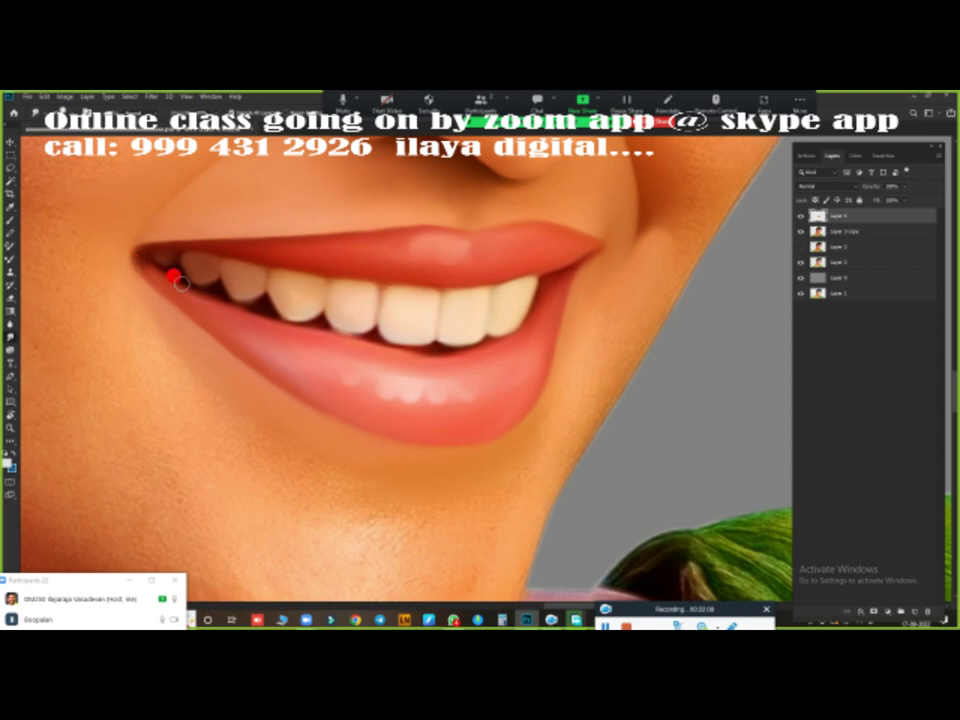
drag(414, 376, 450, 392)
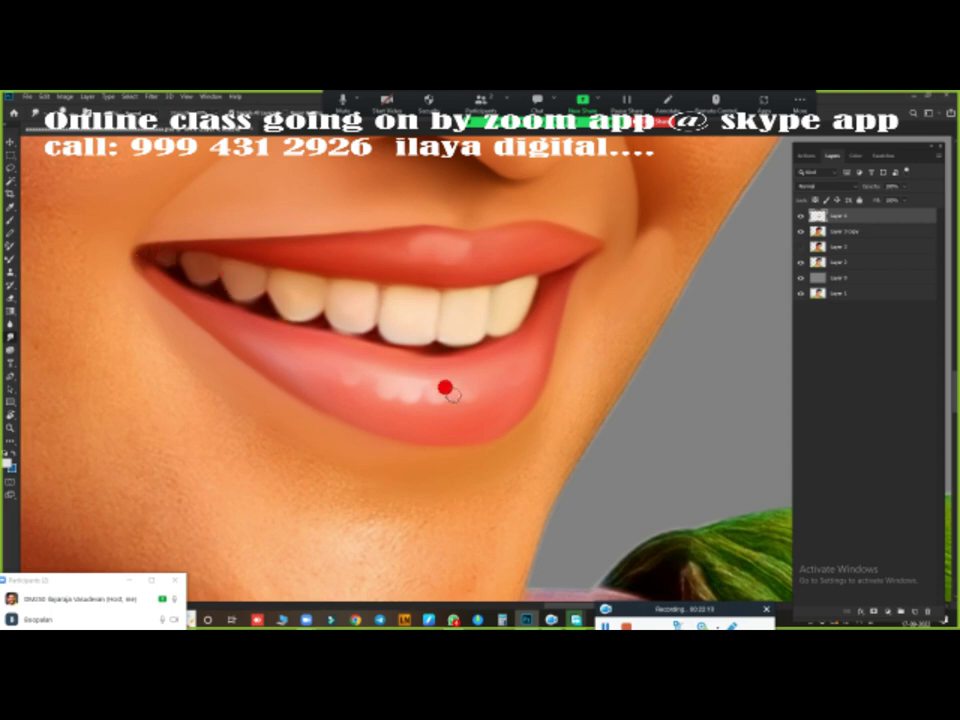
scroll(483, 411, down, 5)
scroll(420, 414, up, 2)
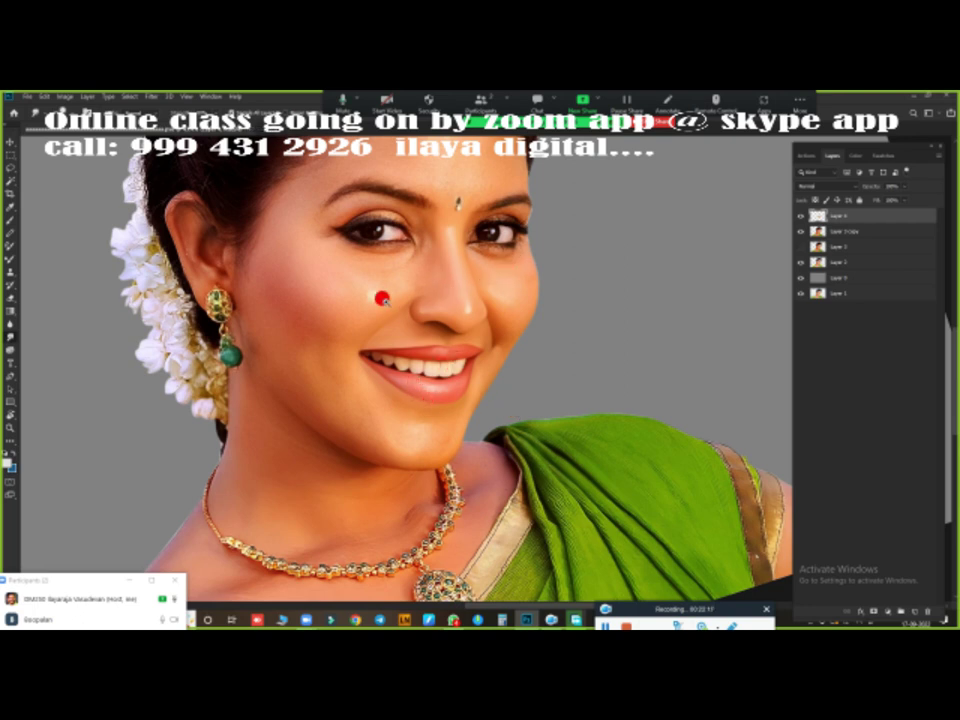
- Zoom in close on the eyes and nose, framing more of the brow above the eye
scroll(395, 308, up, 2)
scroll(480, 285, up, 2)
drag(559, 251, 324, 424)
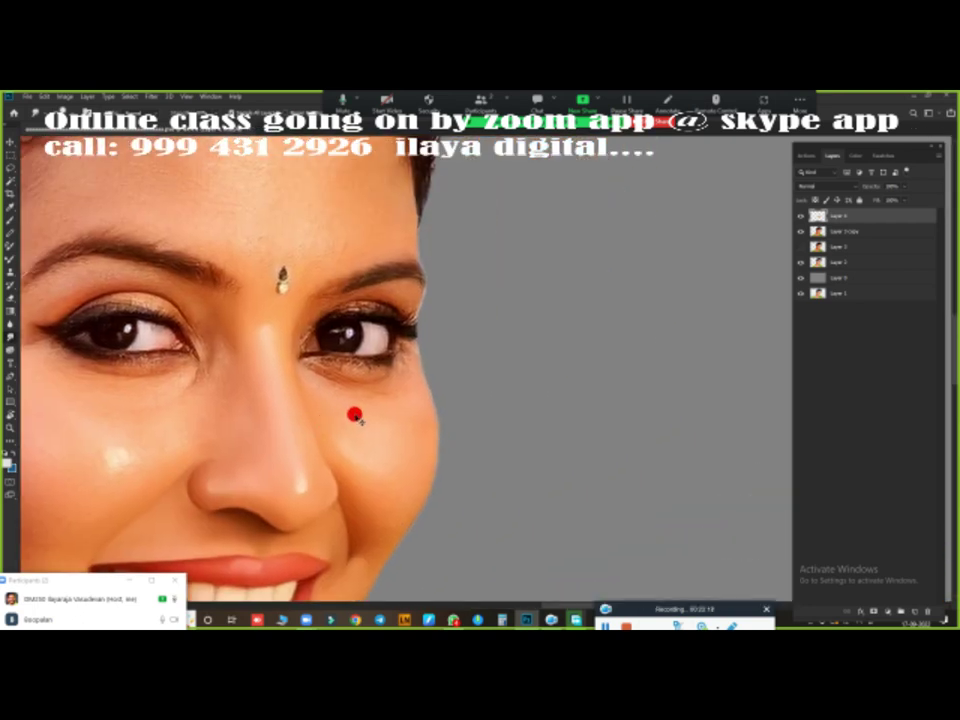
scroll(390, 396, up, 1)
scroll(405, 393, up, 2)
scroll(534, 362, up, 1)
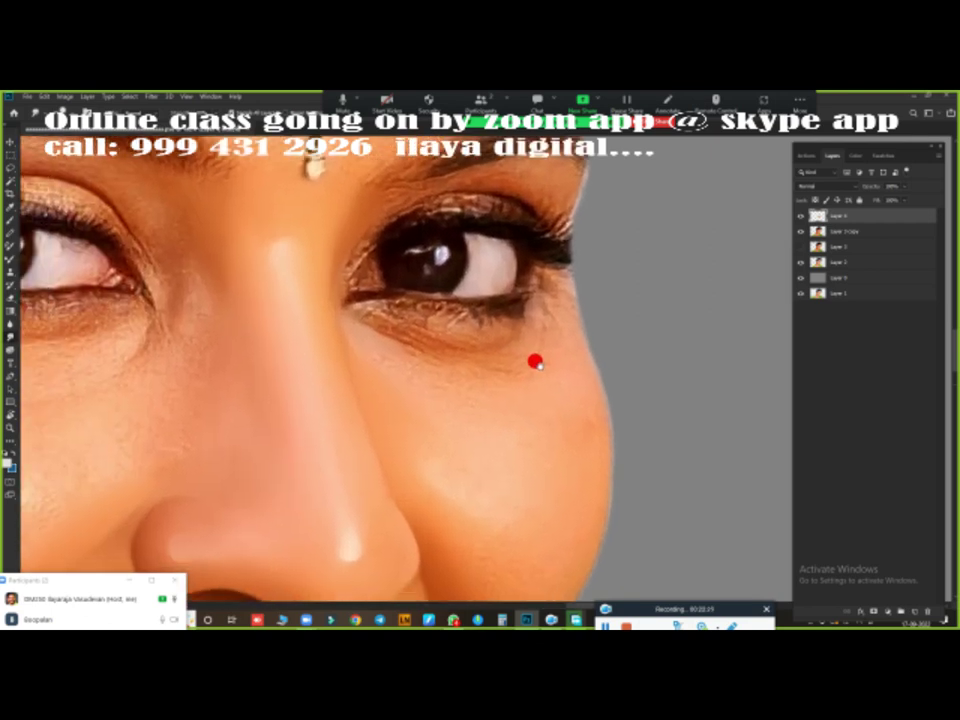
drag(475, 344, 482, 384)
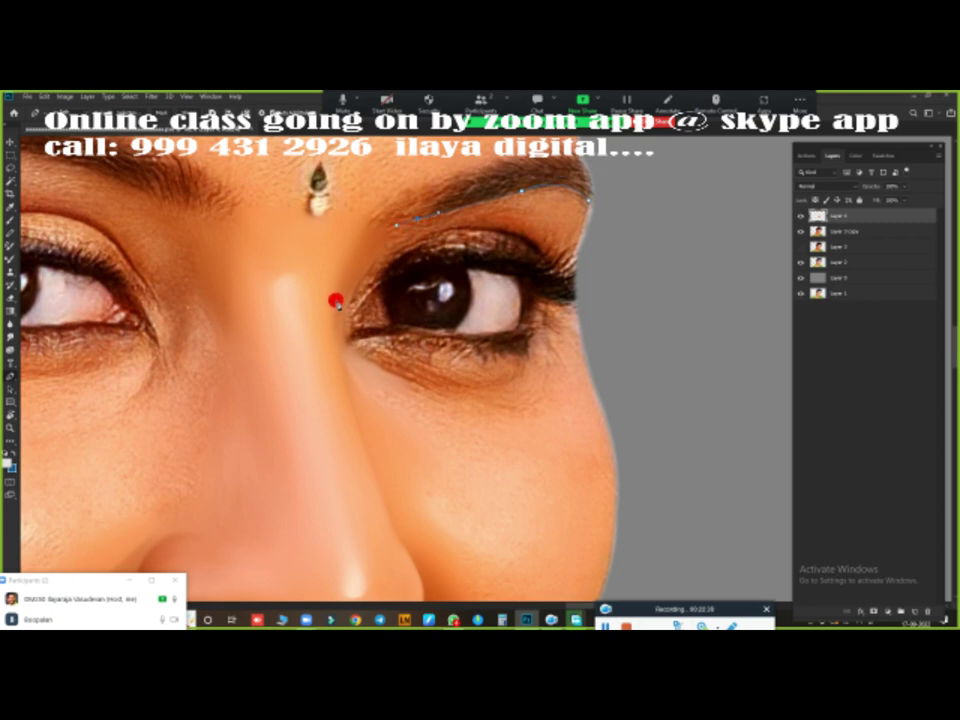
- Hide Layer 4 and curve the pen path over the nose bridge and around the inner eye corner
mouse_move(335, 310)
mouse_down()
mouse_move(320, 399)
mouse_move(355, 338)
mouse_up()
click(799, 216)
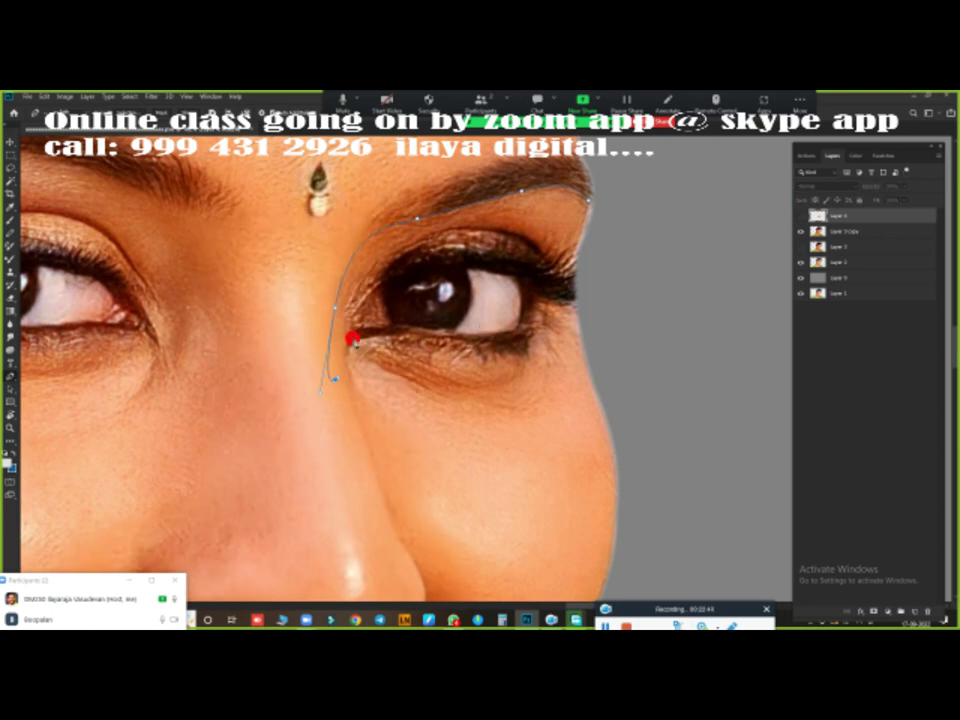
drag(348, 342, 398, 257)
scroll(412, 330, down, 2)
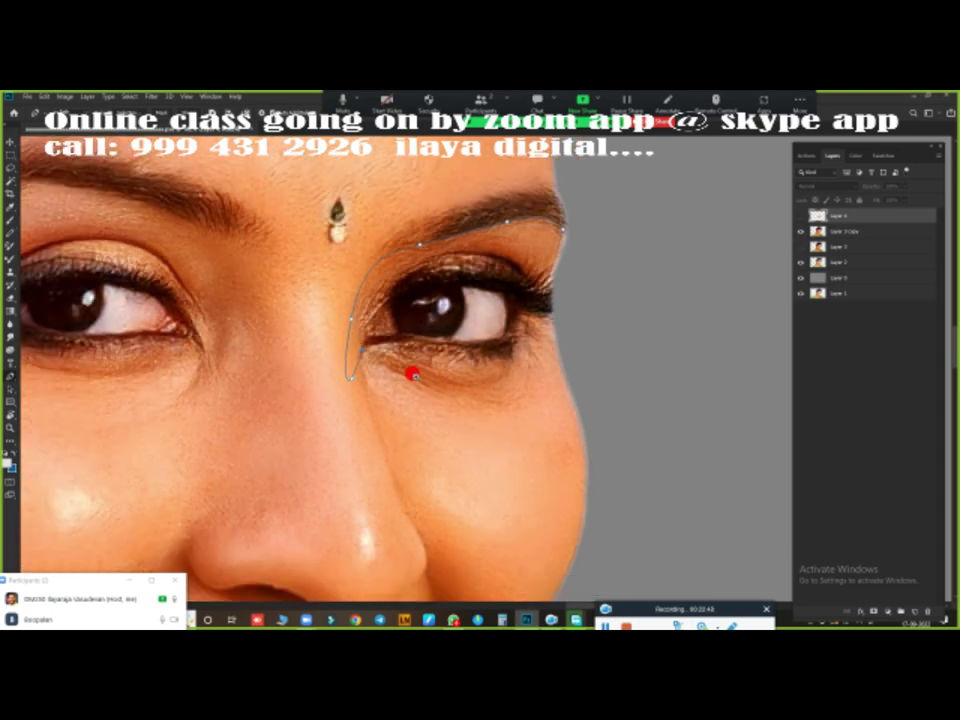
scroll(400, 375, down, 2)
scroll(420, 385, up, 3)
scroll(400, 320, up, 1)
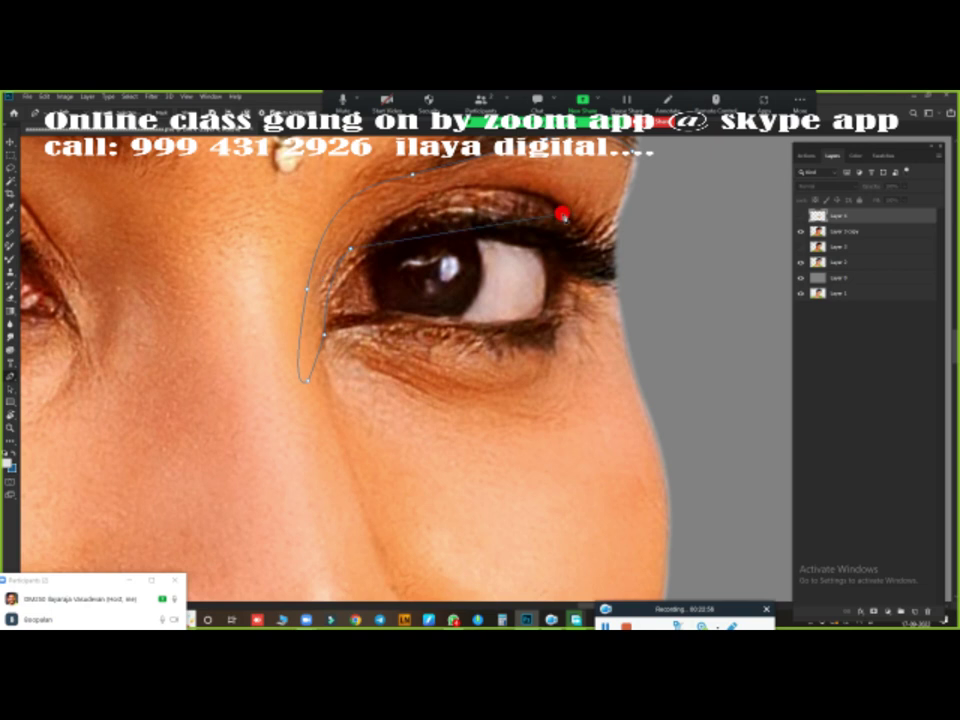
- Extend the path along the upper eyelid to the outer corner, load it as a selection, and show Layer 4 again
drag(563, 214, 683, 289)
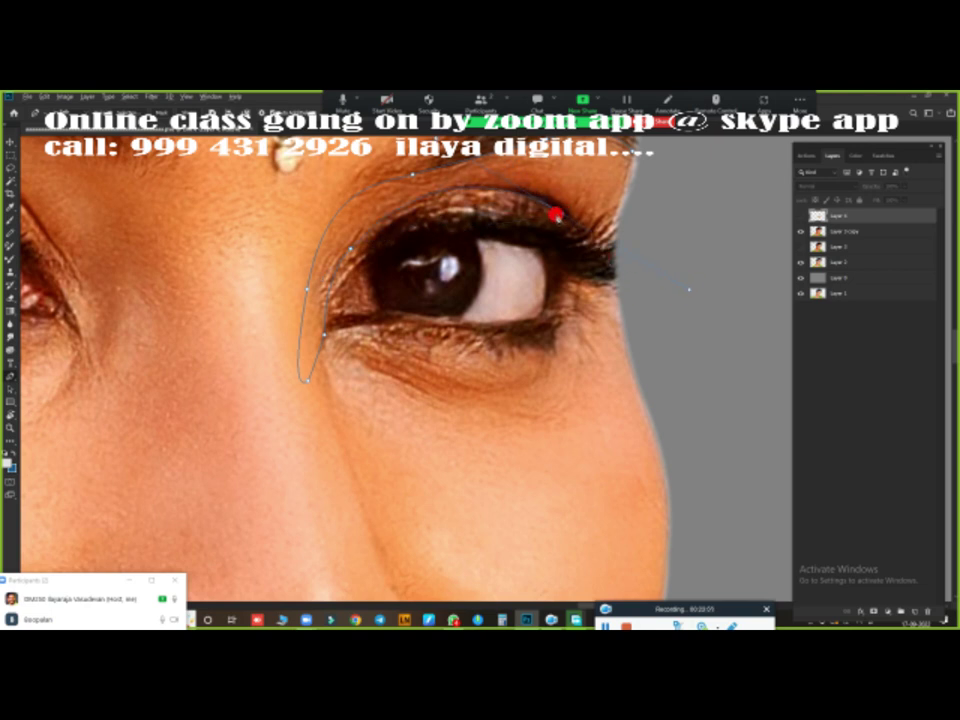
click(598, 268)
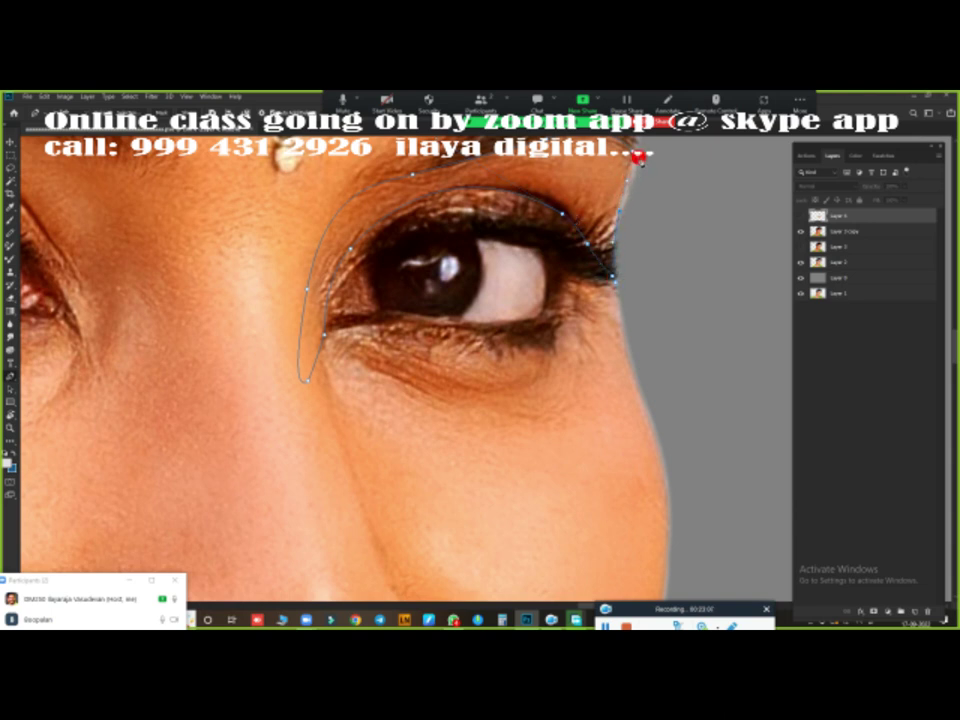
scroll(630, 147, up, 1)
scroll(628, 155, up, 2)
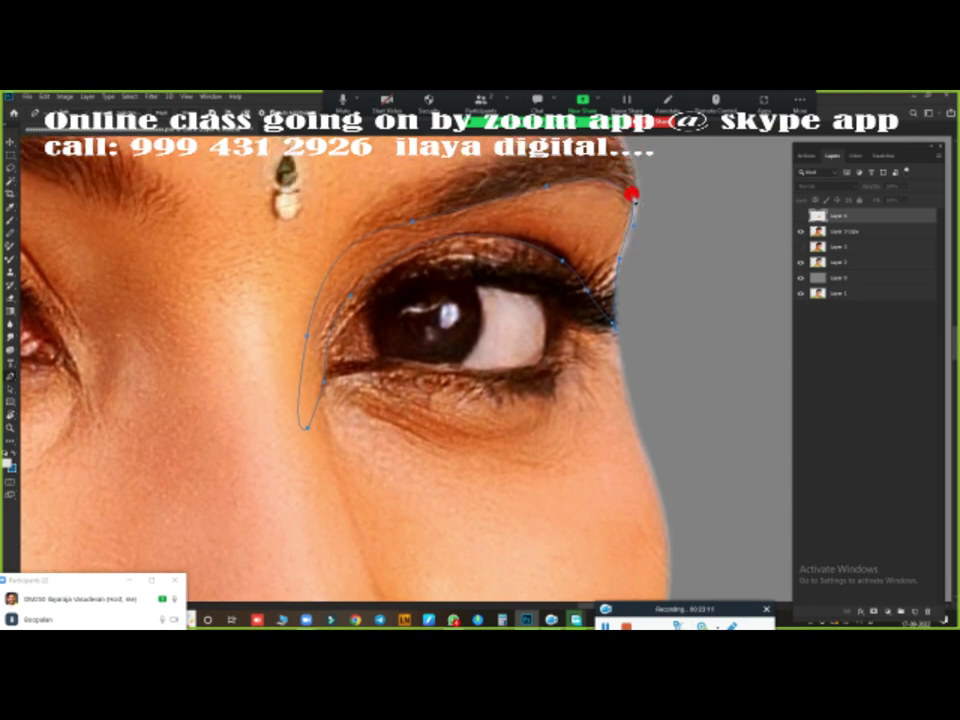
key(ctrl+Return)
click(799, 216)
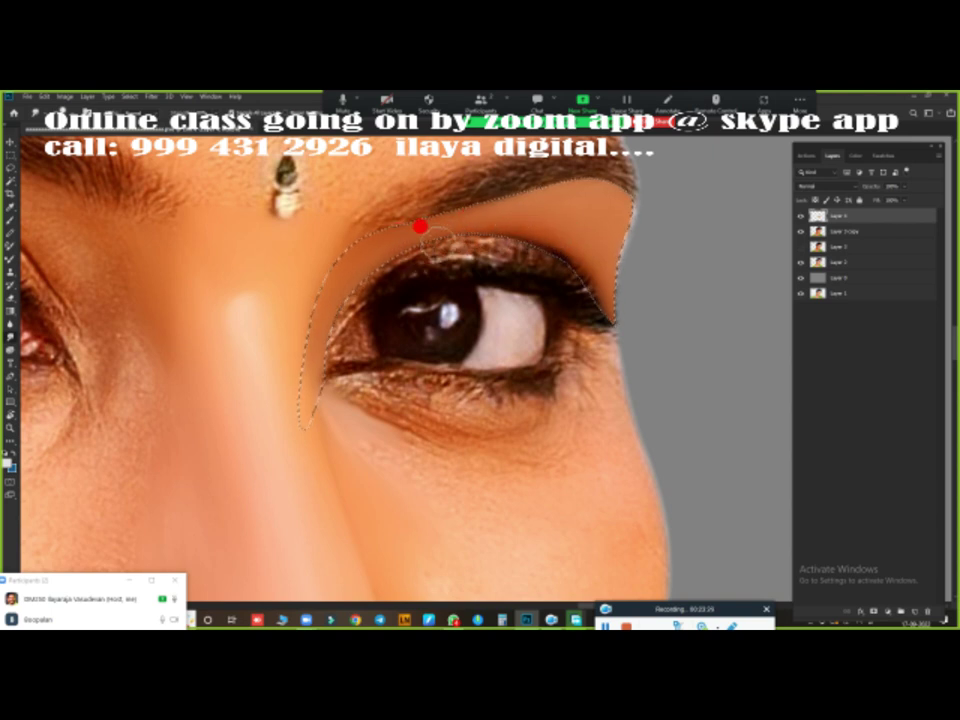
- Paint smooth skin tone across the selected eyelid and the skin above its outer end
mouse_move(515, 225)
mouse_down()
mouse_move(590, 278)
mouse_move(605, 321)
mouse_move(532, 246)
mouse_move(514, 251)
mouse_up()
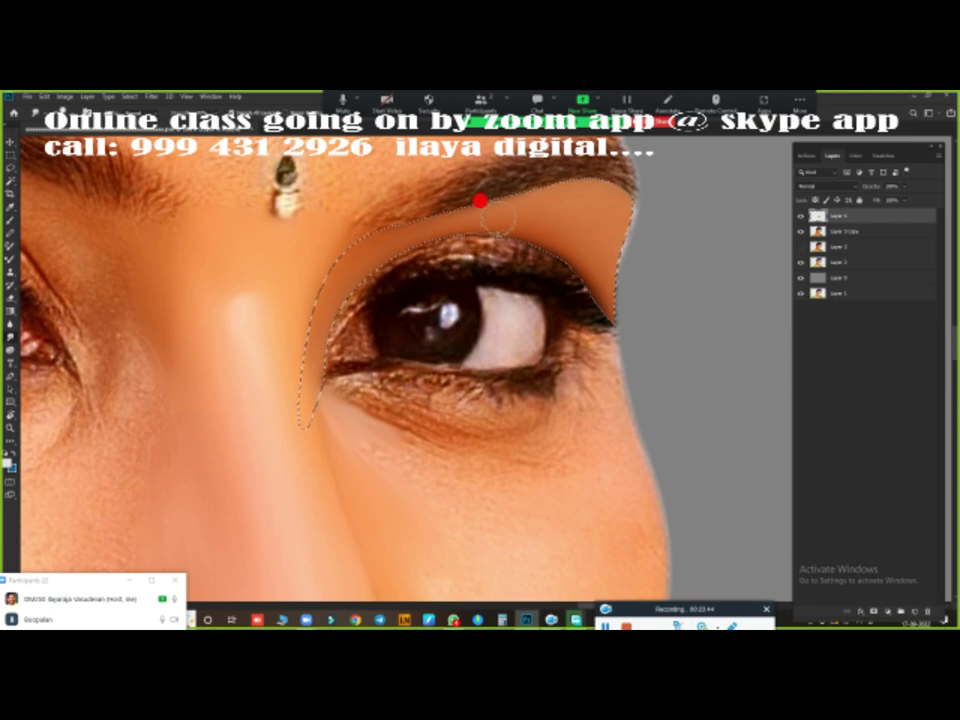
drag(480, 200, 561, 242)
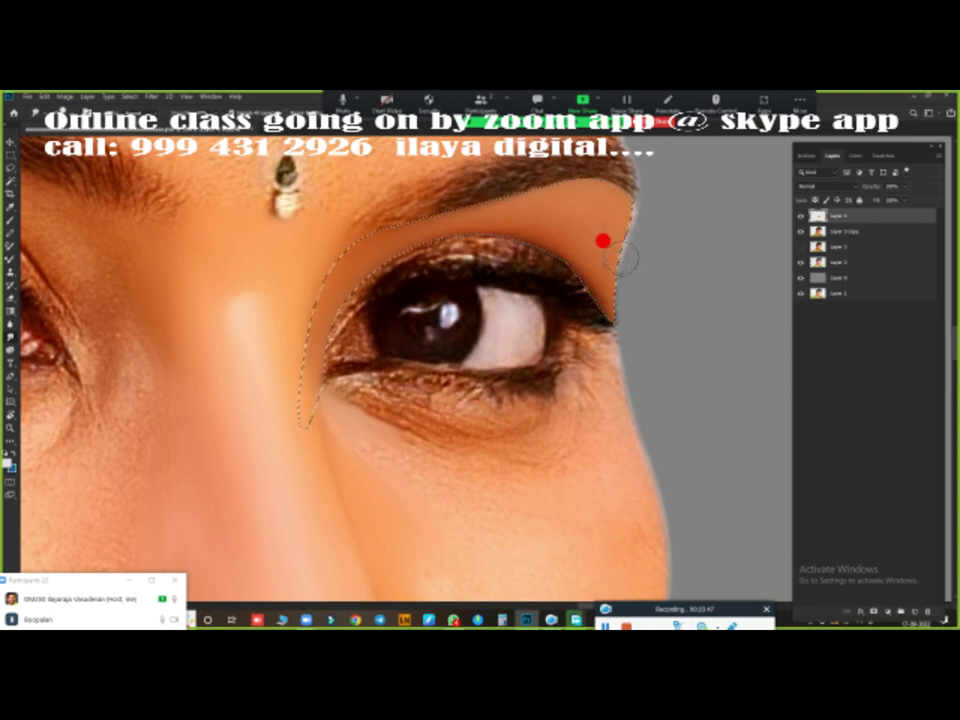
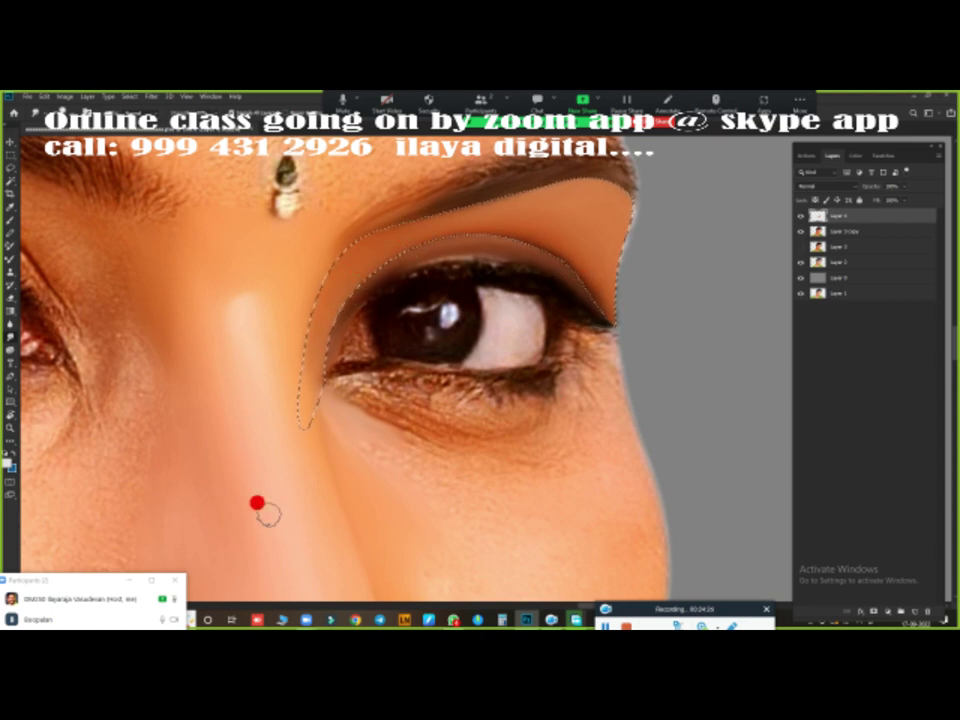
- Deselect the eyelid and hide Layer 4 to reveal the original textured eye skin
key(ctrl+d)
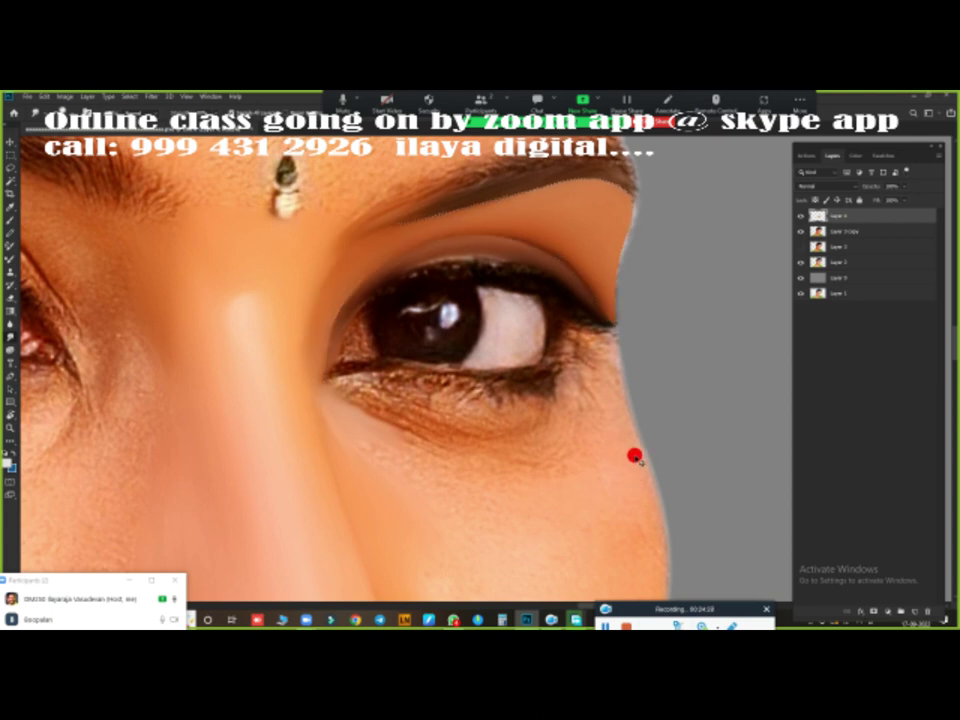
scroll(583, 388, down, 3)
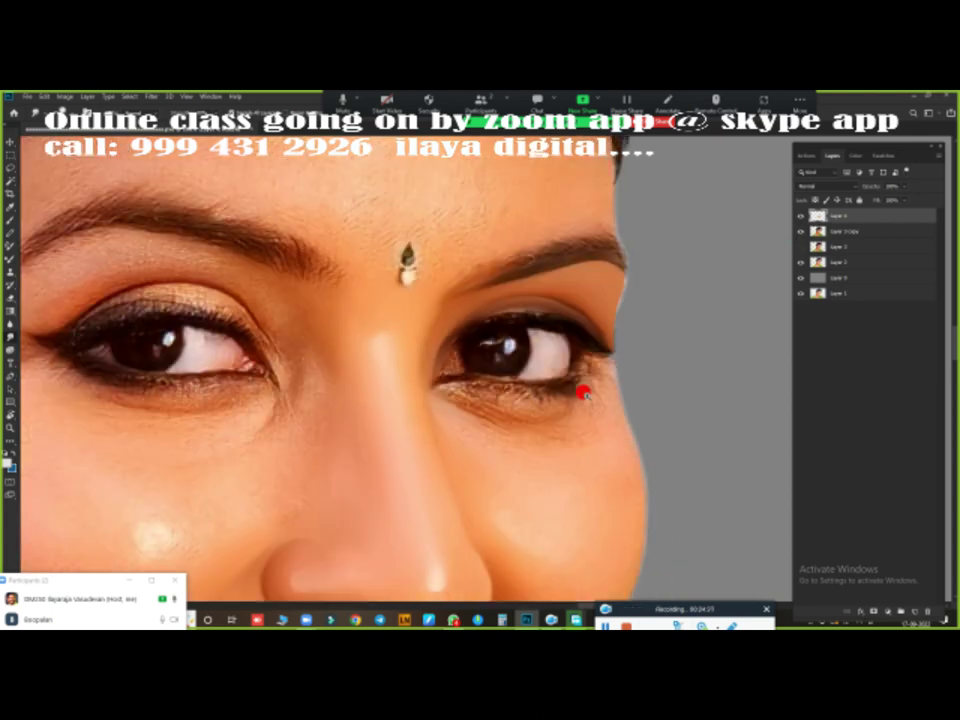
scroll(591, 379, down, 2)
scroll(525, 266, down, 3)
scroll(545, 282, up, 5)
scroll(545, 282, up, 3)
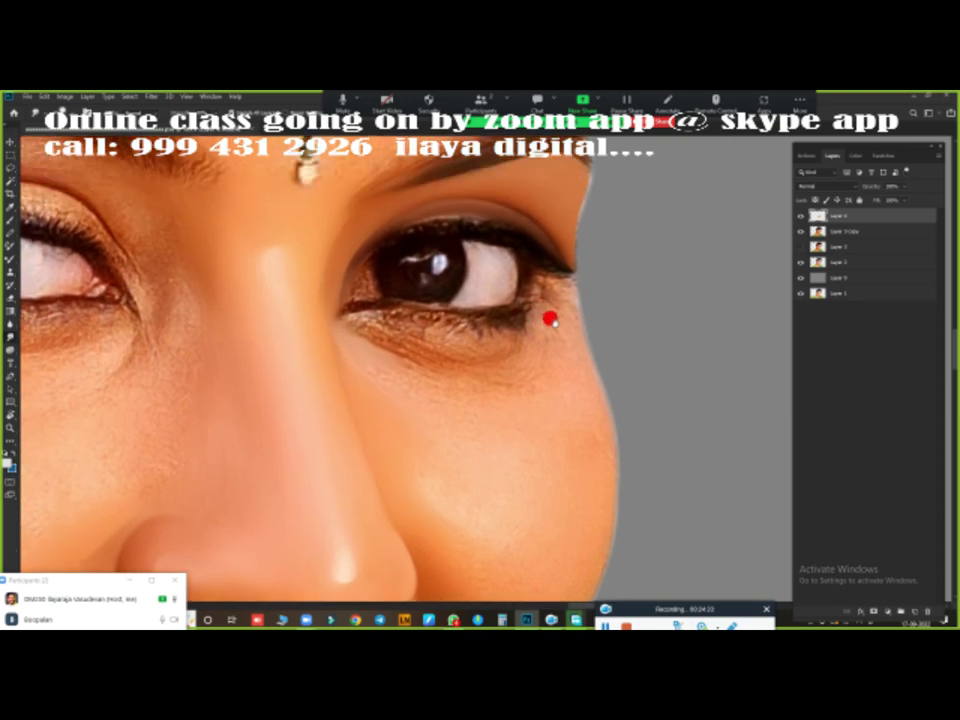
scroll(551, 317, up, 1)
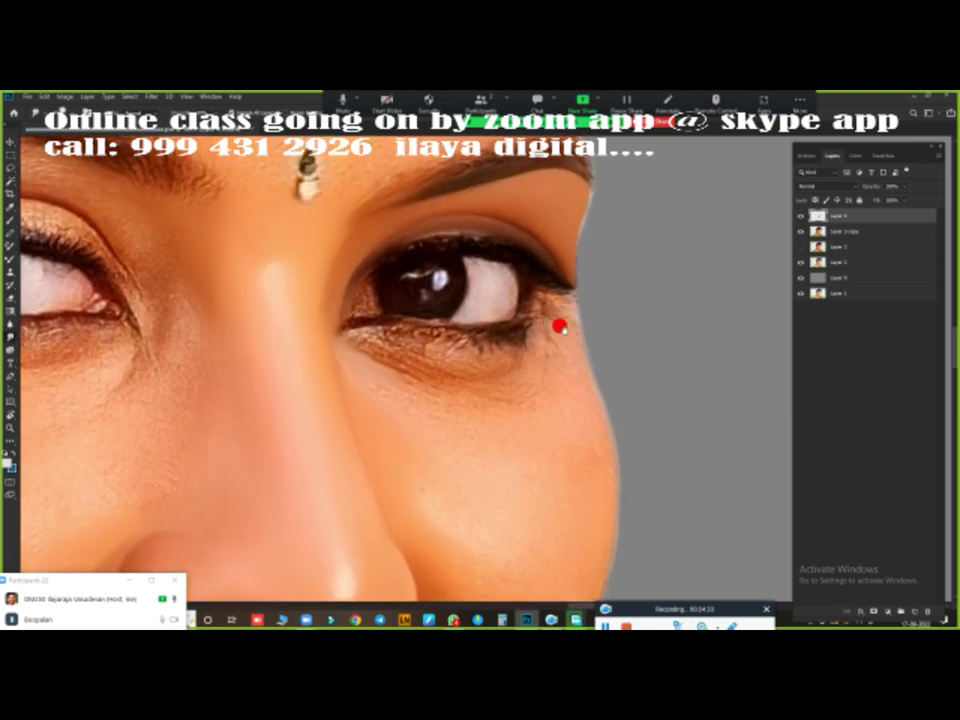
click(800, 216)
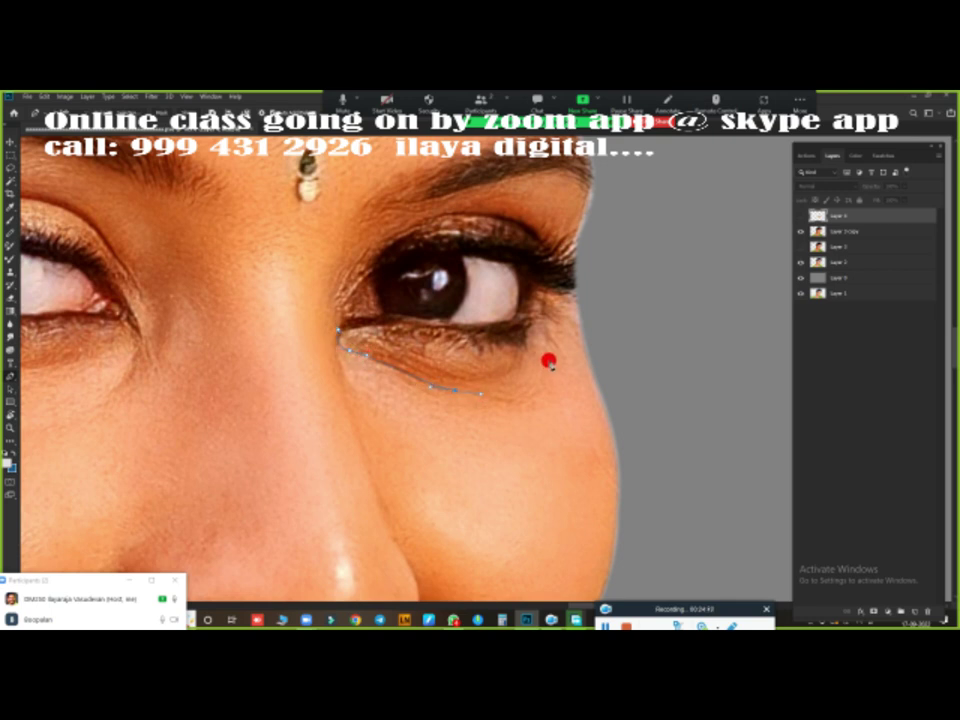
- Pen-trace the under-eye curve toward the outer eye corner, redoing the first points
drag(549, 362, 564, 321)
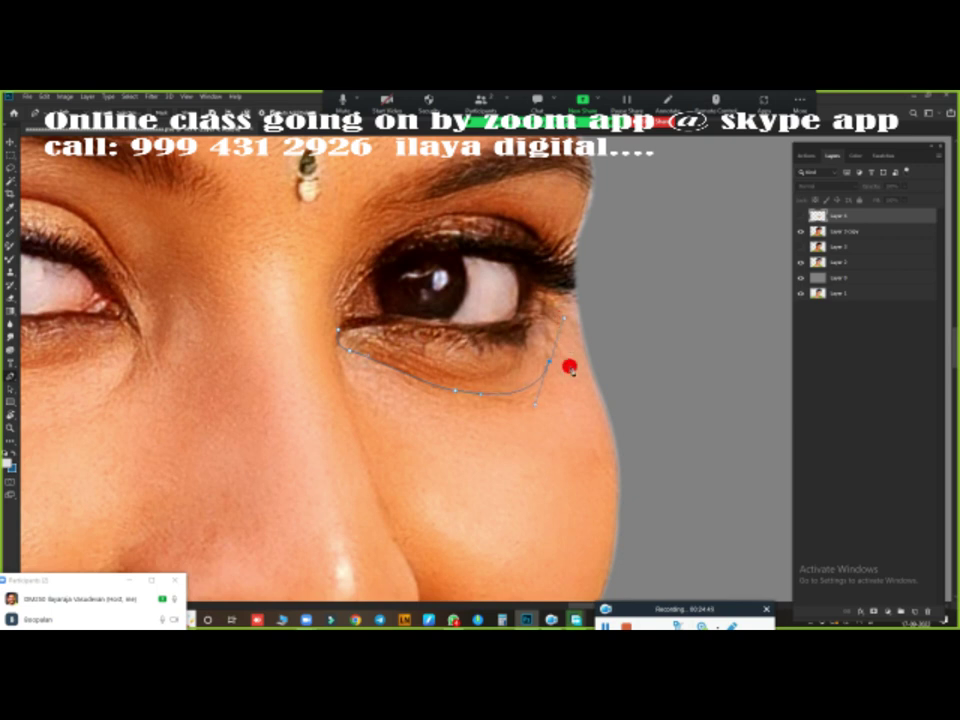
scroll(556, 370, down, 2)
scroll(550, 376, up, 1)
scroll(562, 377, up, 2)
key(ctrl+z)
key(ctrl+z)
key(ctrl+z)
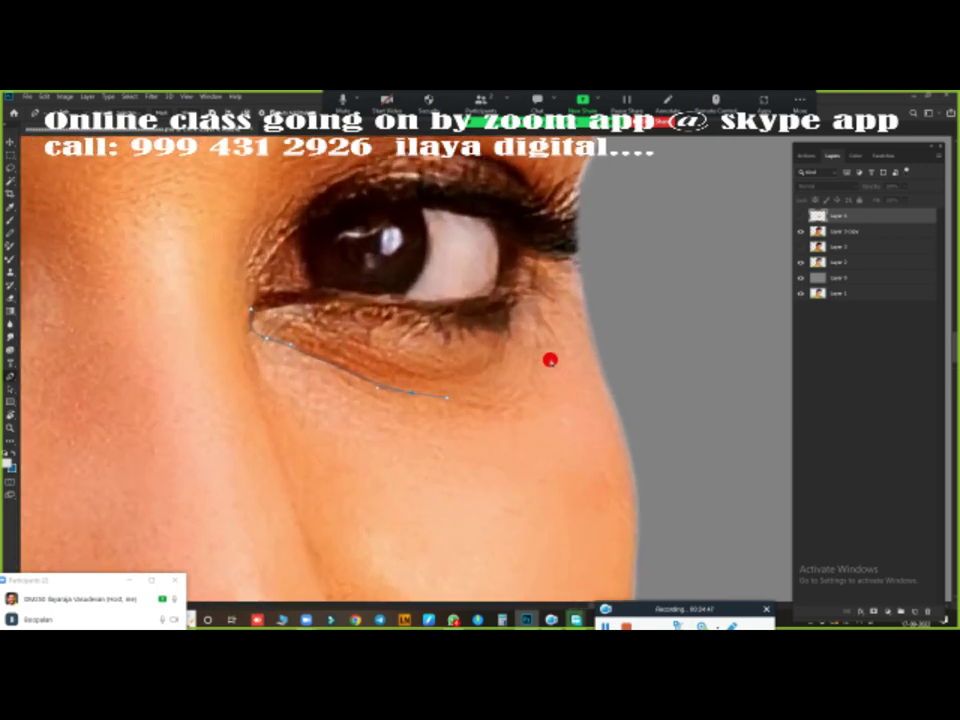
click(381, 397)
mouse_move(412, 388)
mouse_down()
mouse_move(447, 382)
mouse_move(462, 392)
mouse_up()
drag(520, 340, 542, 308)
- Close the path around the upper cheek and load it as a selection
scroll(583, 380, down, 3)
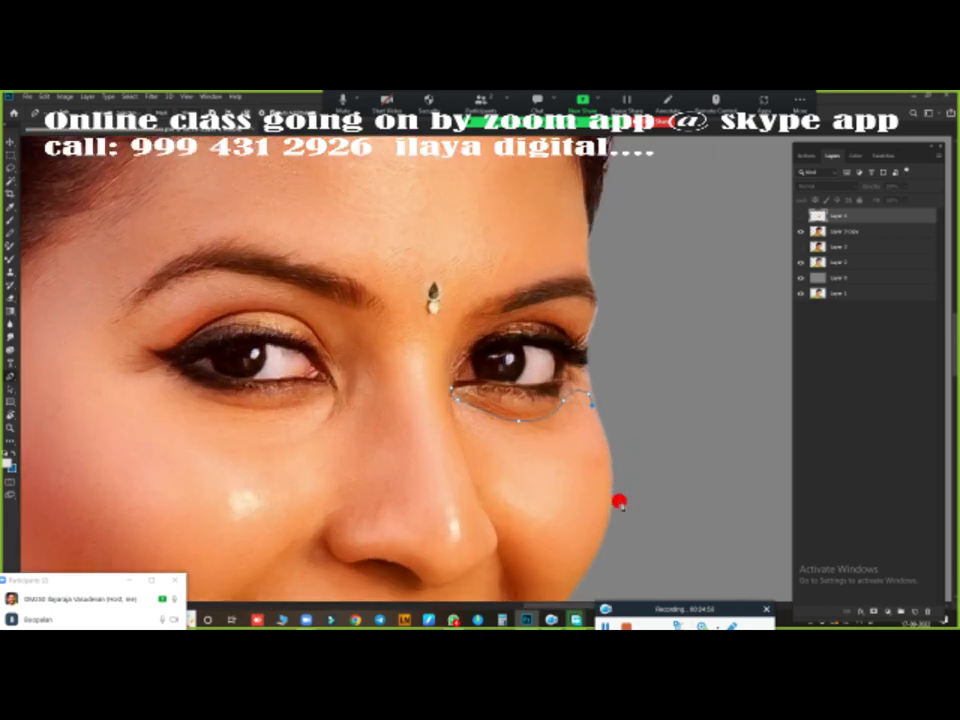
scroll(570, 343, down, 3)
scroll(540, 326, down, 2)
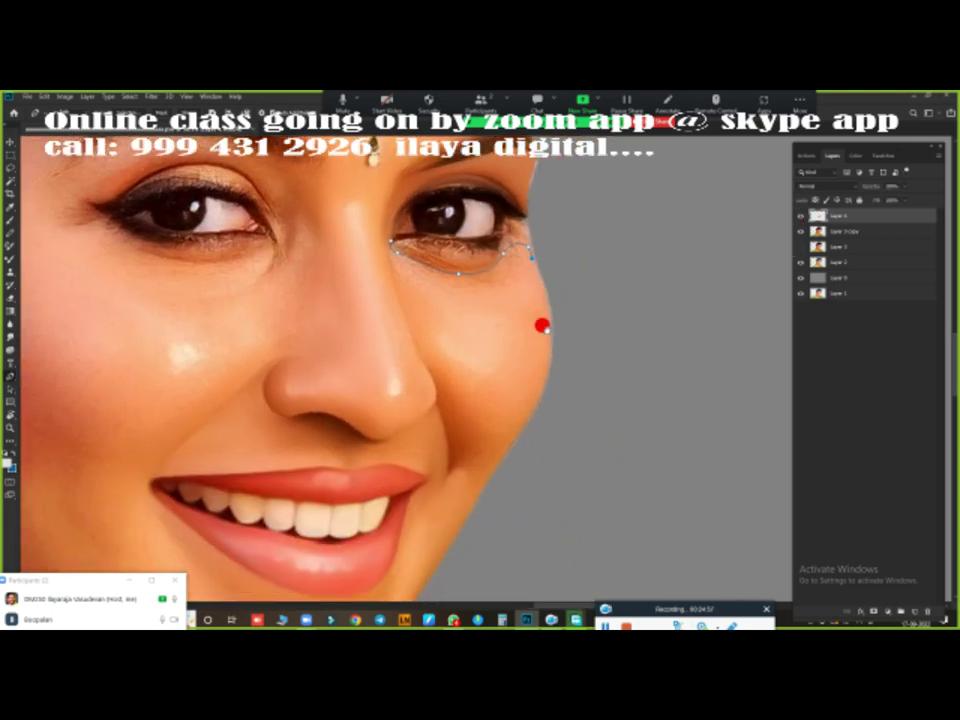
drag(540, 268, 512, 328)
click(459, 315)
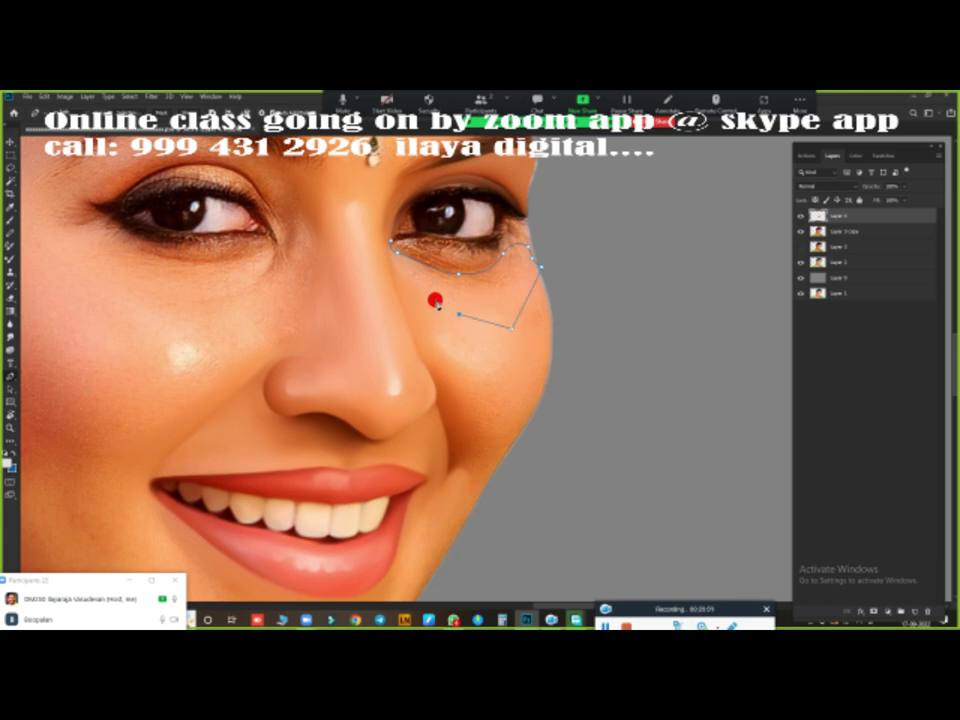
click(427, 294)
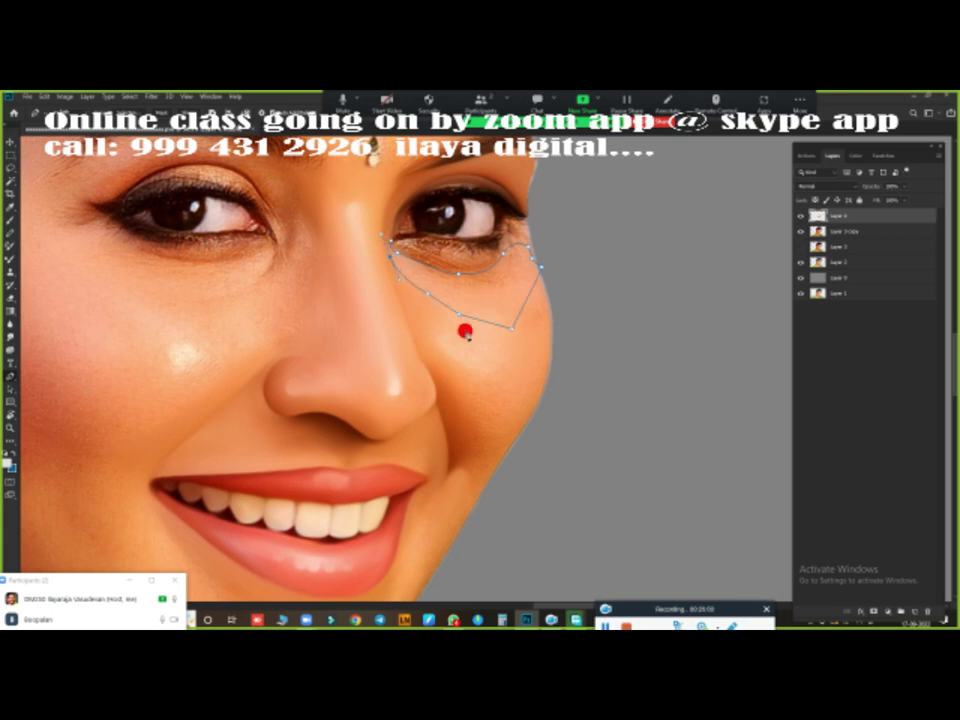
key(ctrl+Return)
scroll(470, 318, up, 5)
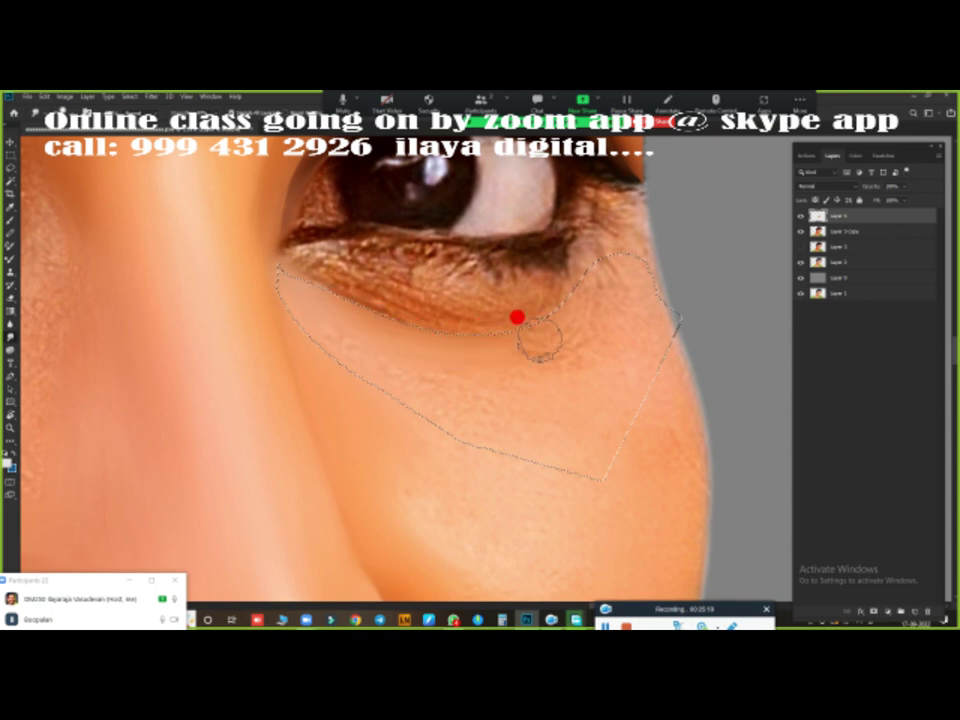
- Smudge the selected under-eye skin and eye corner smooth, deselect, and pan to the eye and brow
drag(592, 257, 523, 323)
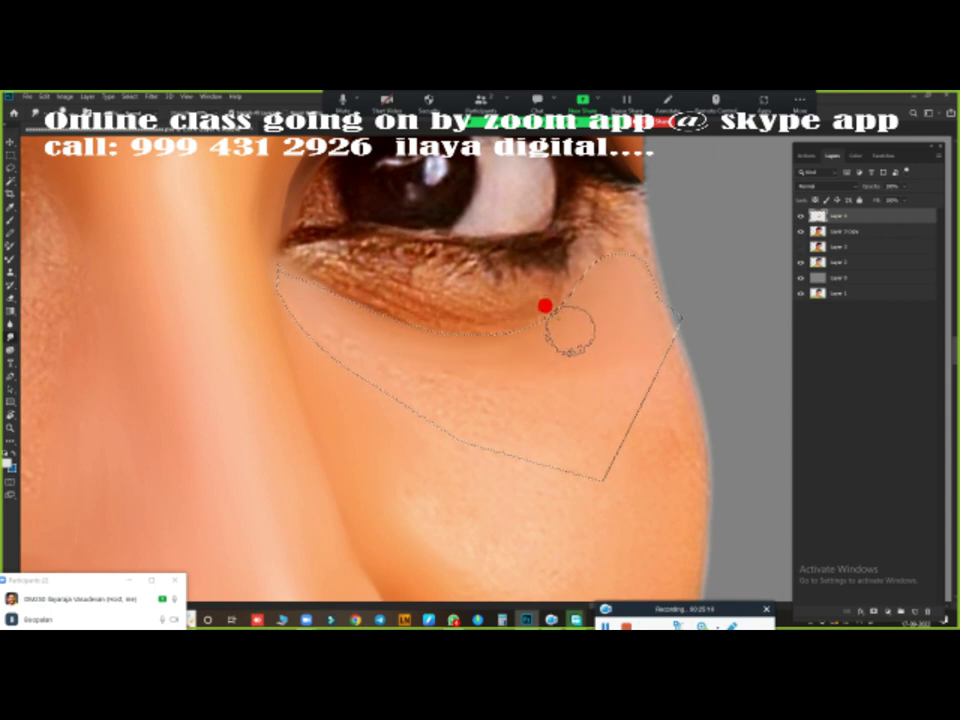
drag(266, 282, 448, 401)
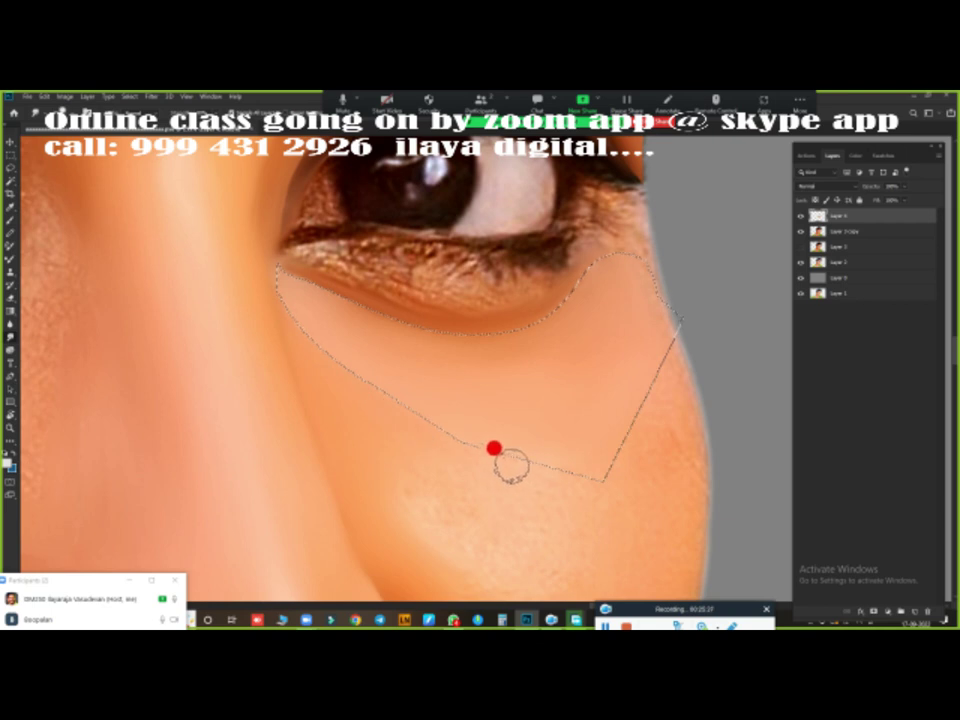
key(ctrl+d)
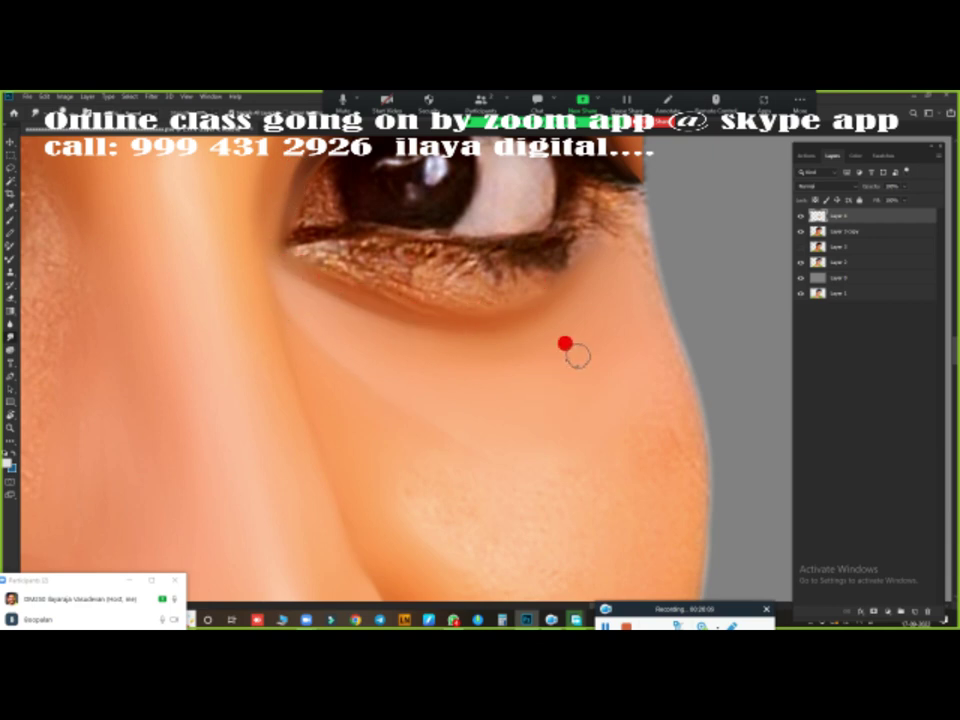
mouse_move(542, 298)
mouse_down()
mouse_move(517, 488)
mouse_move(537, 372)
mouse_up()
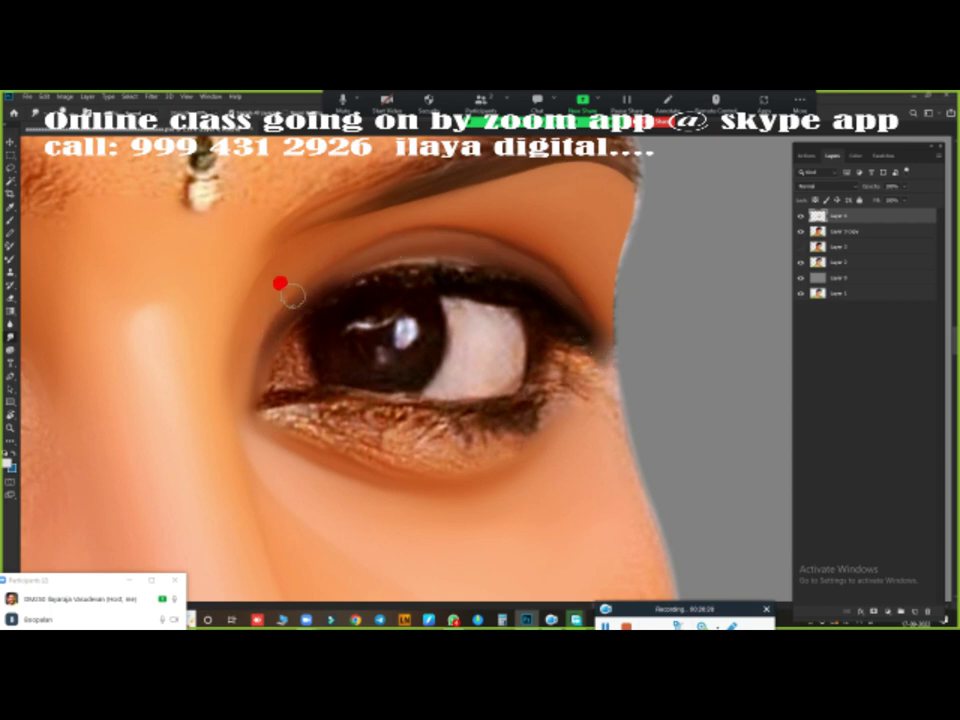
- Hide Layer 4, pen-trace the eye from inner corner over both lids, and make it a selection
scroll(577, 427, down, 1)
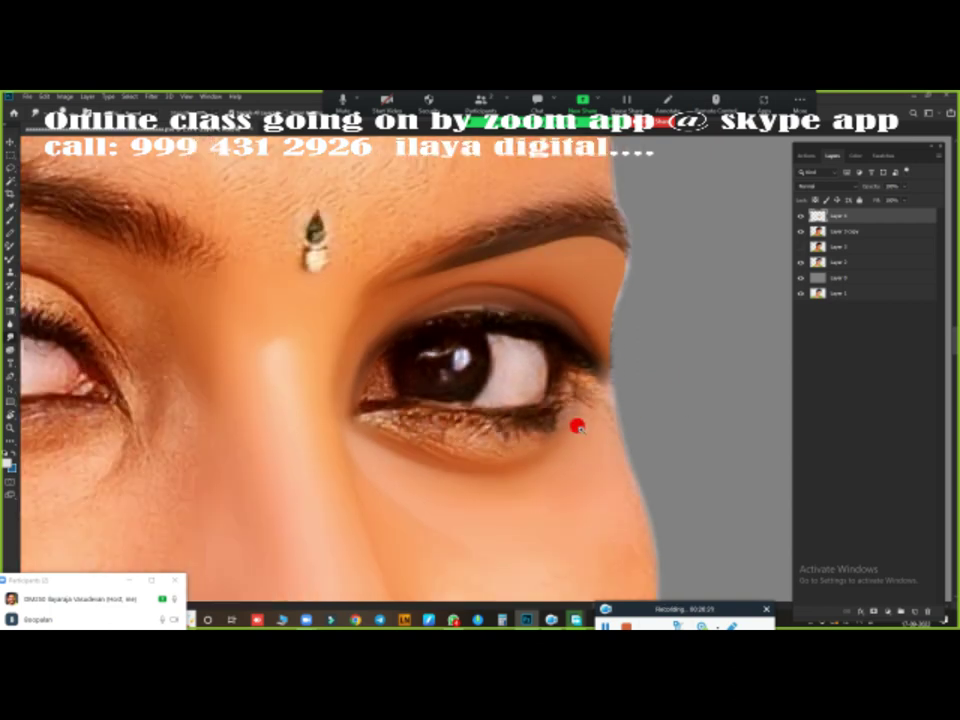
scroll(591, 420, up, 1)
scroll(608, 418, up, 1)
scroll(619, 354, up, 1)
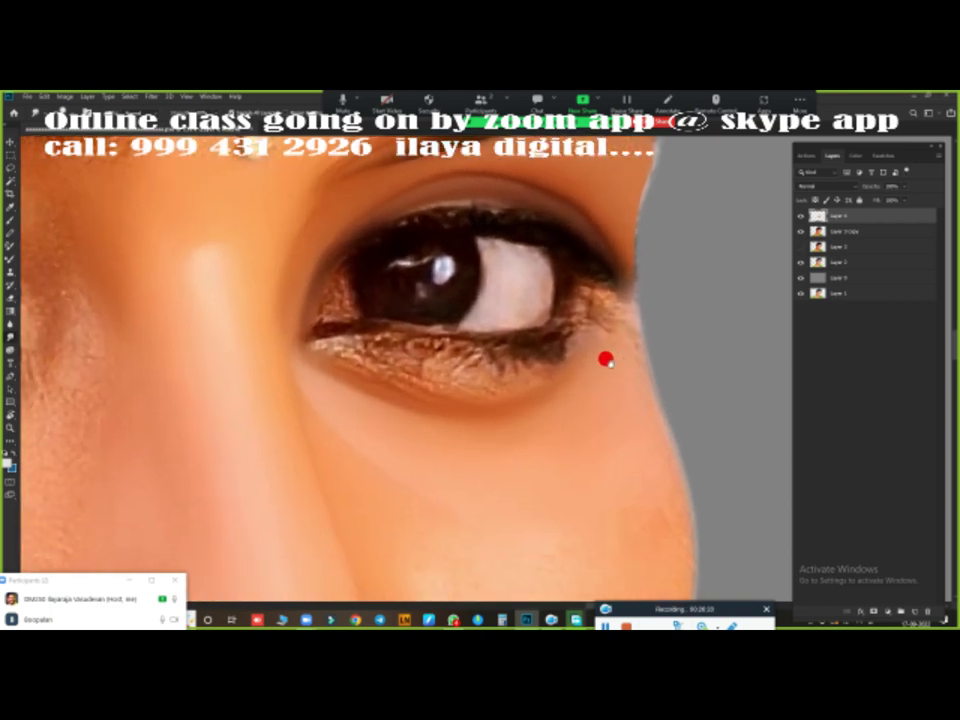
click(800, 215)
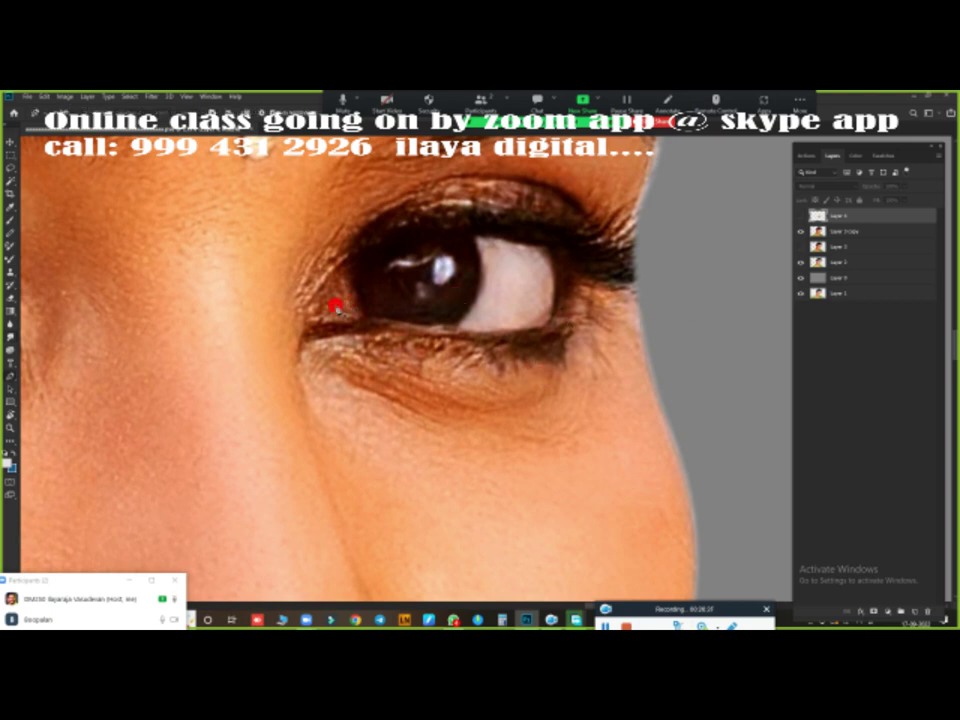
click(305, 341)
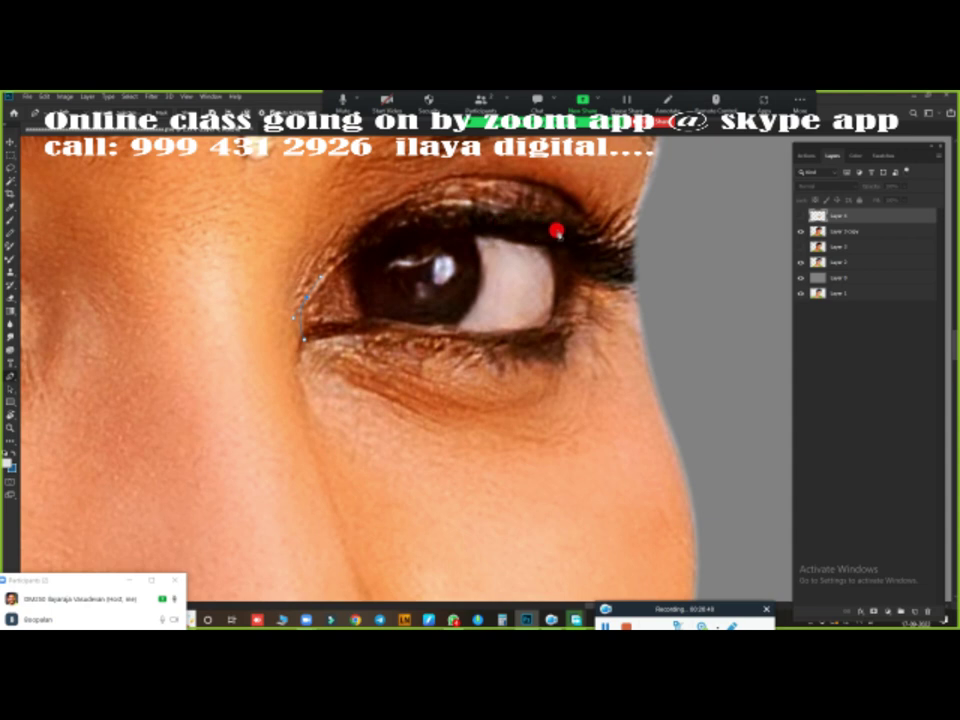
drag(557, 230, 606, 257)
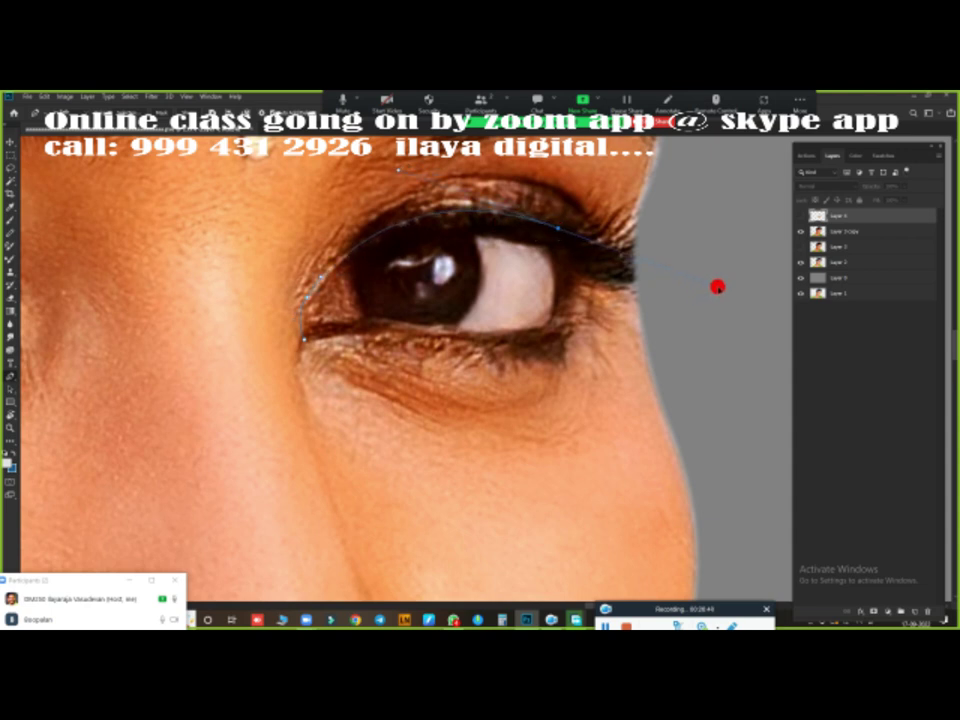
drag(730, 290, 725, 288)
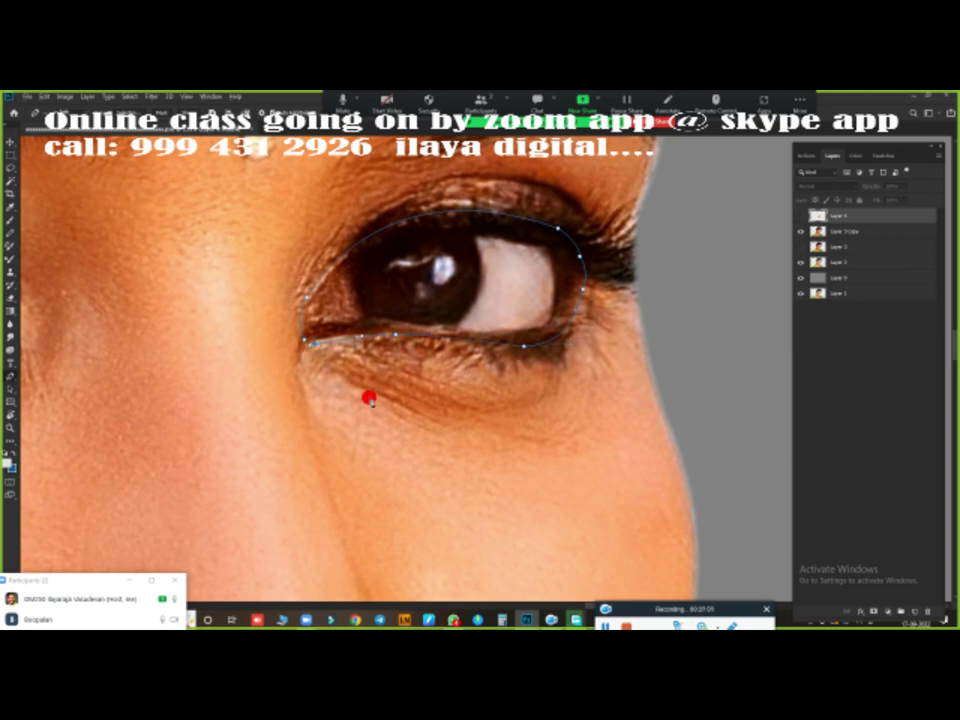
key(ctrl+Return)
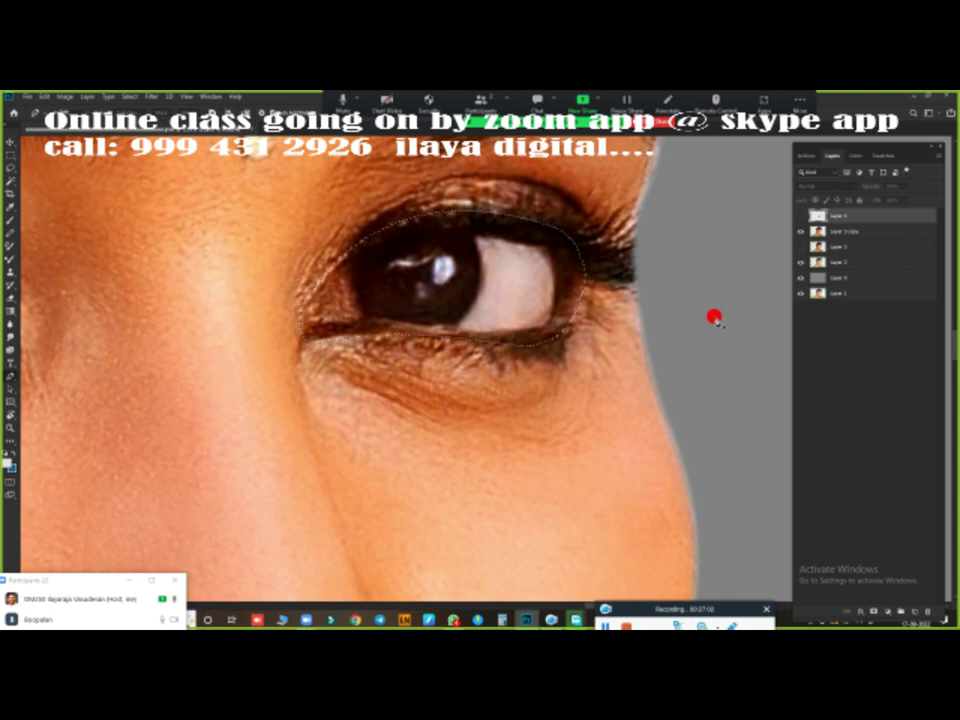
- Show Layer 4 and smudge the upper eyelid, inner lash edge and lower lid margin
click(799, 213)
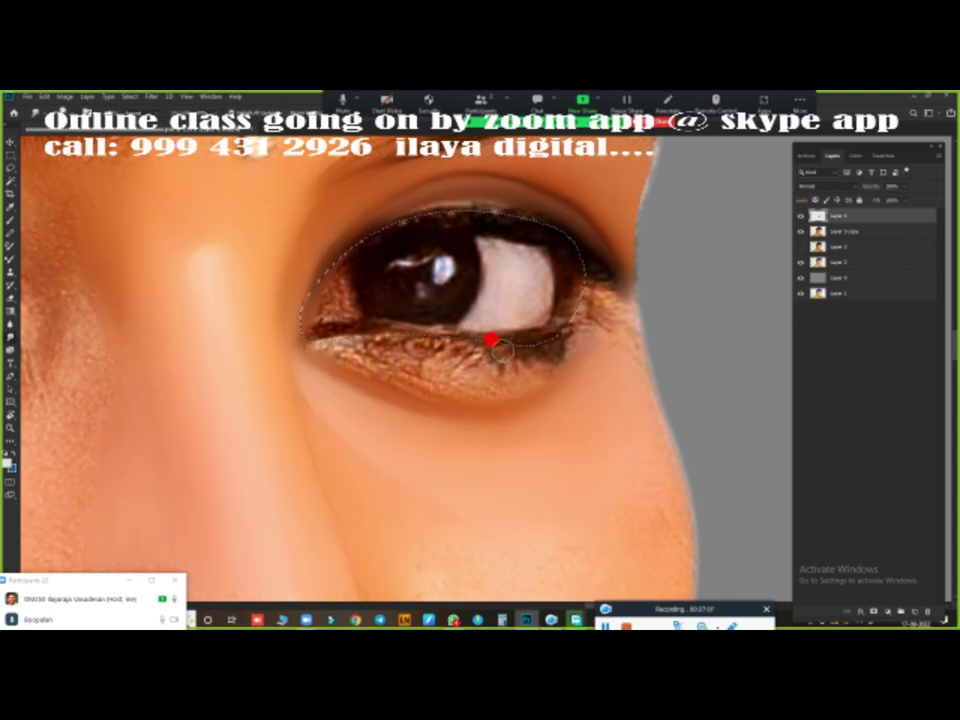
scroll(495, 345, up, 3)
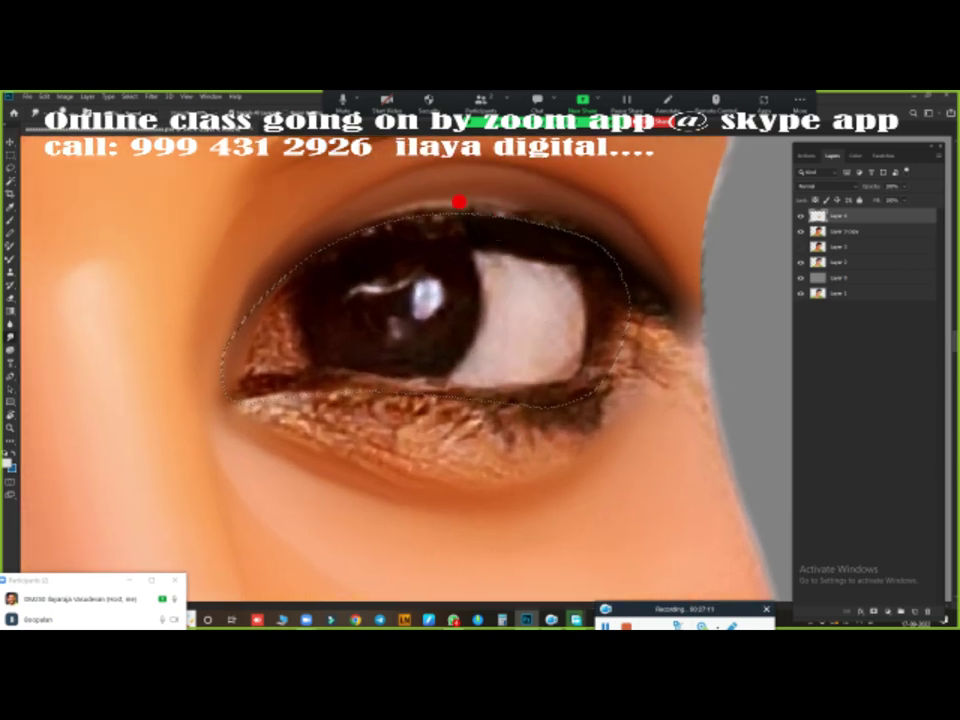
mouse_move(458, 201)
mouse_down()
mouse_move(576, 240)
mouse_move(459, 207)
mouse_move(372, 208)
mouse_up()
drag(283, 283, 256, 315)
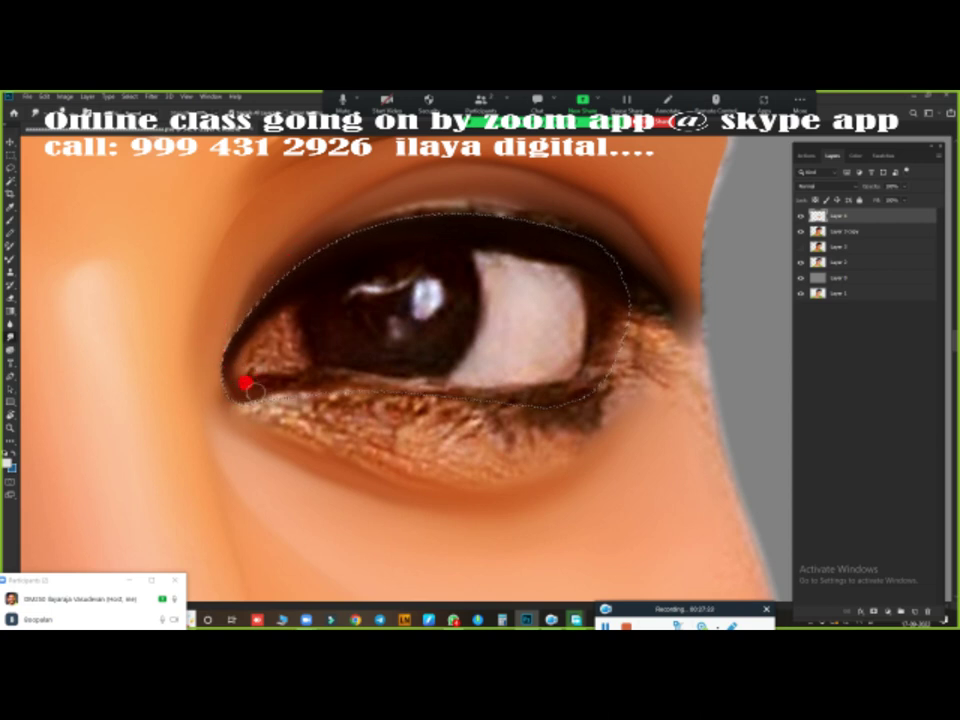
mouse_move(245, 382)
mouse_down()
mouse_move(301, 378)
mouse_move(284, 391)
mouse_up()
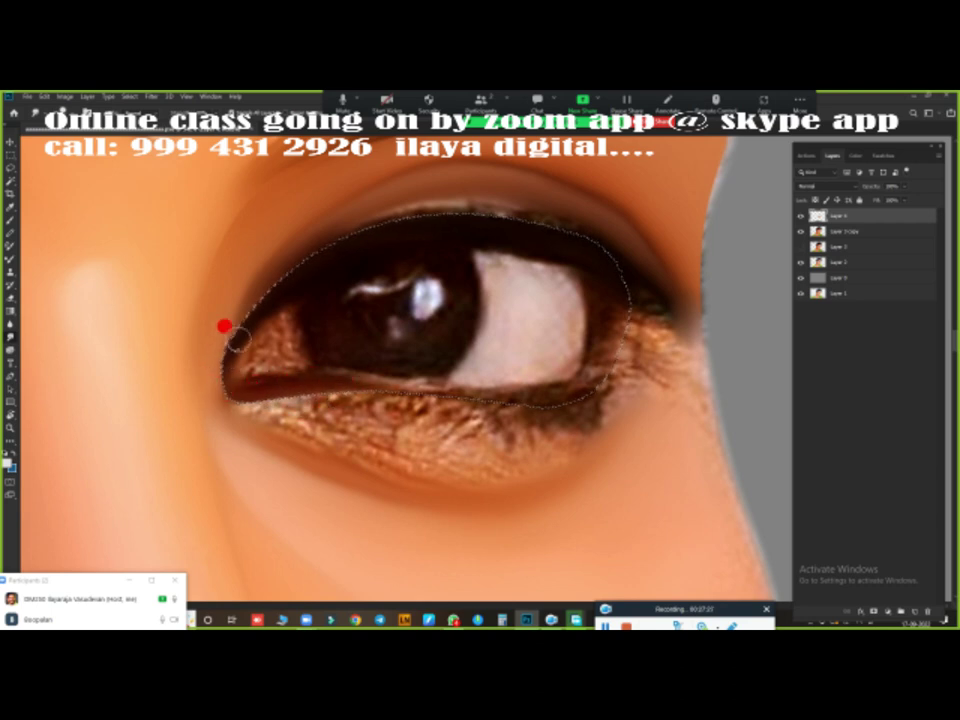
mouse_move(563, 377)
mouse_down()
mouse_move(497, 386)
mouse_move(319, 379)
mouse_move(463, 391)
mouse_up()
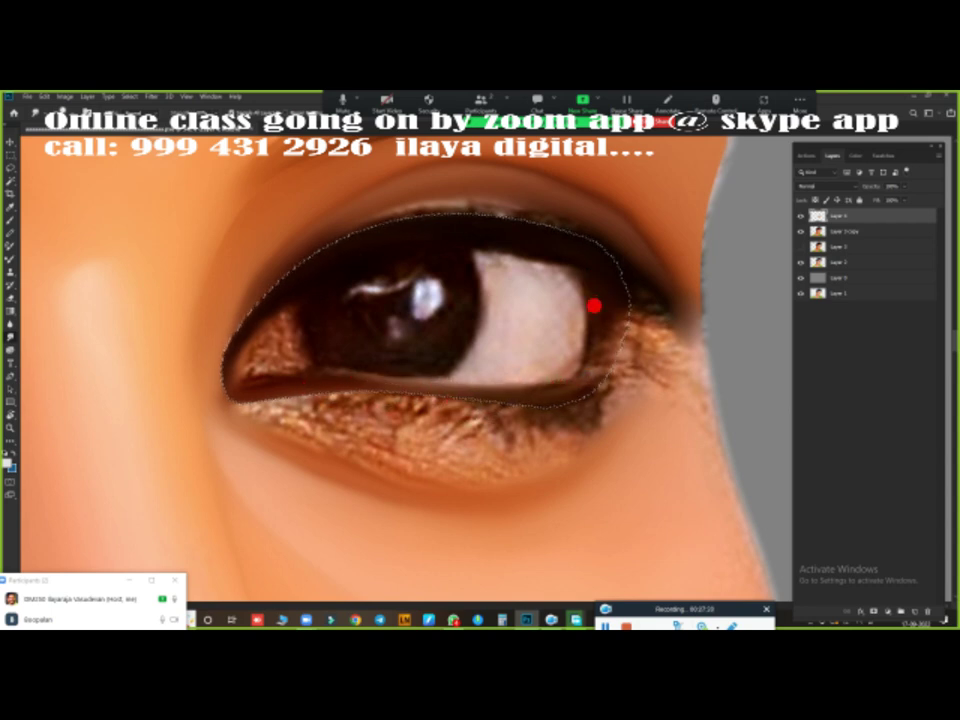
- Darken the eye corner right of the iris, smooth the lower lid edge, and deselect
mouse_move(621, 287)
mouse_down()
mouse_move(593, 386)
mouse_move(381, 385)
mouse_up()
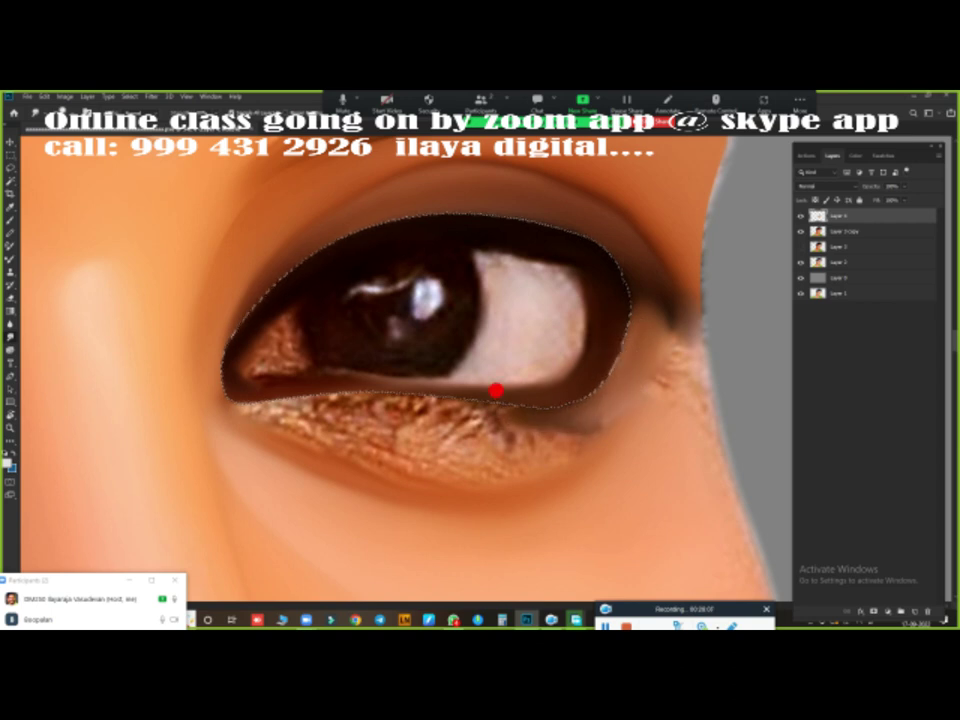
mouse_move(442, 392)
mouse_down()
mouse_move(249, 390)
mouse_move(258, 408)
mouse_move(297, 408)
mouse_move(245, 405)
mouse_move(493, 396)
mouse_move(609, 364)
mouse_move(594, 379)
mouse_move(541, 397)
mouse_move(579, 379)
mouse_move(531, 392)
mouse_move(357, 389)
mouse_move(583, 362)
mouse_move(617, 259)
mouse_move(607, 247)
mouse_move(598, 294)
mouse_move(636, 319)
mouse_move(604, 261)
mouse_move(598, 316)
mouse_up()
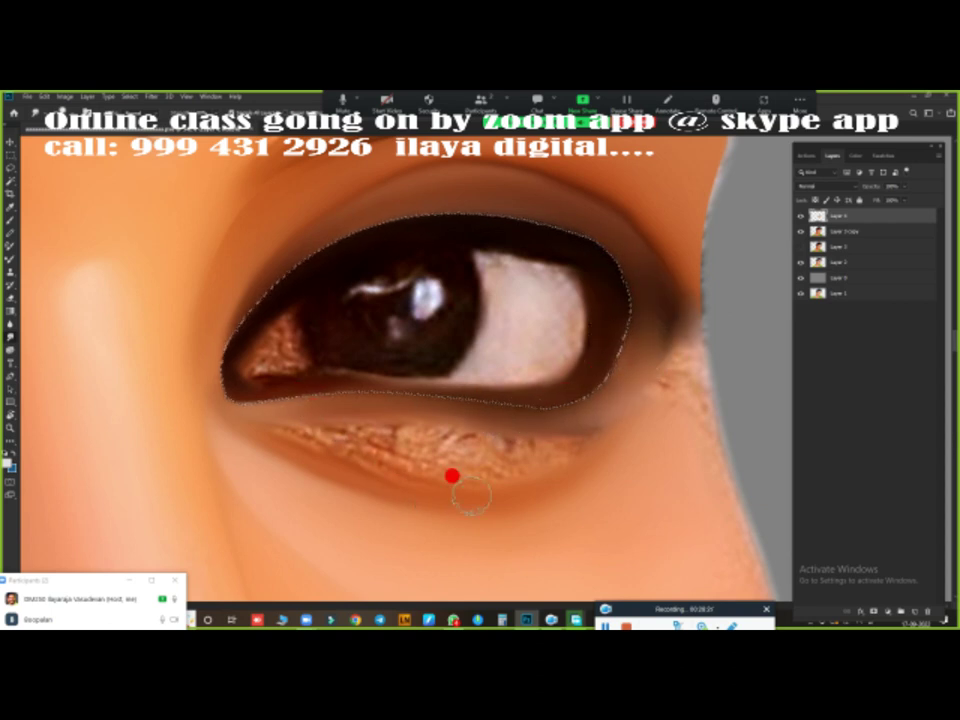
key(ctrl+d)
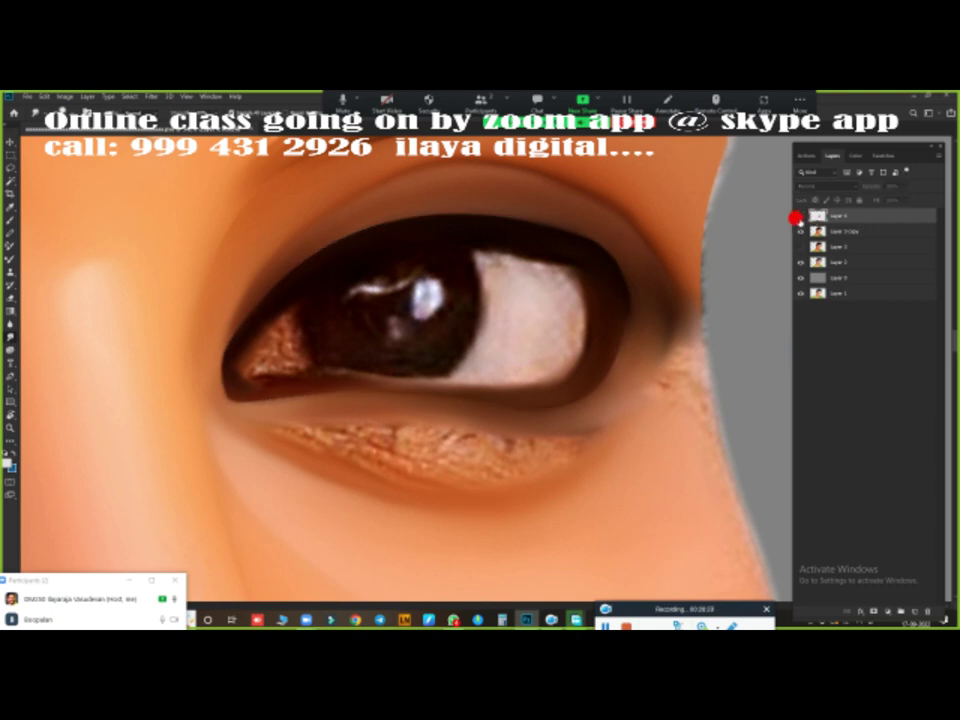
- Draw a circular Elliptical Marquee selection around the iris with Layer 4 hidden, then show Layer 4 again
click(800, 215)
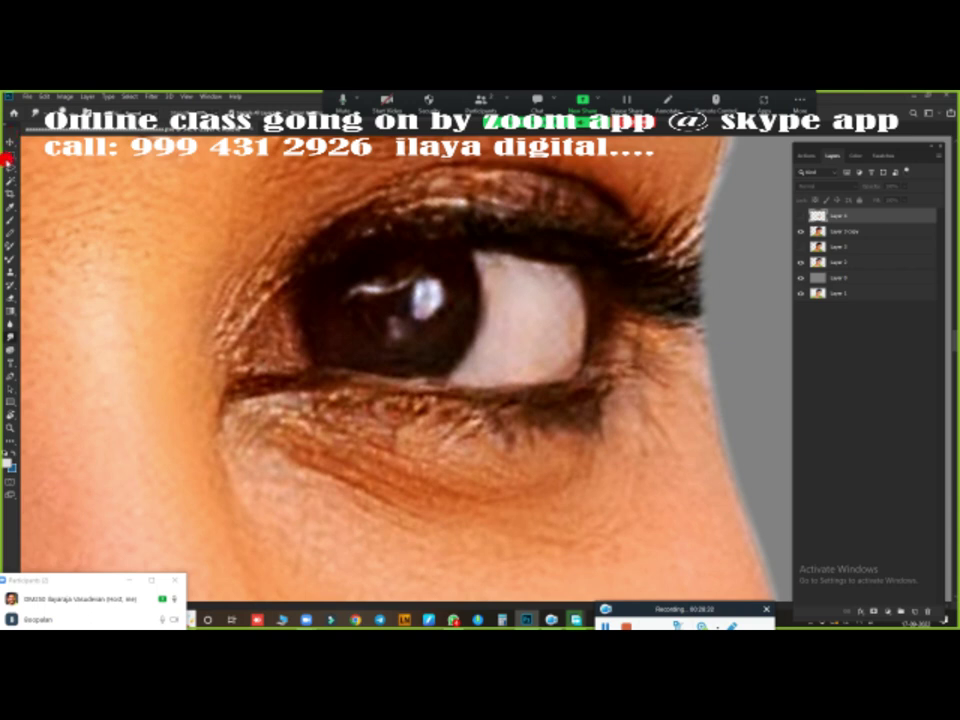
right_click(10, 155)
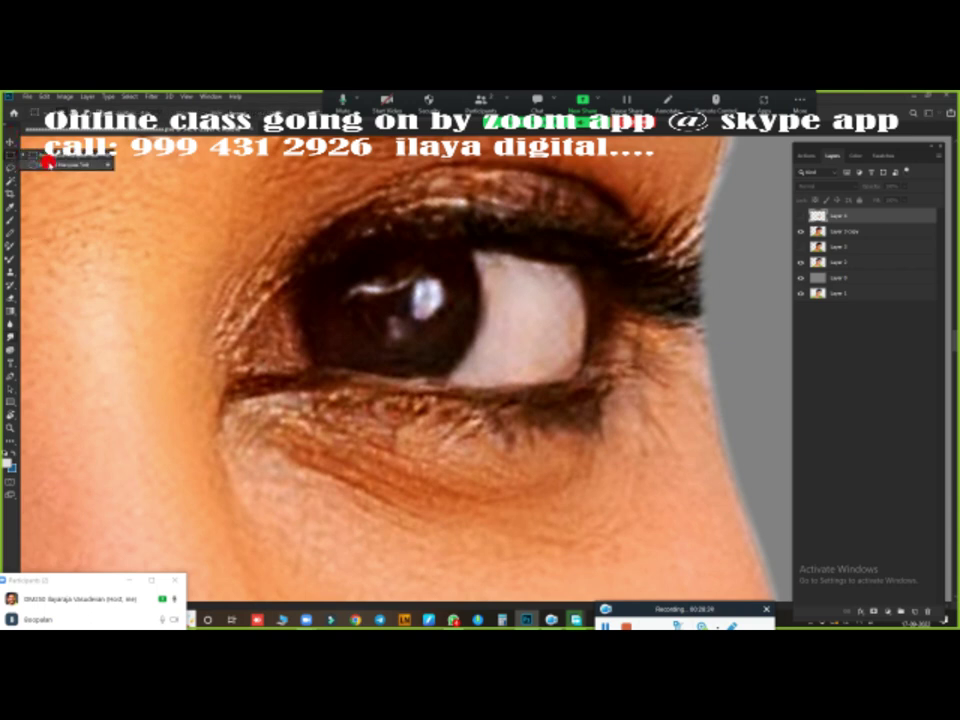
click(47, 162)
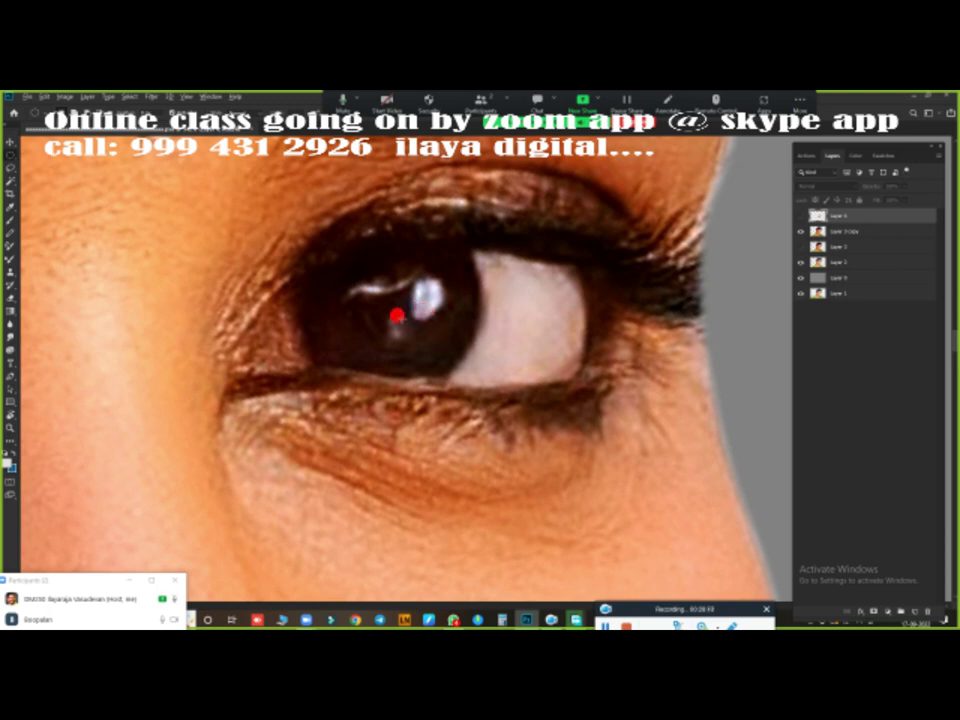
mouse_move(380, 305)
mouse_down()
mouse_move(544, 497)
mouse_move(528, 495)
mouse_move(531, 505)
mouse_up()
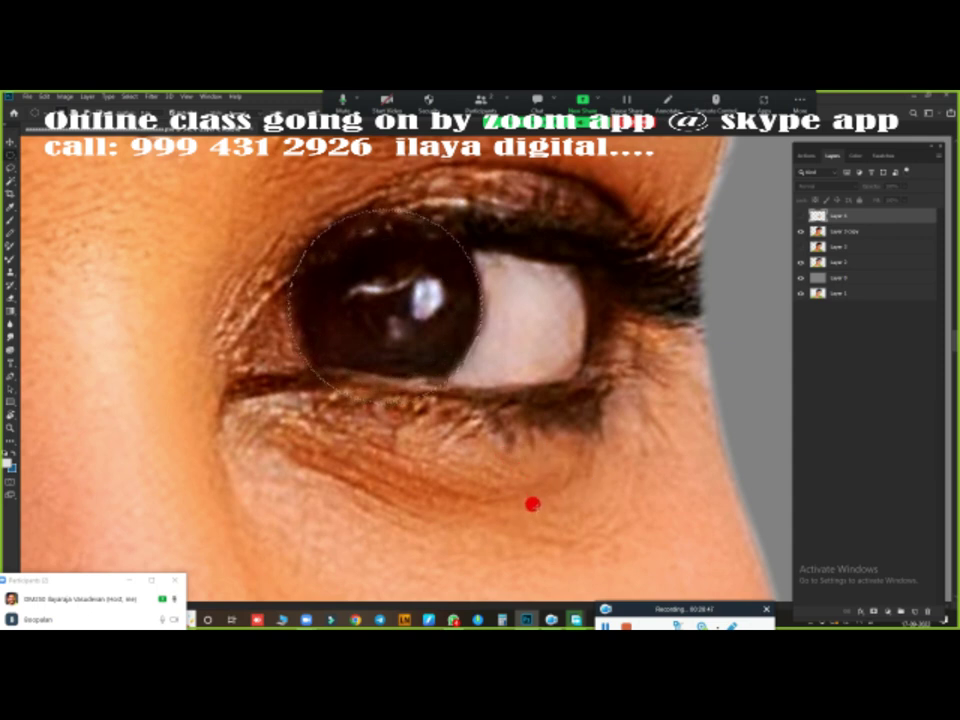
drag(531, 505, 530, 505)
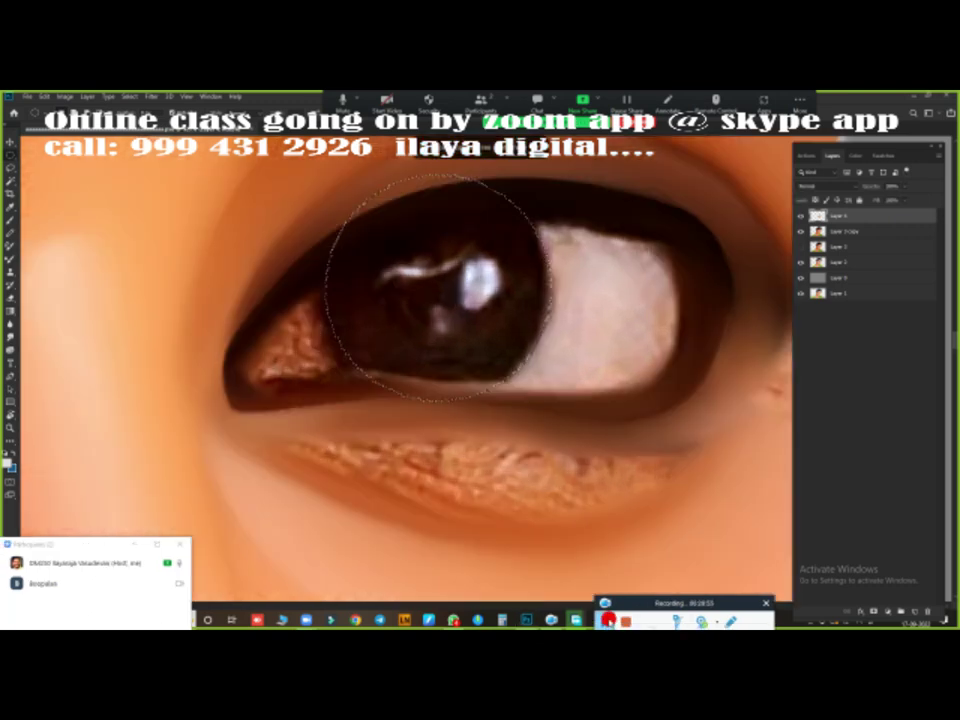
key(ctrl+comma)
key(ctrl+shift+d)
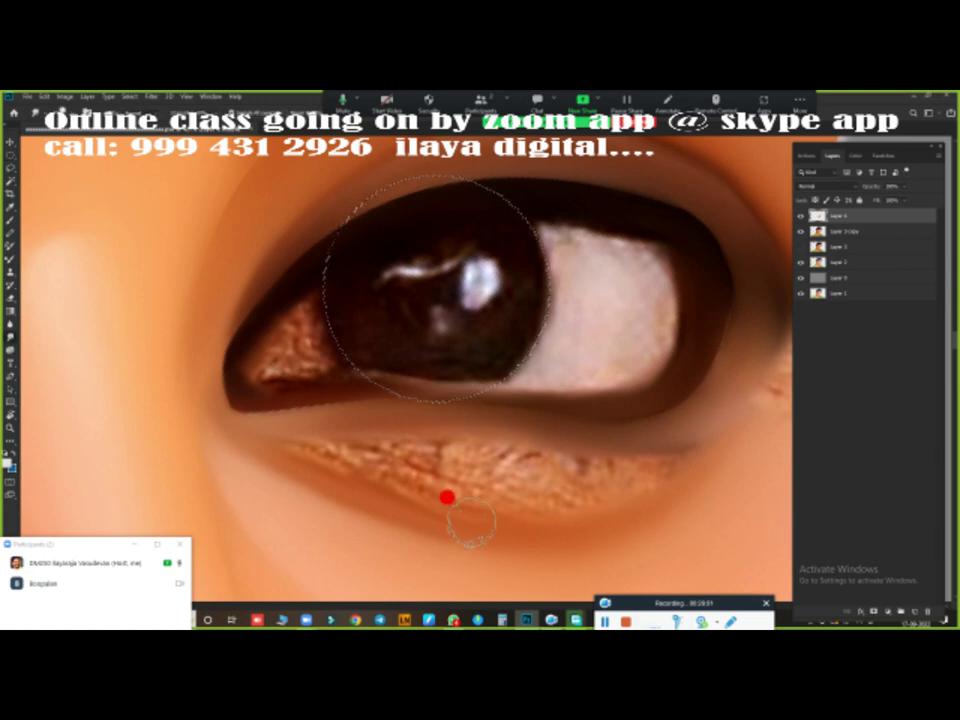
- Paint the iris solid dark over its highlight streak, glint and pupil area
mouse_move(398, 261)
mouse_down()
mouse_move(368, 279)
mouse_move(398, 315)
mouse_move(399, 274)
mouse_move(349, 266)
mouse_move(349, 255)
mouse_up()
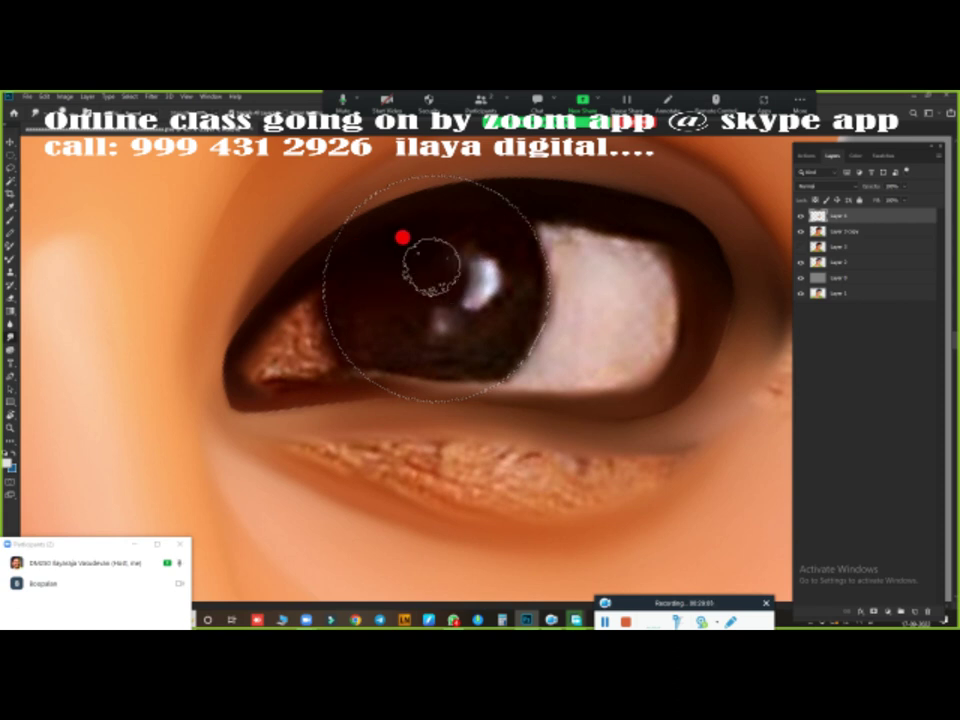
drag(461, 257, 531, 311)
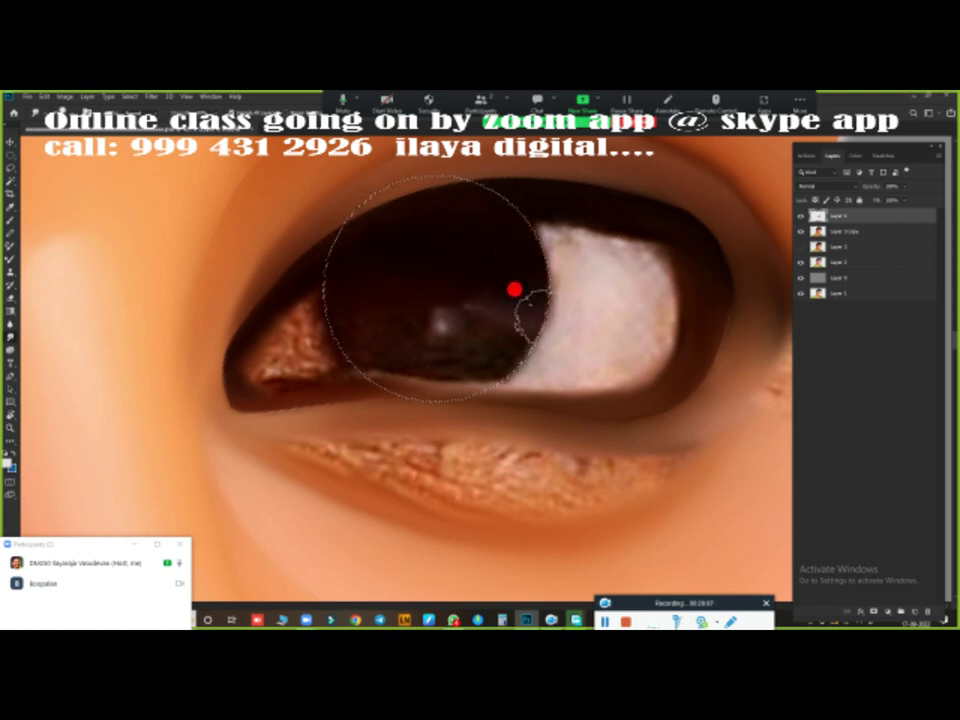
mouse_move(377, 315)
mouse_down()
mouse_move(321, 294)
mouse_move(364, 336)
mouse_move(374, 321)
mouse_move(420, 340)
mouse_move(467, 306)
mouse_up()
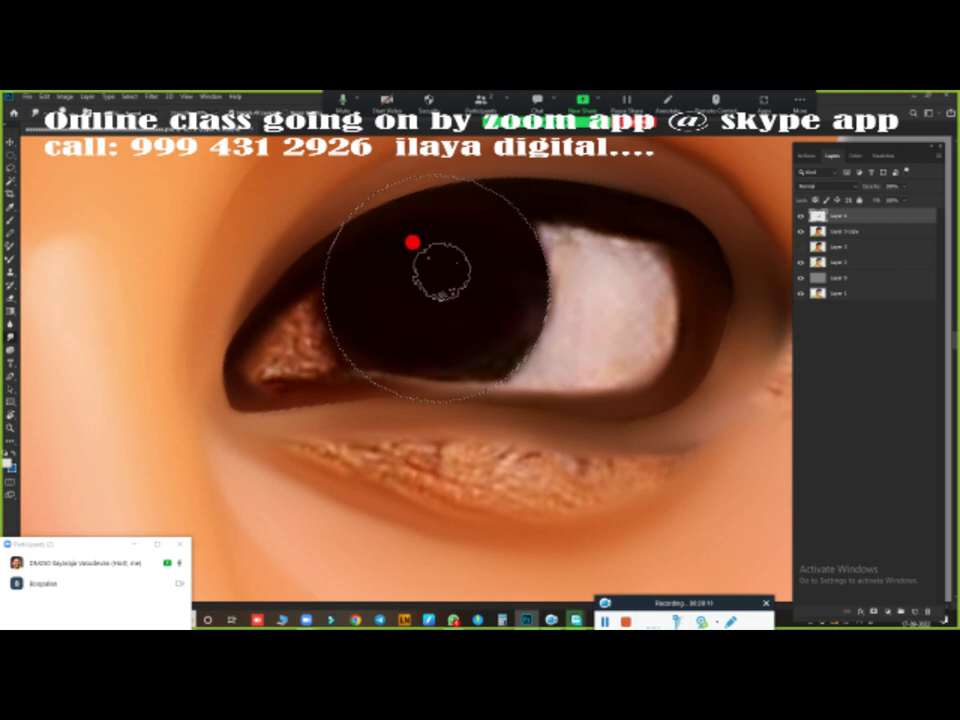
mouse_move(452, 340)
mouse_down()
mouse_move(417, 344)
mouse_move(467, 343)
mouse_move(399, 360)
mouse_move(346, 348)
mouse_move(418, 354)
mouse_move(411, 350)
mouse_move(497, 335)
mouse_up()
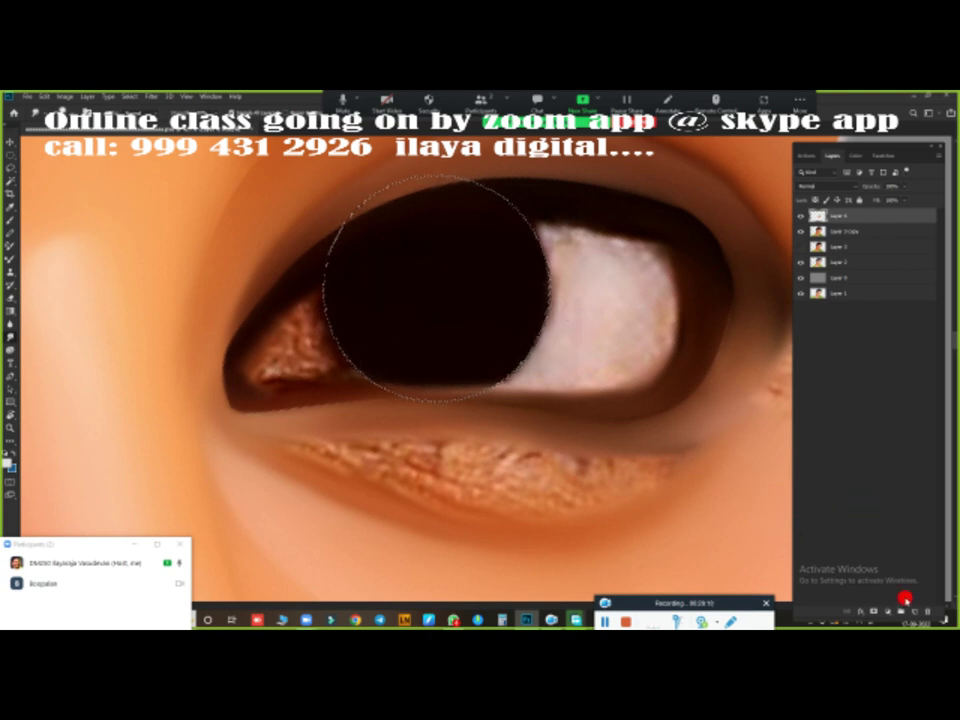
- Add a new empty layer for catchlights and toggle Layer 4 to compare with the photo
click(912, 611)
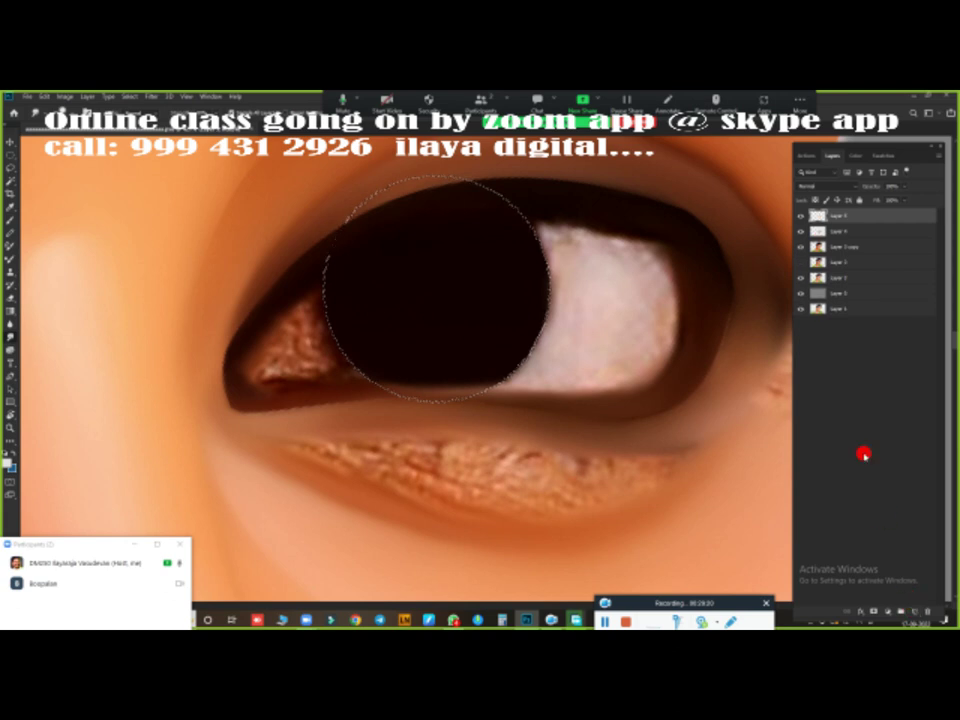
click(800, 231)
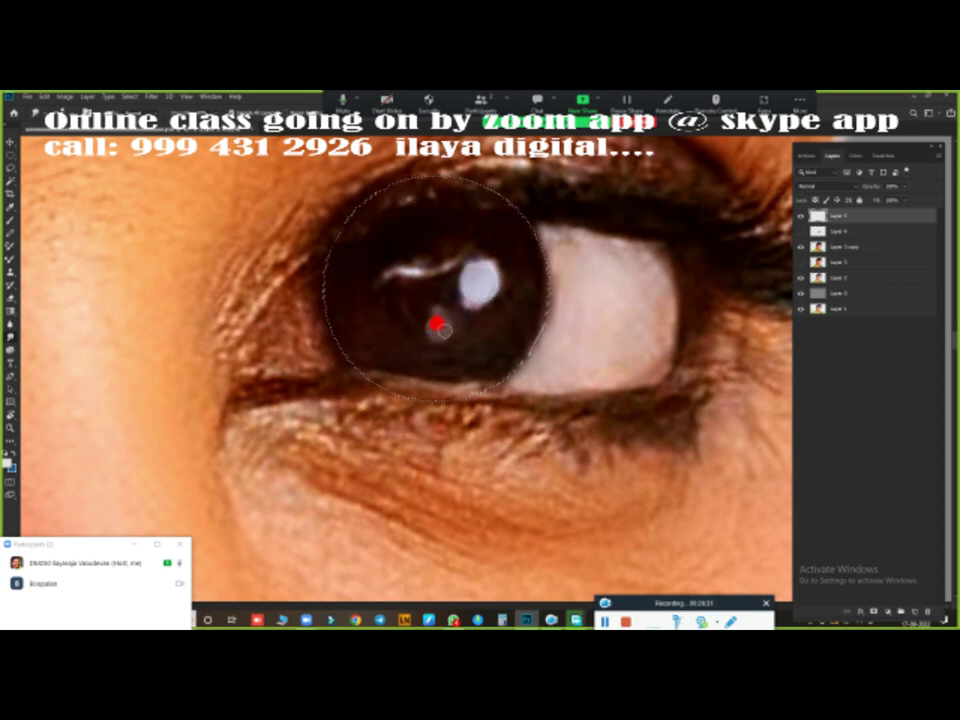
click(800, 231)
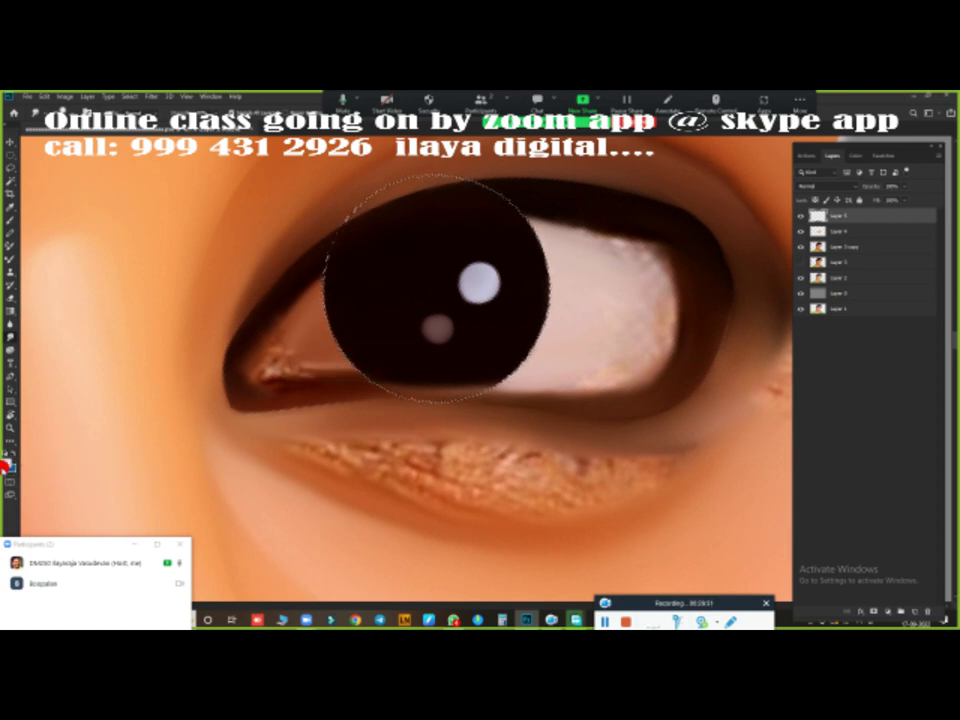
- Choose a light pink foreground colour and paint it over the inner eye white
click(8, 459)
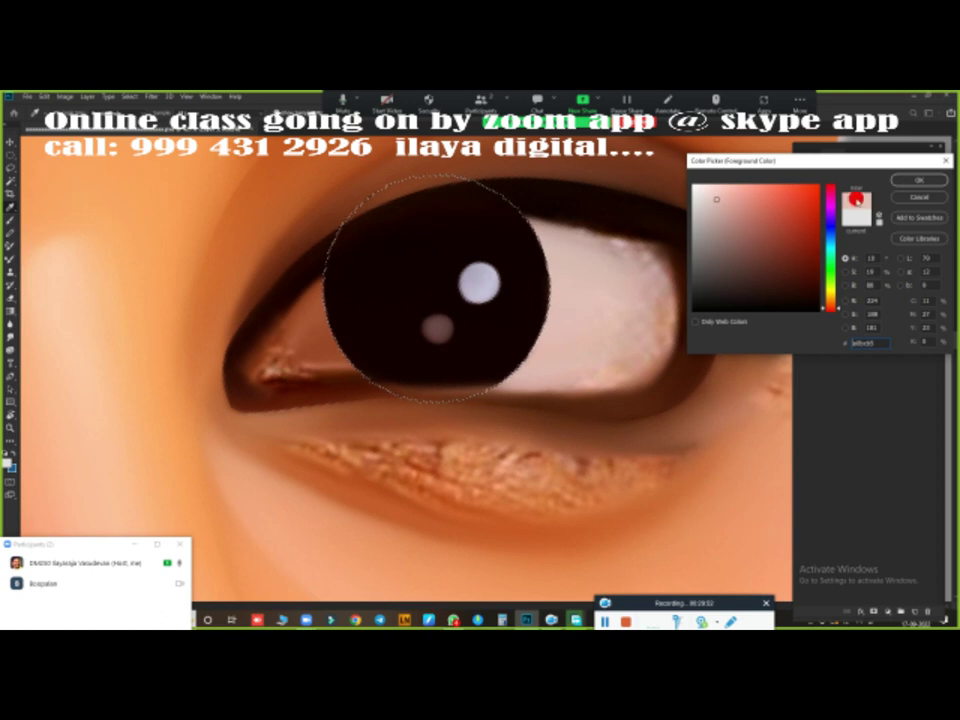
click(710, 188)
click(903, 175)
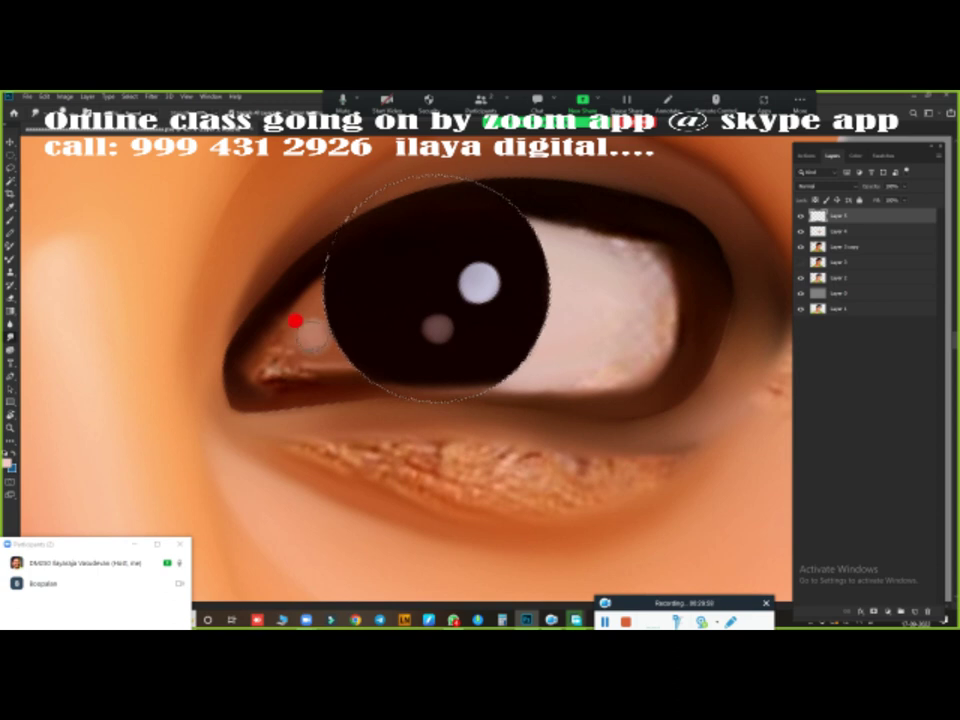
click(312, 338)
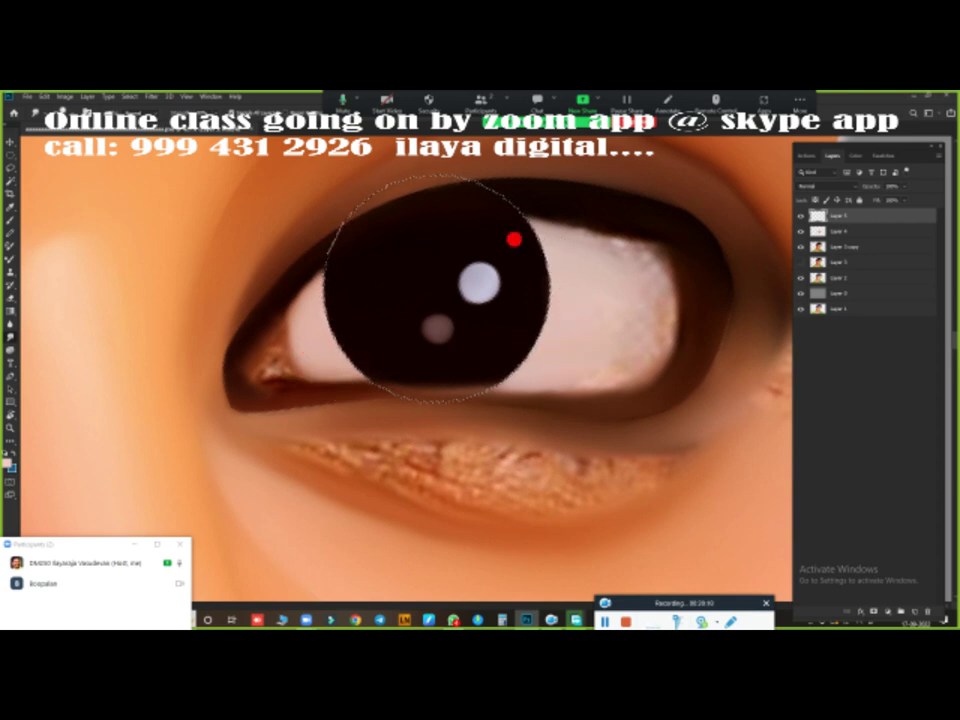
- Merge the two painted eye layers, drop the pupil selection, and hide the merged layer
click(853, 231)
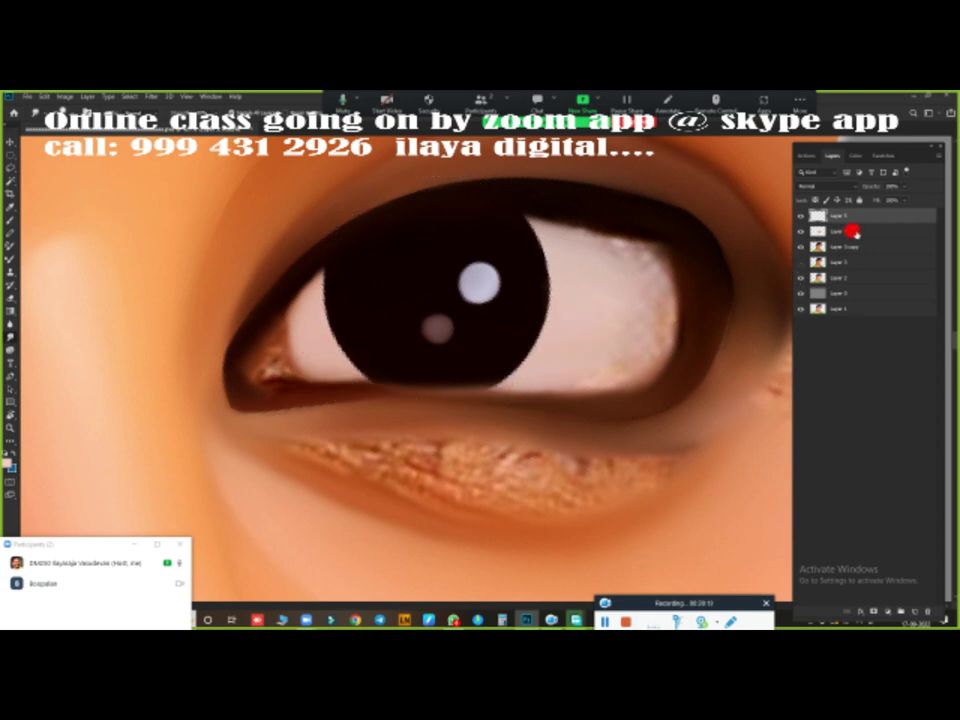
key(ctrl+e)
key(ctrl+d)
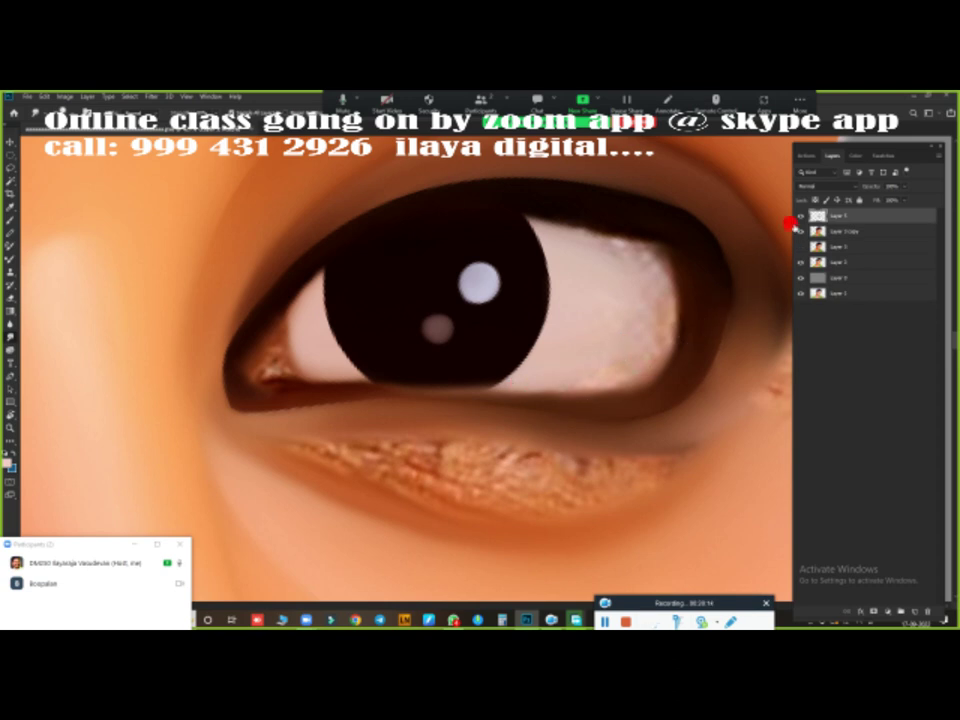
click(799, 216)
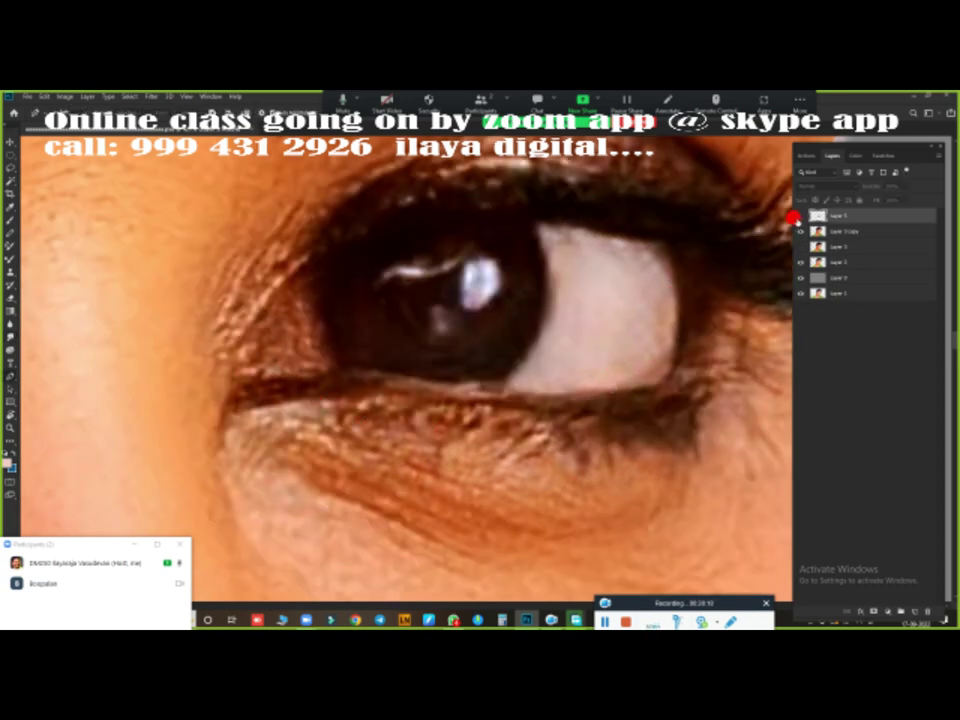
- Trace a Pen path curving along the upper eyelid of the photo eye
scroll(565, 403, down, 3)
scroll(525, 399, down, 1)
scroll(510, 407, up, 2)
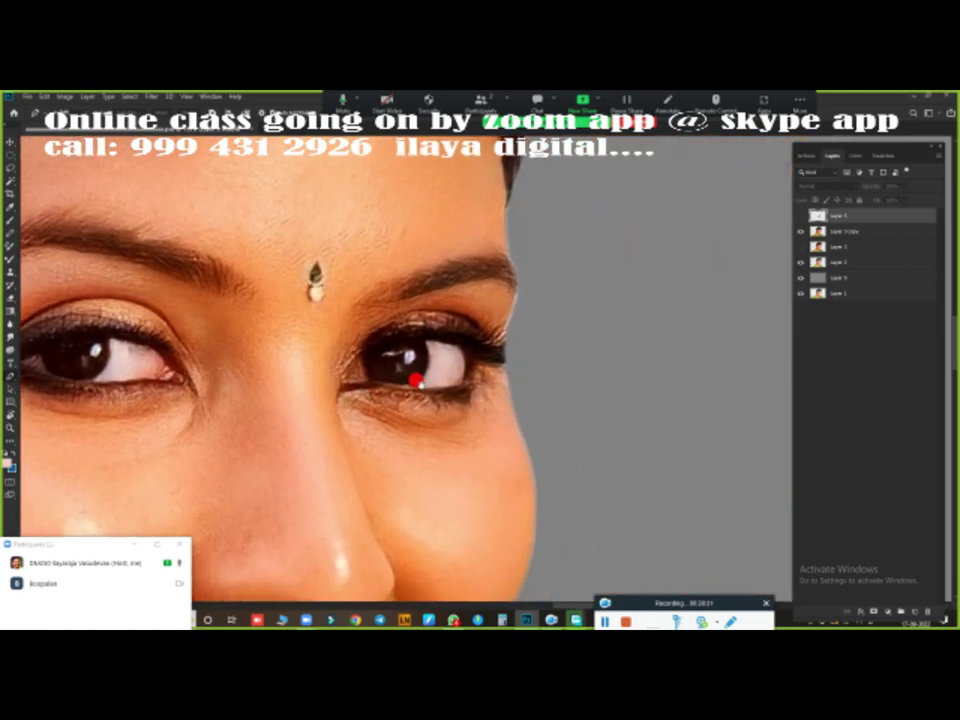
scroll(416, 377, up, 2)
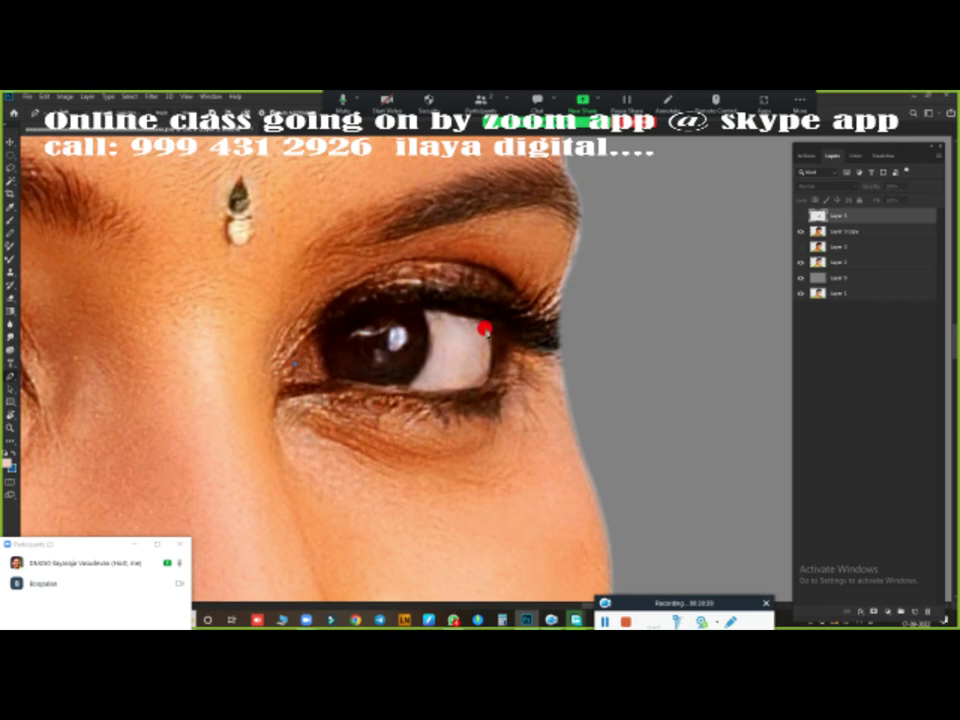
drag(488, 325, 629, 381)
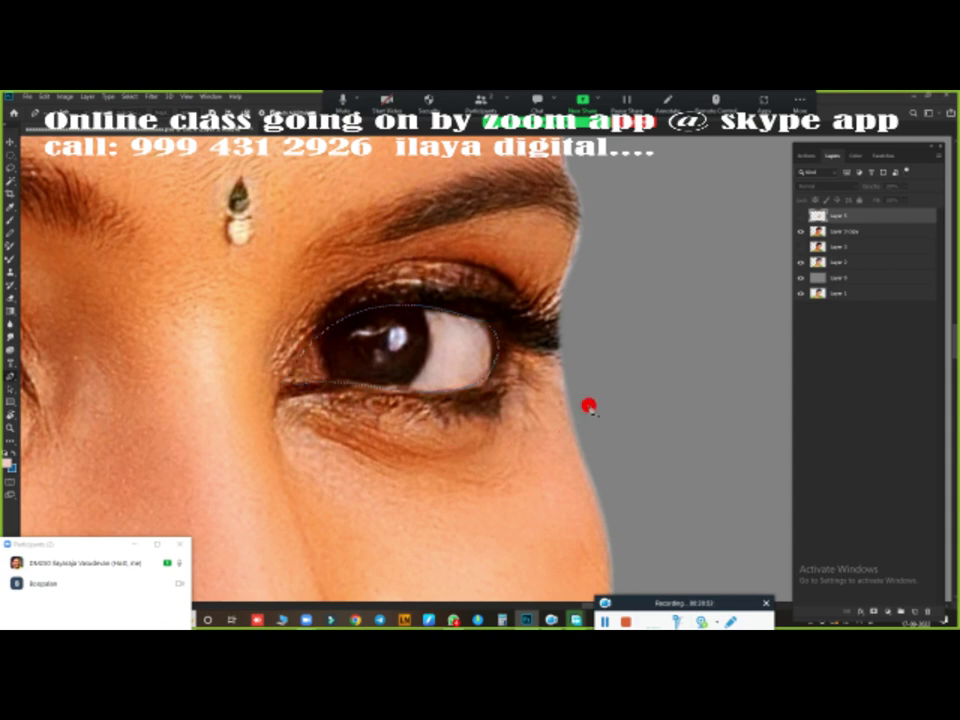
scroll(469, 386, up, 3)
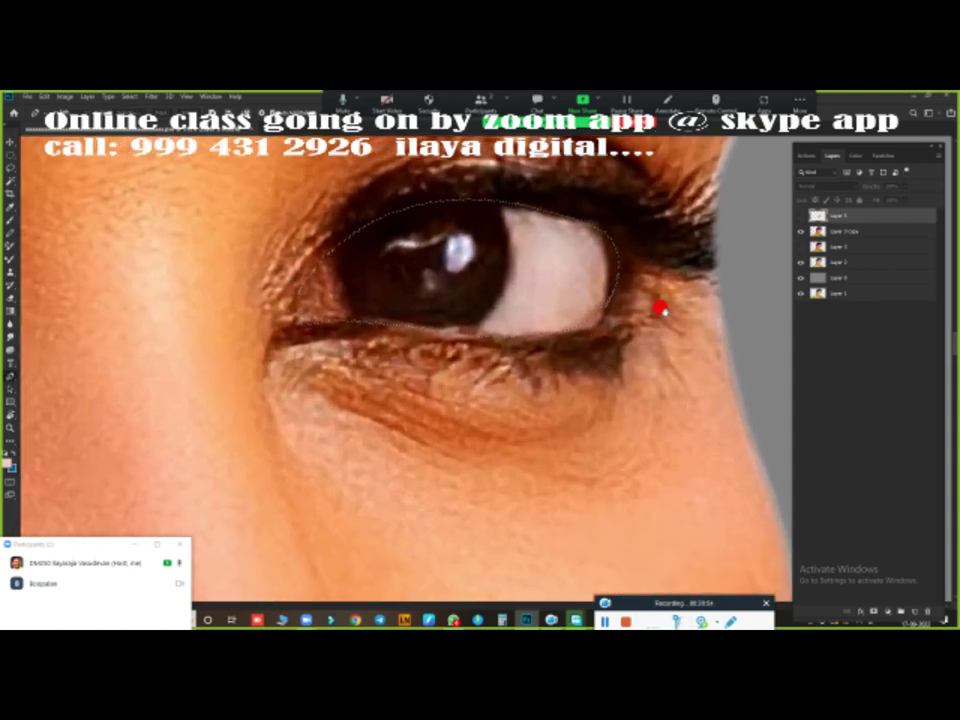
- Show the painted eye layer, shade the outer eye white, and smudge the rough inner corner smooth
click(800, 215)
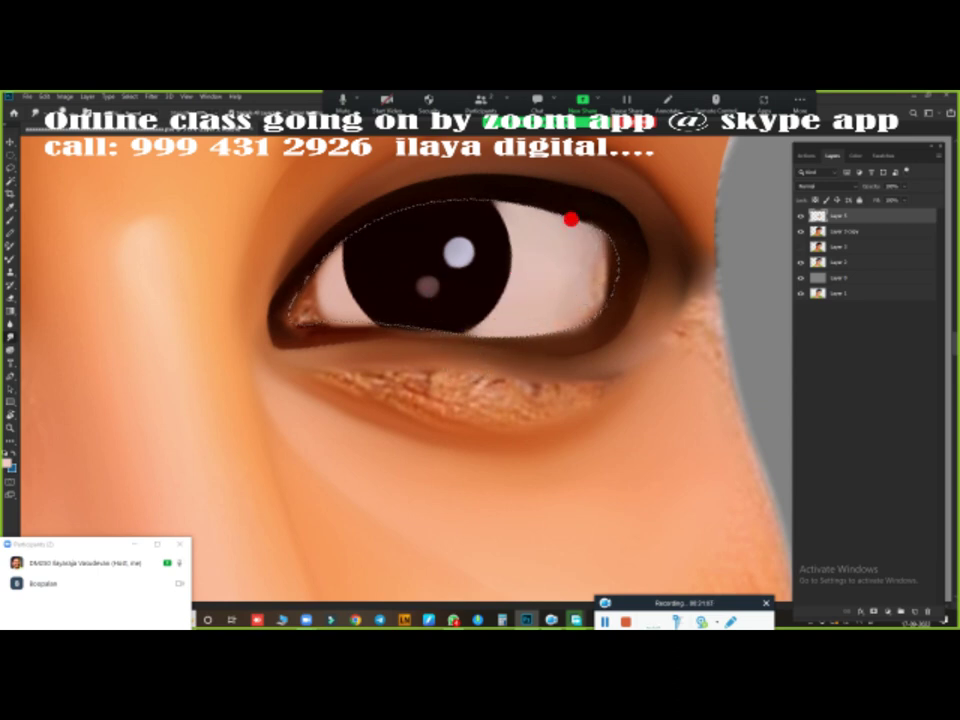
drag(595, 236, 577, 306)
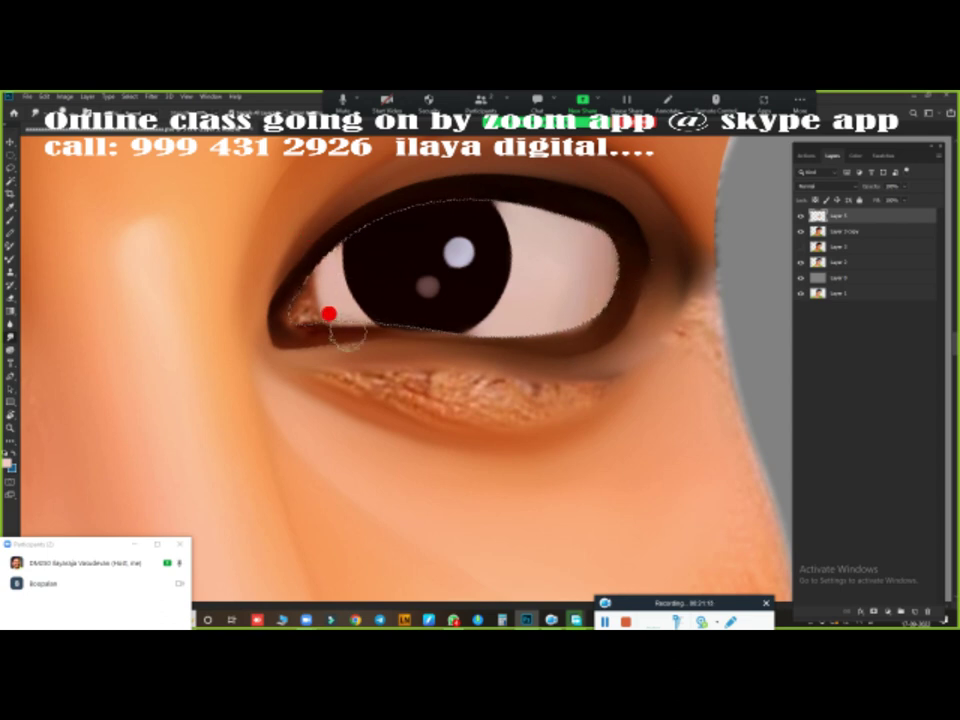
mouse_move(332, 317)
mouse_down()
mouse_move(273, 309)
mouse_move(275, 295)
mouse_up()
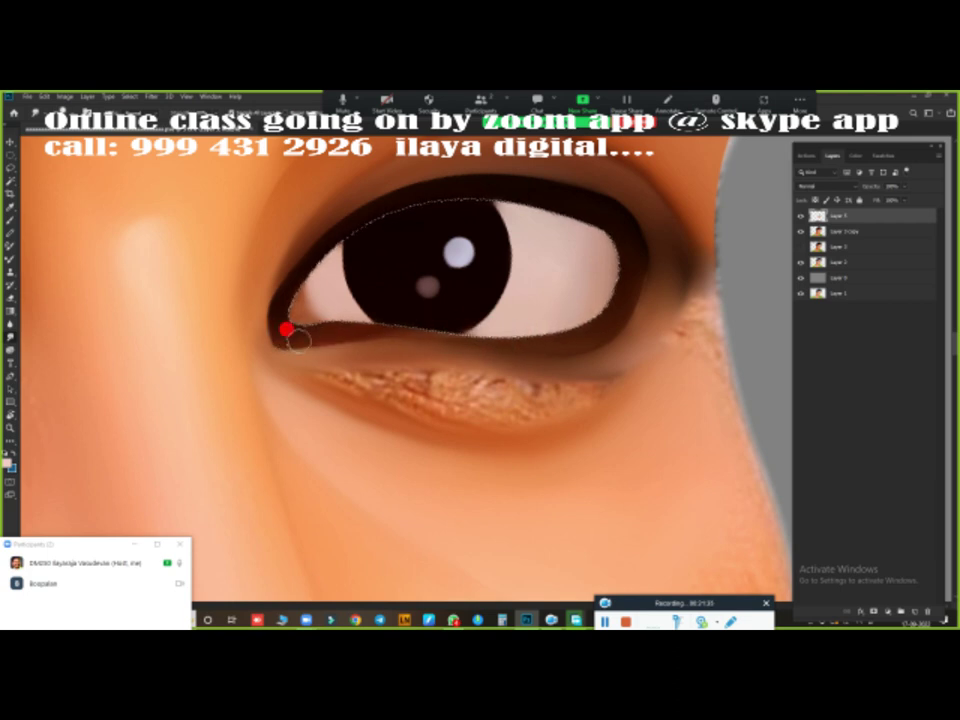
- Darken and fill the painted eye's inner corner and lower lid line with two Mixer Brush strokes
key(ctrl+0)
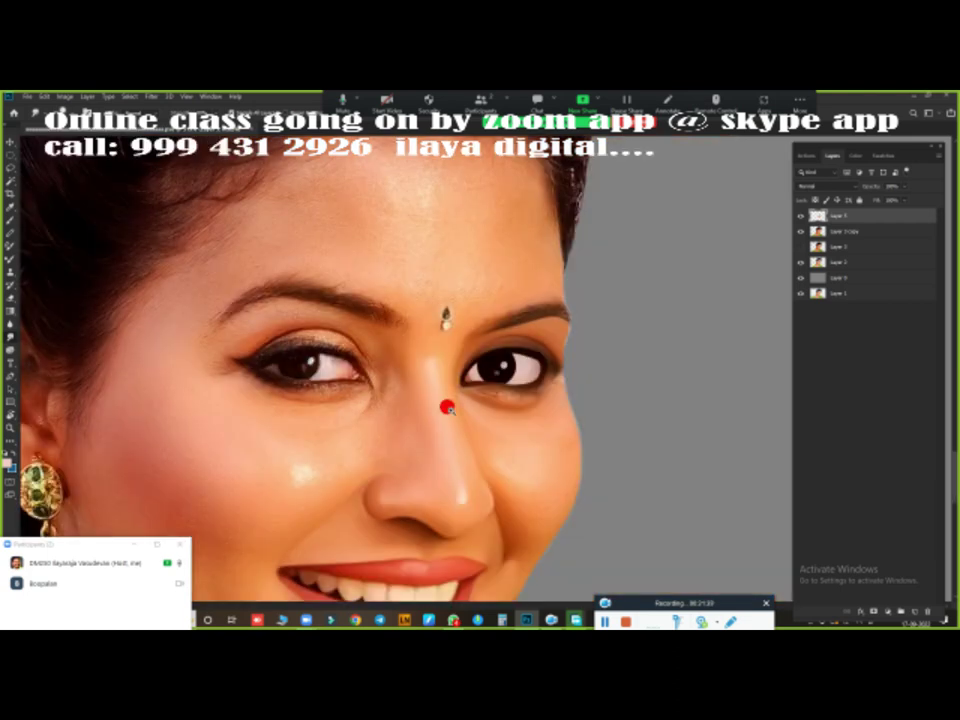
scroll(437, 410, up, 3)
scroll(484, 424, up, 2)
scroll(506, 431, up, 1)
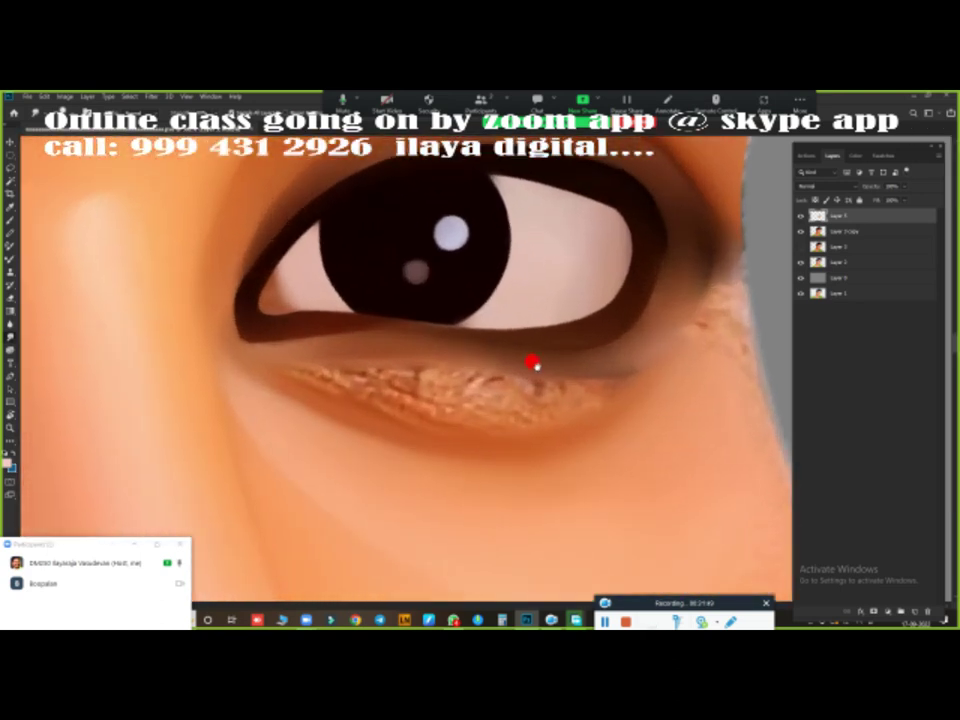
scroll(534, 364, up, 1)
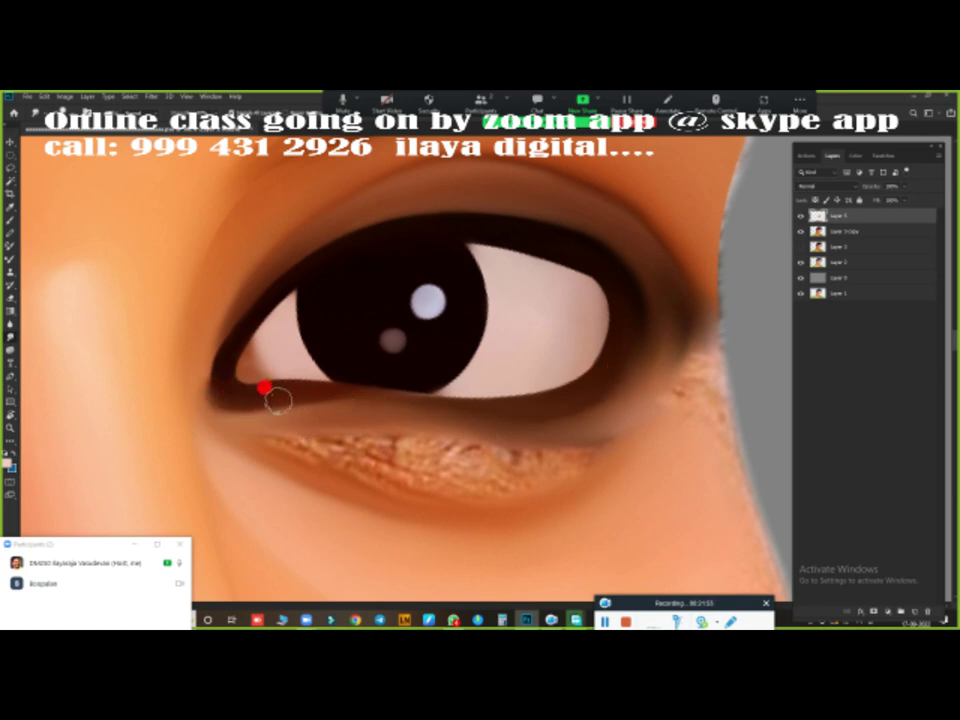
drag(203, 375, 266, 274)
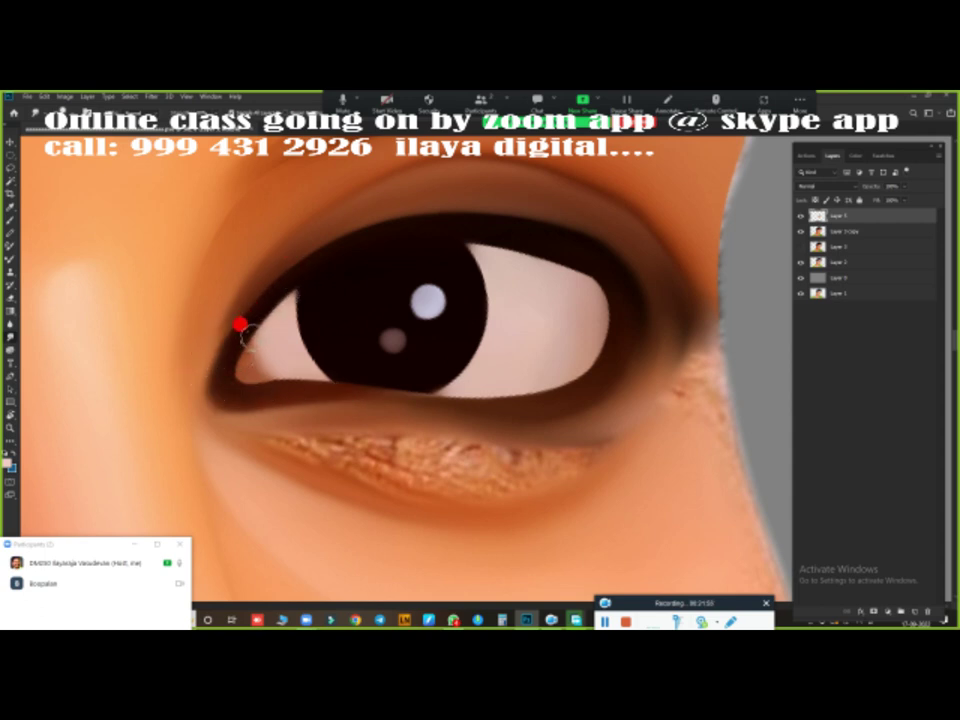
drag(240, 326, 257, 381)
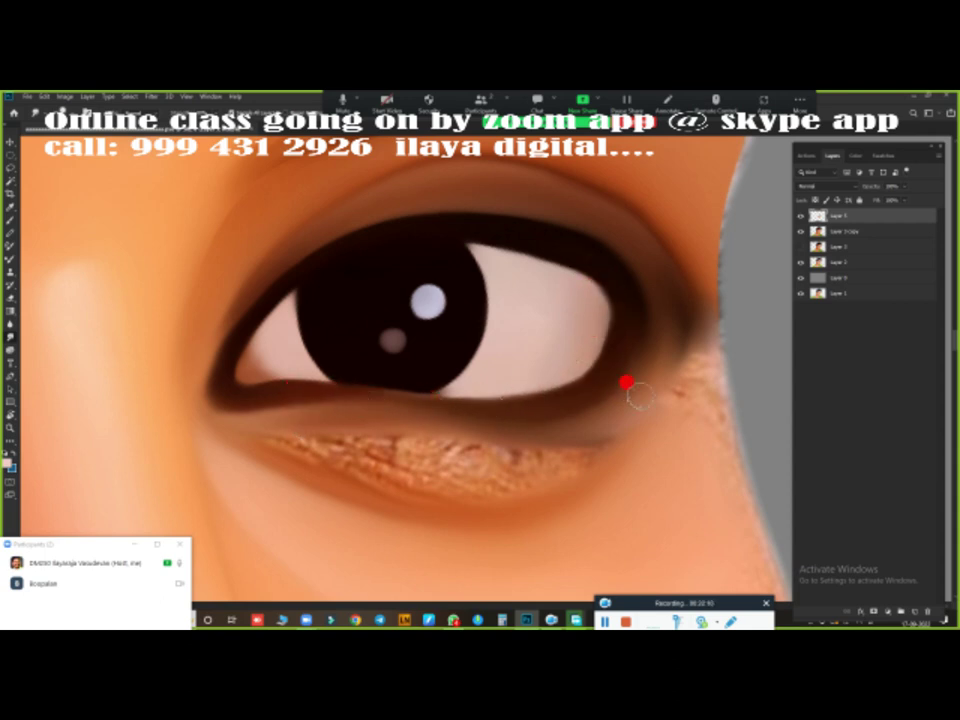
scroll(610, 410, down, 2)
scroll(580, 370, down, 3)
- Blend the lower eyelid, lash line and under-eye crease into an even brown shadow toward the outer corner
scroll(550, 320, down, 1)
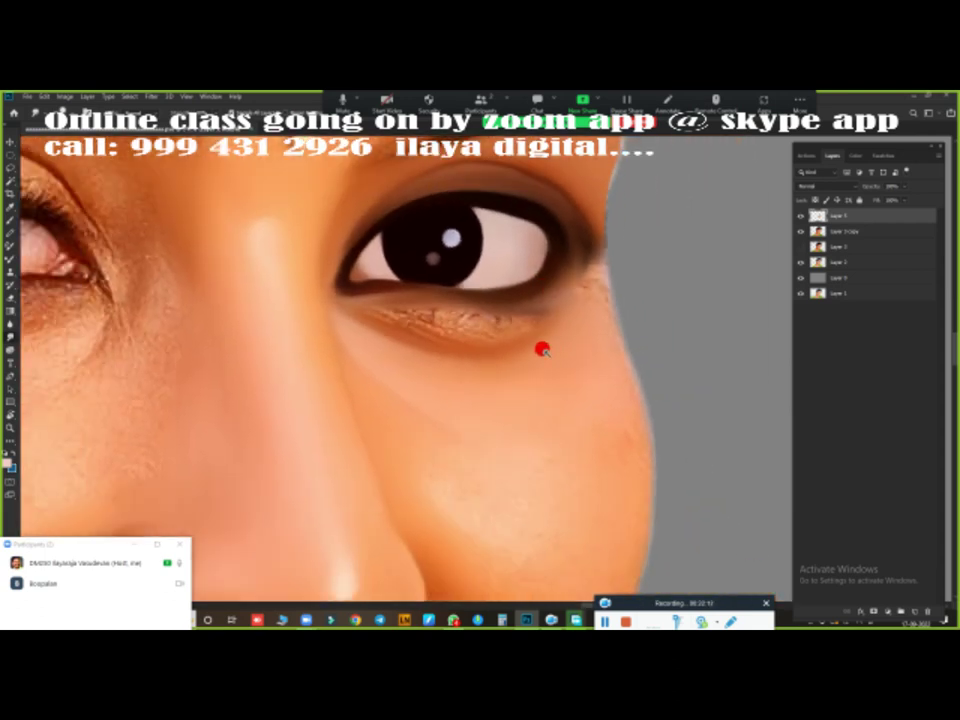
scroll(540, 347, down, 2)
scroll(525, 364, up, 4)
scroll(564, 369, up, 1)
scroll(460, 355, up, 1)
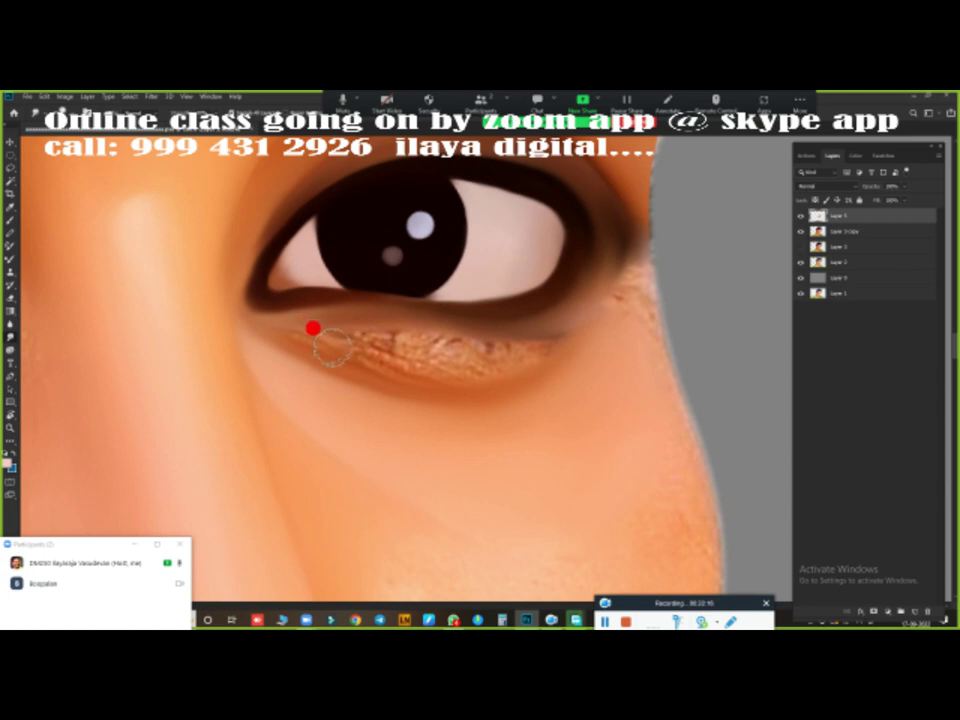
mouse_move(324, 326)
mouse_down()
mouse_move(469, 345)
mouse_move(545, 316)
mouse_move(392, 343)
mouse_up()
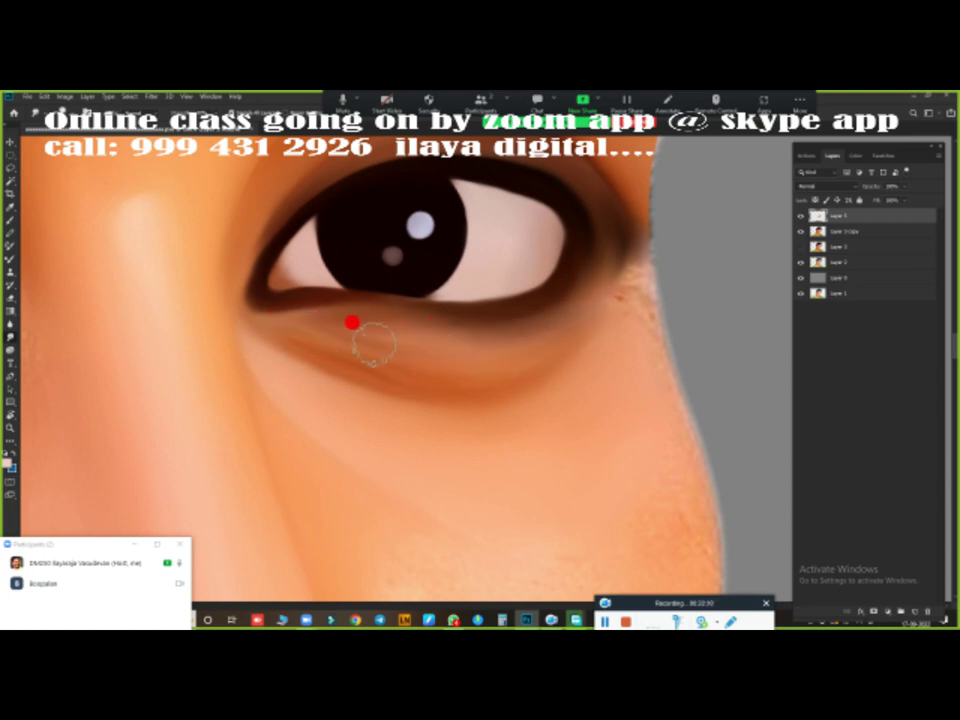
mouse_move(300, 328)
mouse_down()
mouse_move(425, 362)
mouse_move(276, 321)
mouse_move(375, 349)
mouse_move(482, 343)
mouse_move(364, 336)
mouse_move(317, 316)
mouse_up()
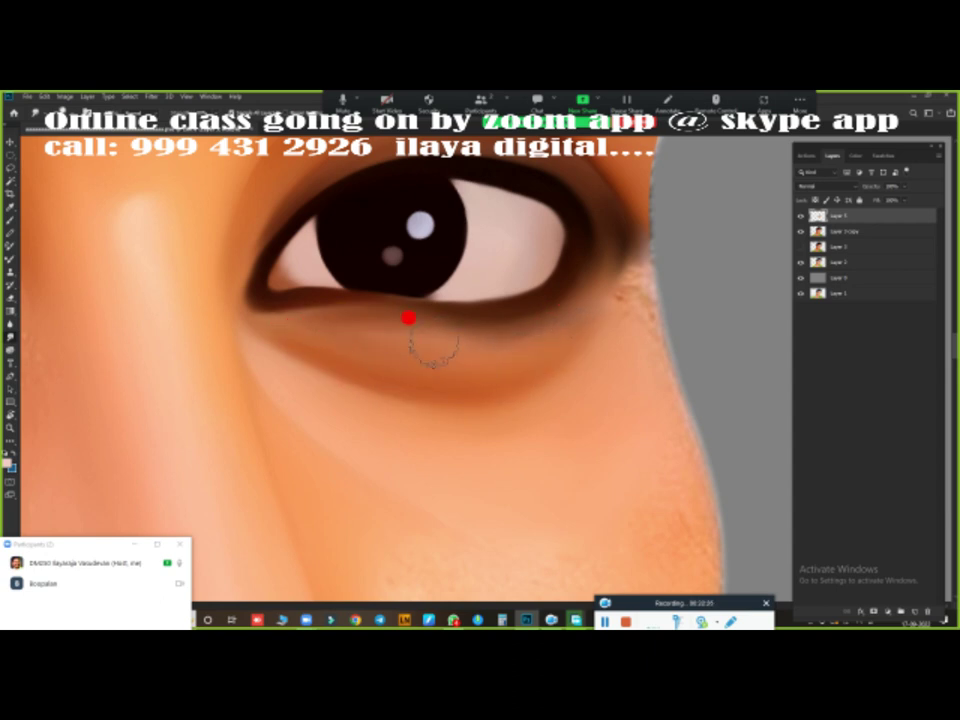
drag(408, 318, 386, 310)
mouse_move(322, 337)
mouse_down()
mouse_move(439, 381)
mouse_move(613, 312)
mouse_move(622, 265)
mouse_move(618, 285)
mouse_move(611, 226)
mouse_move(604, 249)
mouse_up()
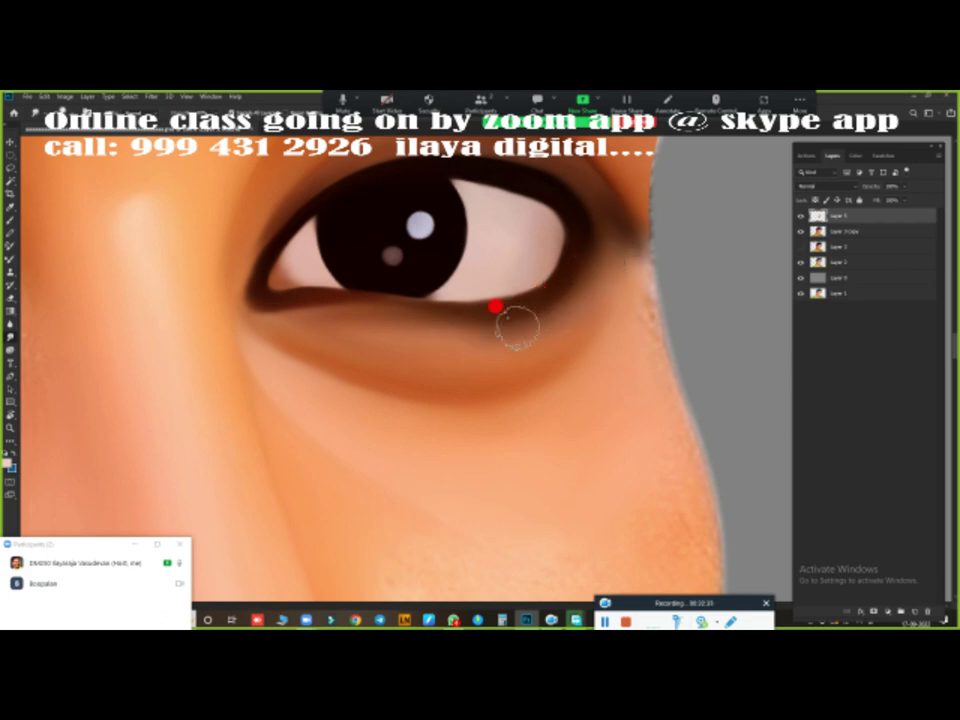
drag(516, 327, 432, 333)
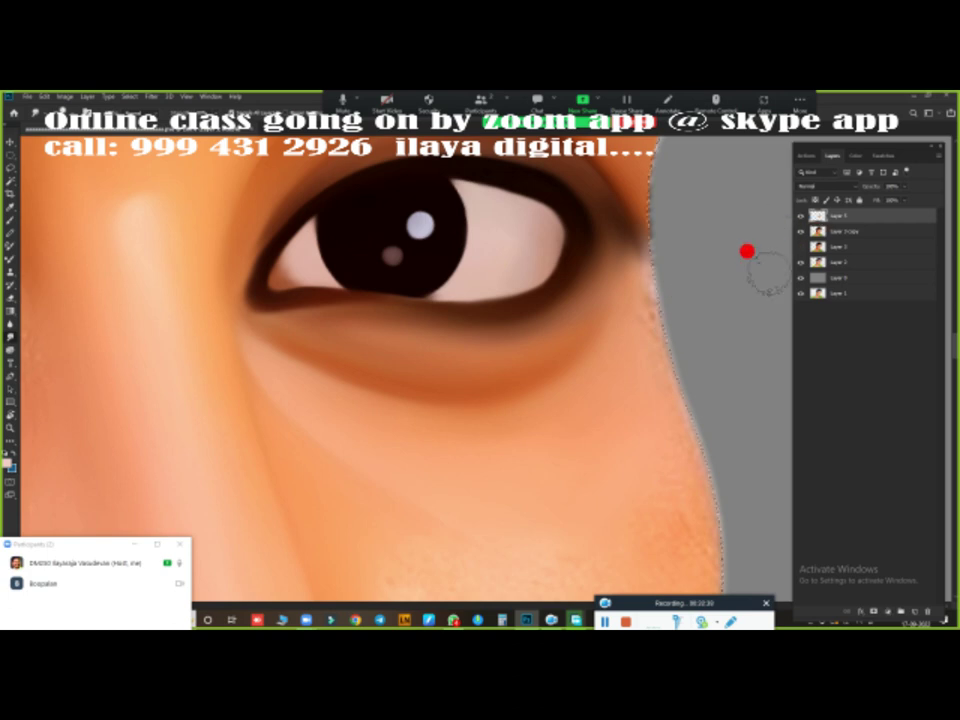
scroll(631, 313, down, 2)
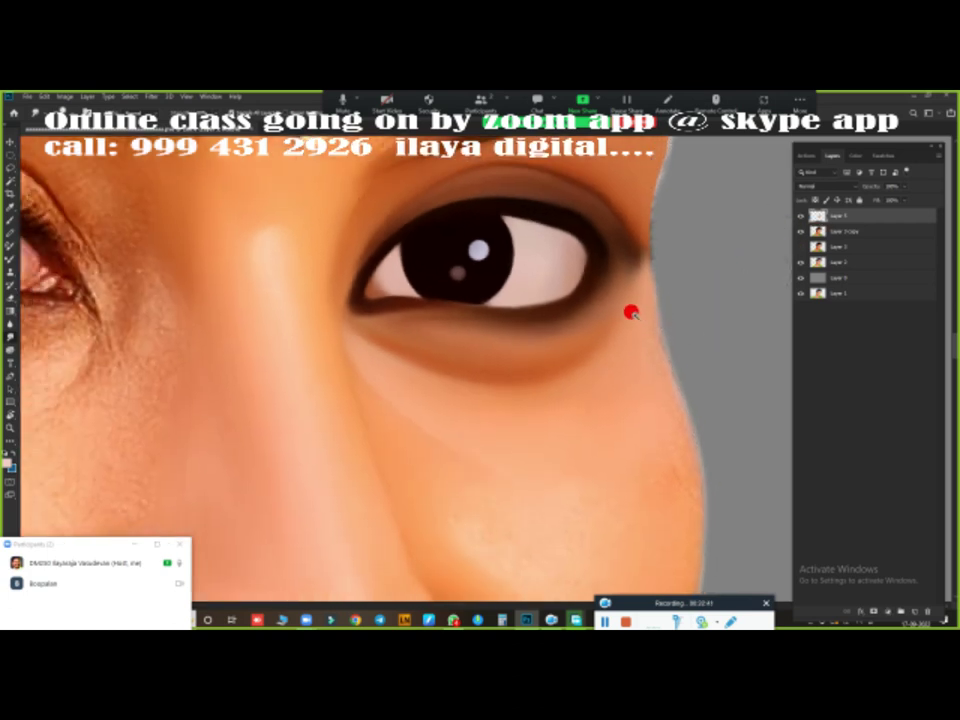
scroll(631, 313, down, 1)
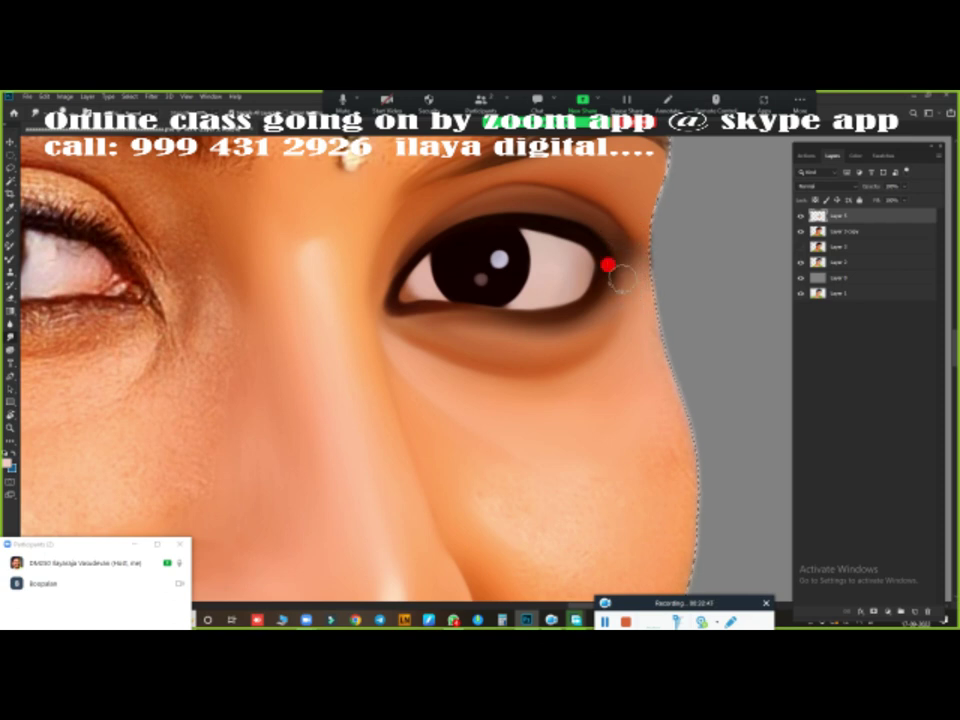
scroll(555, 414, down, 3)
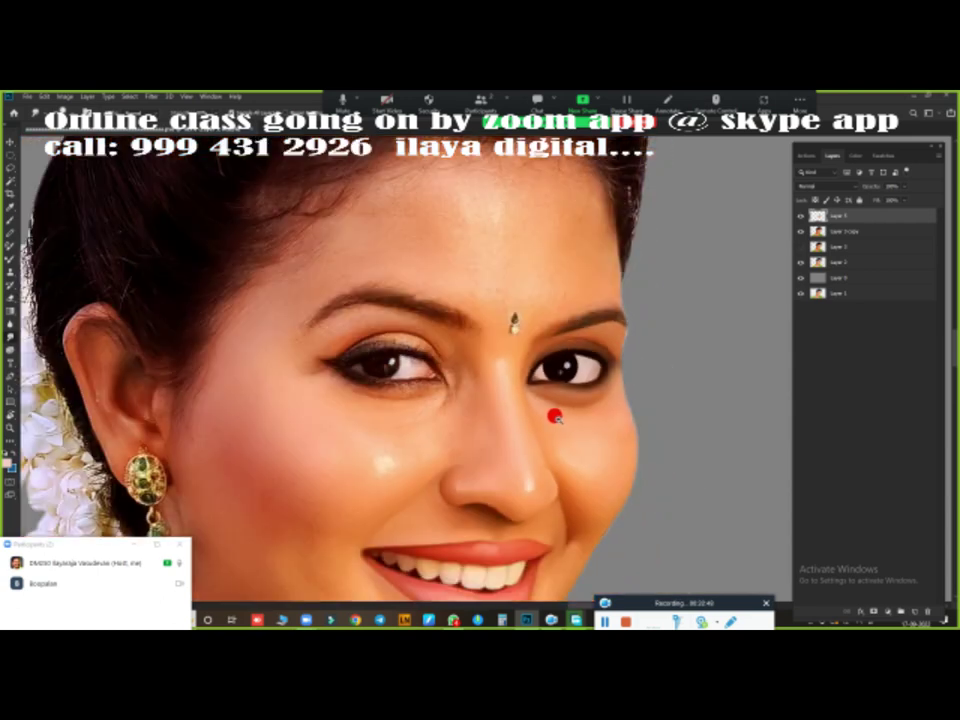
scroll(571, 345, up, 3)
scroll(571, 345, down, 1)
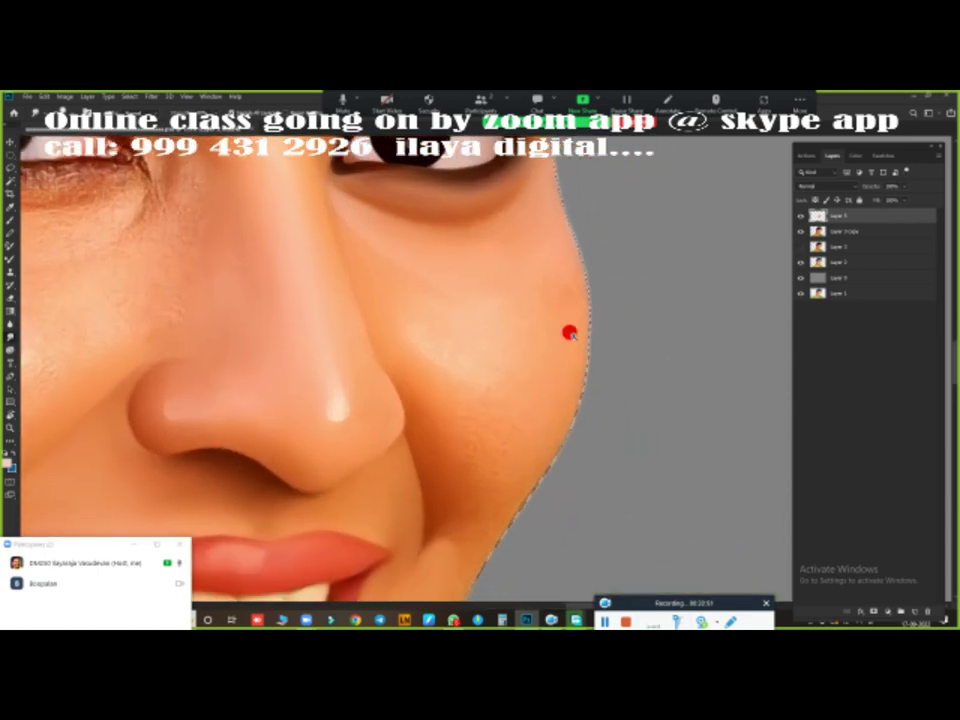
scroll(568, 330, down, 2)
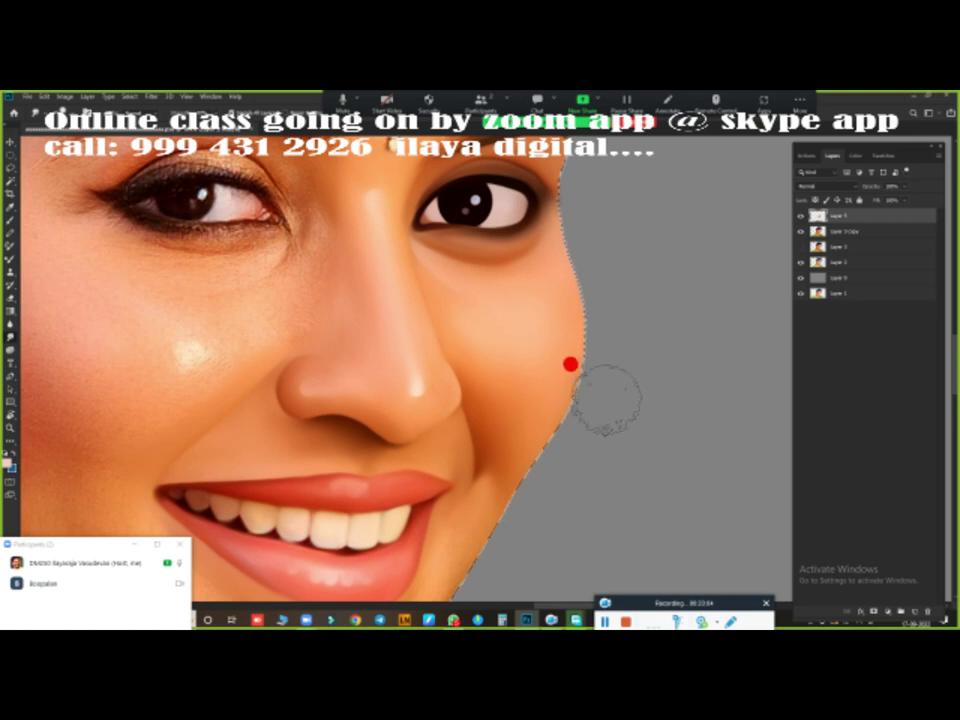
scroll(580, 395, down, 2)
- Zoom in and out around the chin and neck to inspect the area
scroll(589, 320, down, 3)
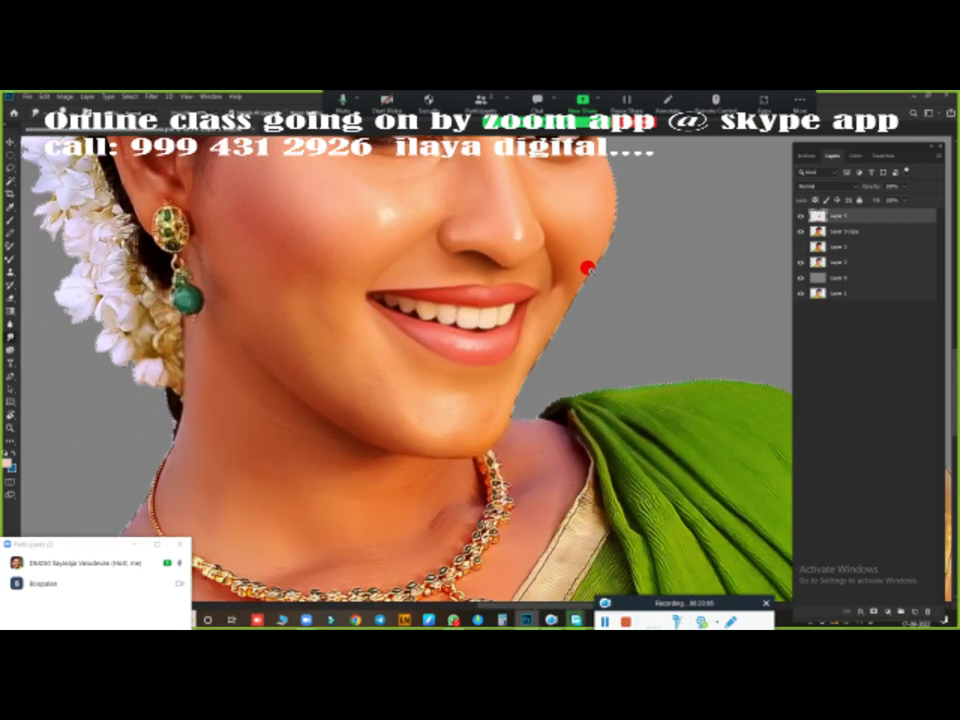
scroll(583, 300, up, 2)
scroll(578, 330, down, 2)
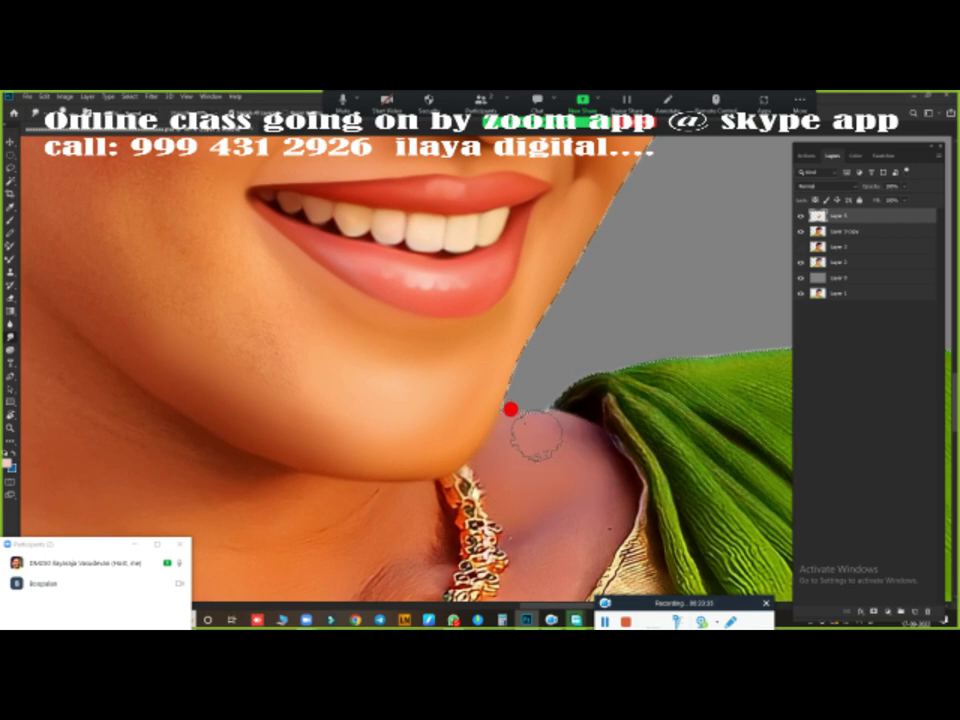
scroll(575, 309, down, 3)
scroll(574, 321, up, 5)
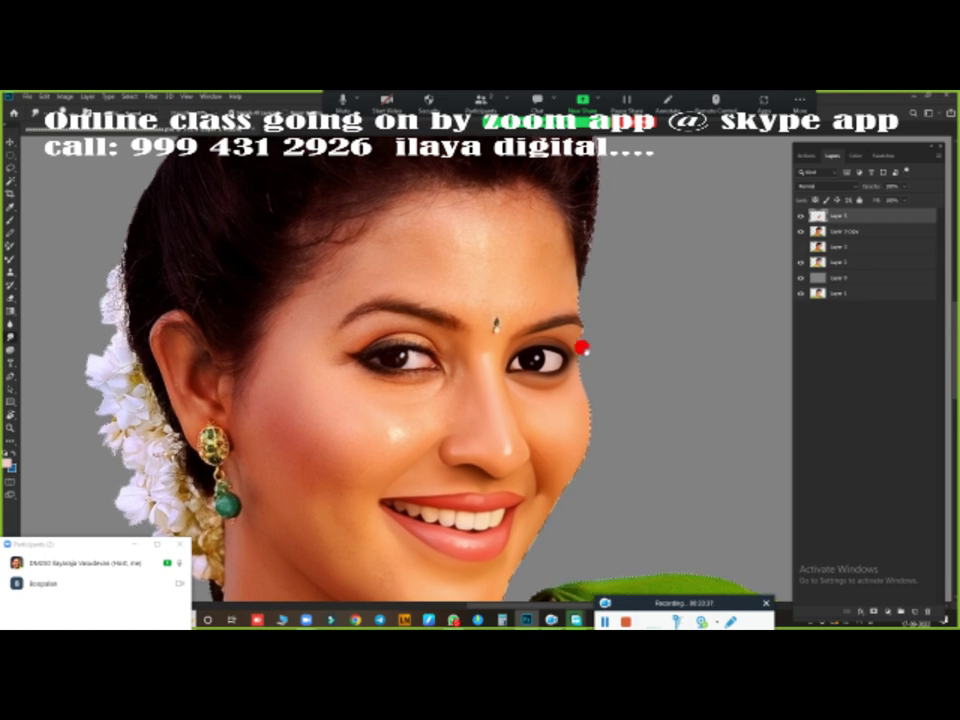
scroll(565, 328, up, 3)
scroll(553, 437, up, 3)
scroll(530, 415, down, 1)
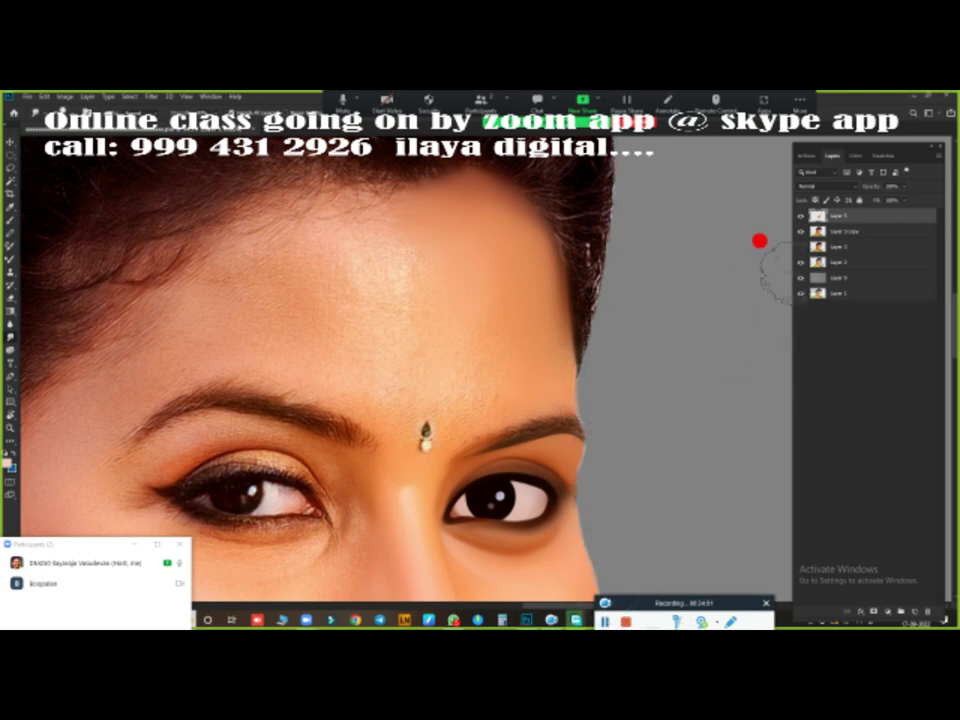
- Hide Layer 3 and blend the textured forehead skin smooth with the Mixer Brush
click(800, 246)
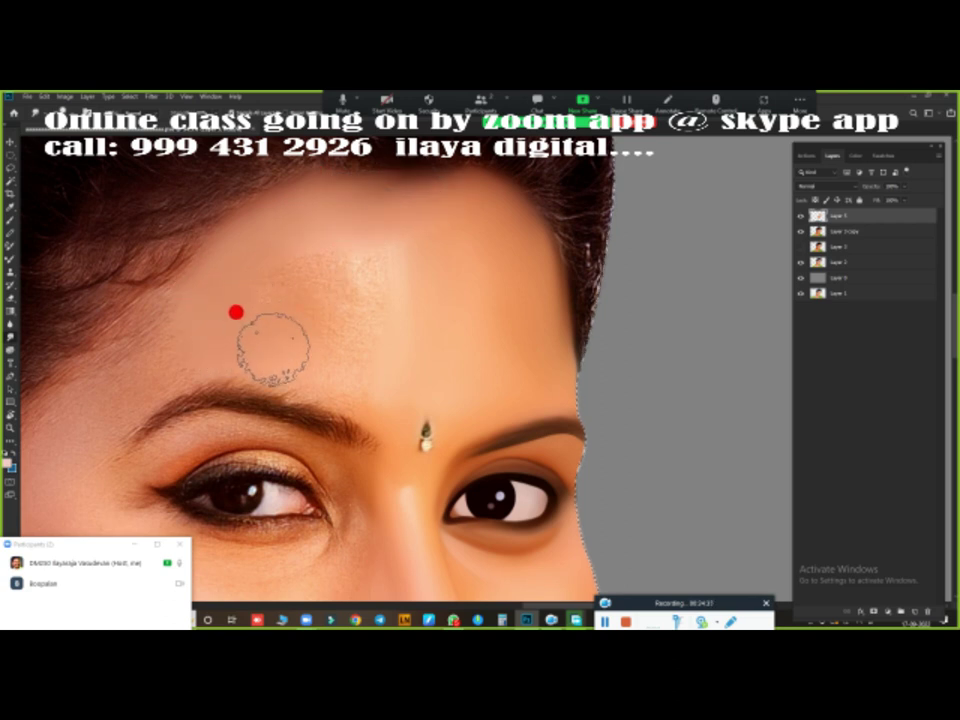
mouse_move(316, 362)
mouse_down()
mouse_move(321, 294)
mouse_move(279, 279)
mouse_move(363, 273)
mouse_move(389, 223)
mouse_move(442, 222)
mouse_move(415, 214)
mouse_move(388, 280)
mouse_up()
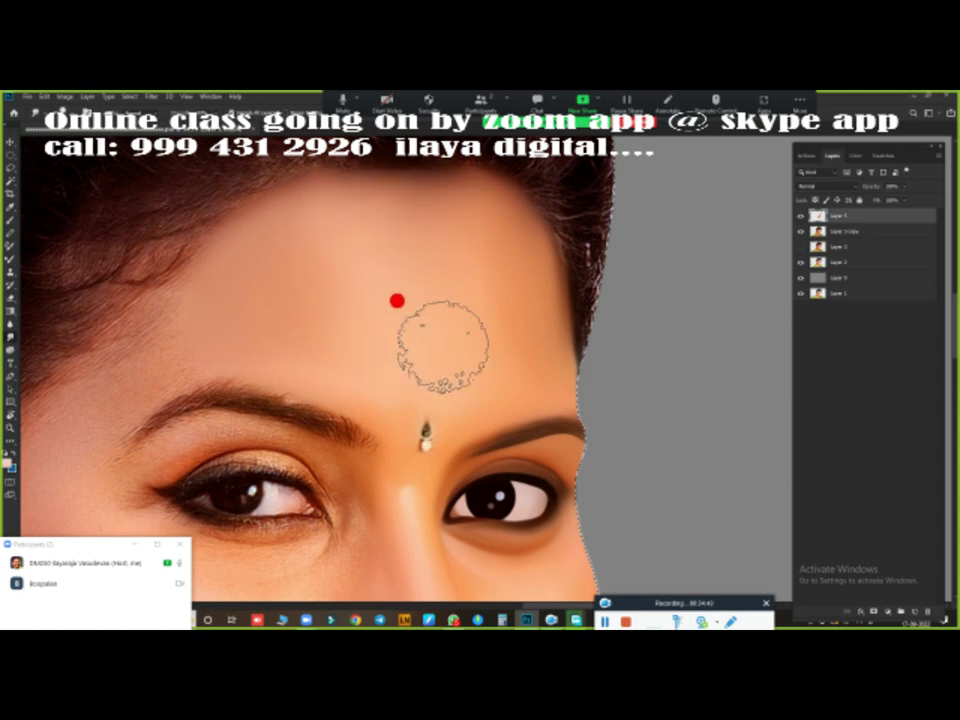
scroll(553, 354, down, 1)
scroll(553, 354, down, 1)
scroll(552, 210, down, 1)
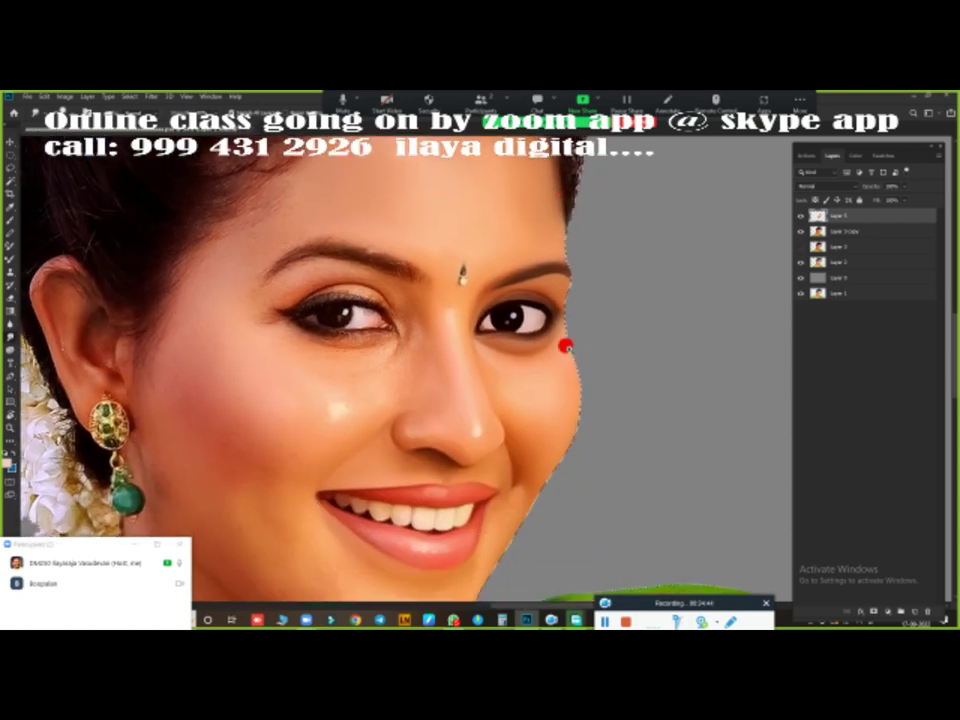
scroll(561, 343, down, 2)
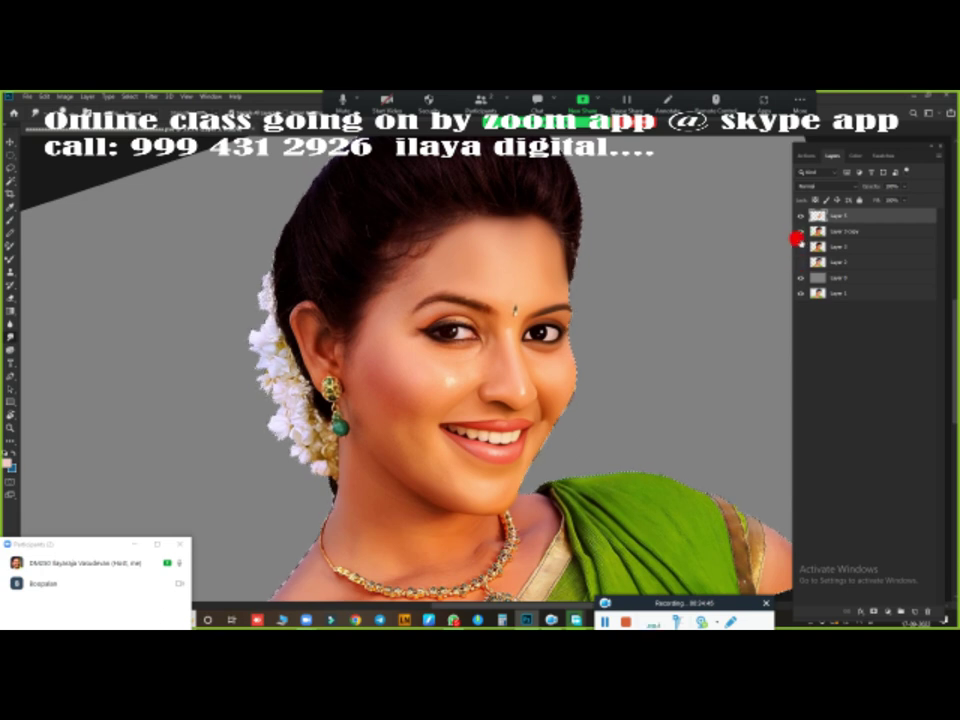
click(798, 246)
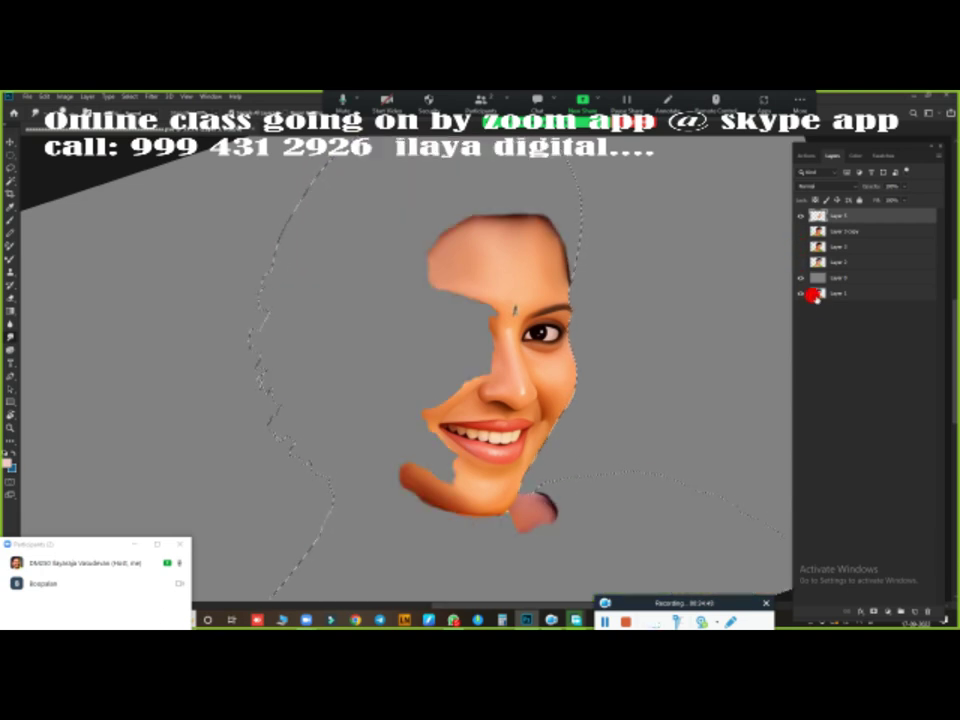
click(797, 292)
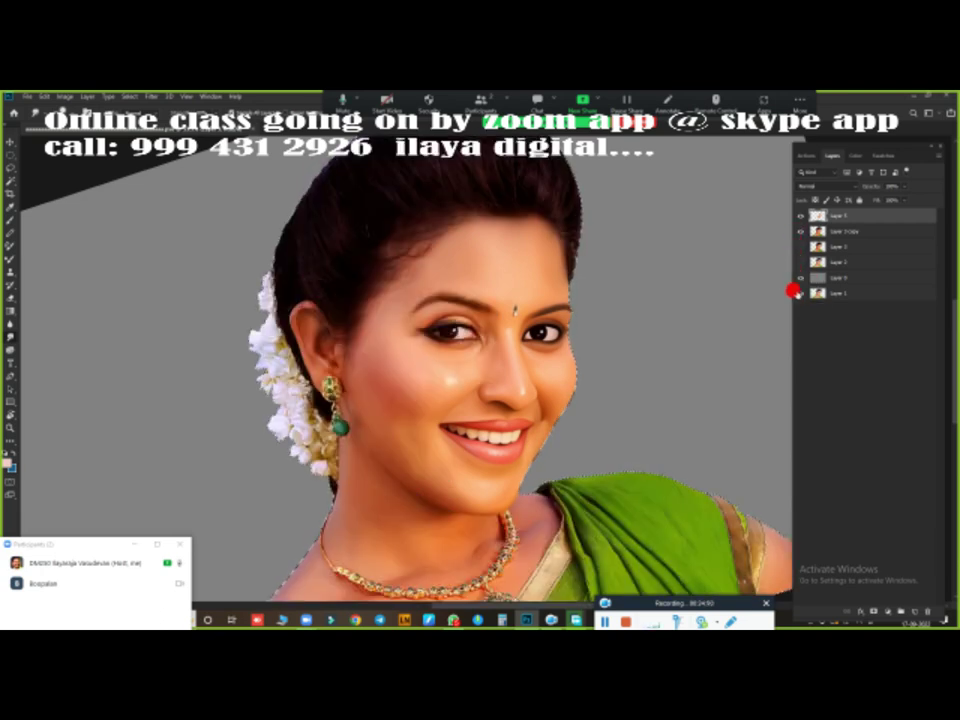